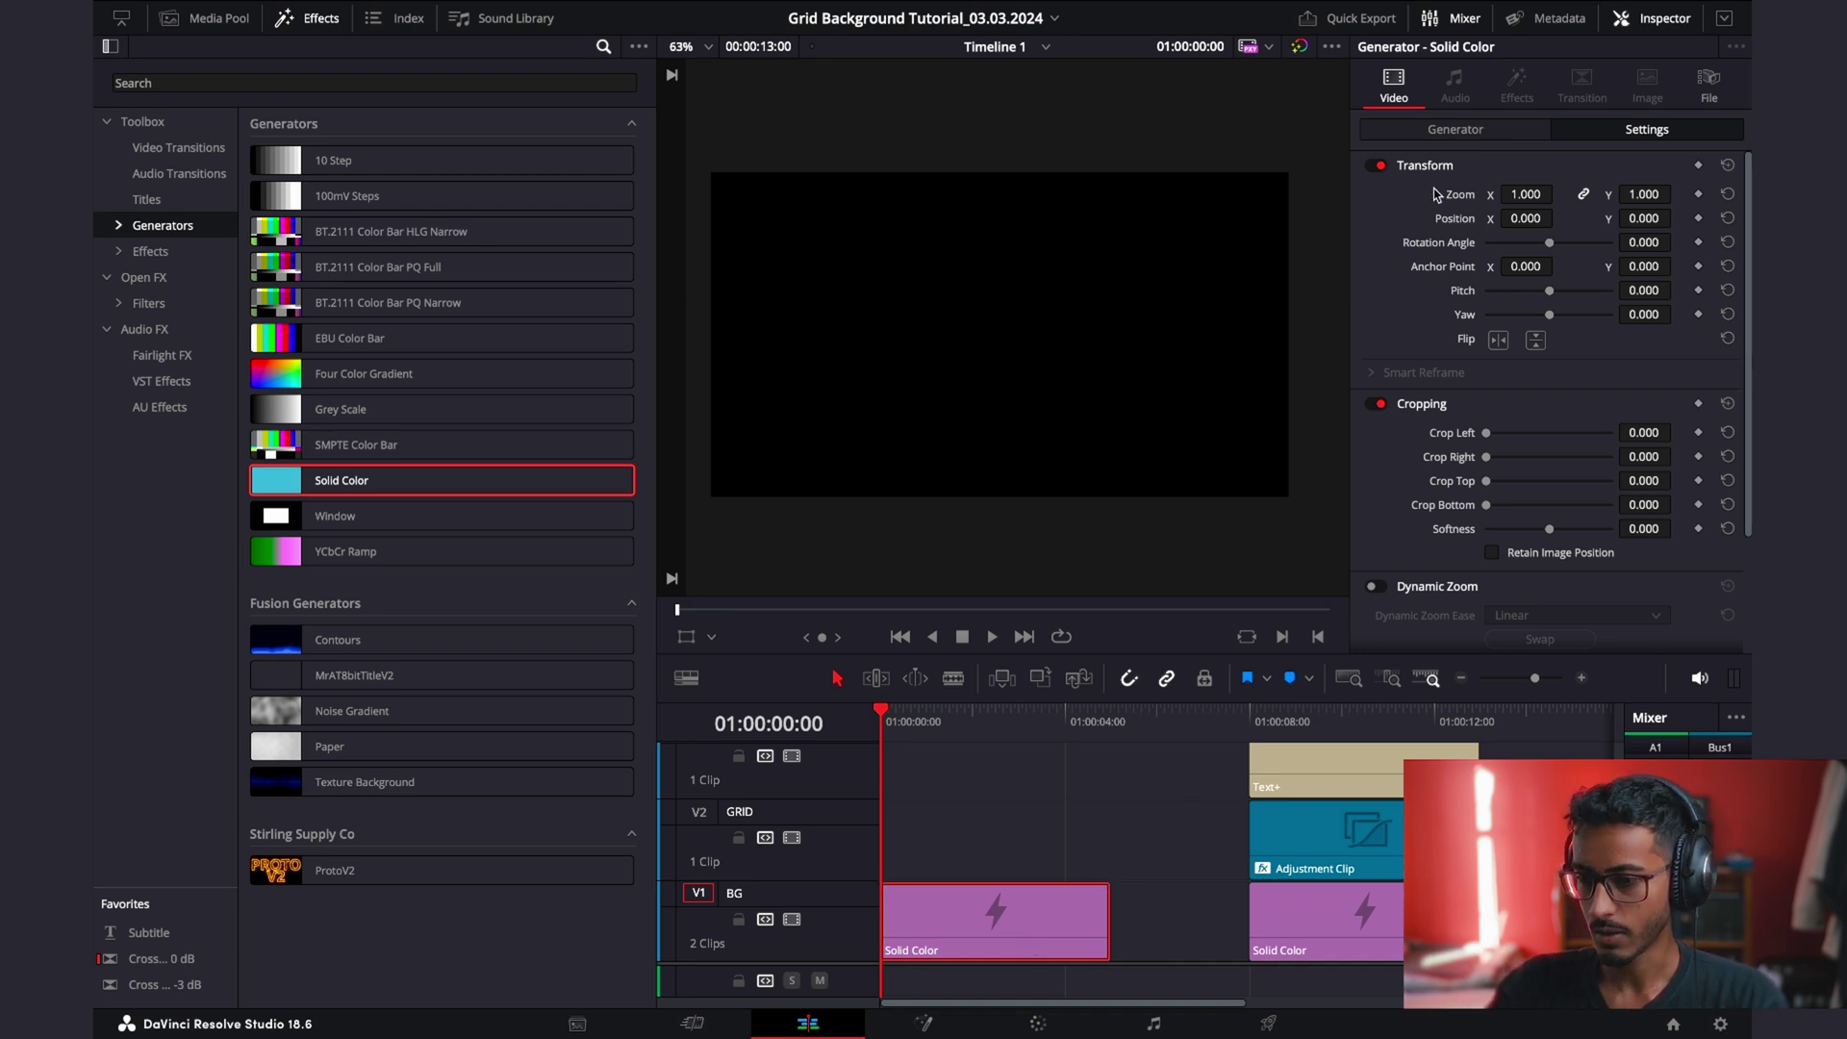
Lighten the BG Solid Color generator from black to dark grey and save the project.
left_click(1474, 134)
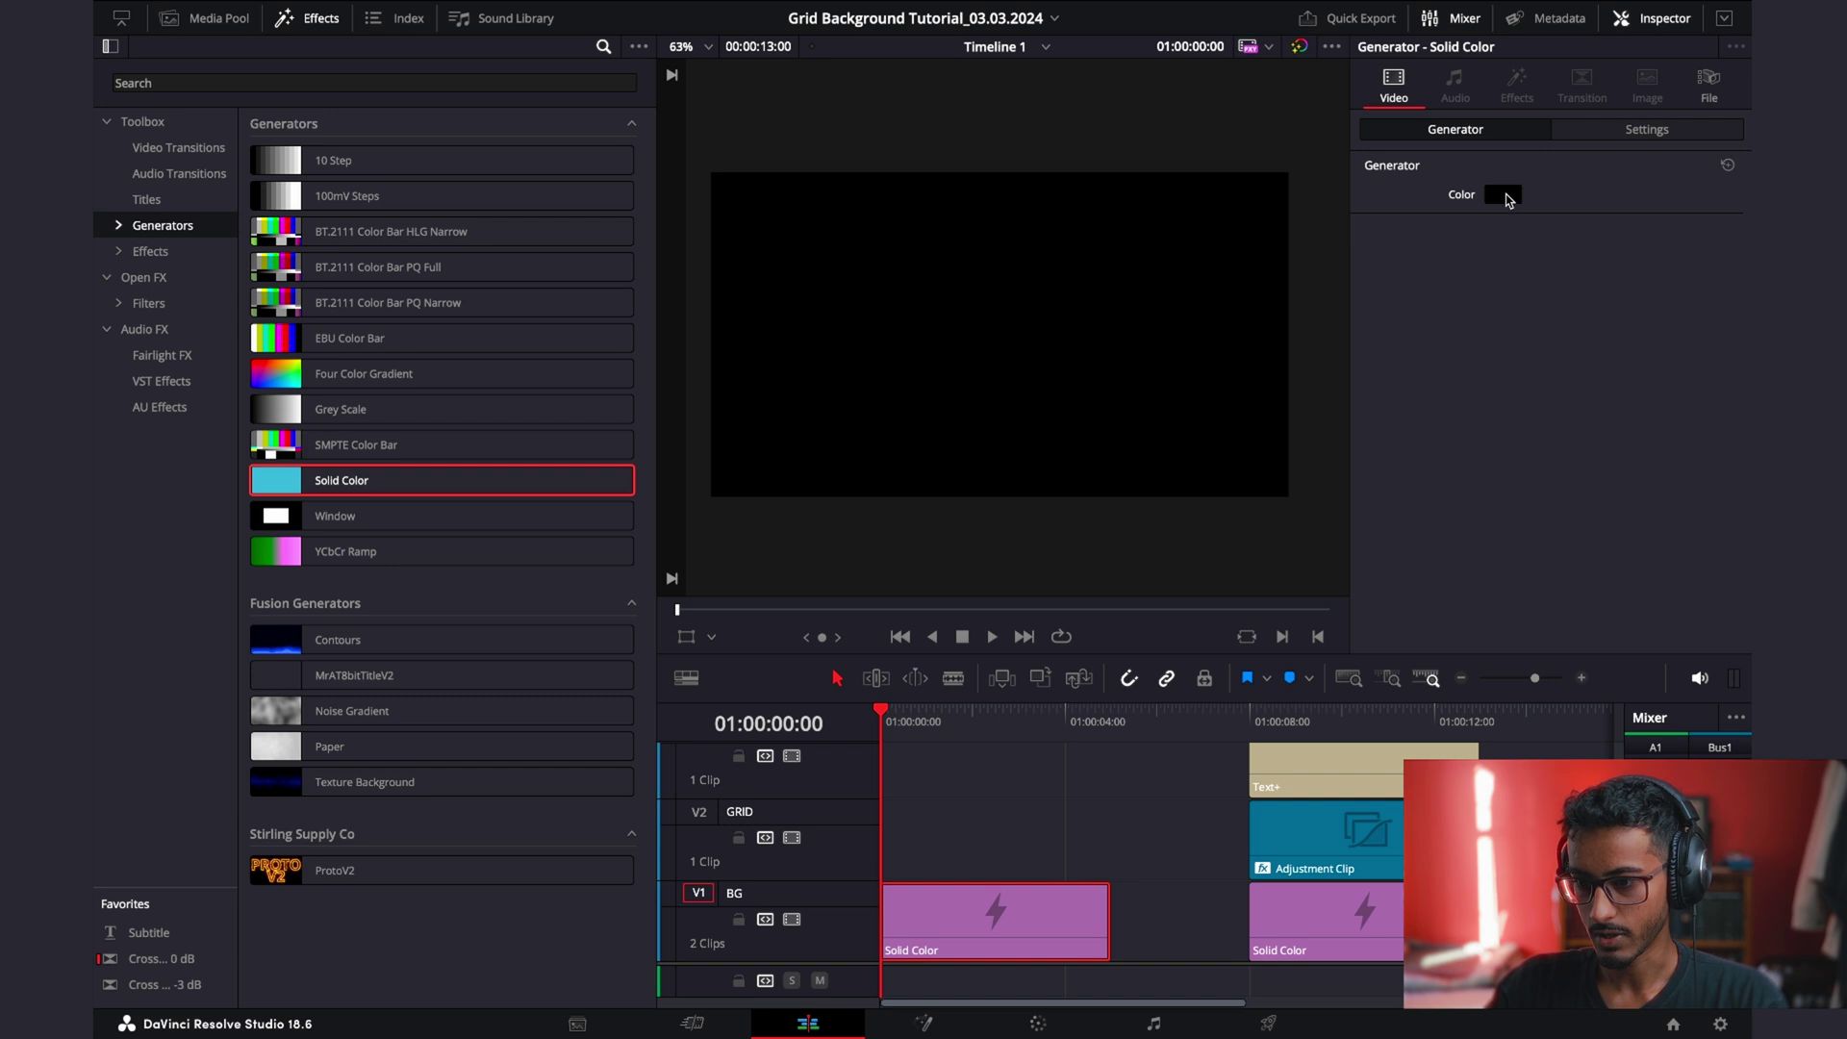
left_click(1505, 194)
left_click_drag(577, 735, 554, 736)
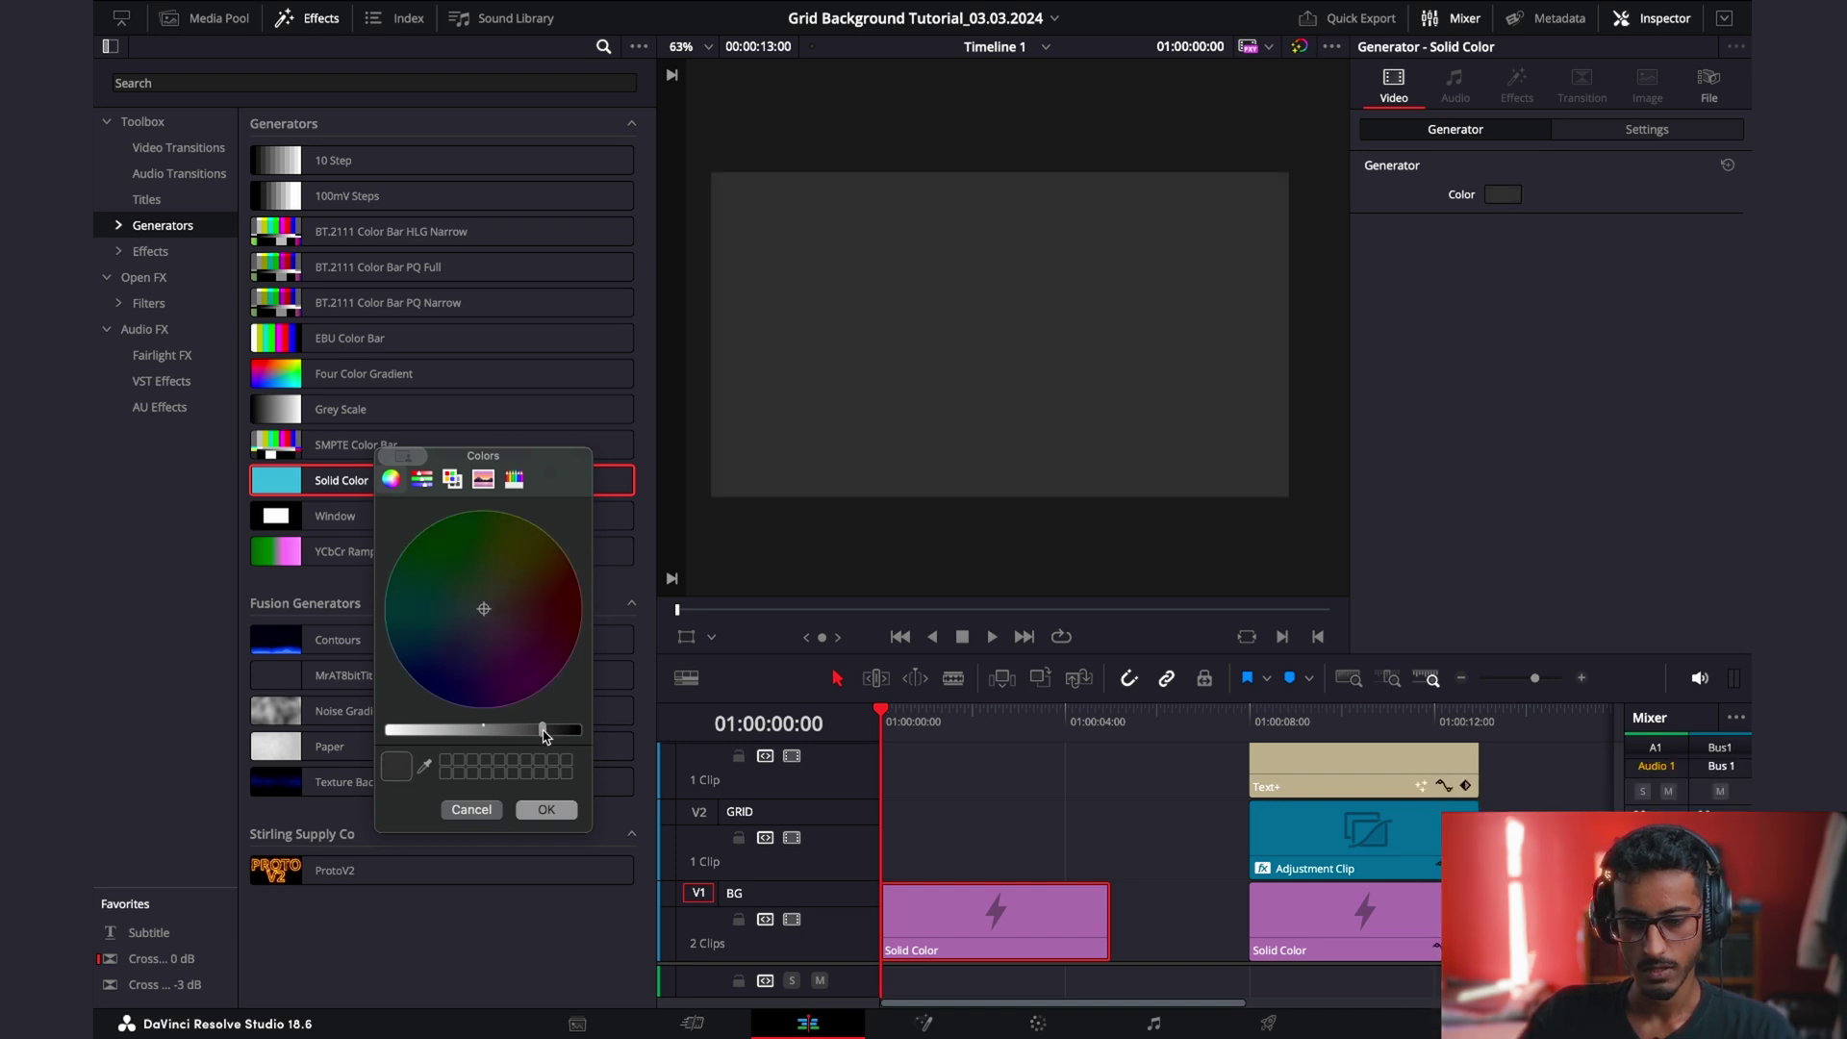
left_click(546, 809)
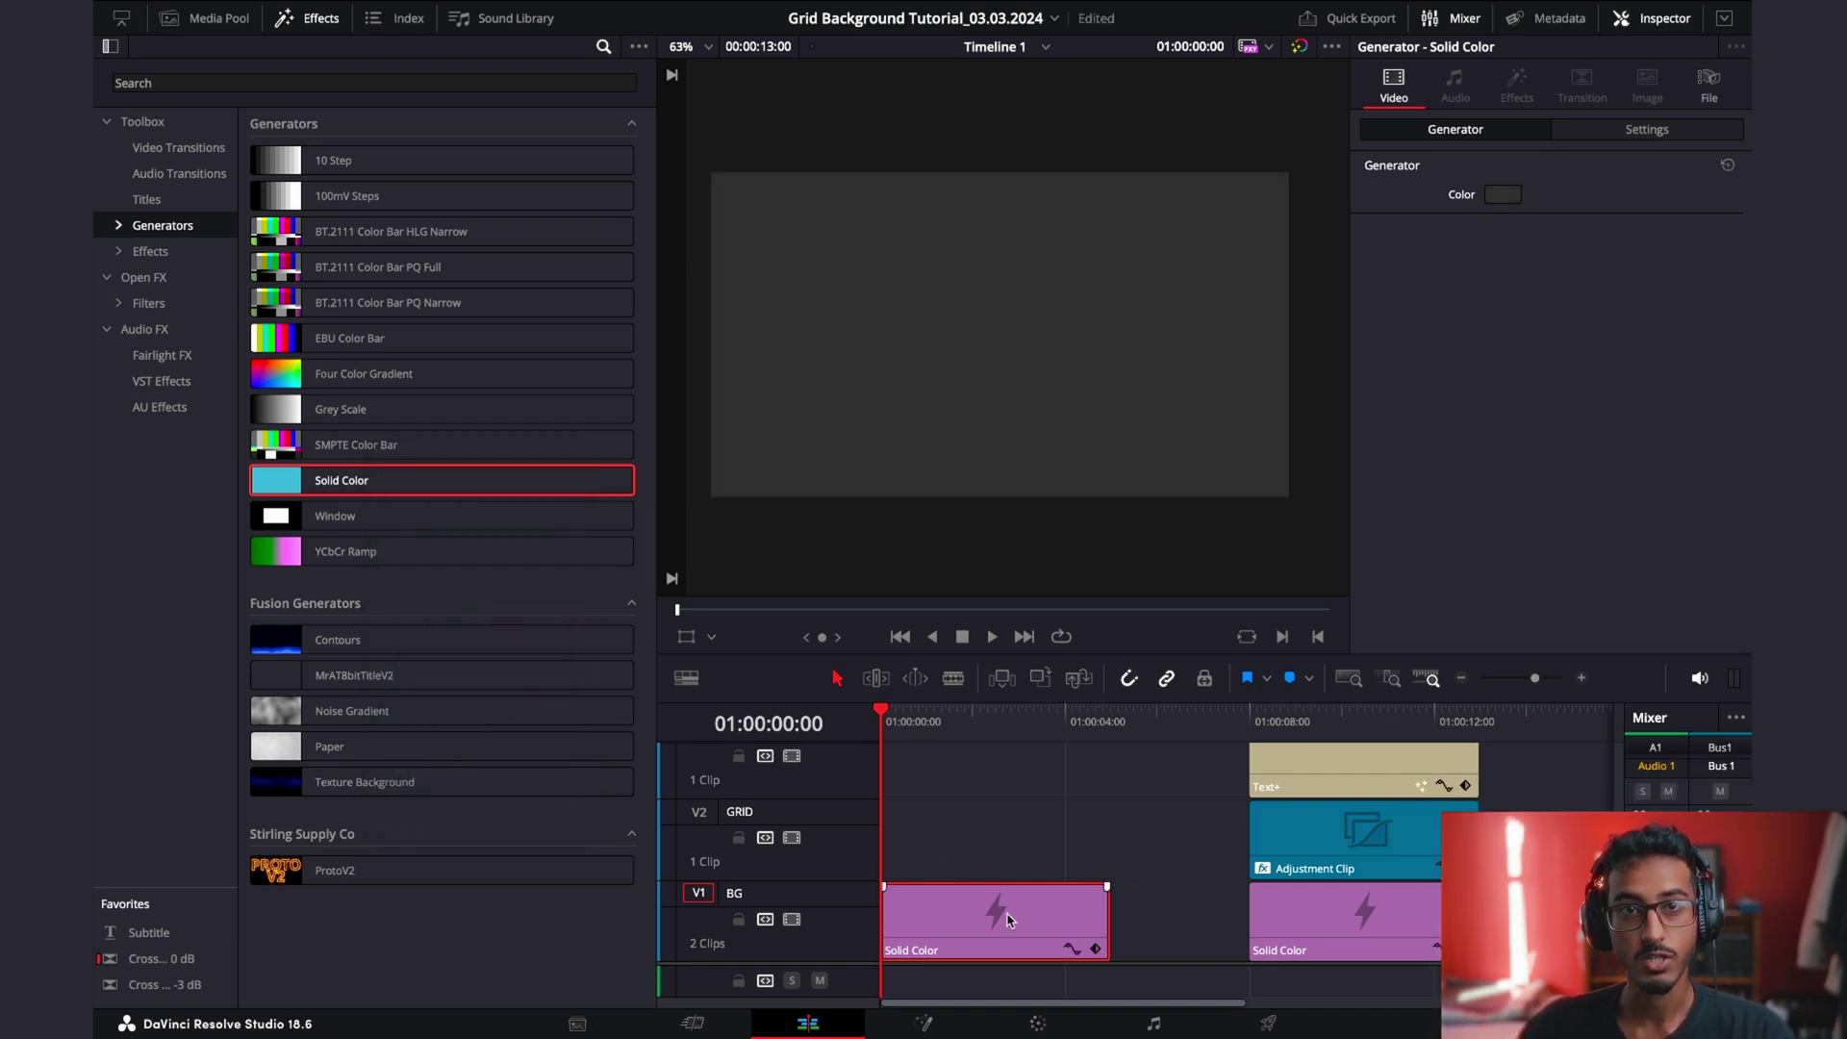
key("super+s")
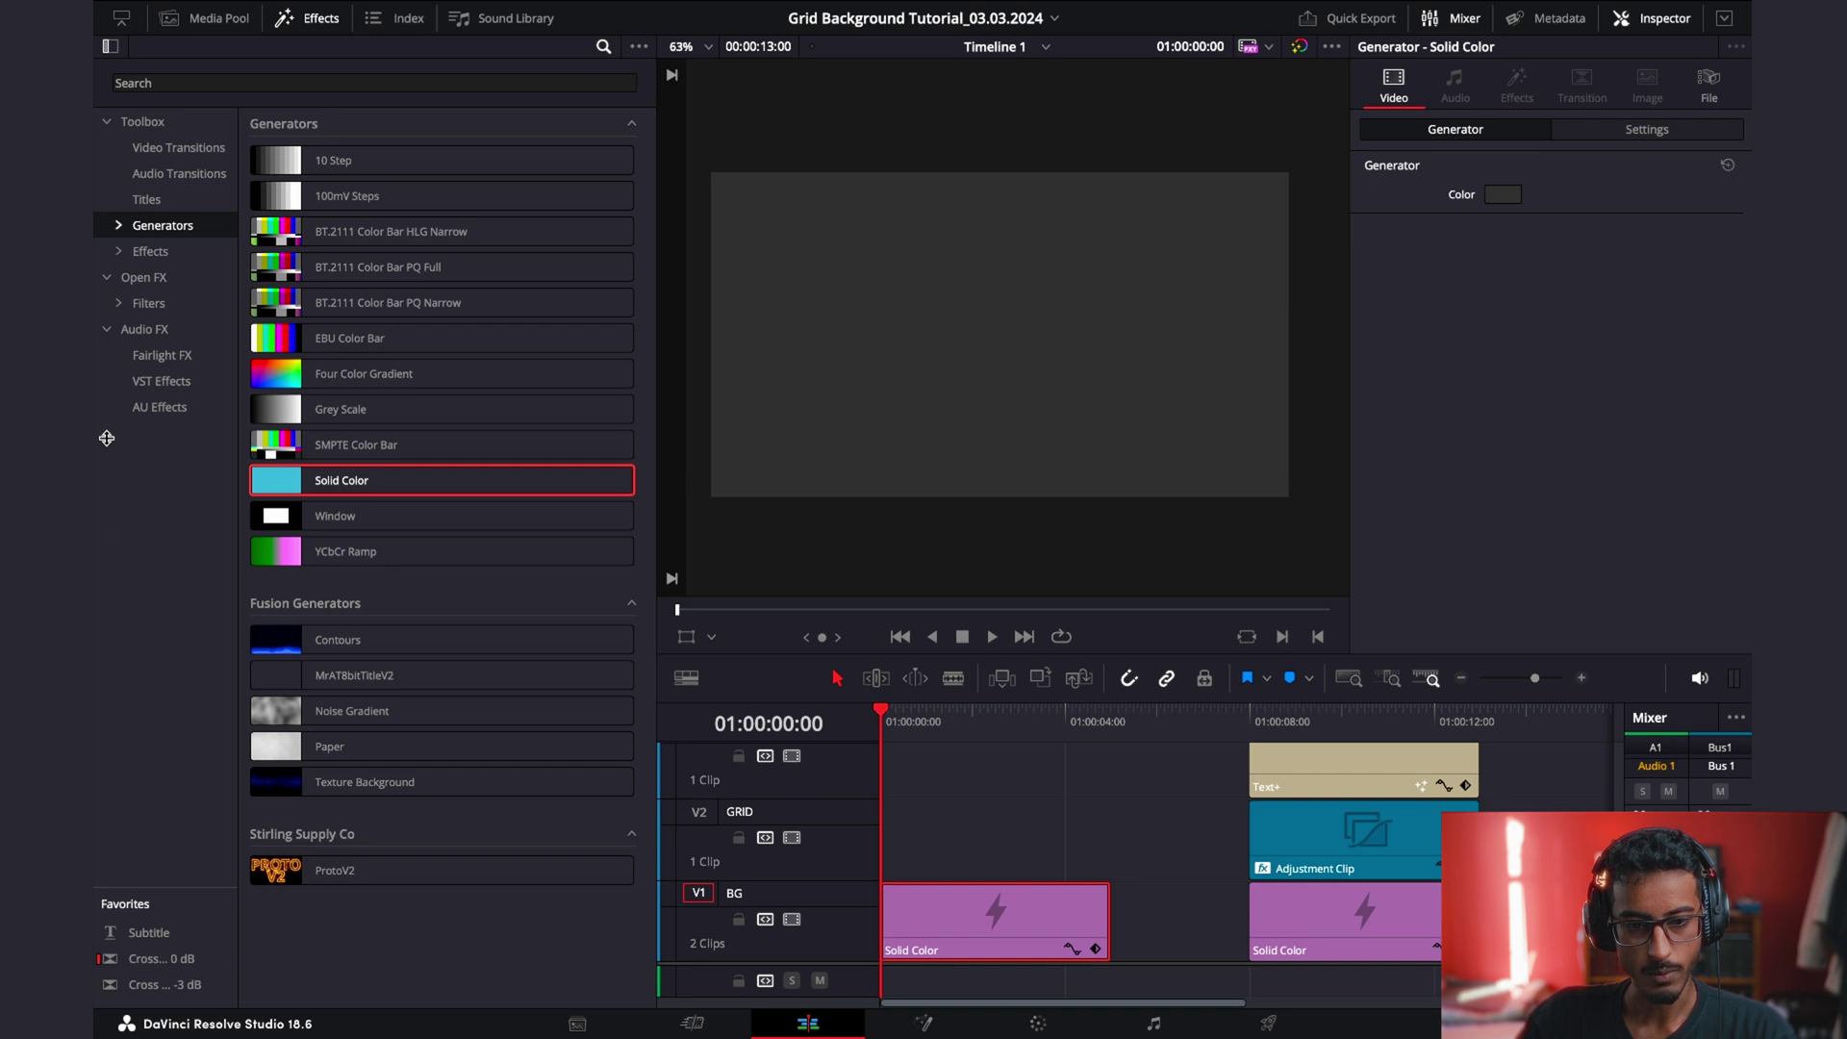
left_click(151, 251)
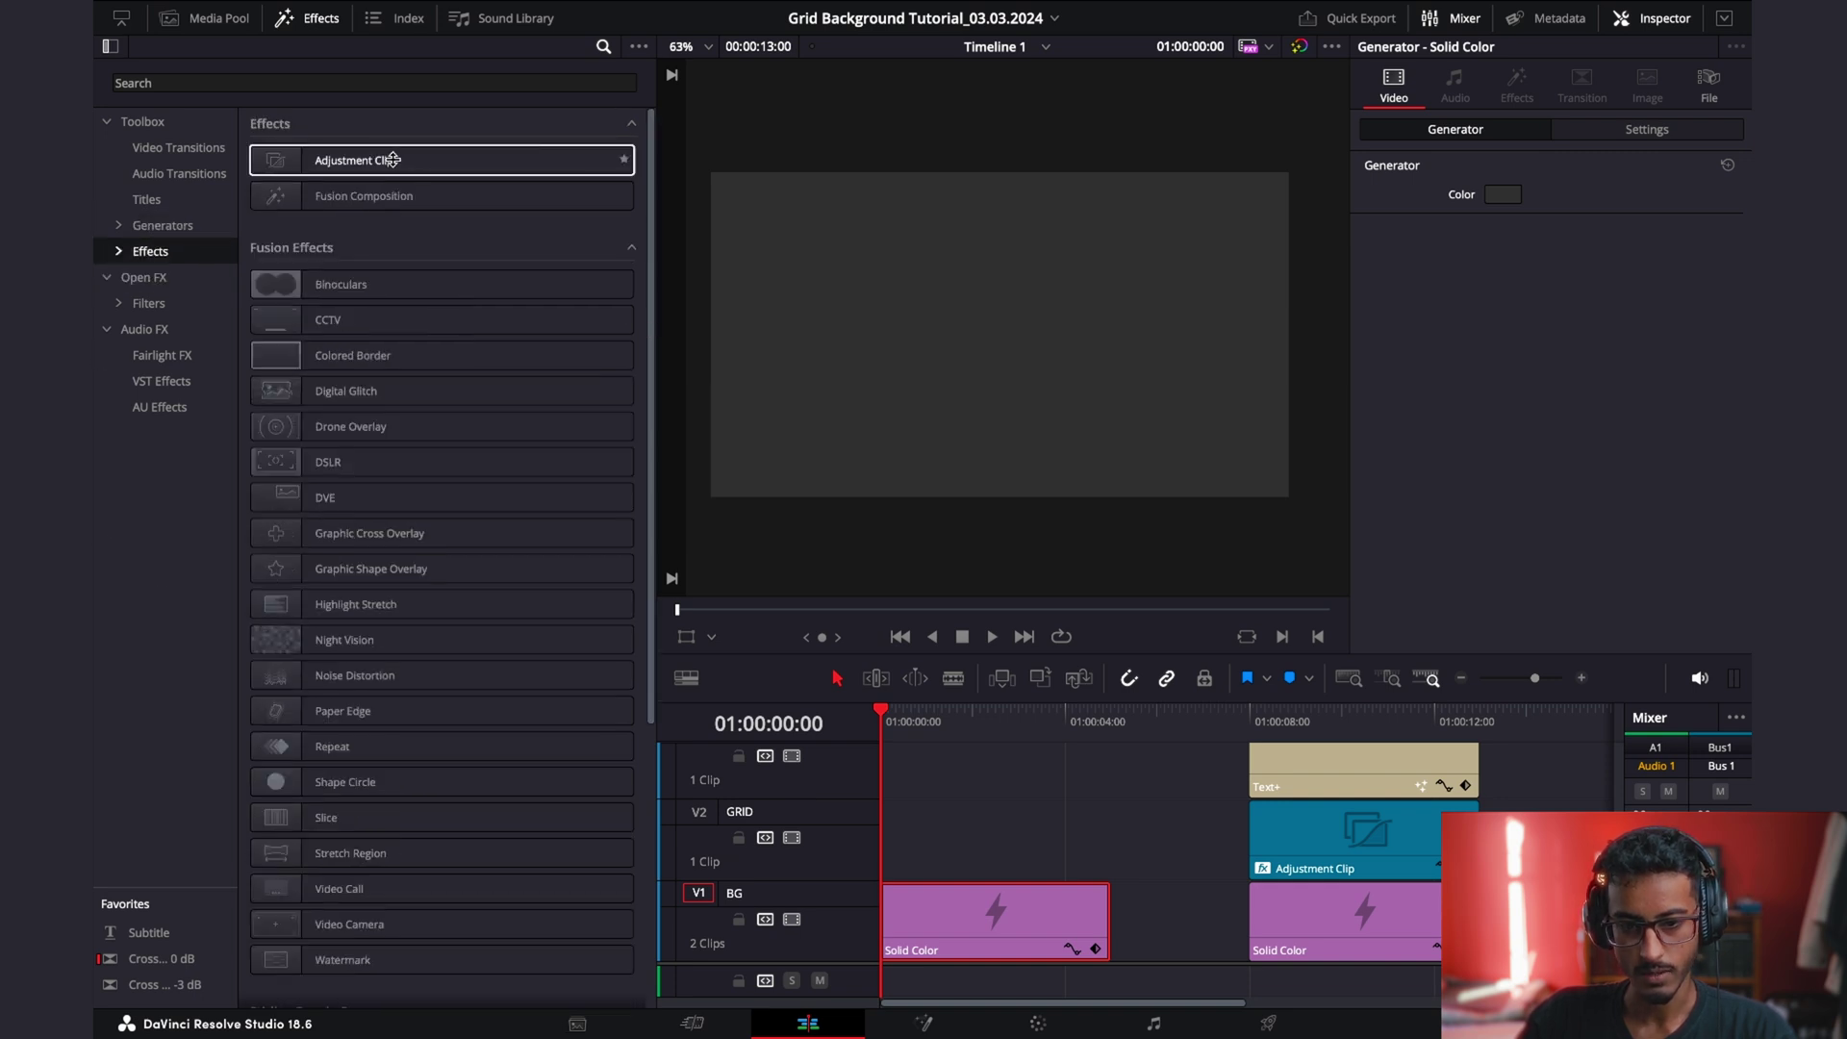
Place an Adjustment Clip at the GRID track's start and apply the Open FX Grid effect to it.
left_click_drag(366, 165, 985, 854)
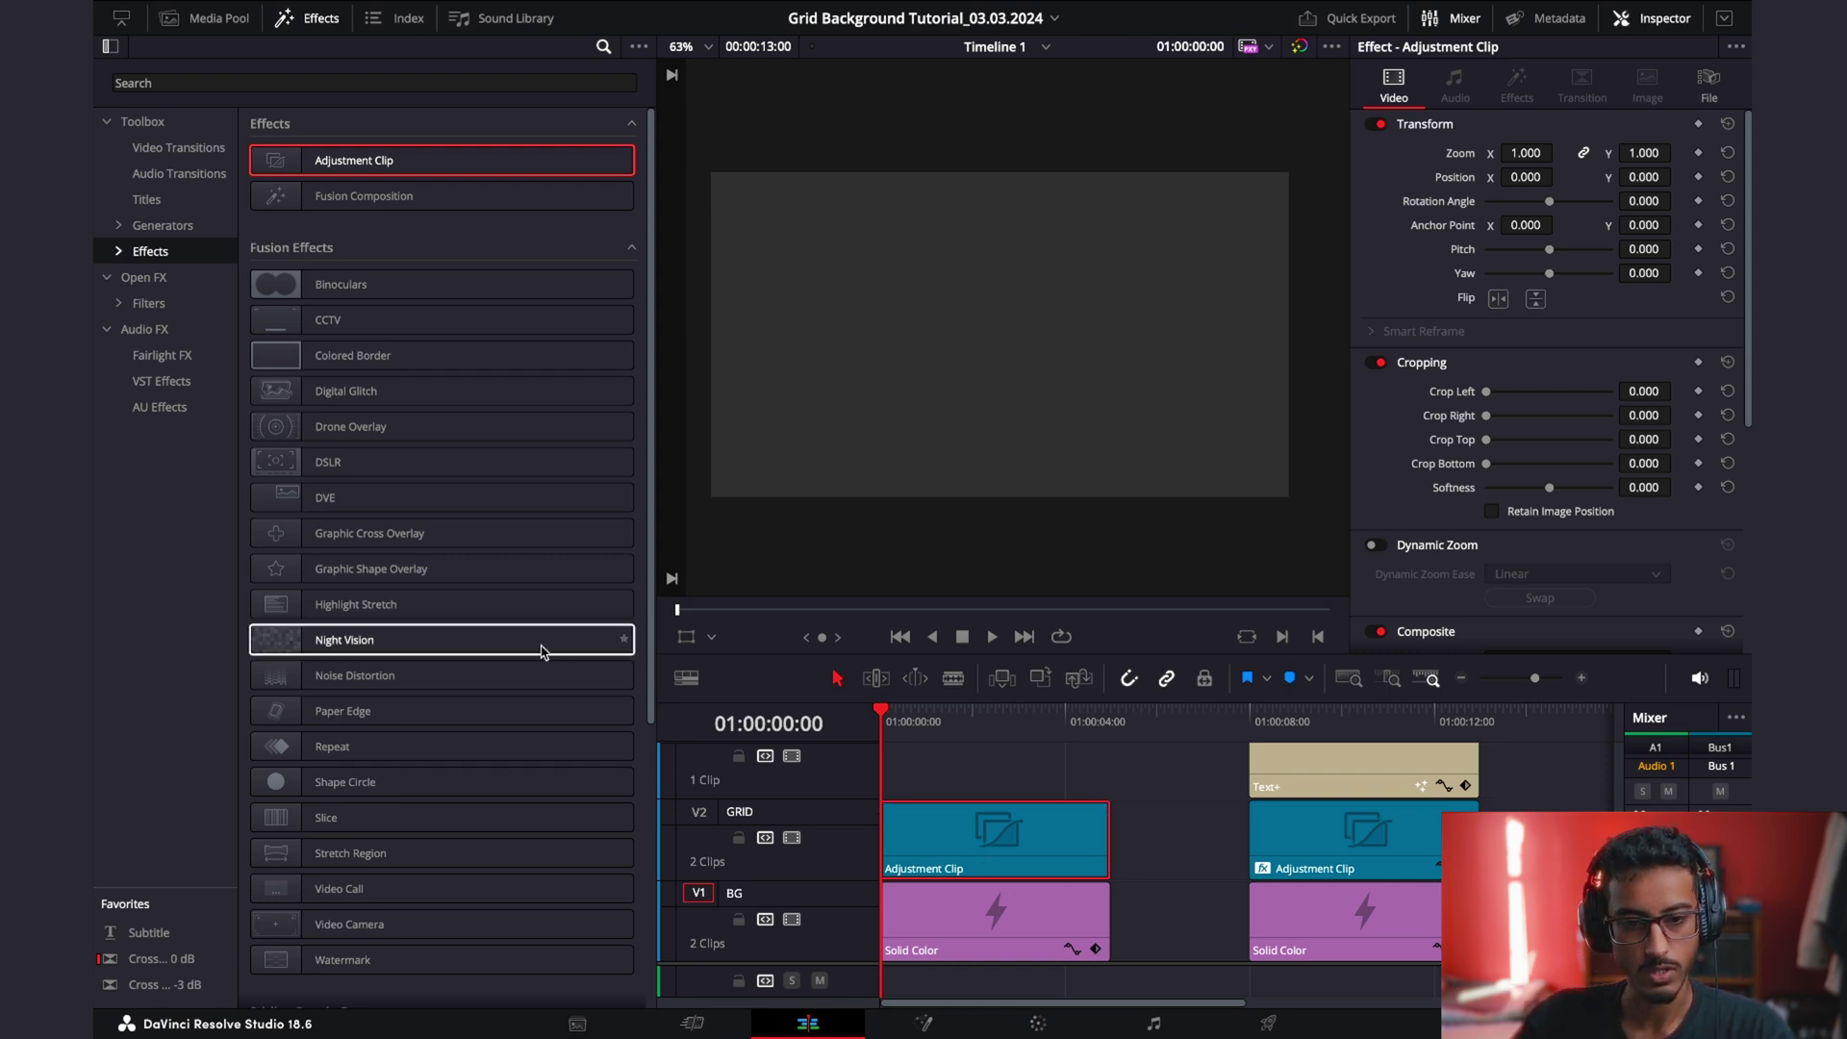
left_click(136, 278)
left_click(335, 83)
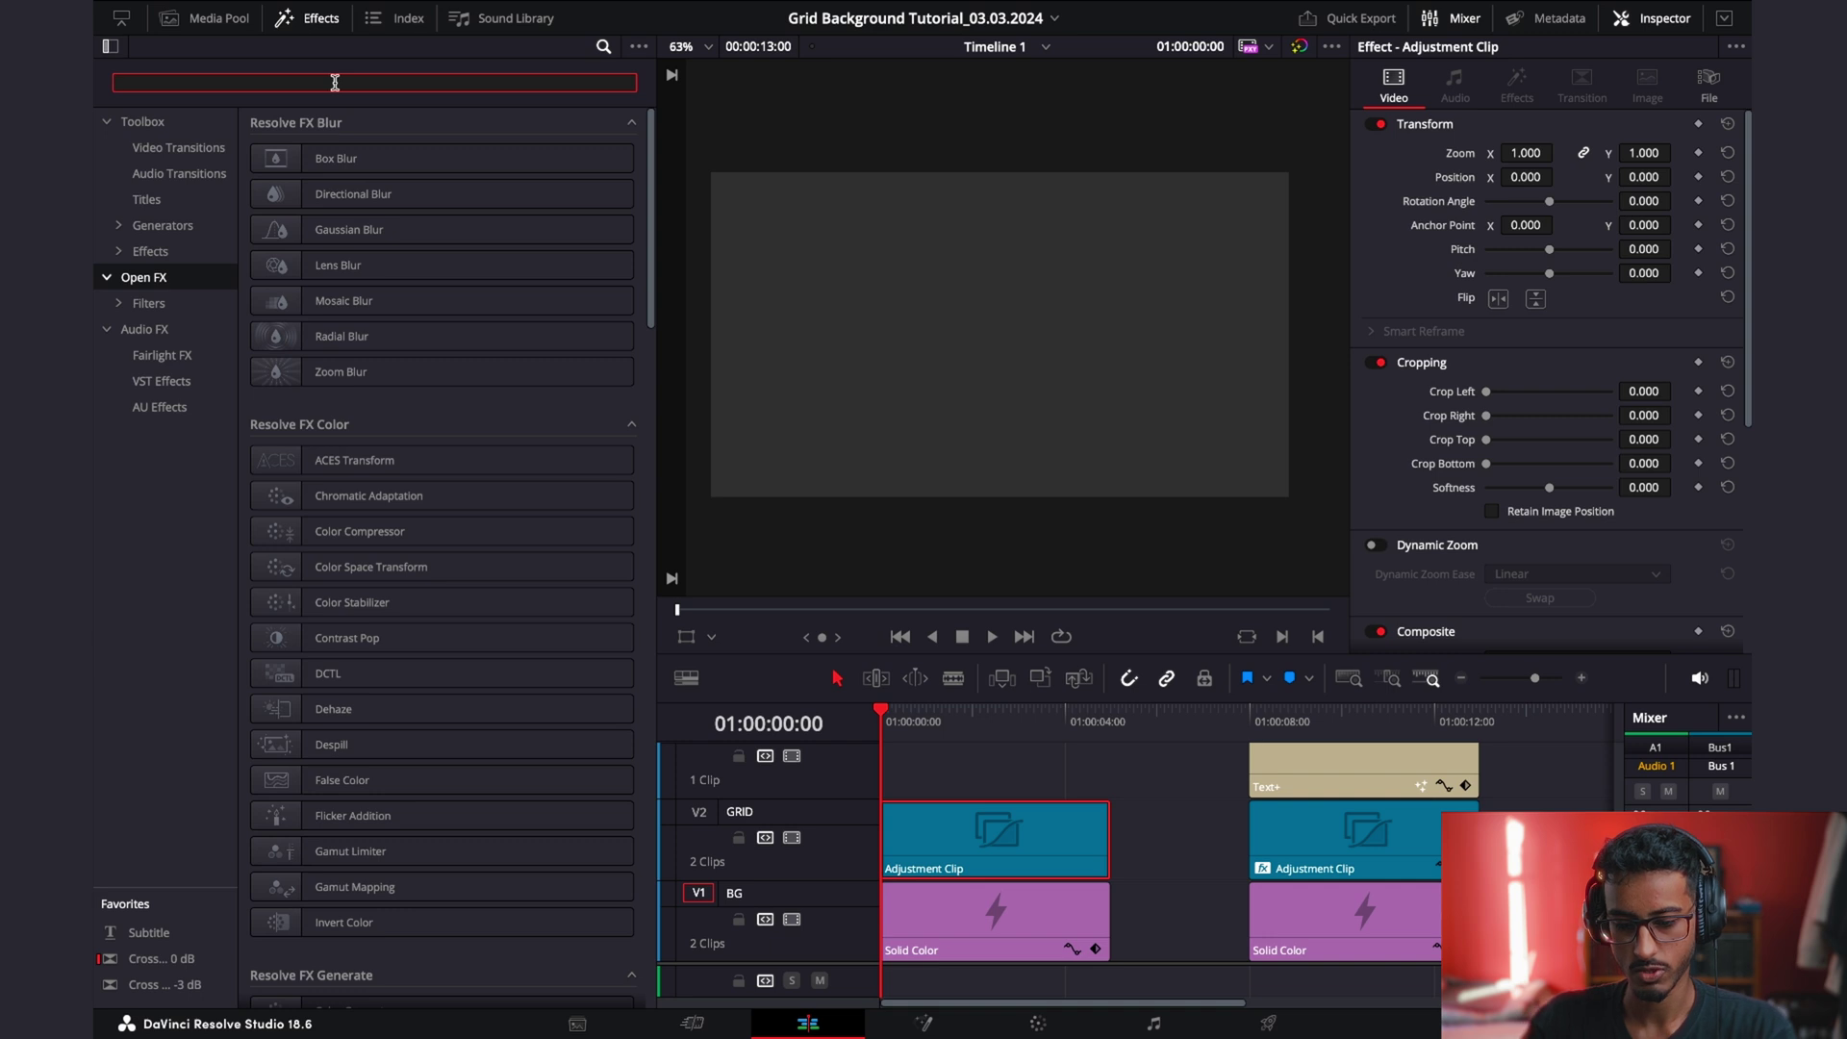
type("GRID")
left_click_drag(327, 158, 993, 812)
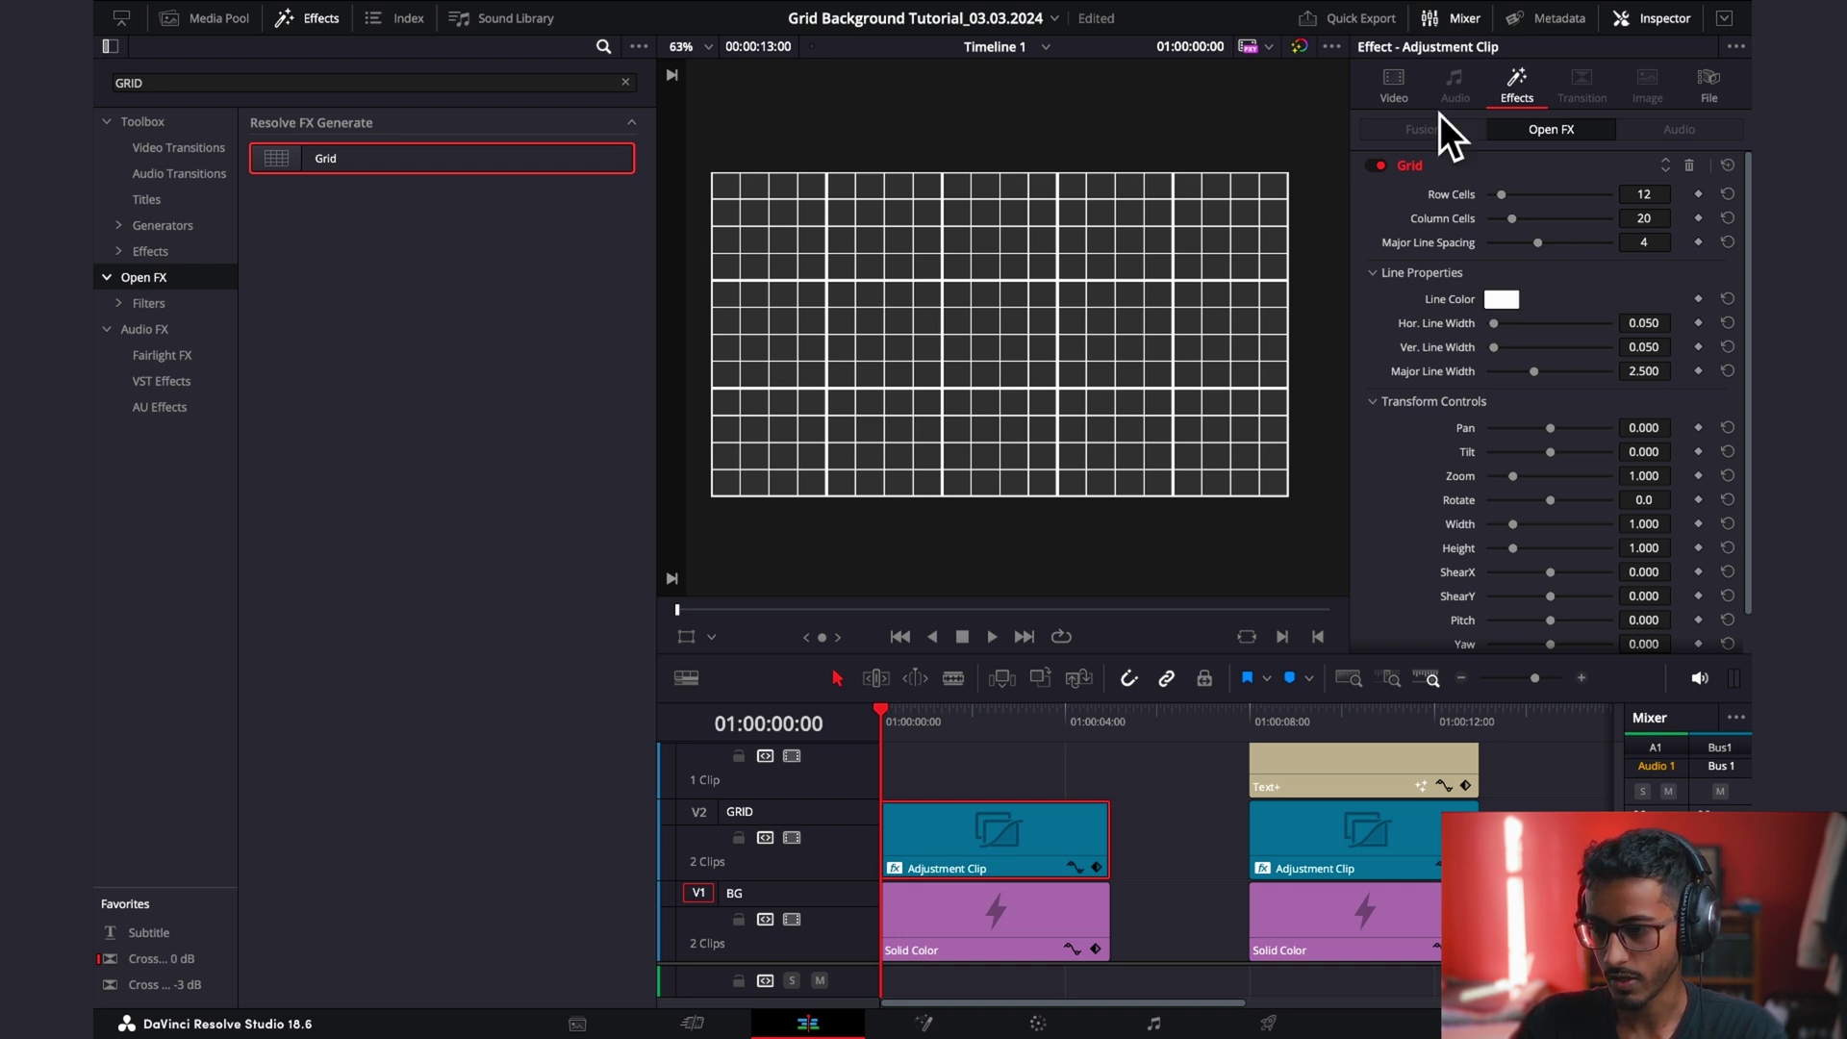
Set the Grid's Major Line Width to 1.000, with 26 row cells and 41 column cells.
left_click_drag(1533, 378, 1450, 380)
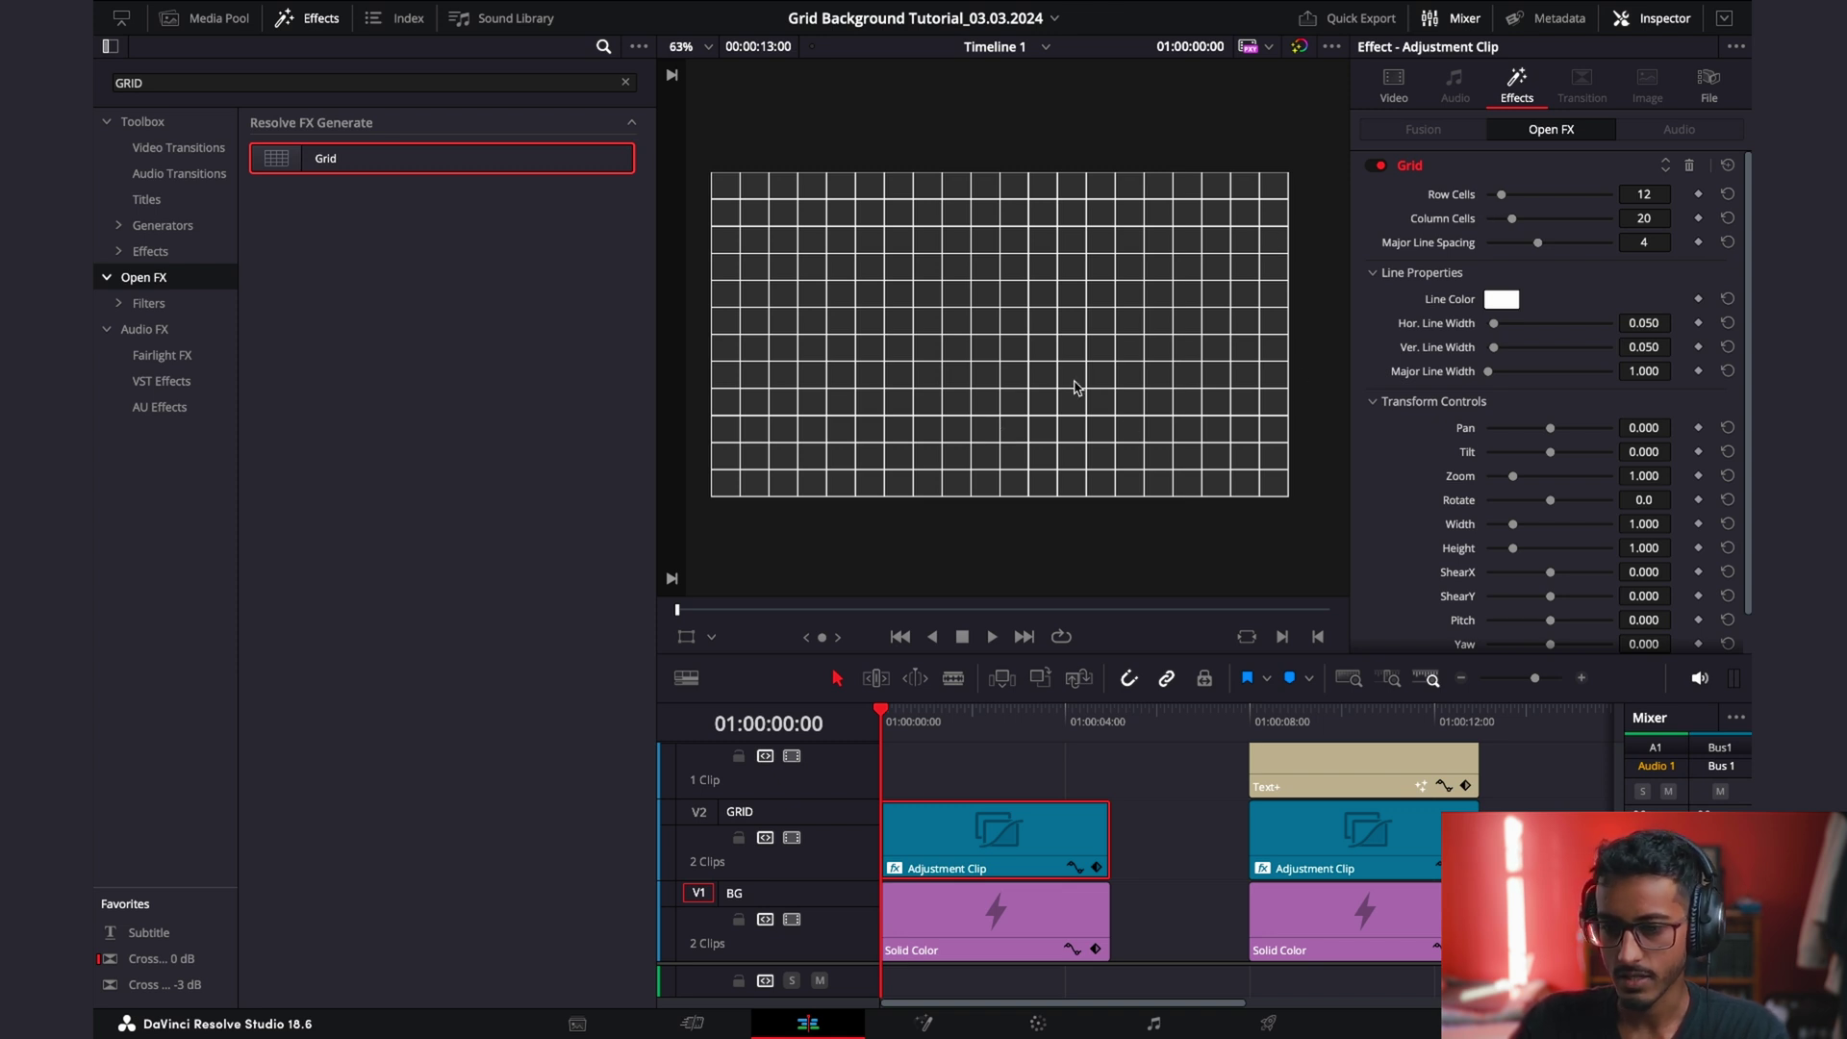
scroll(1004, 360, "up", 1)
scroll(1004, 359, "up", 2)
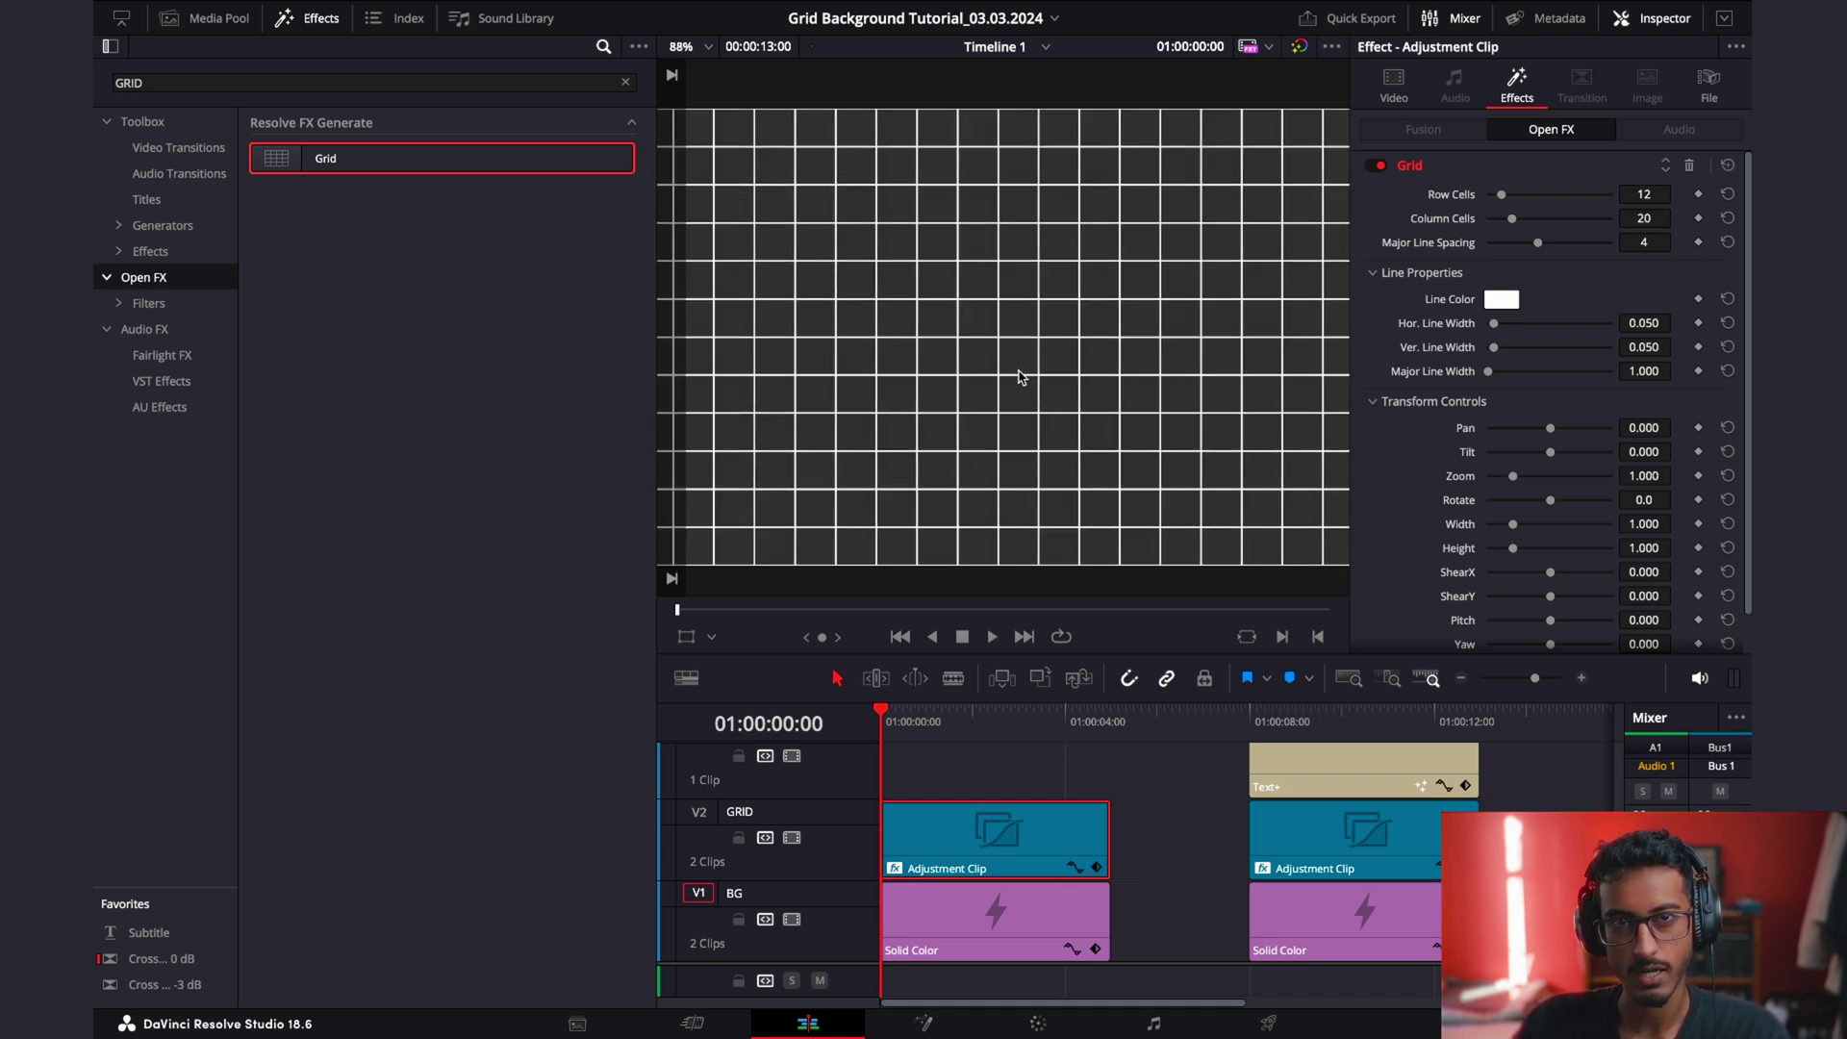
scroll(1085, 439, "down", 3)
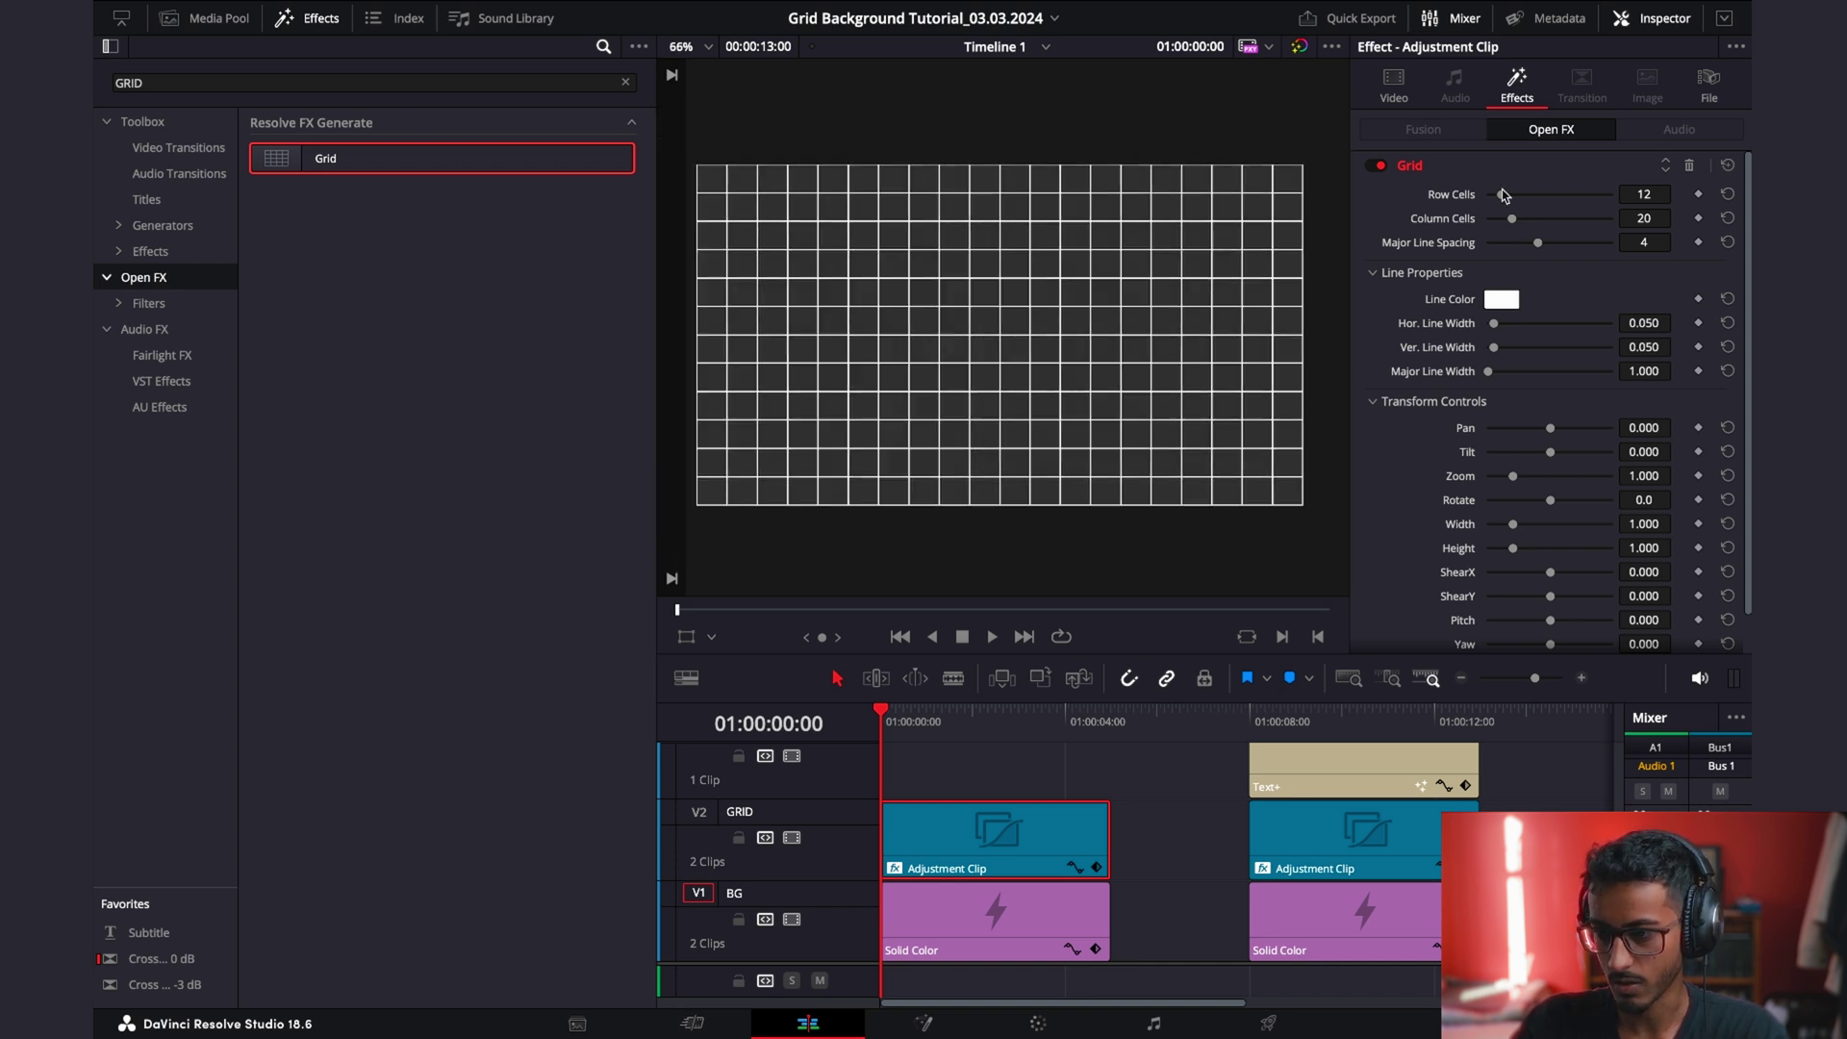
left_click_drag(1503, 196, 1541, 227)
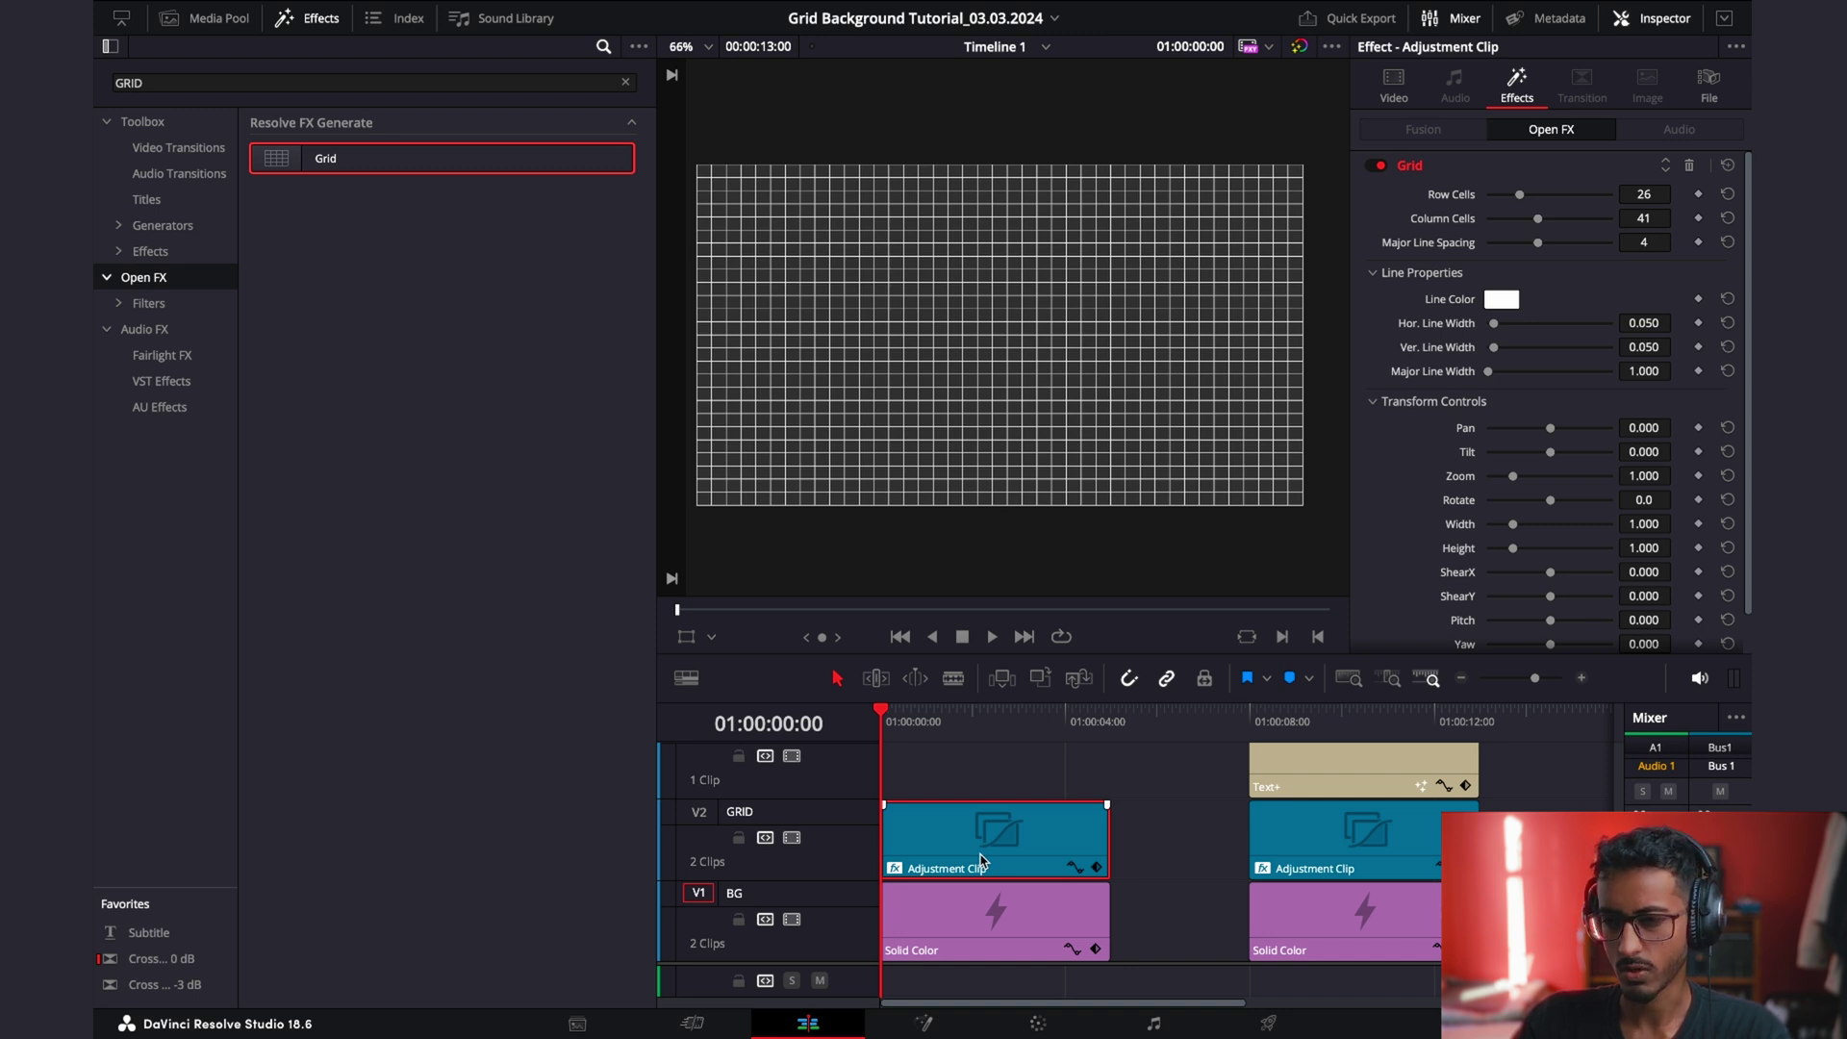
Fade the grid adjustment clip's Composite Opacity to 11.45.
left_click(1394, 84)
scroll(1481, 395, "down", 4)
scroll(1536, 416, "down", 3)
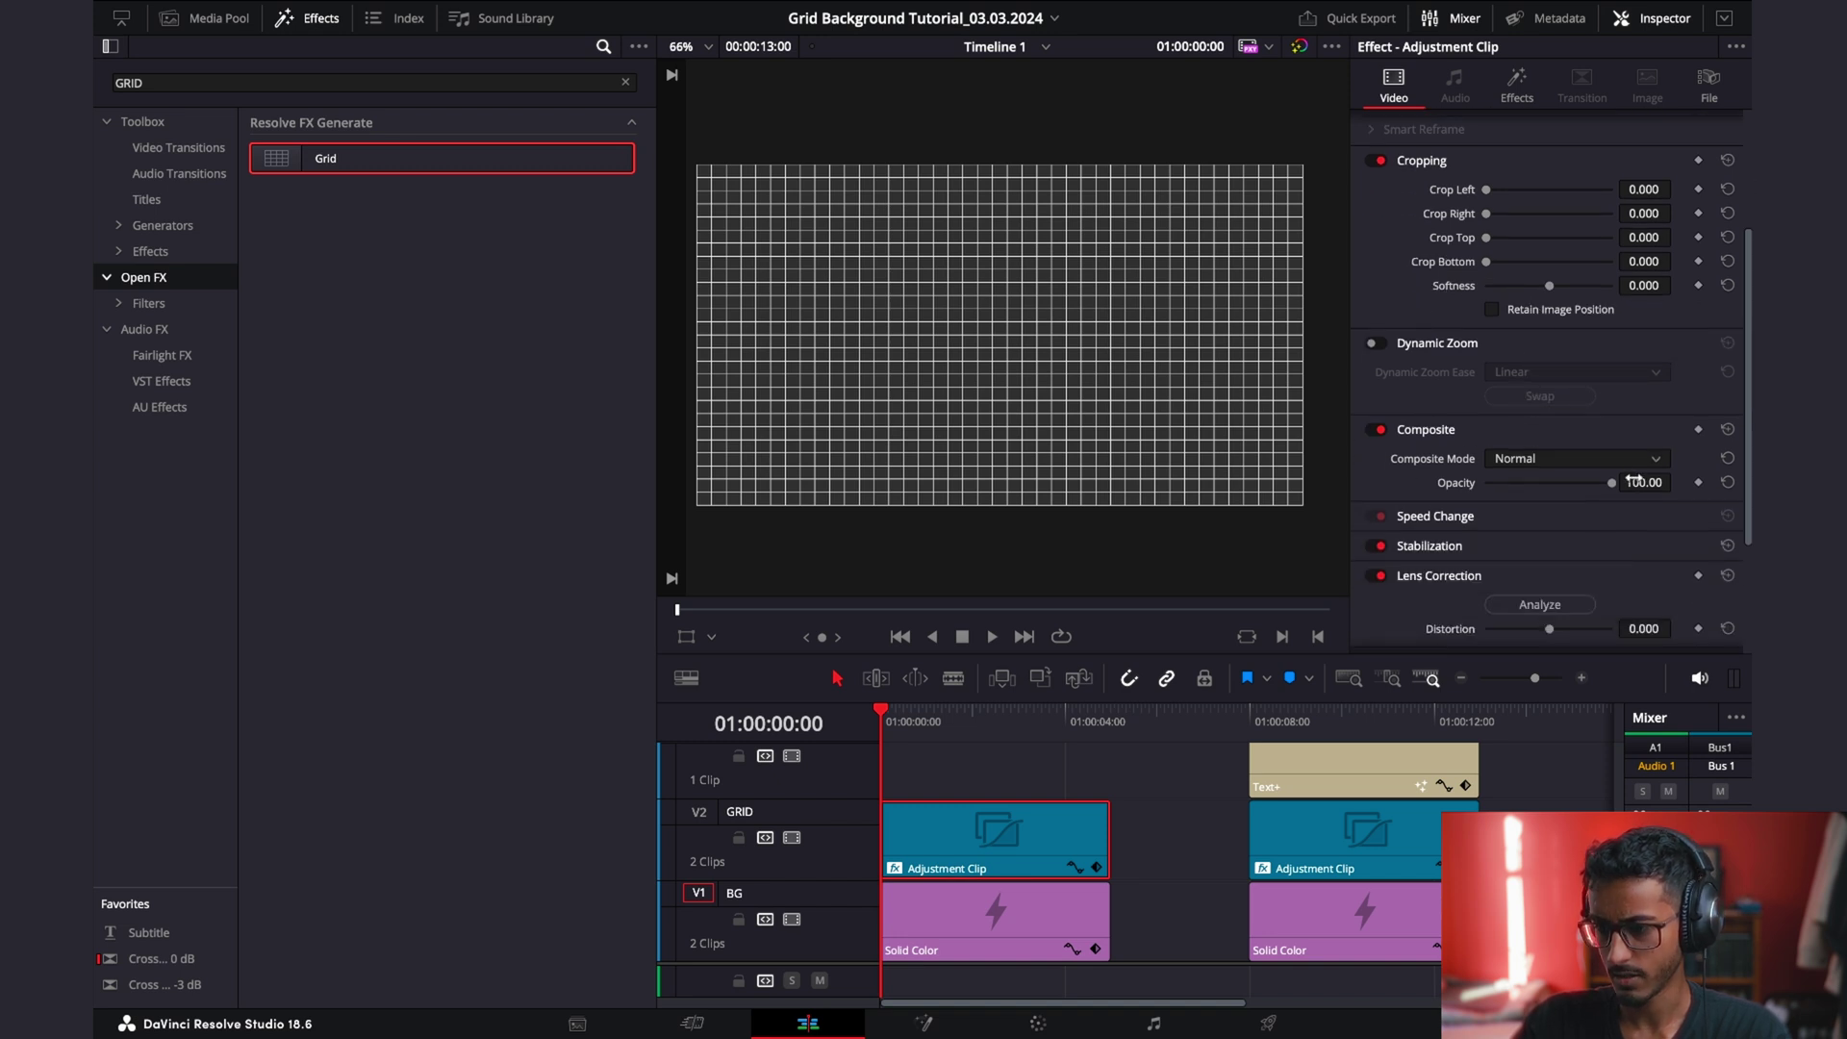
left_click_drag(1613, 488, 1500, 489)
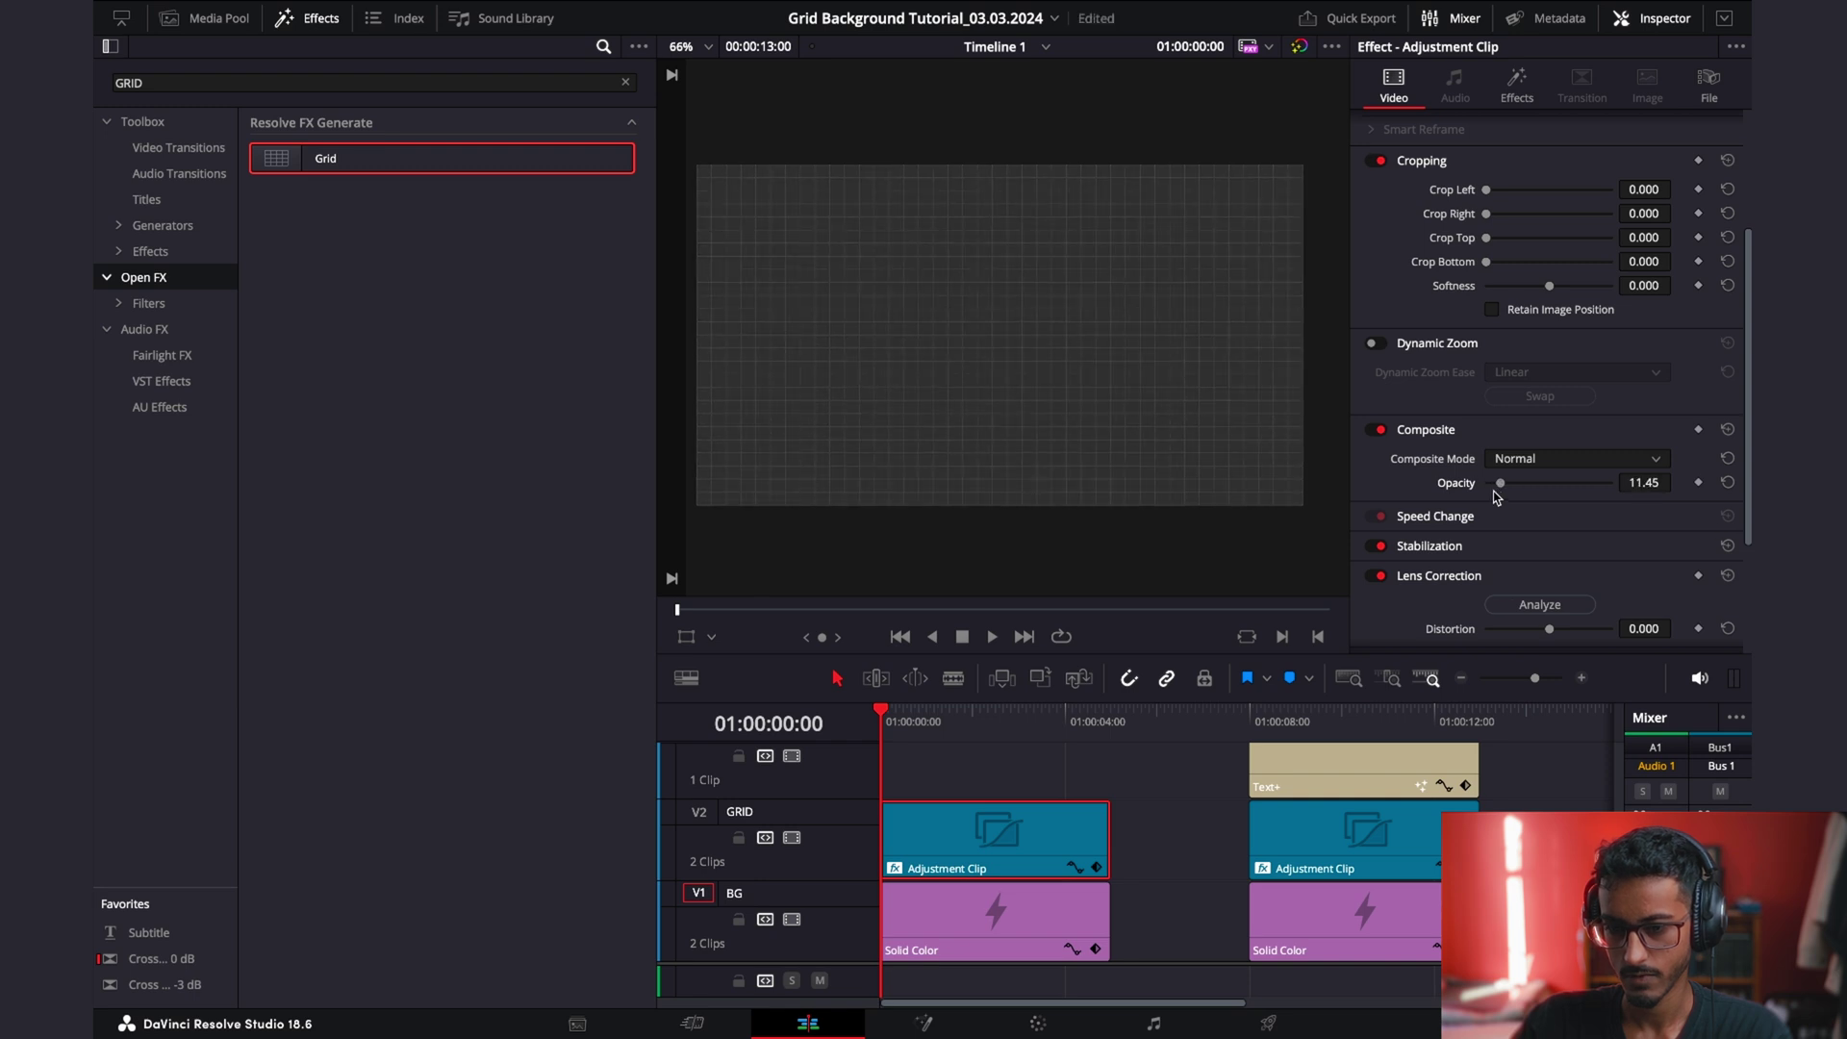
scroll(938, 399, "up", 5)
scroll(979, 406, "down", 5)
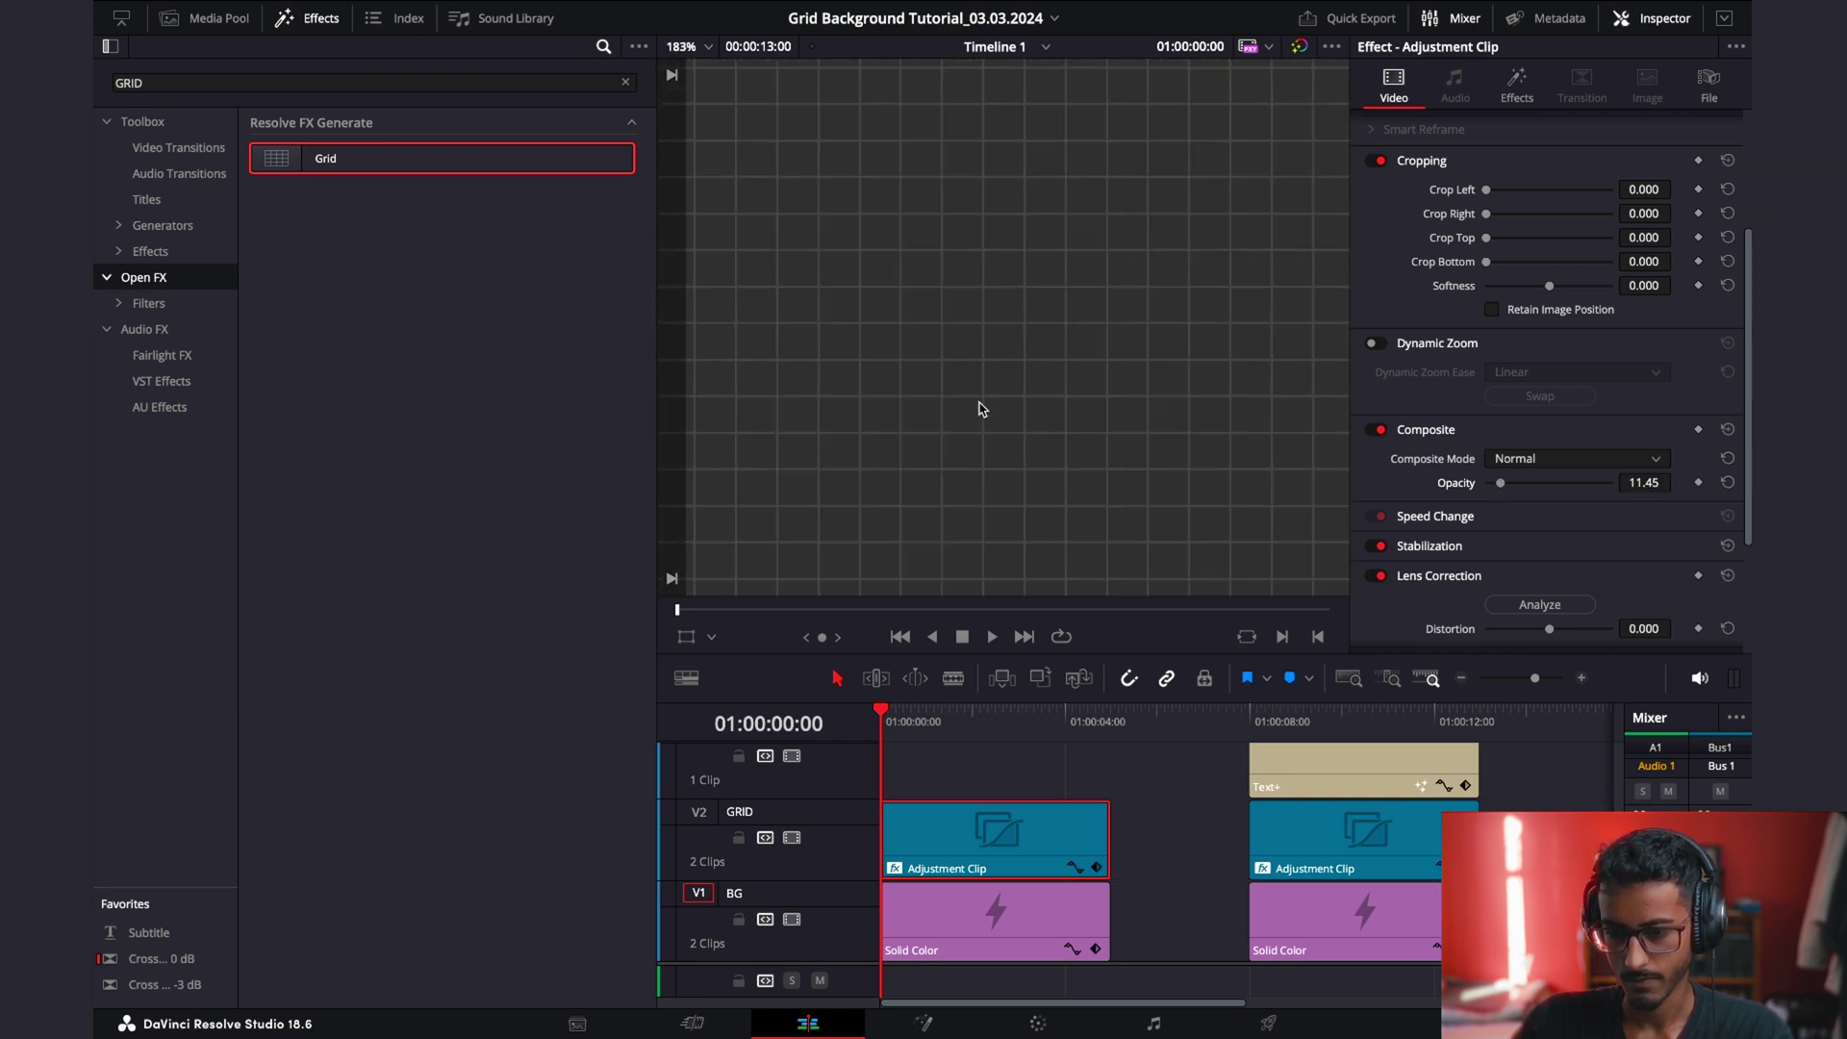
scroll(991, 408, "up", 2)
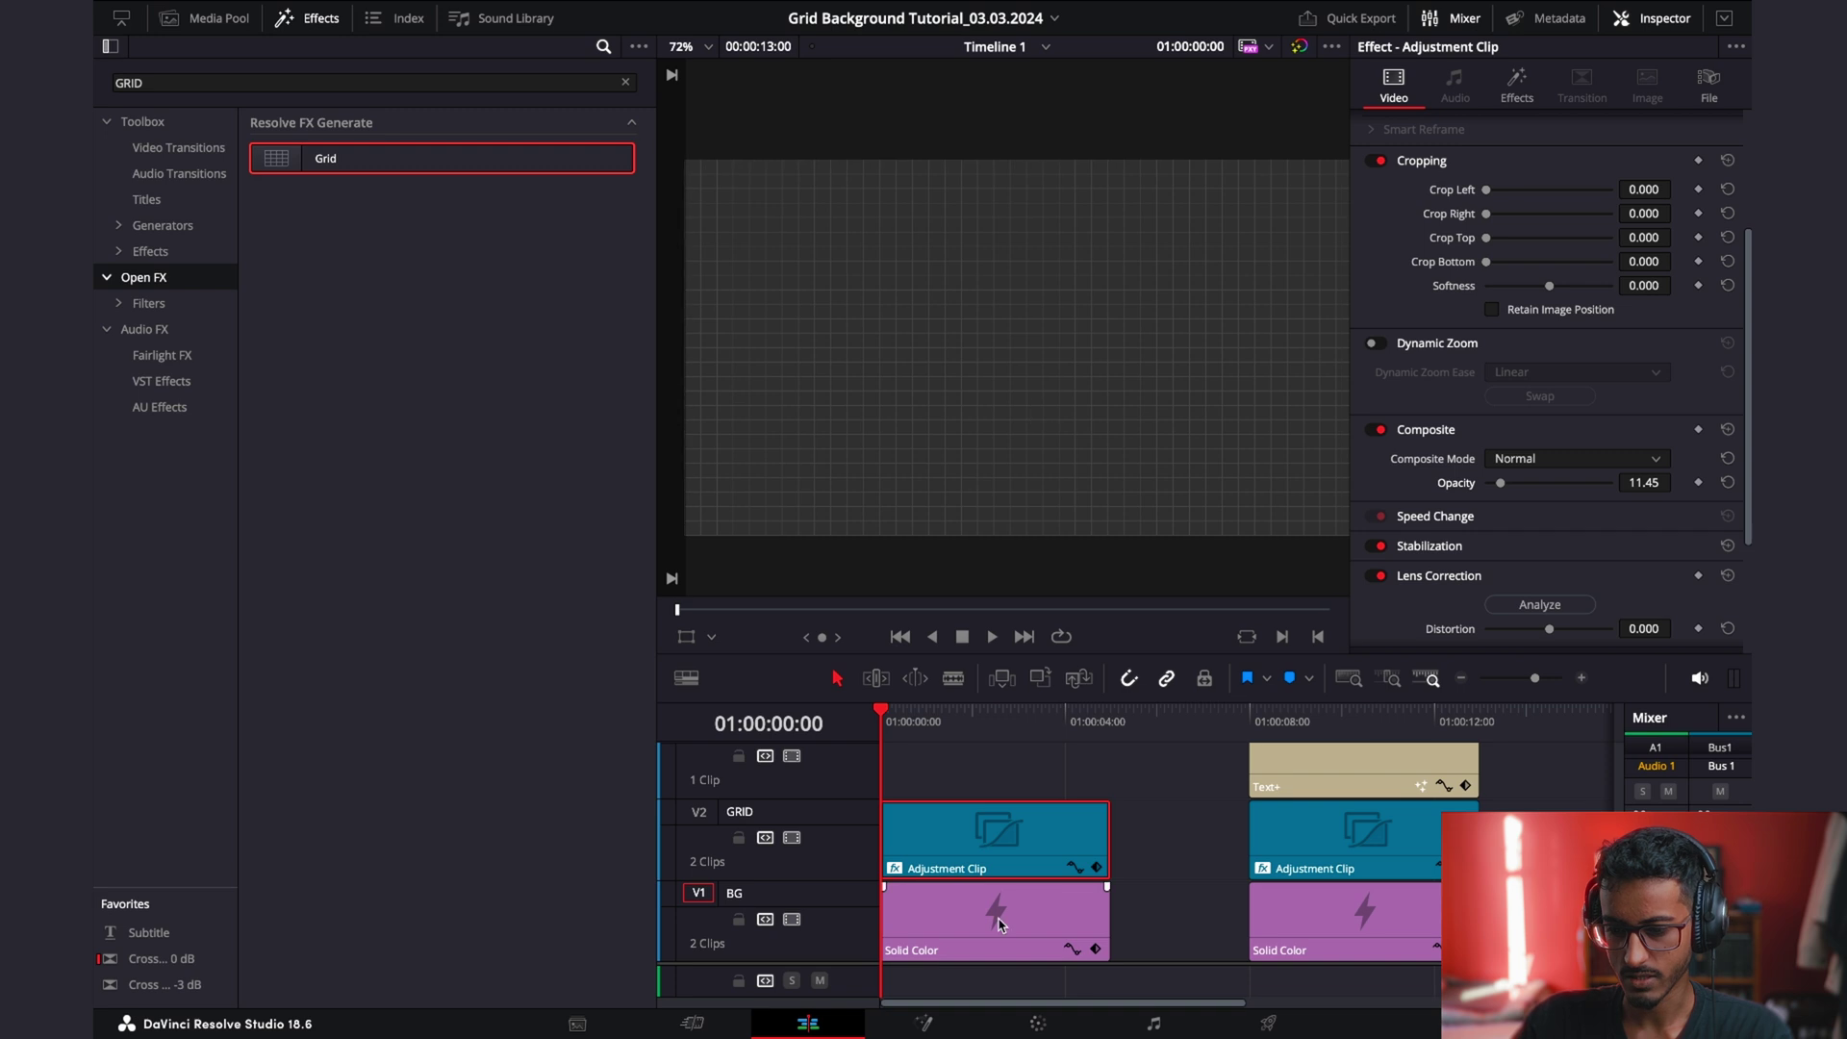
Set the Grid effect to 22 row cells and 36 column cells.
left_click(1514, 87)
left_click_drag(1521, 195, 1533, 231)
scroll(1007, 416, "down", 1)
scroll(950, 769, "up", 3)
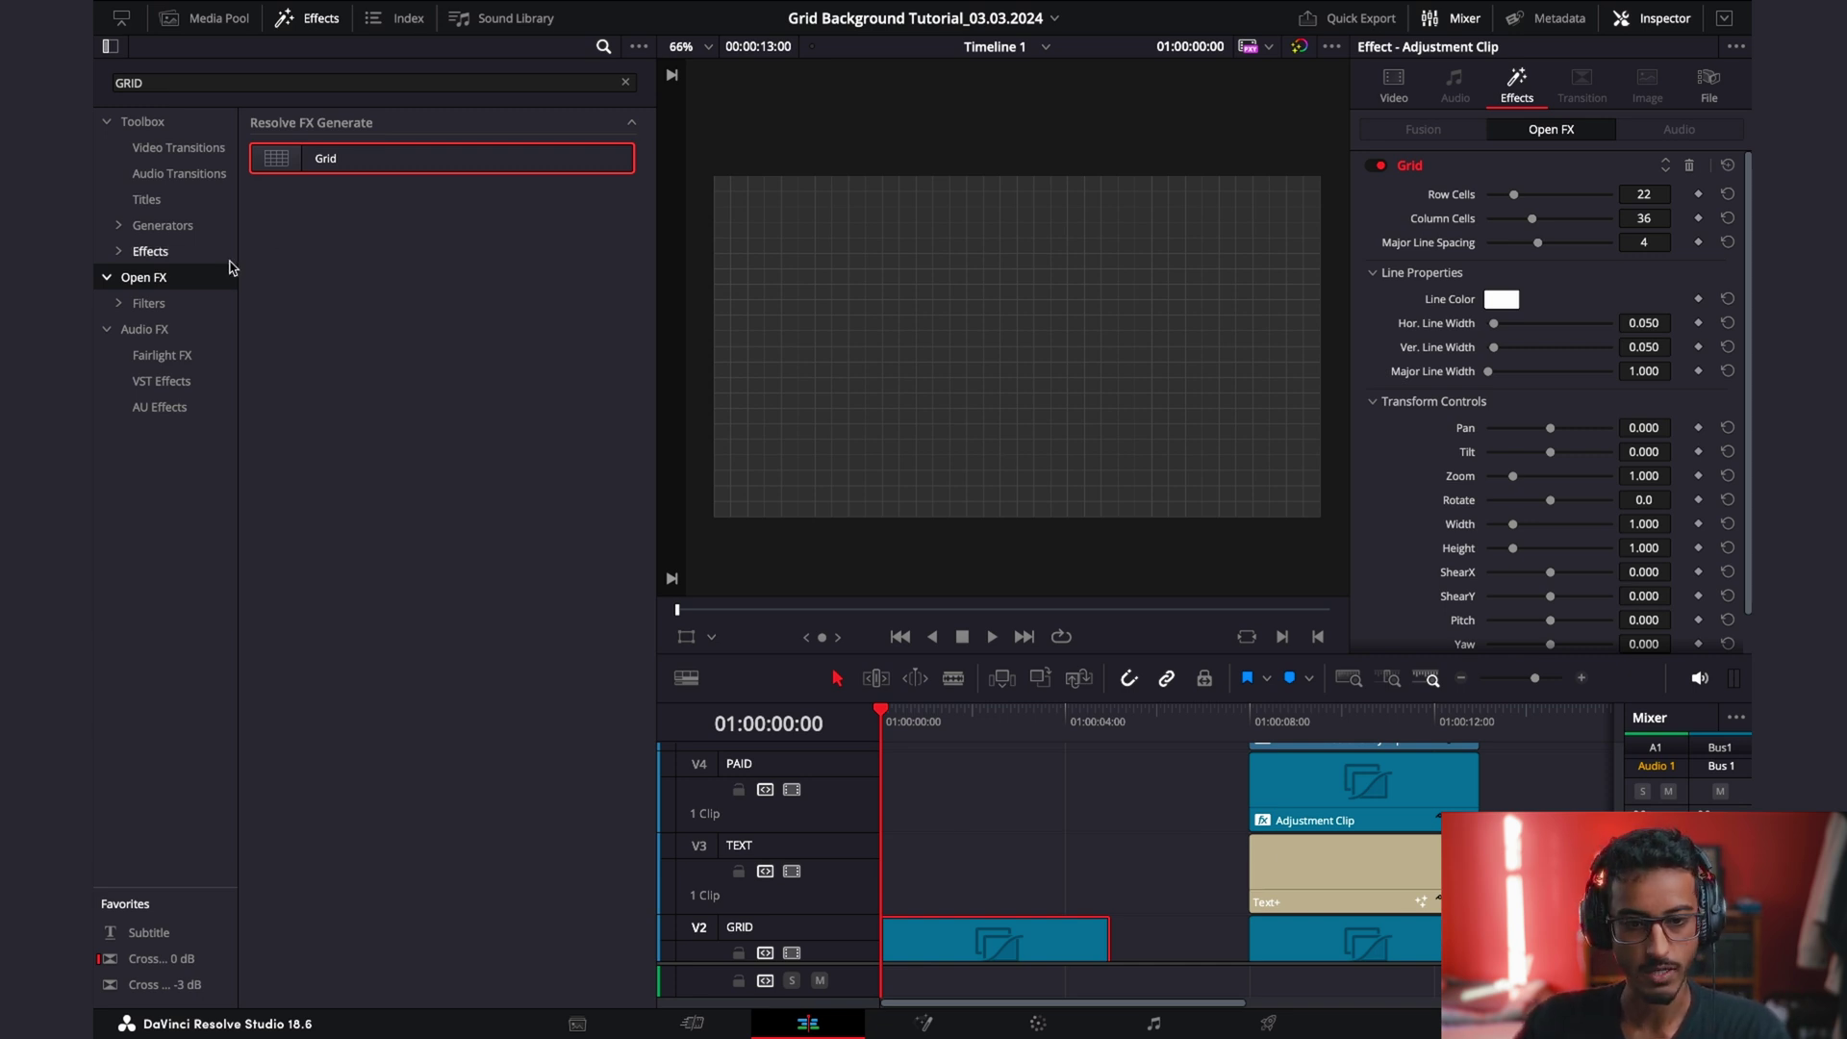
Clear the GRID search and drop a new Adjustment Clip at the start of the PAID track (V4).
left_click(144, 252)
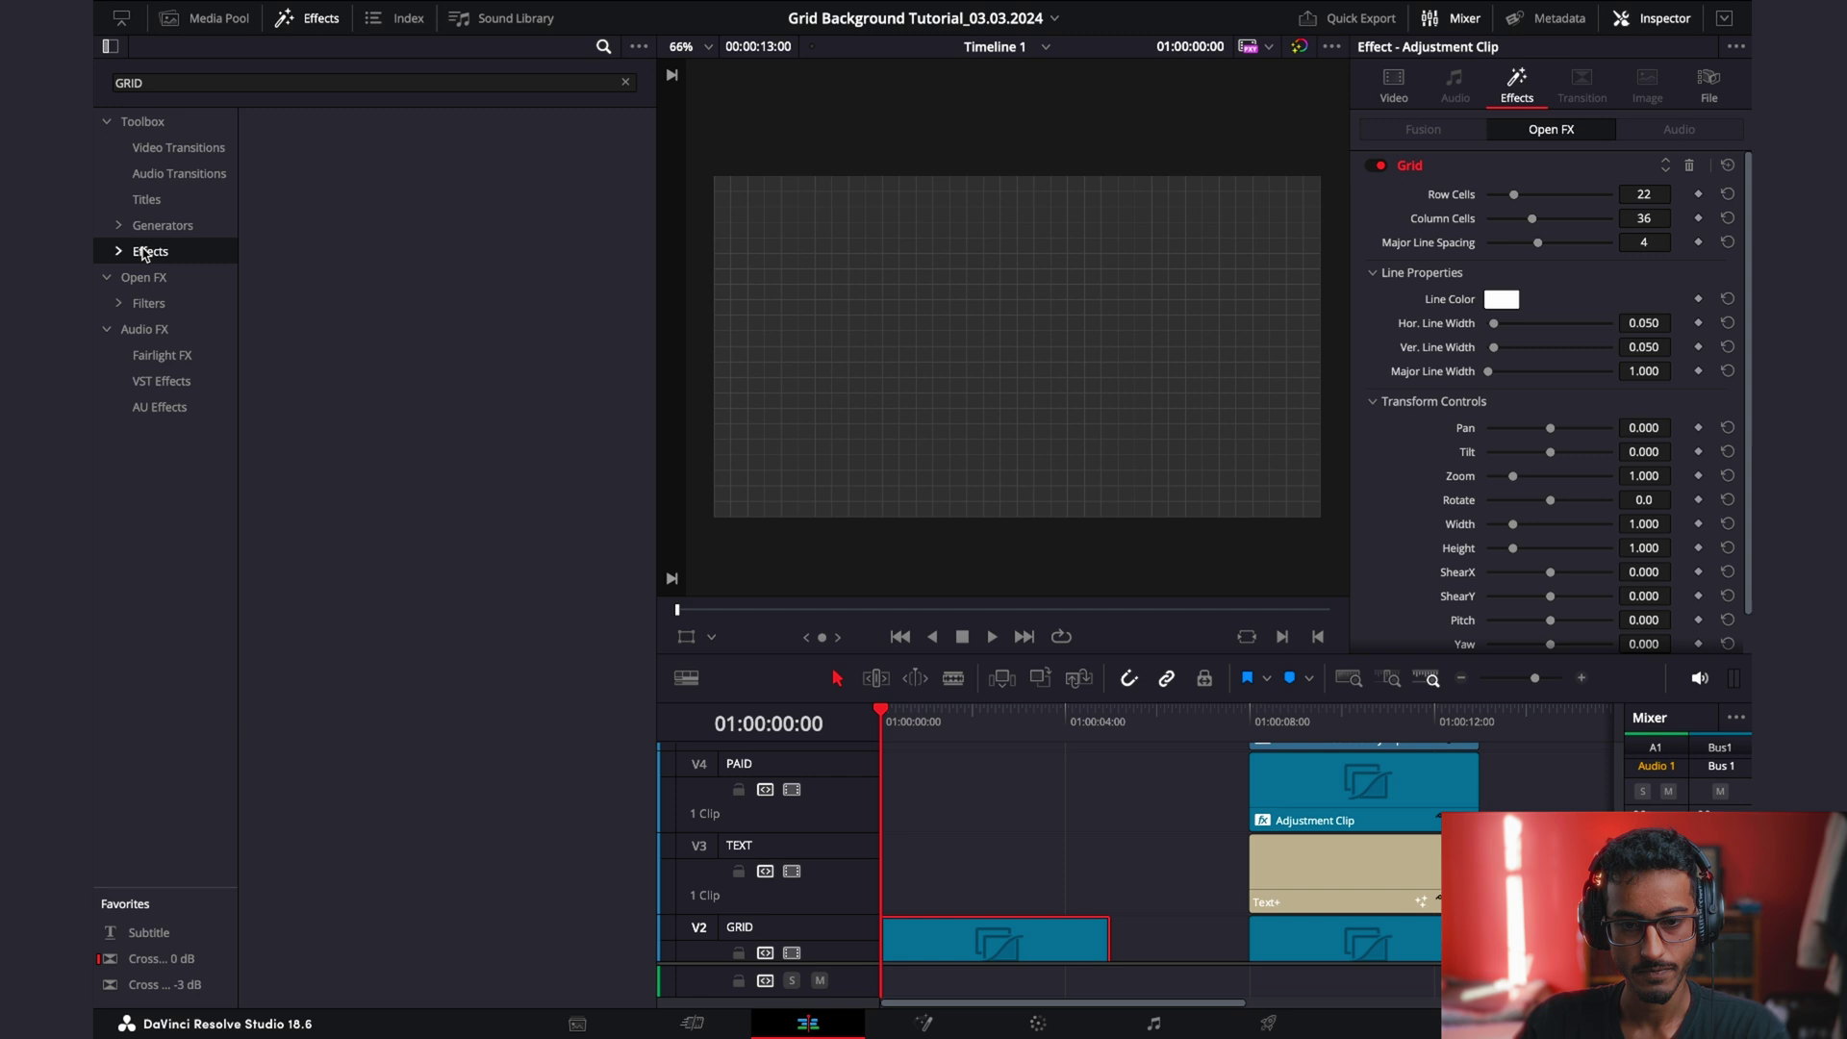
left_click(626, 81)
left_click_drag(317, 161, 883, 810)
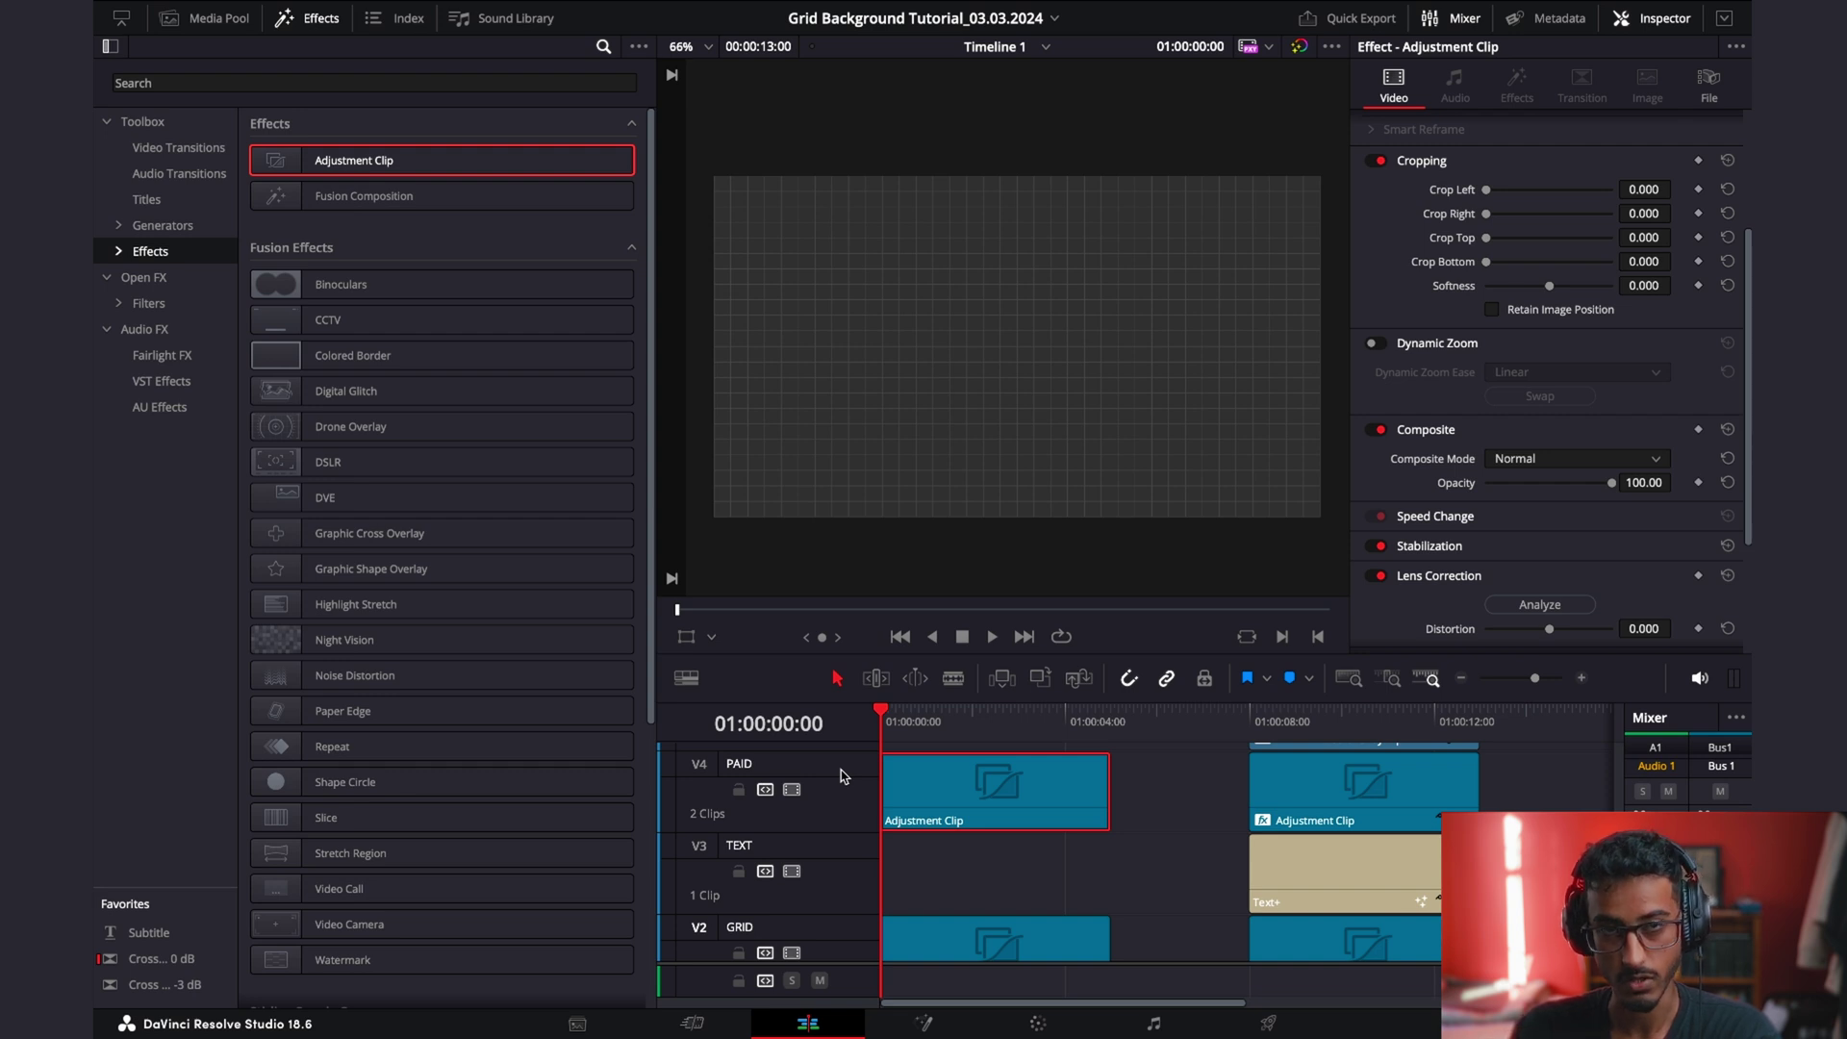
scroll(960, 836, "up", 1)
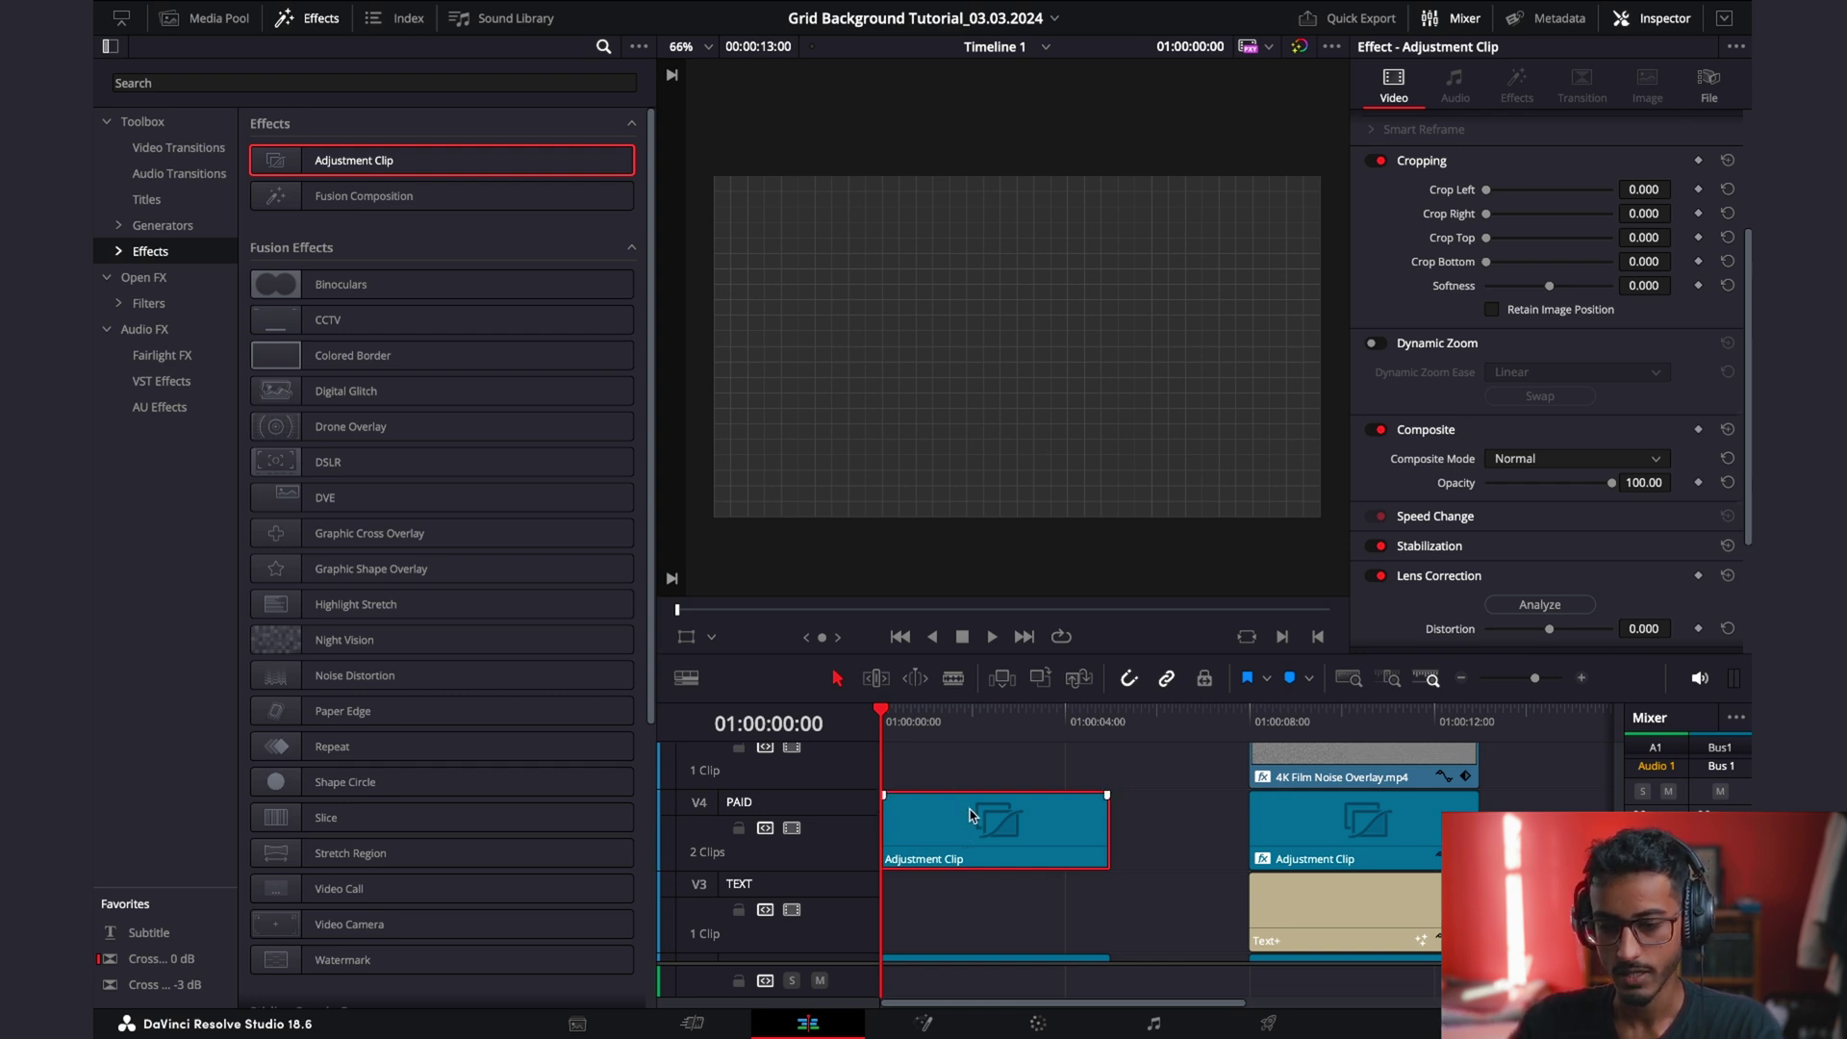
Search Open FX for FILM and apply Film Grain to the PAID adjustment clip.
left_click(142, 277)
left_click(299, 84)
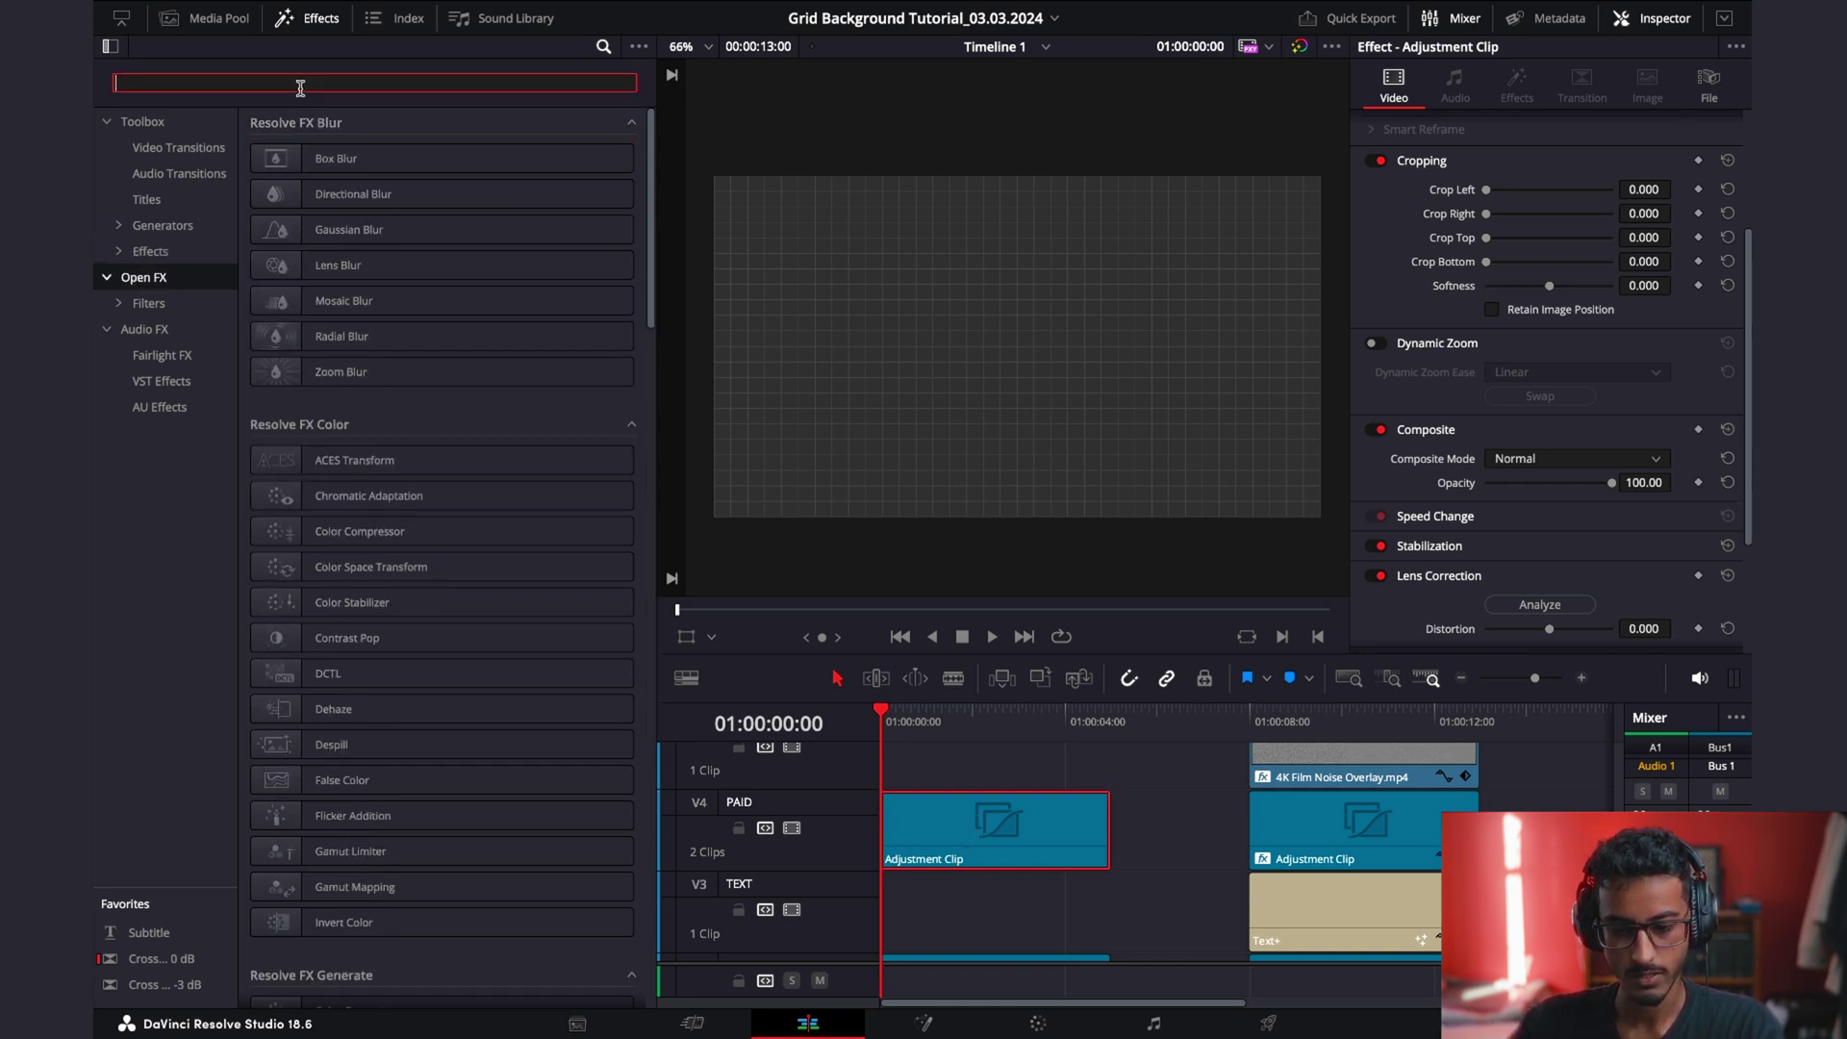
type("FILM")
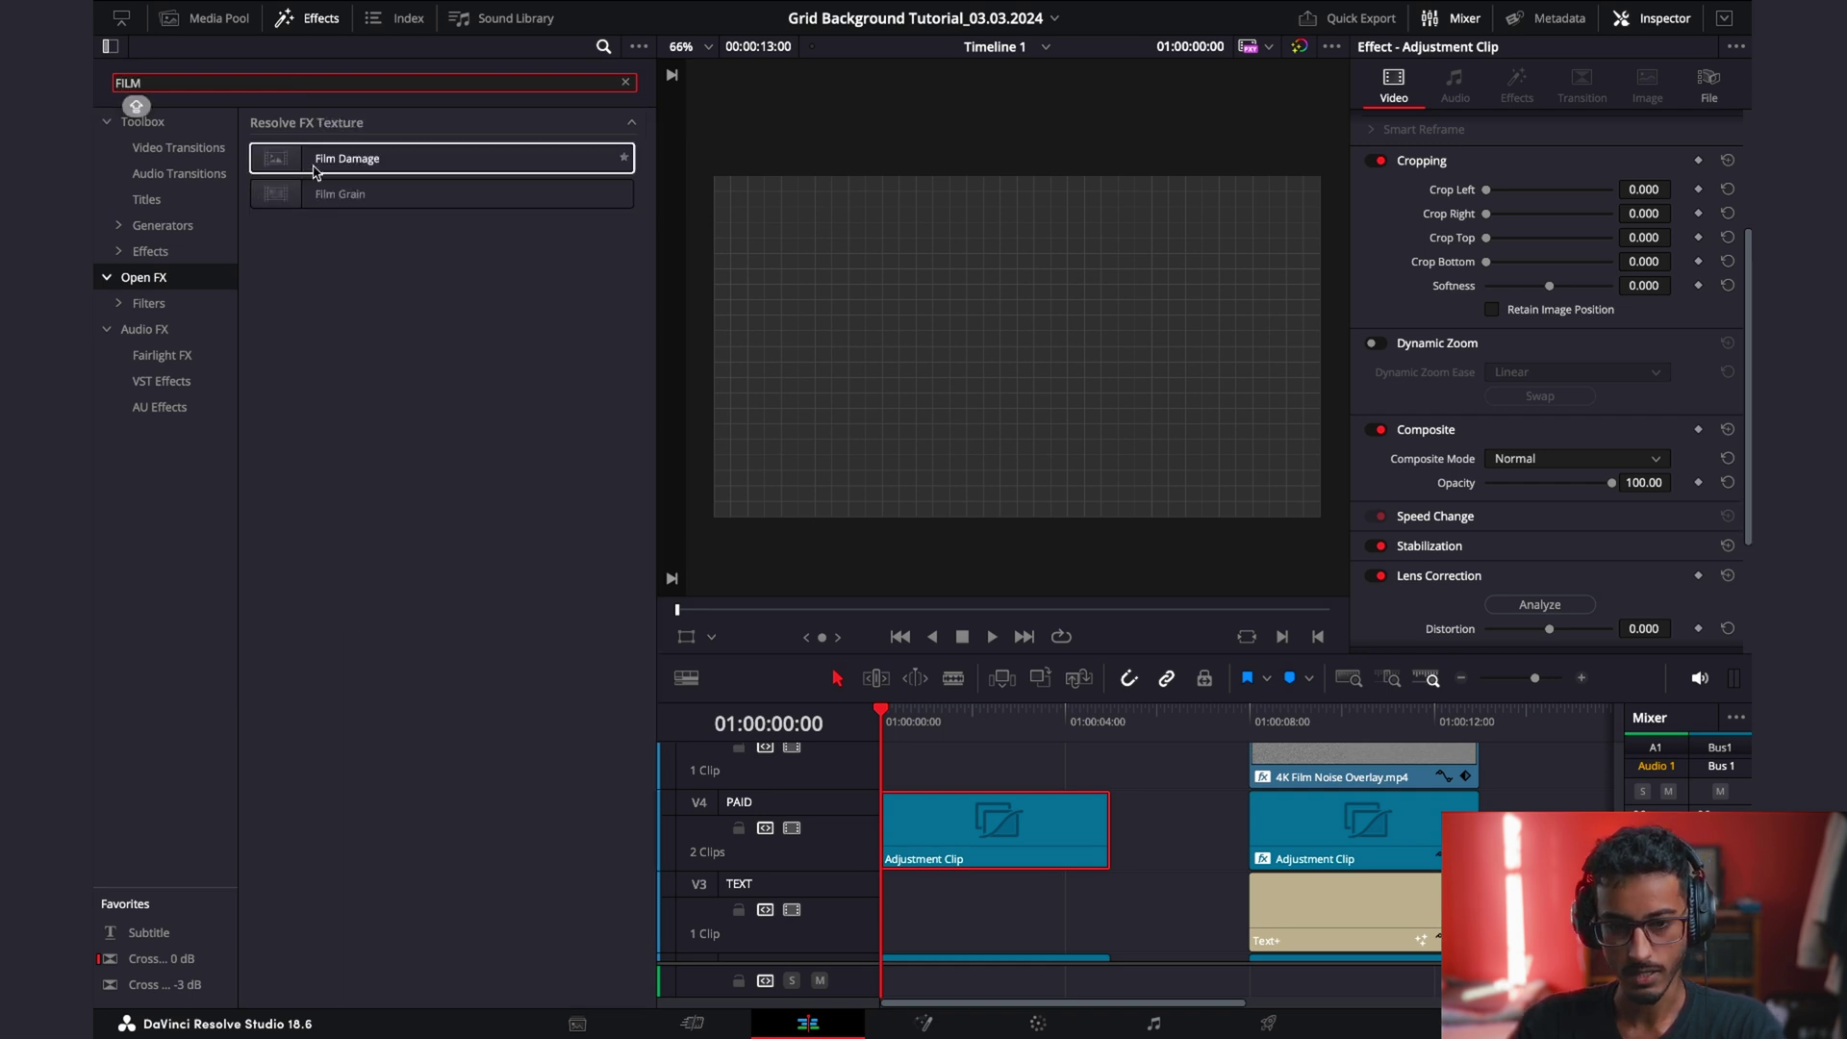
left_click_drag(344, 196, 1085, 818)
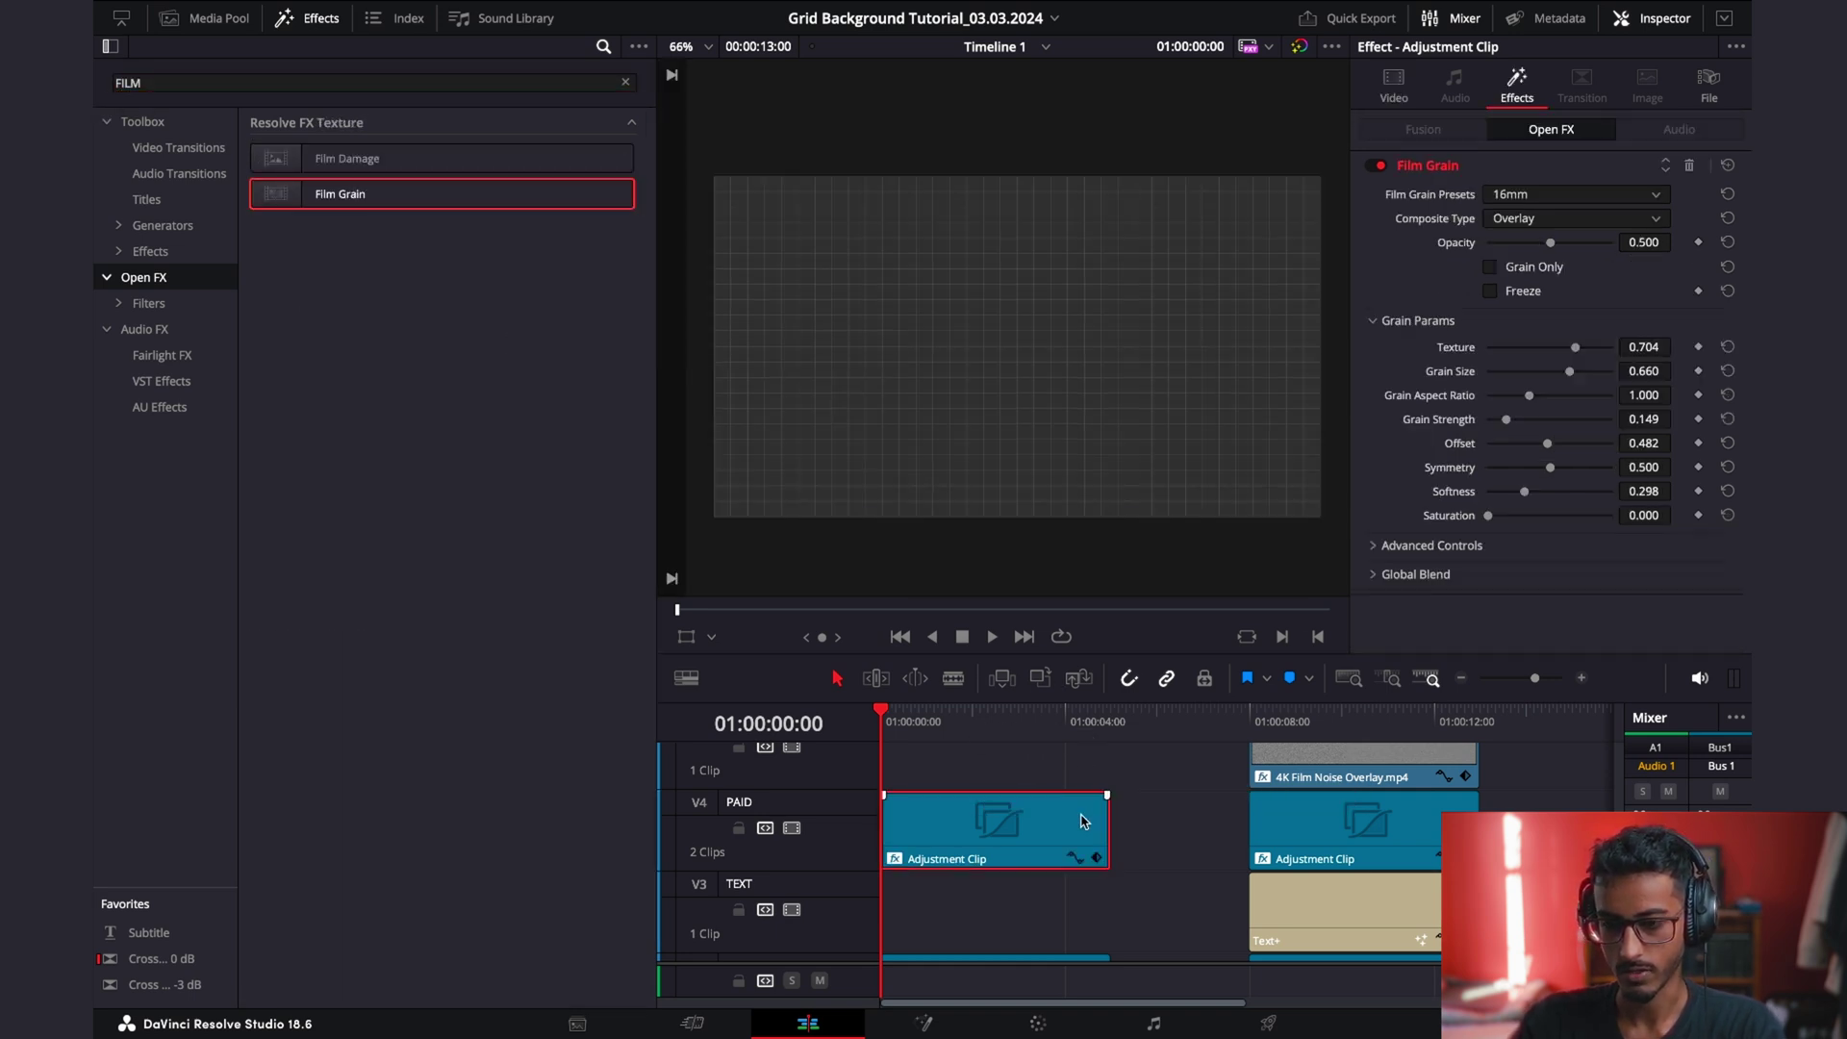
scroll(1034, 283, "up", 3)
Experiment with the Film Grain strength and texture, previewing the result in playback.
left_click(1540, 348)
left_click(1488, 419)
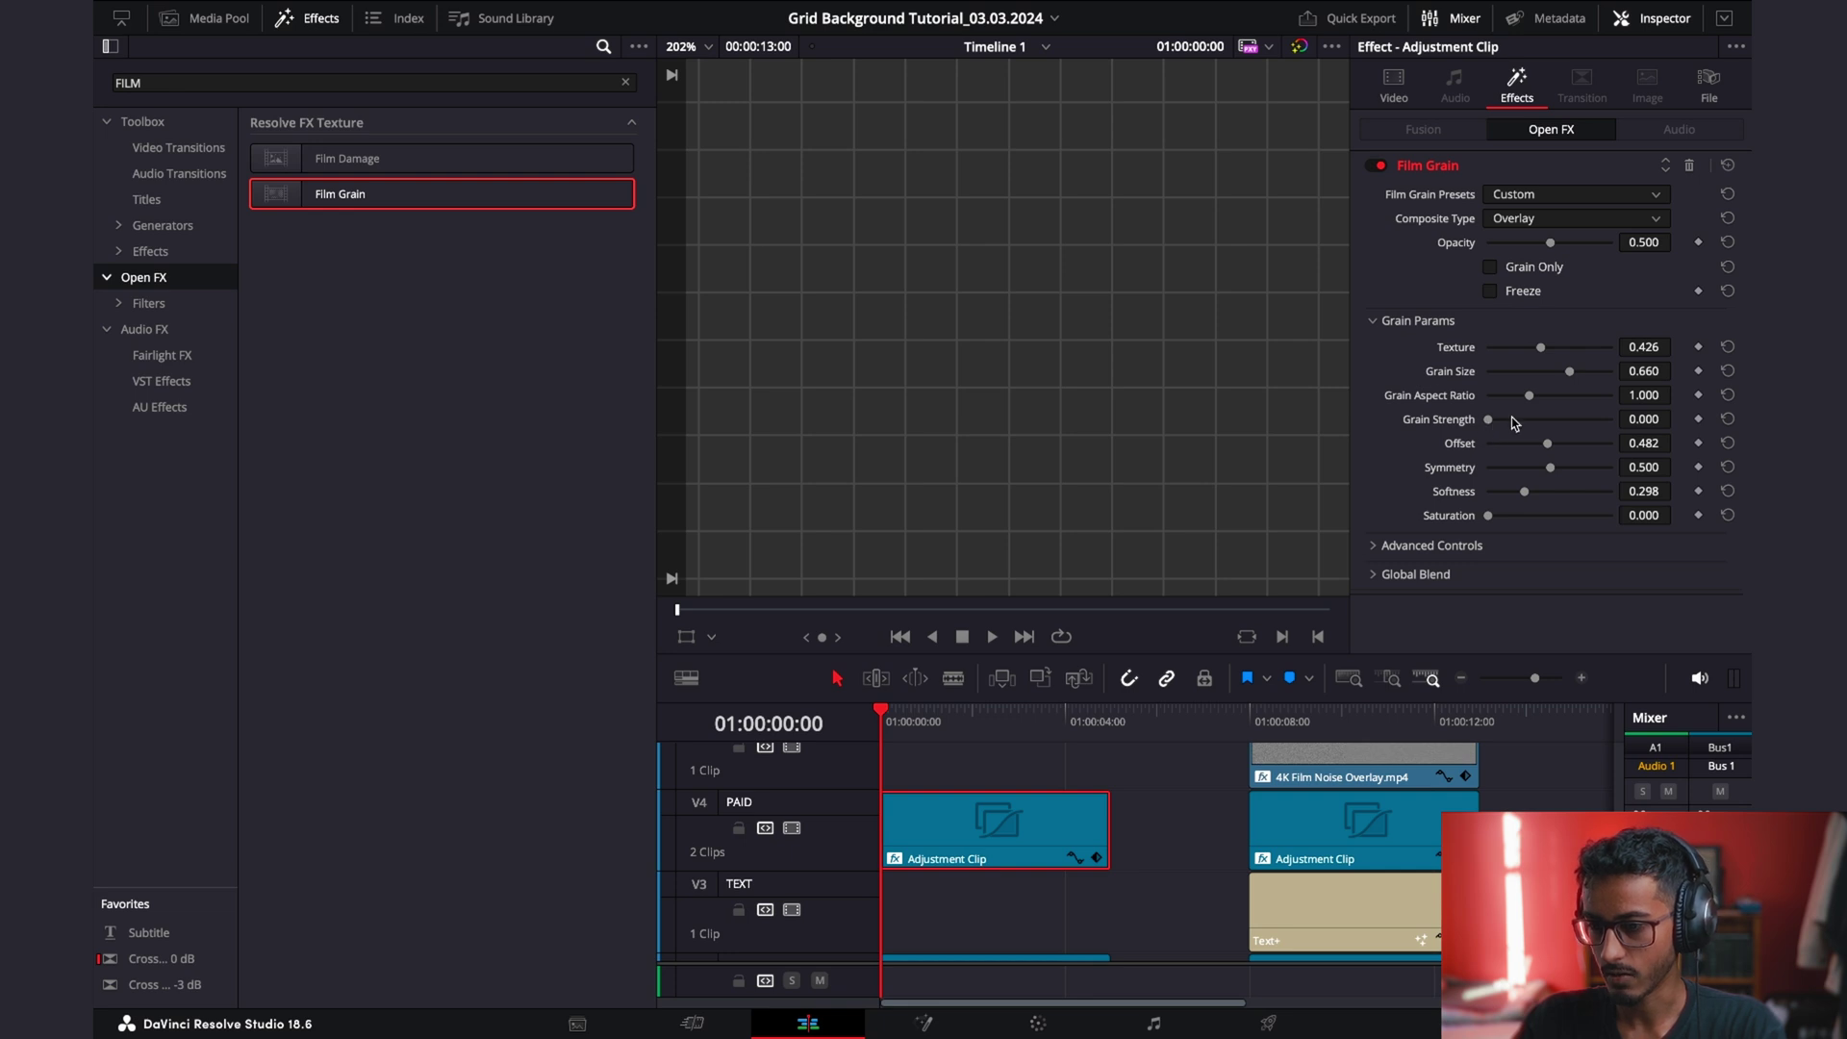
left_click_drag(1490, 427, 1727, 442)
scroll(1039, 296, "up", 3)
scroll(853, 338, "down", 5)
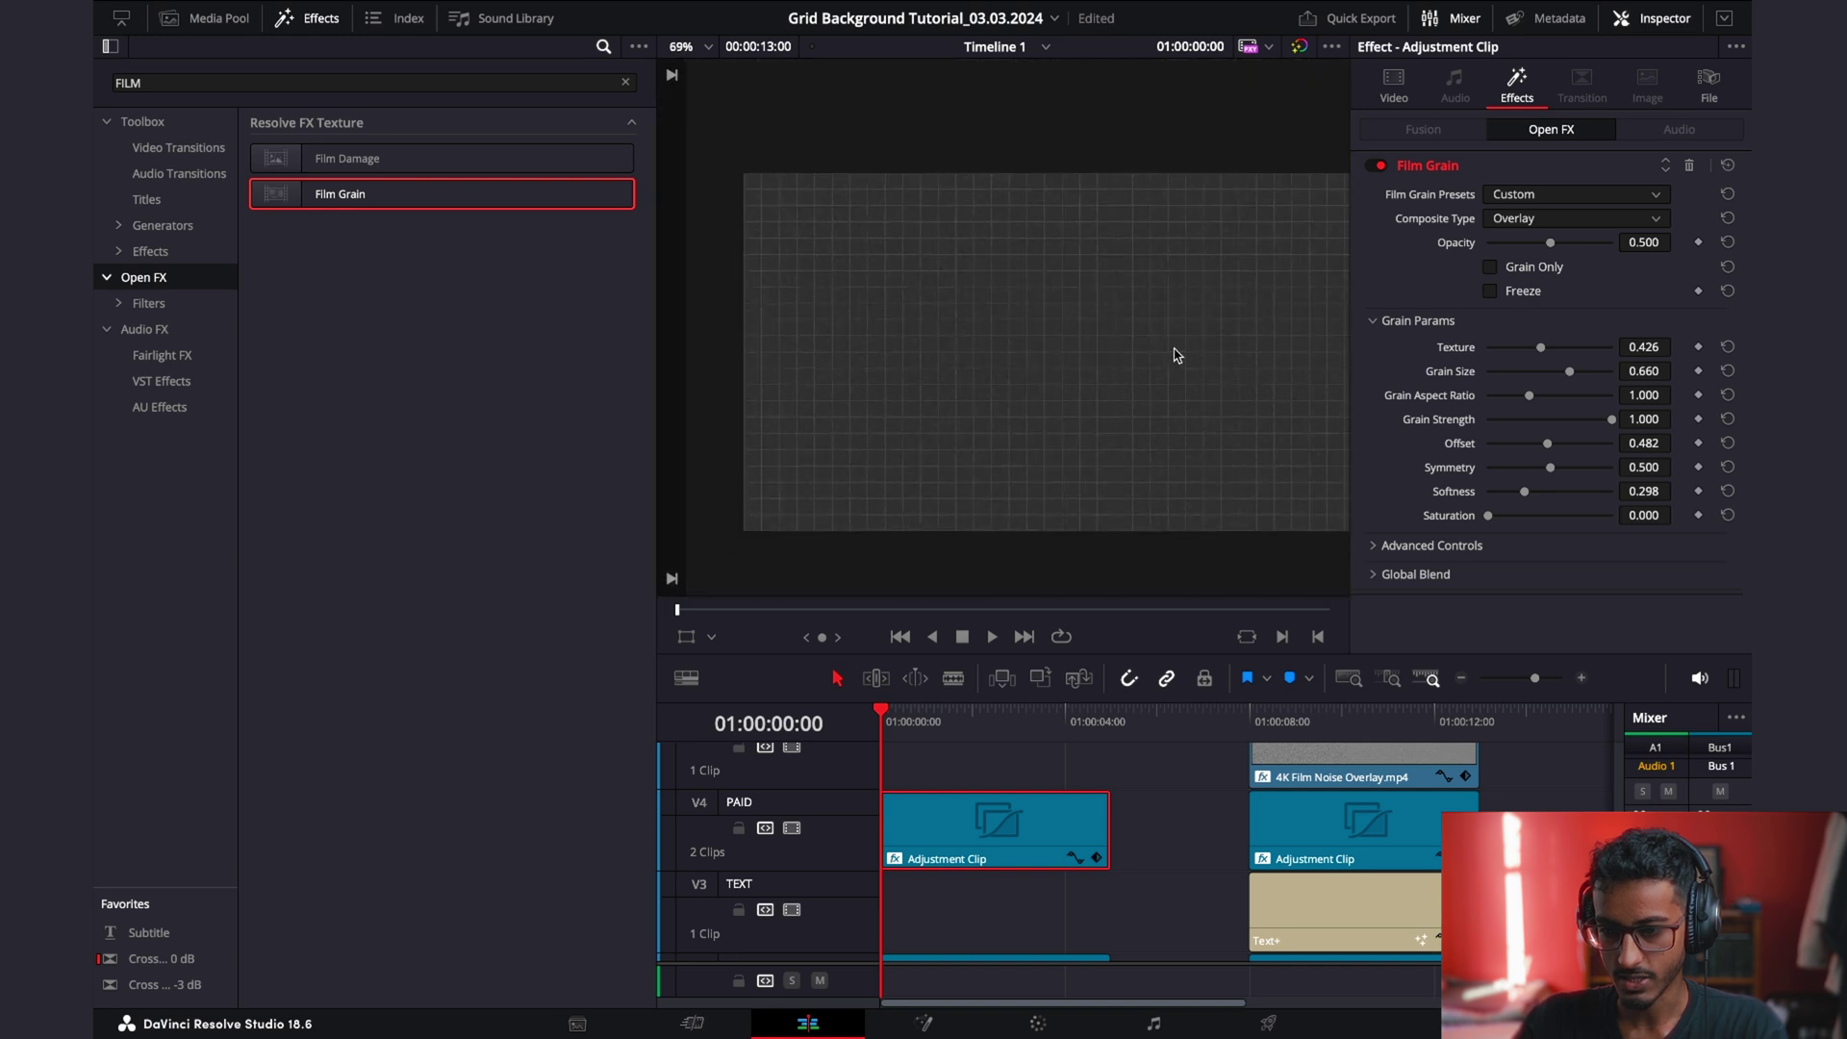
scroll(1117, 400, "up", 5)
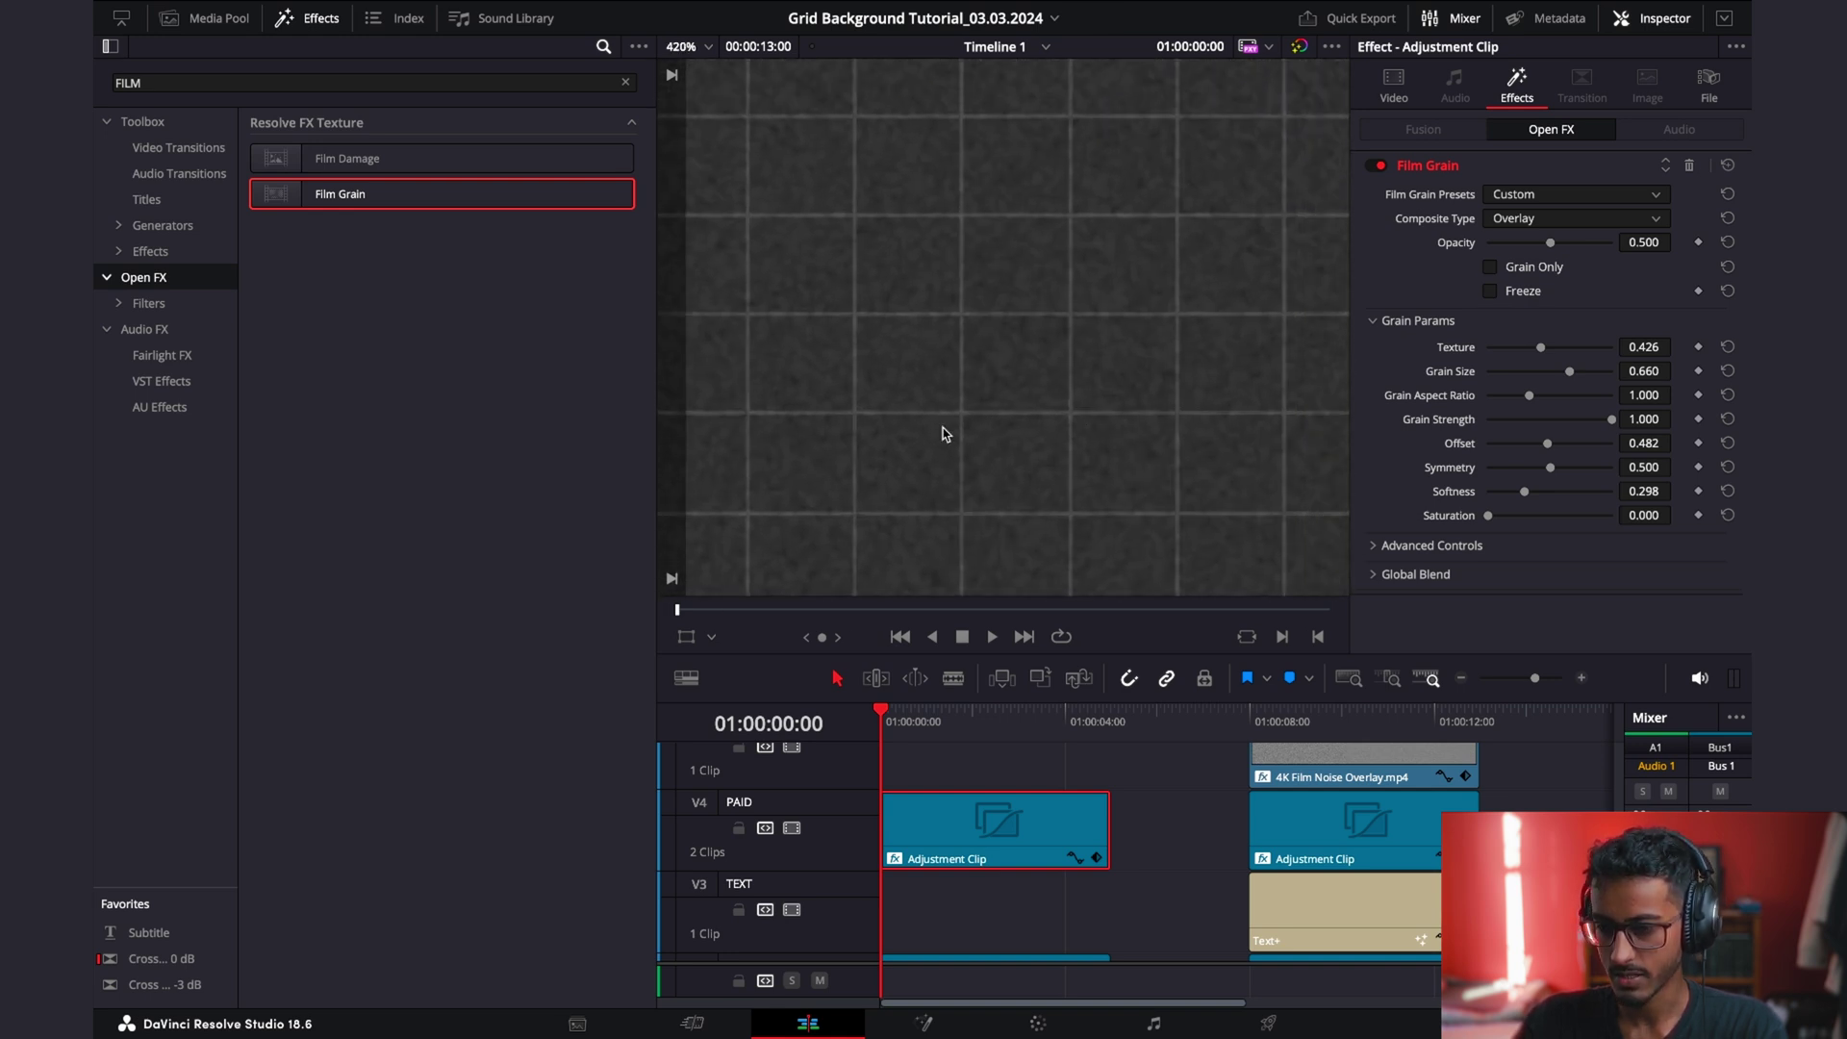
left_click_drag(1539, 356, 1621, 373)
key("space")
scroll(1150, 384, "up", 2)
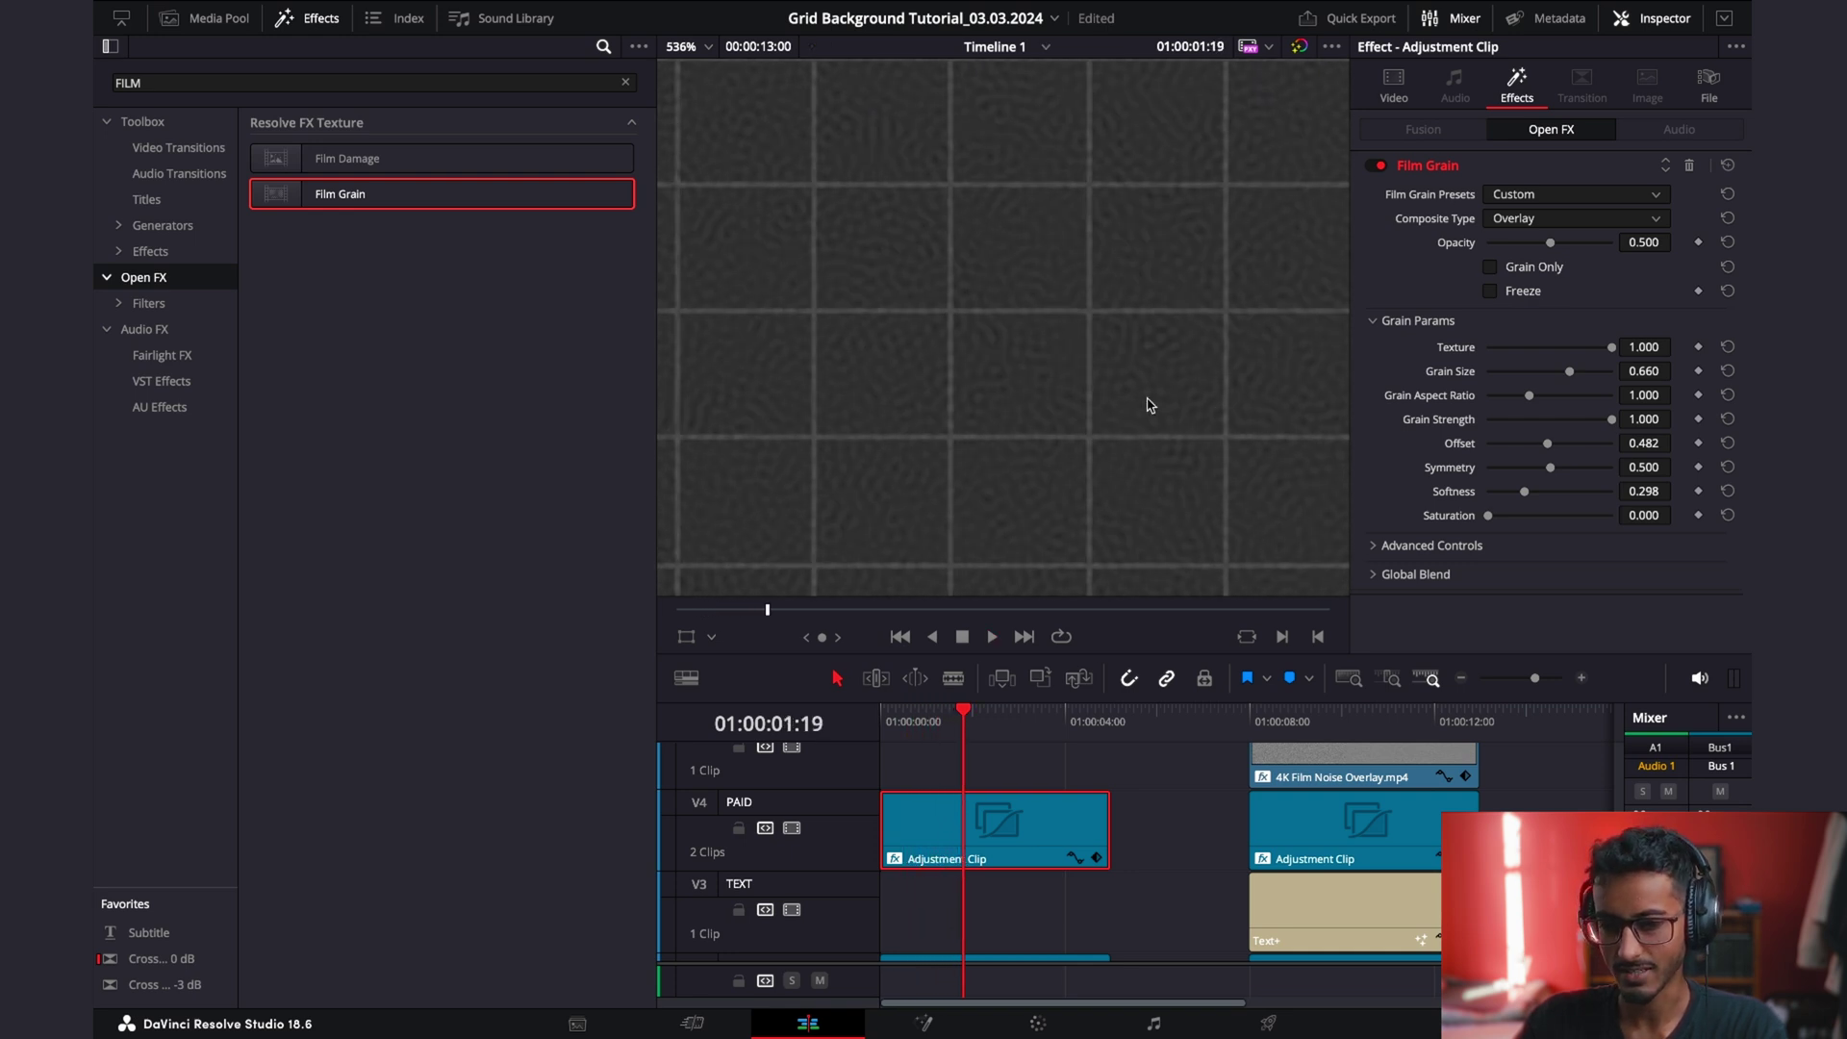
key("space")
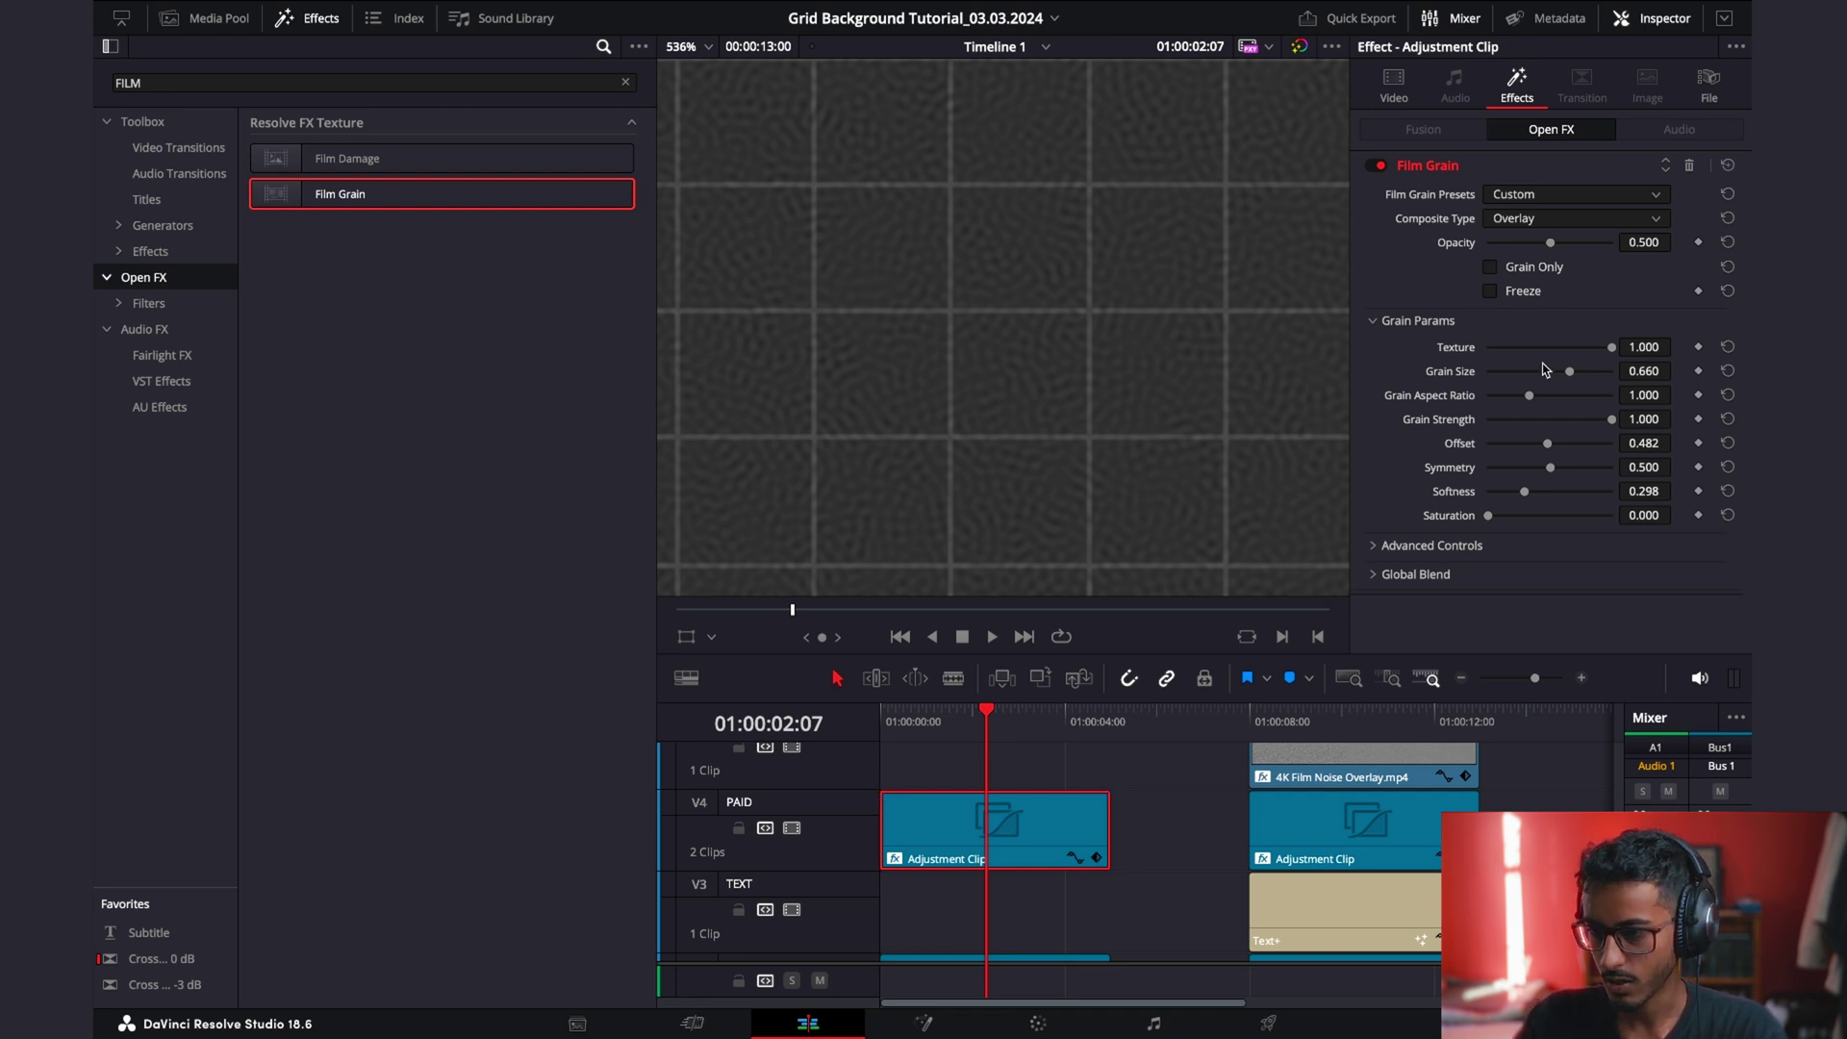
Set the Film Grain Texture and Grain Size to 0.000 and preview the grid.
left_click_drag(1611, 347, 1375, 362)
key("space")
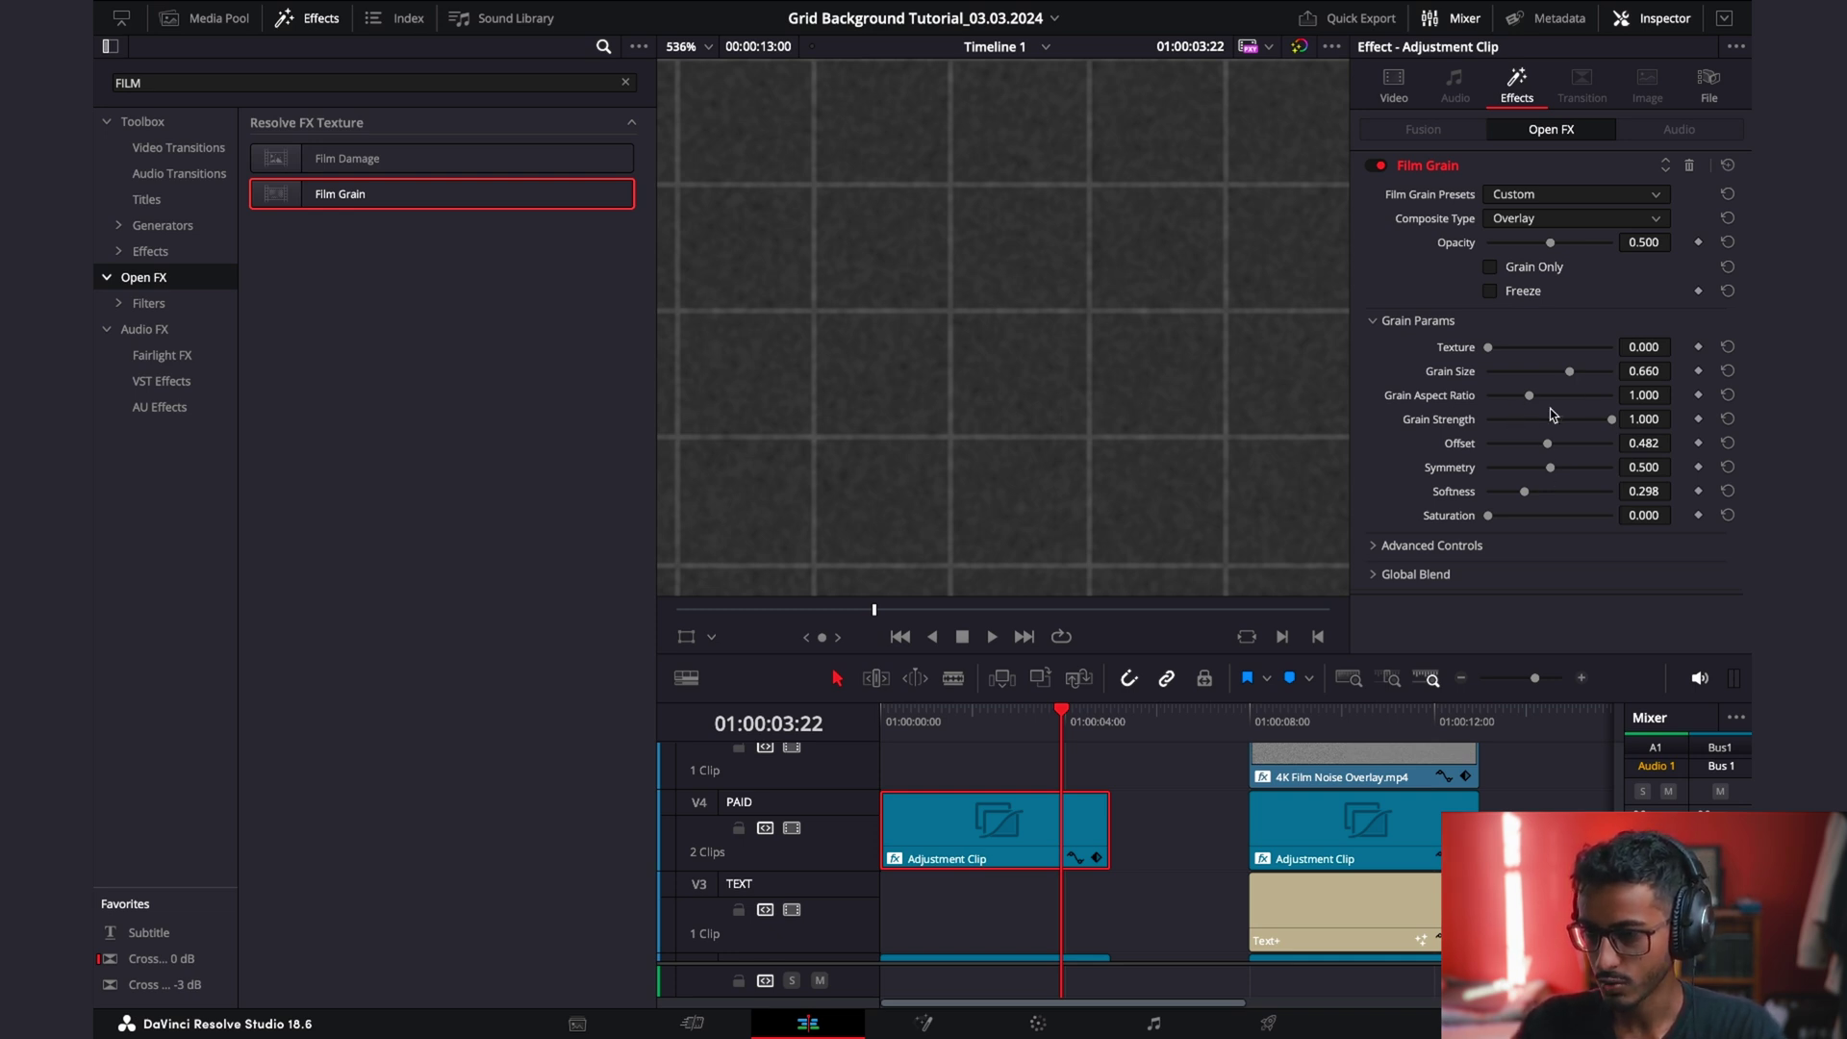
left_click_drag(1565, 376, 1479, 390)
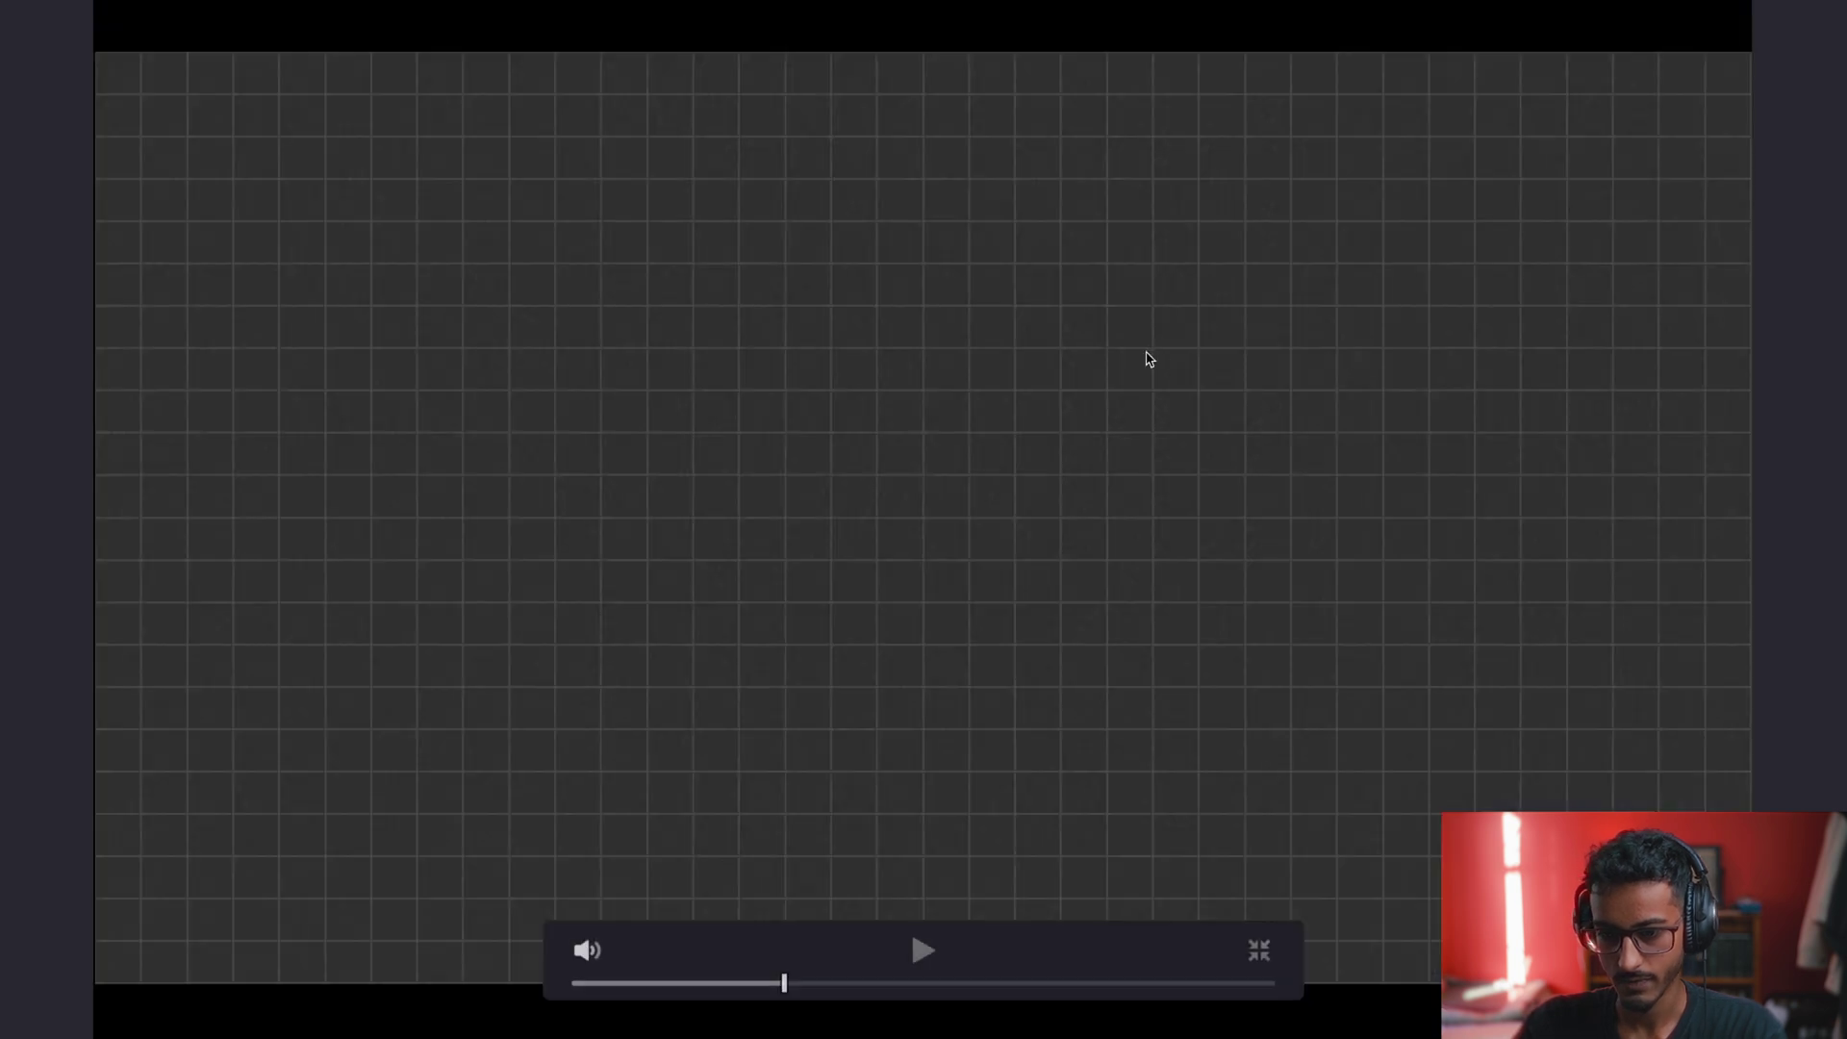
key("space")
key("space")
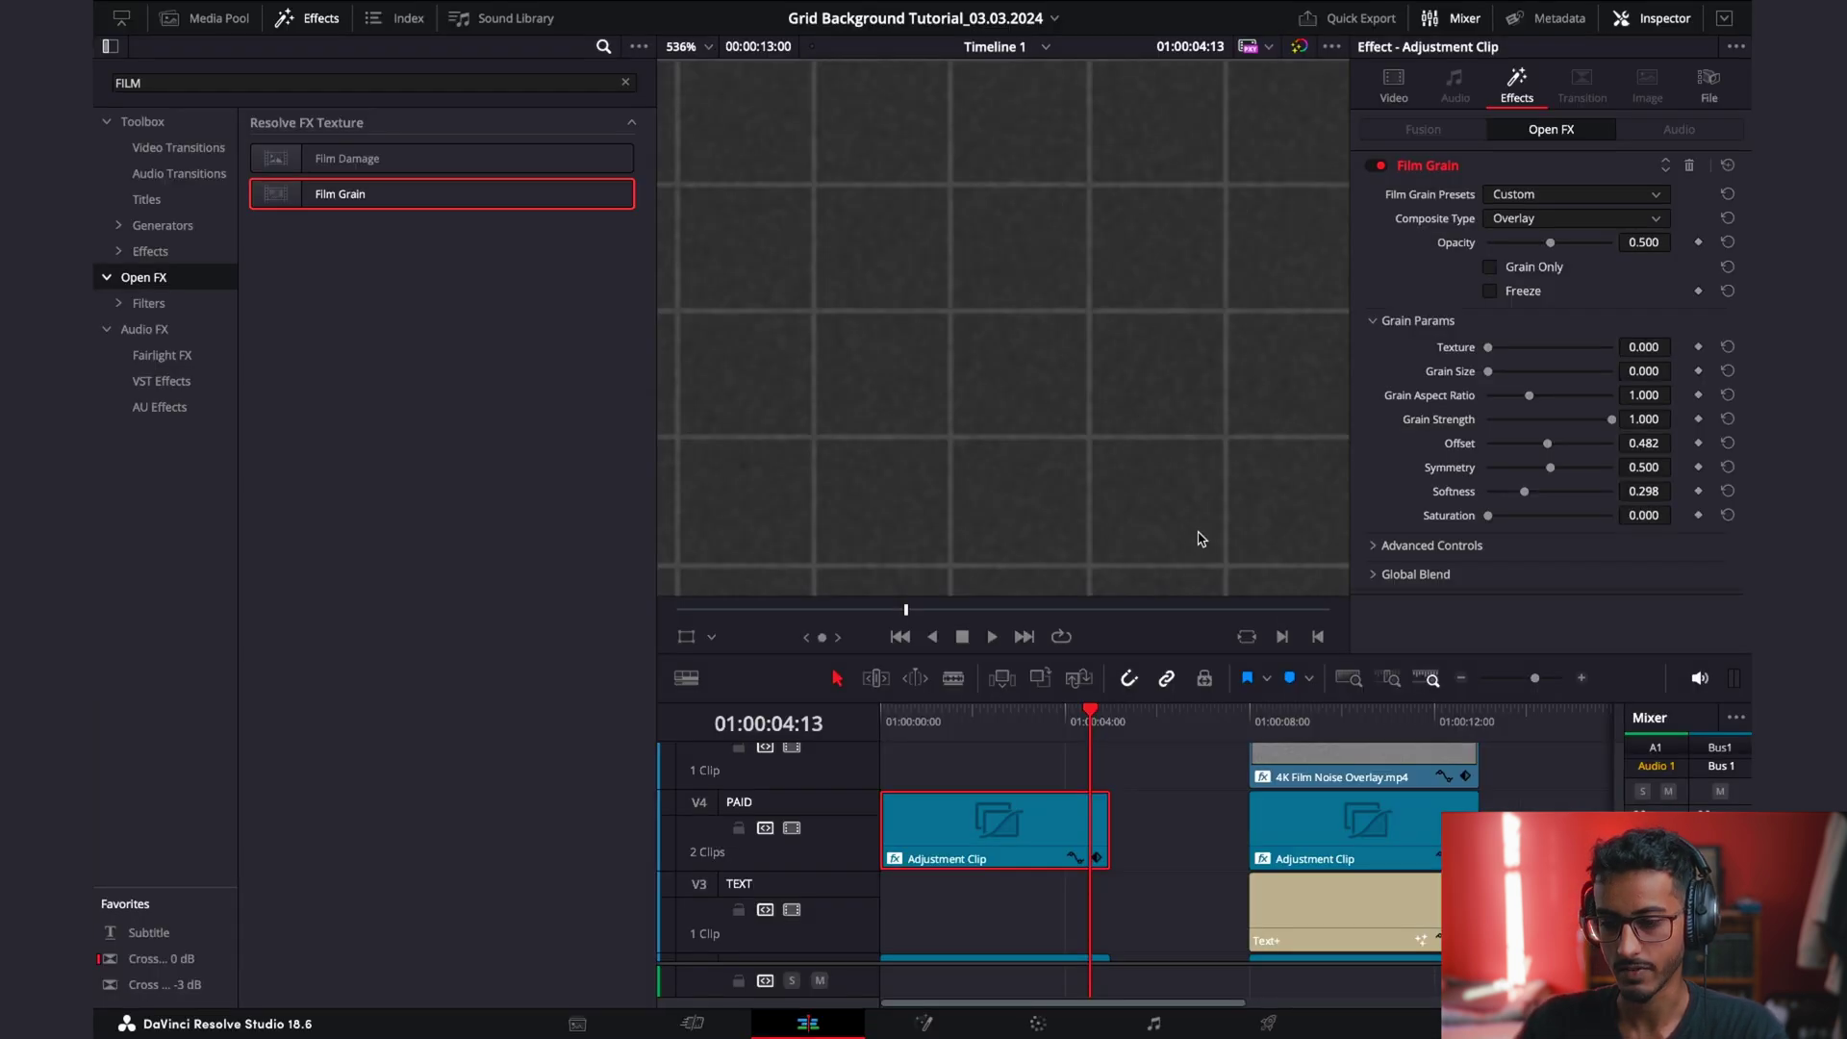
scroll(1106, 828, "down", 2)
Move the Grid Background title clip on V3 left to start at 01:00:00:00.
scroll(1100, 542, "down", 1)
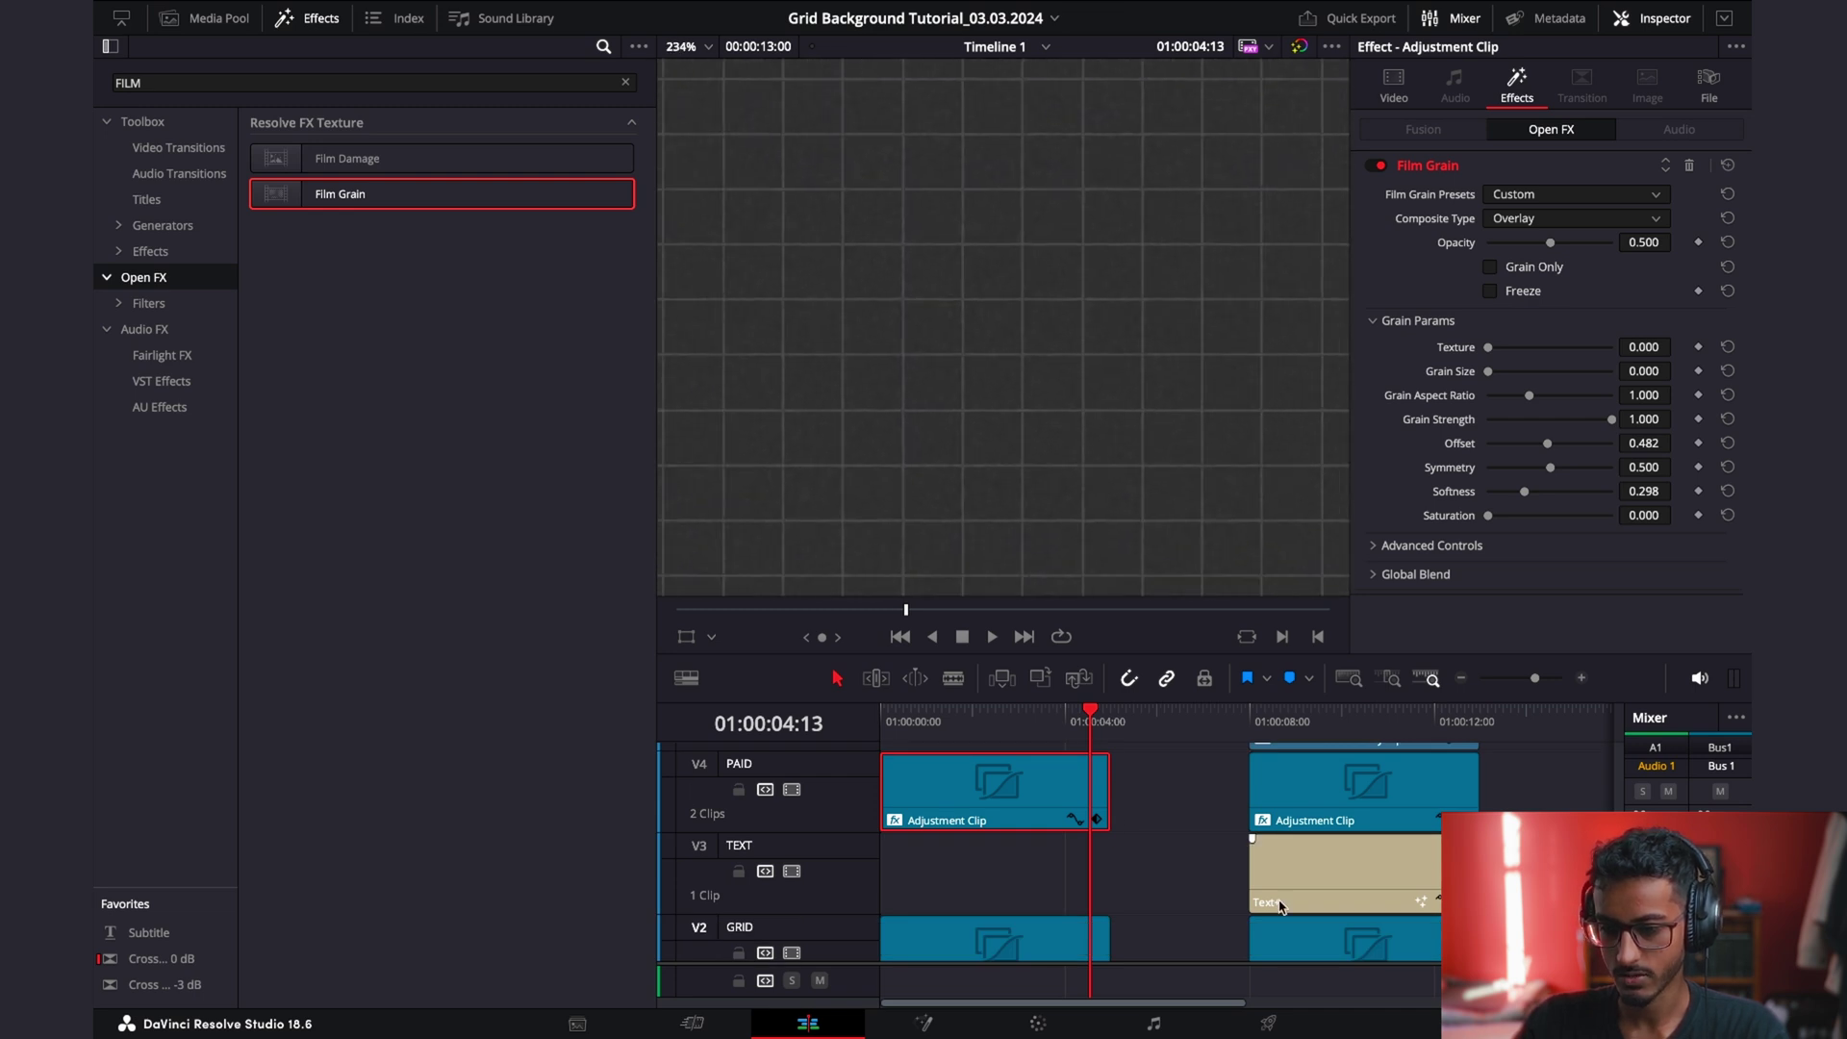
left_click(1289, 882)
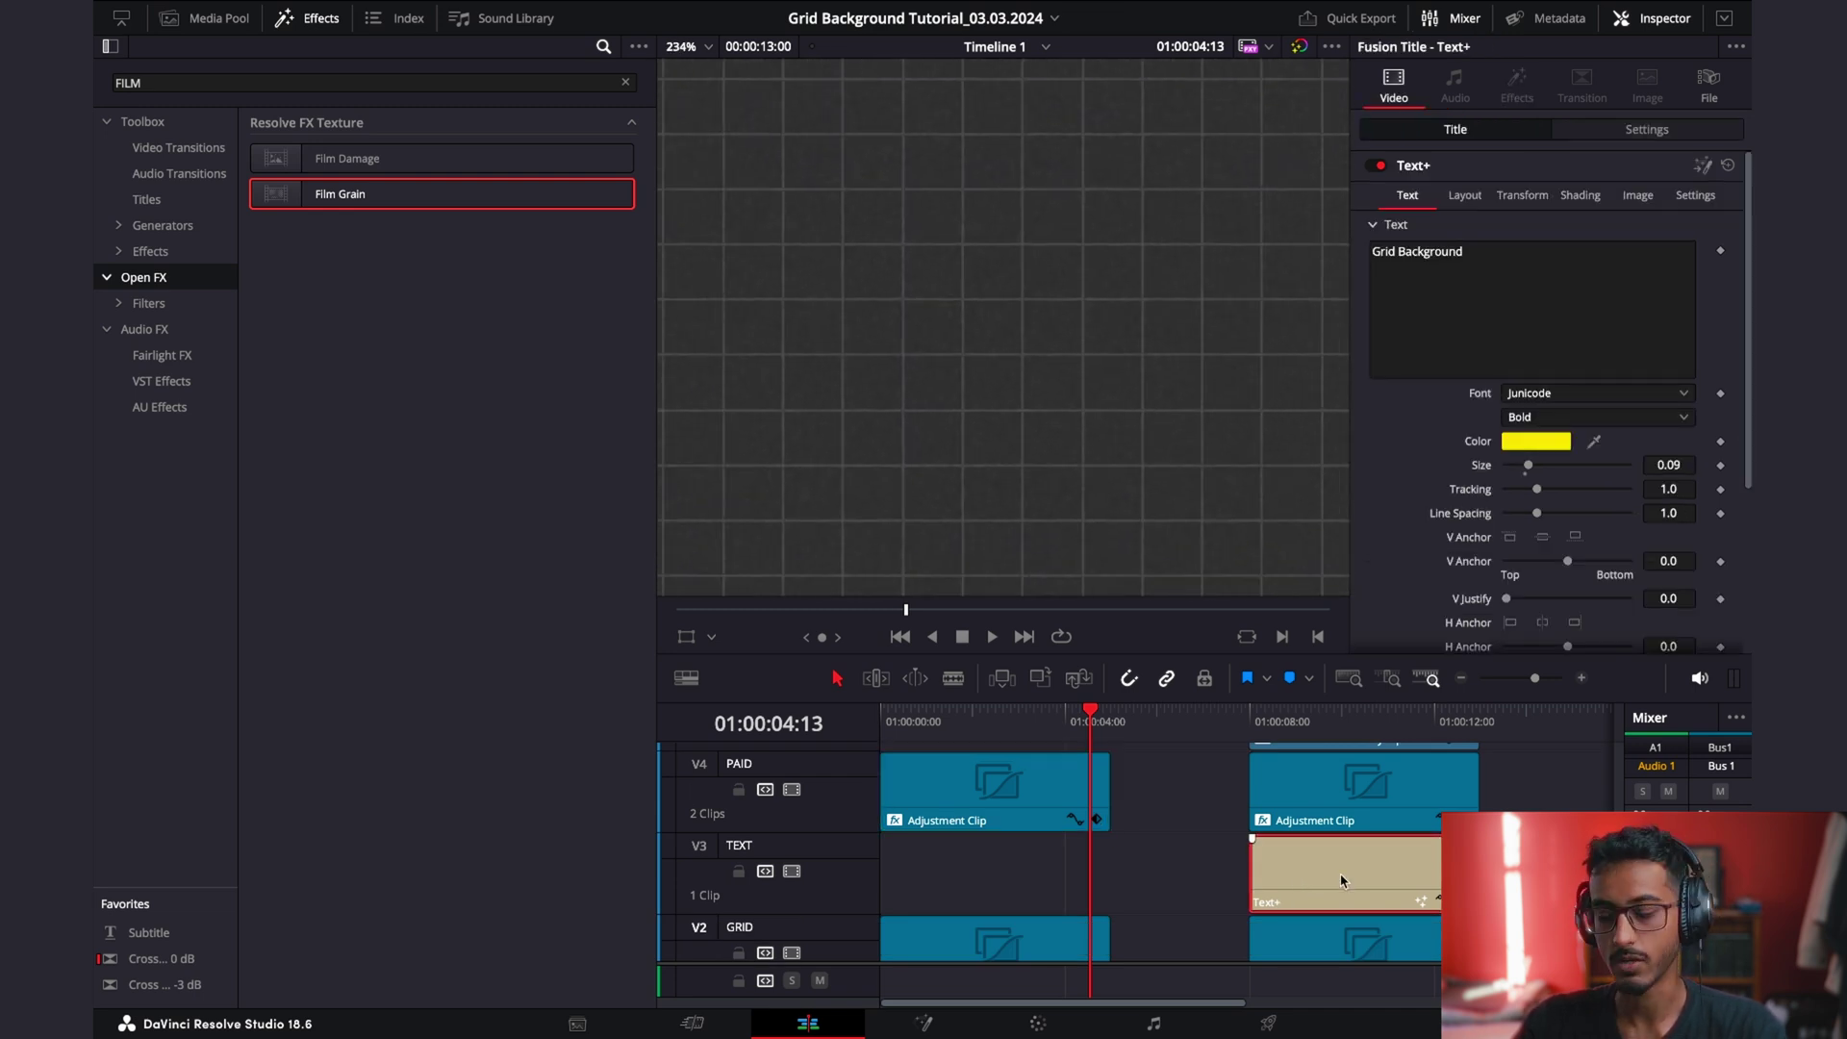
left_click_drag(1337, 890, 962, 885)
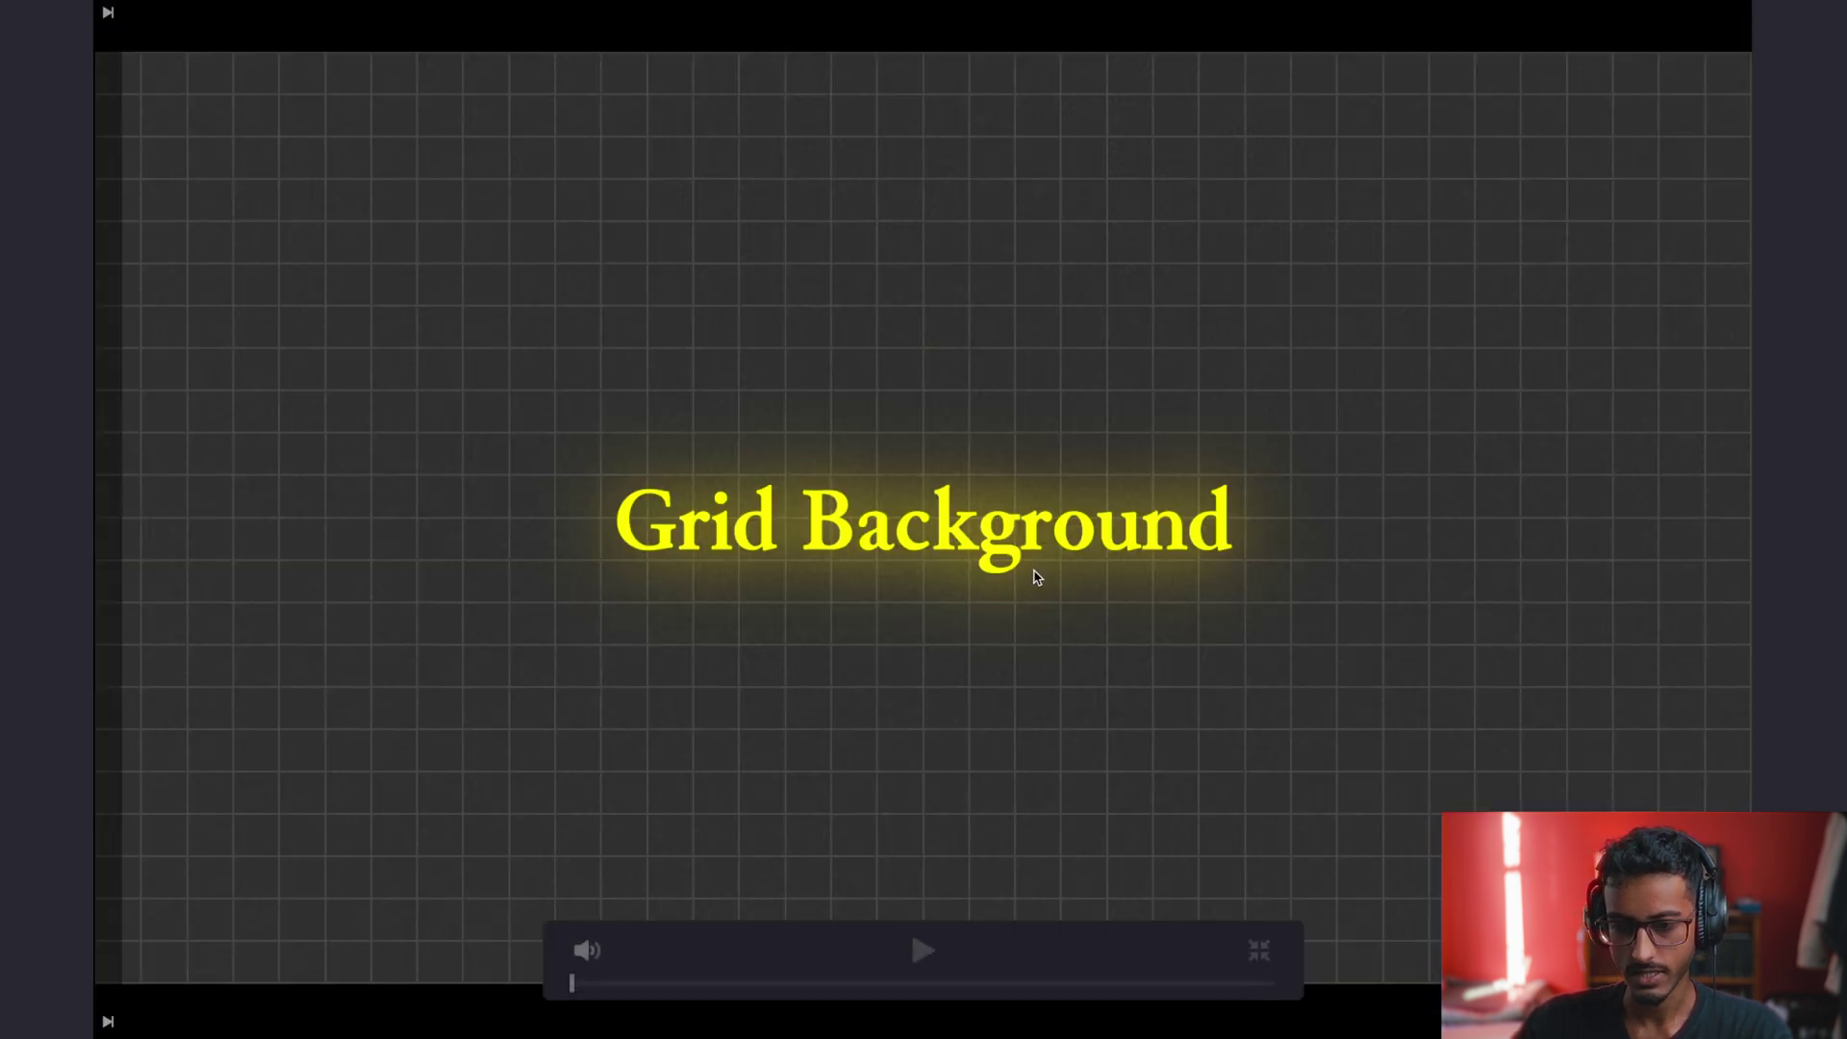
Preview the glowing yellow title over the grainy grid in full-screen playback.
key("space")
key("space")
key("Escape")
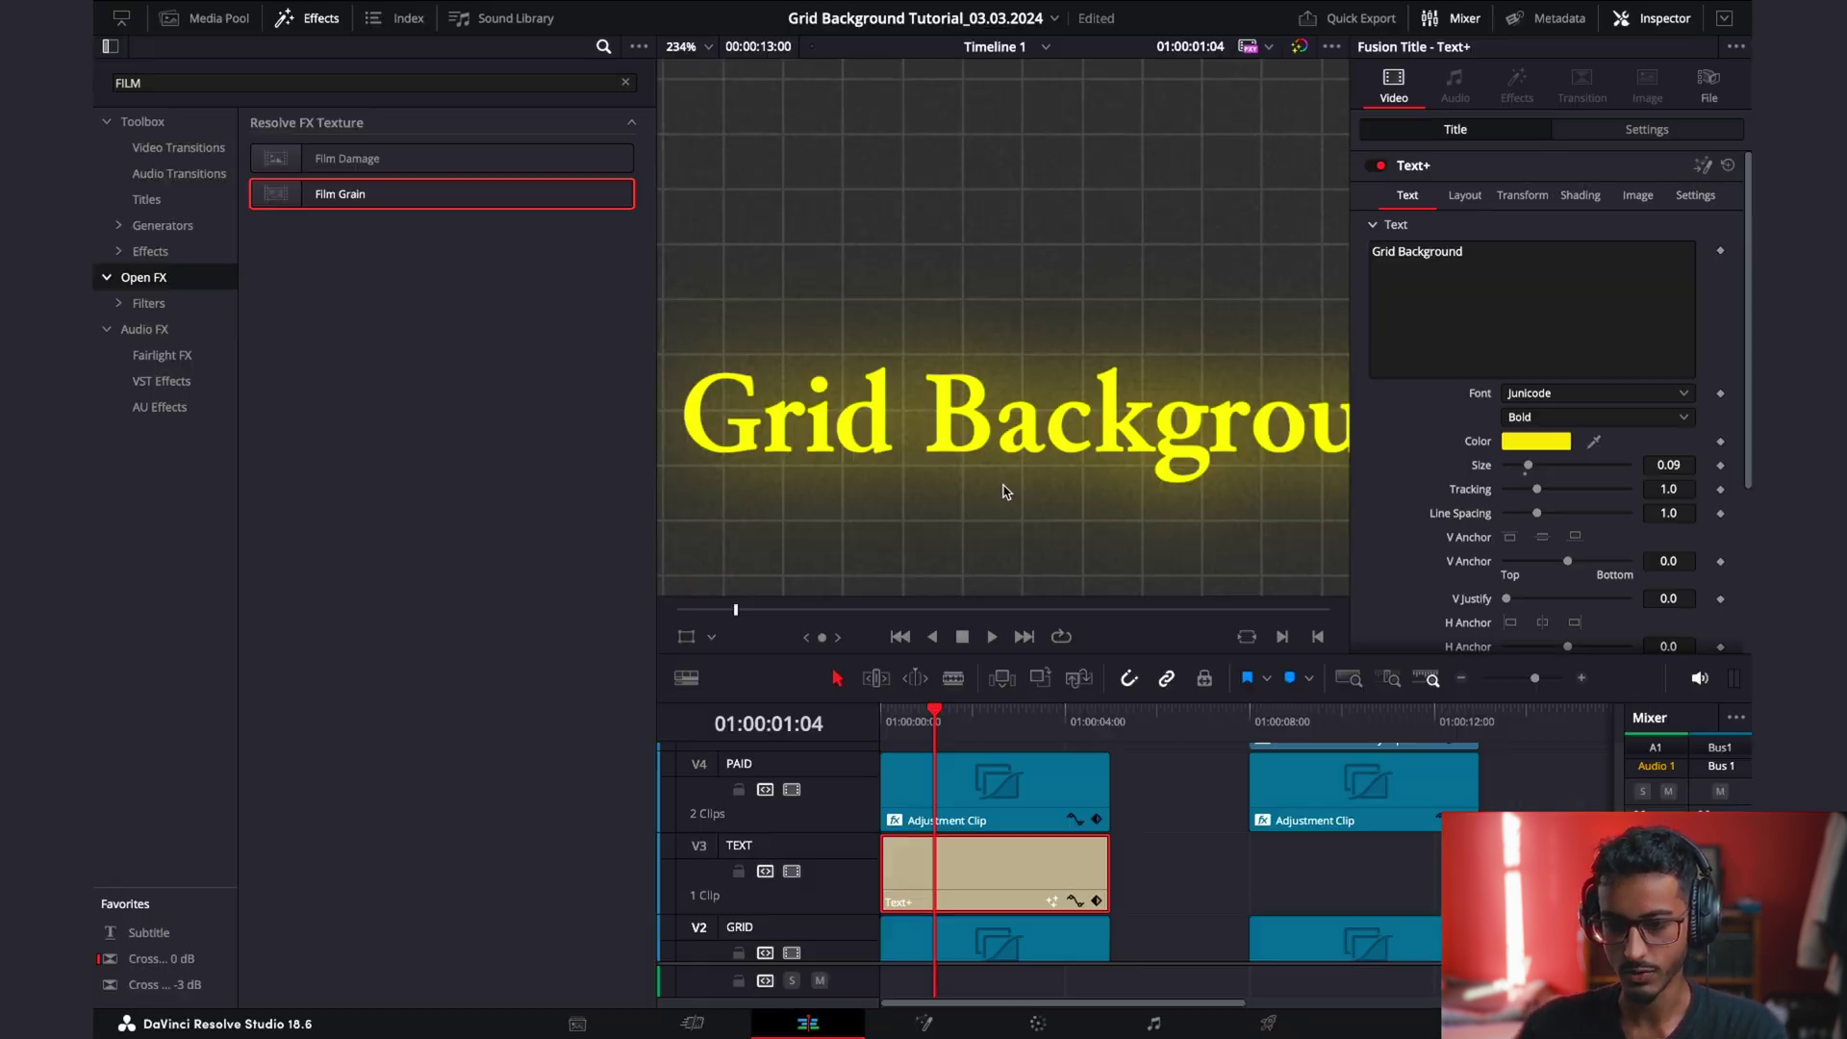
scroll(1003, 492, "up", 5)
key("space")
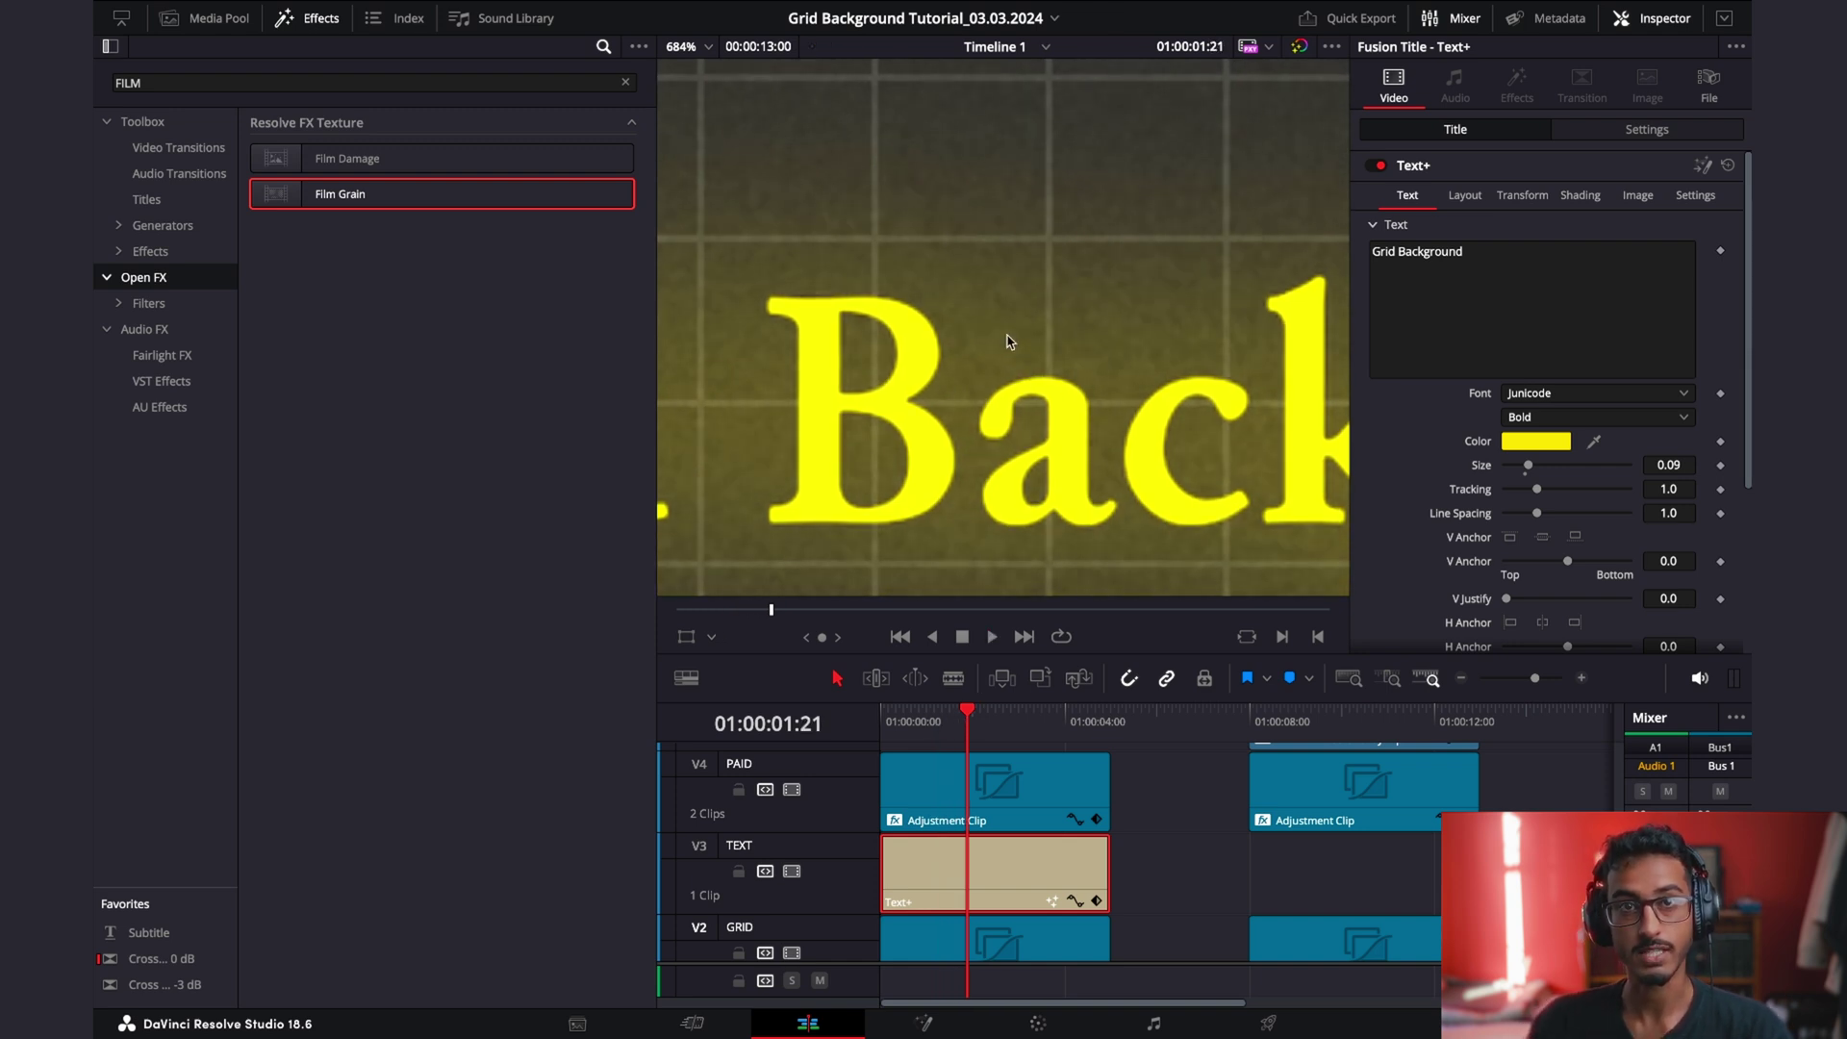
key("p")
key("space")
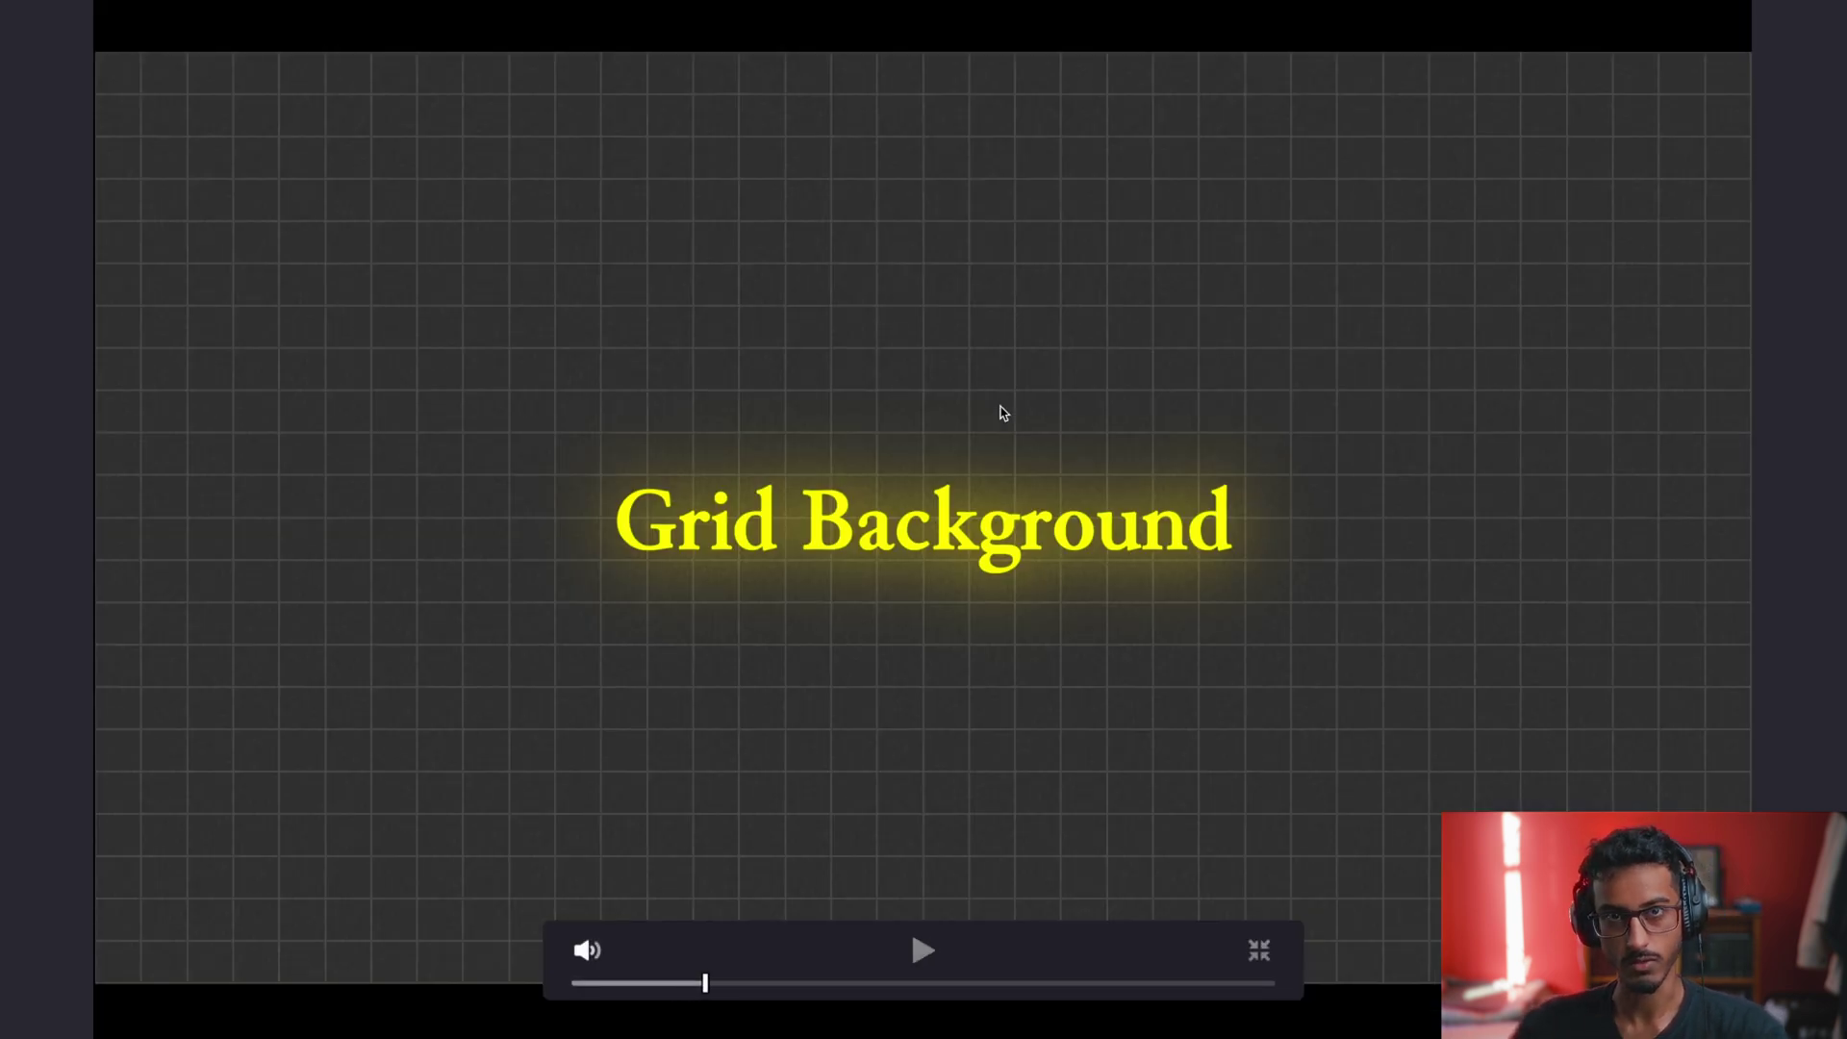
key("p")
key("p")
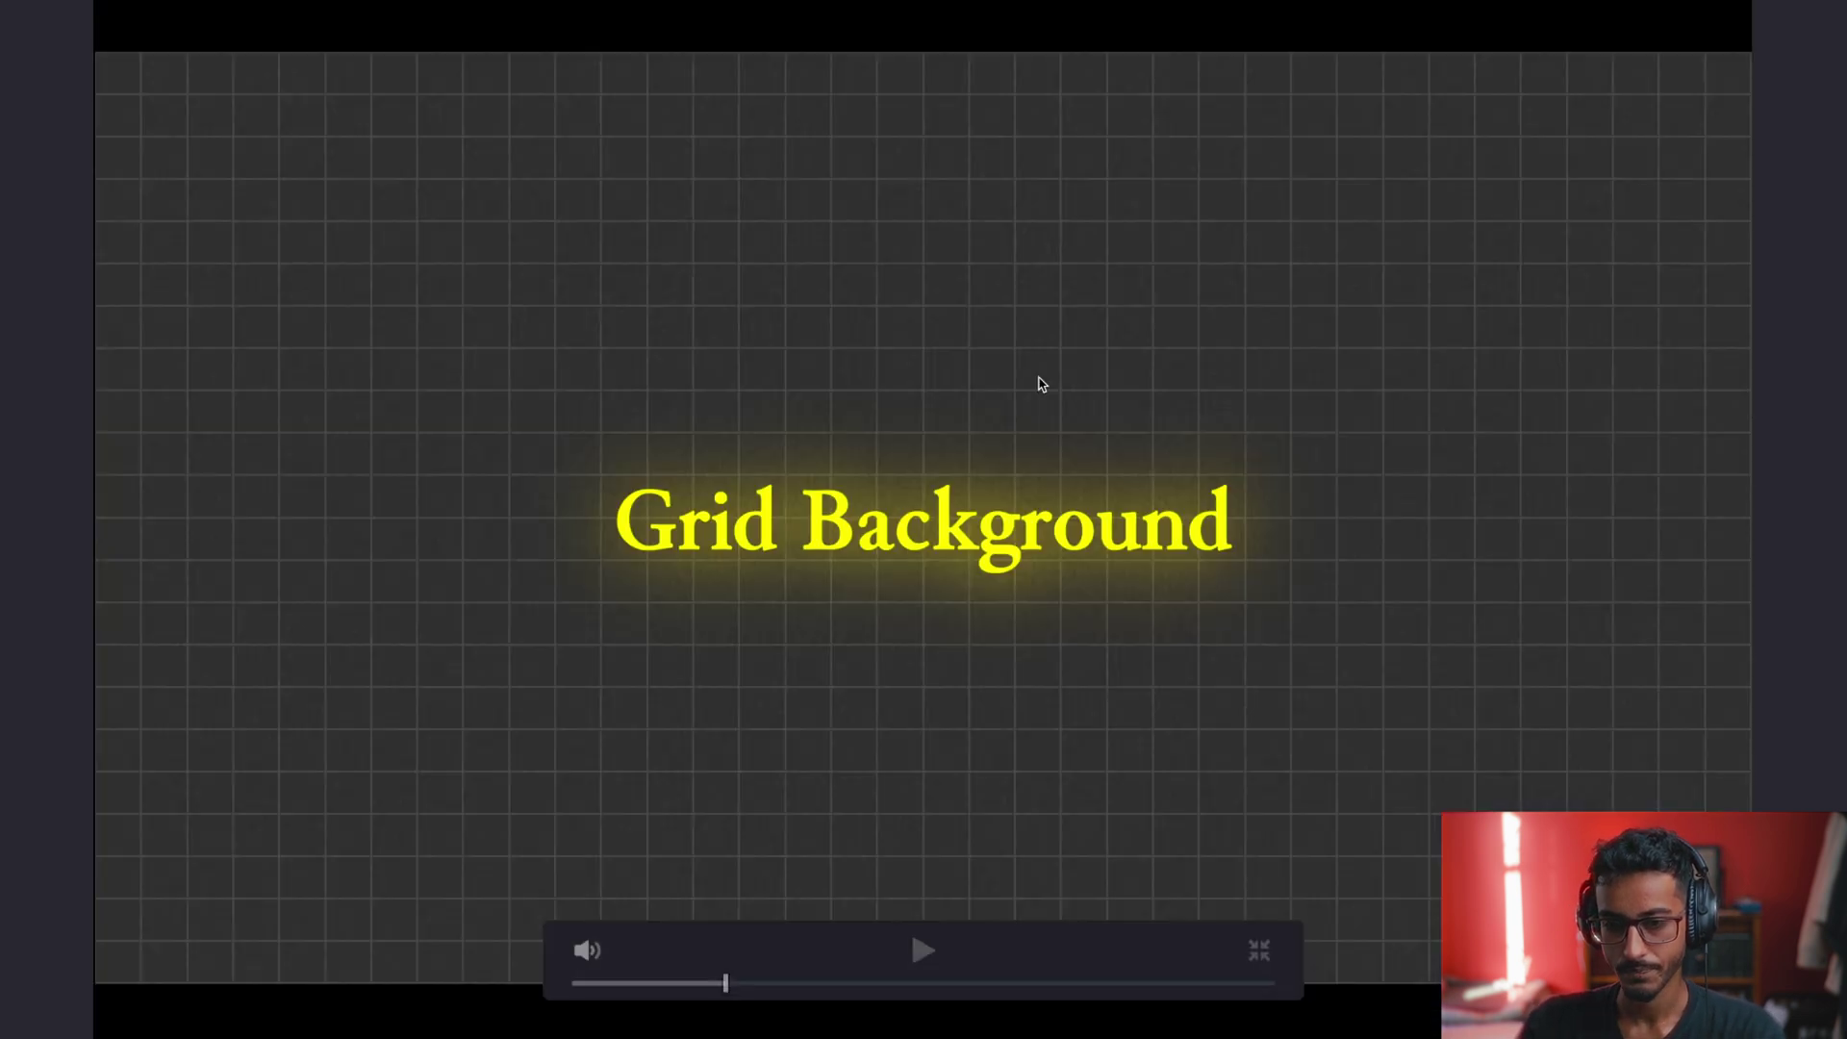
key("p")
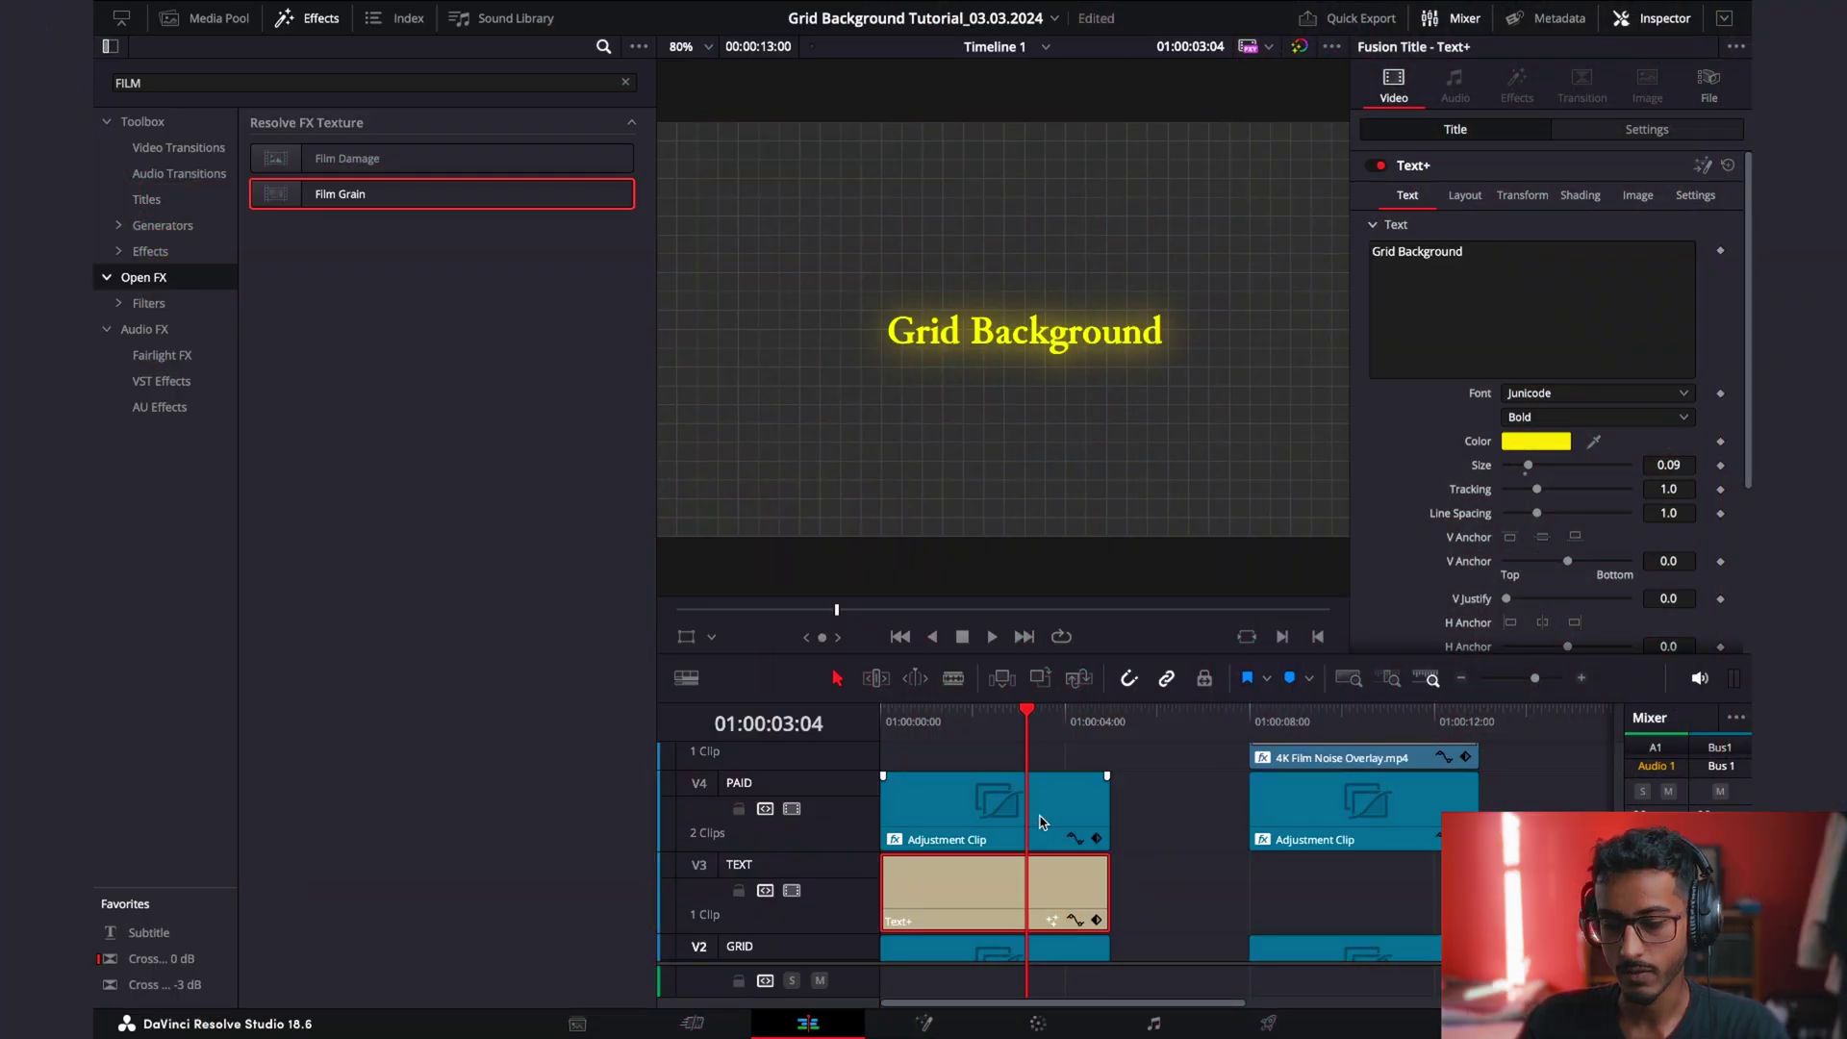
Scroll up to tracks V5 and V6 and select both film overlay clips.
left_click(962, 810)
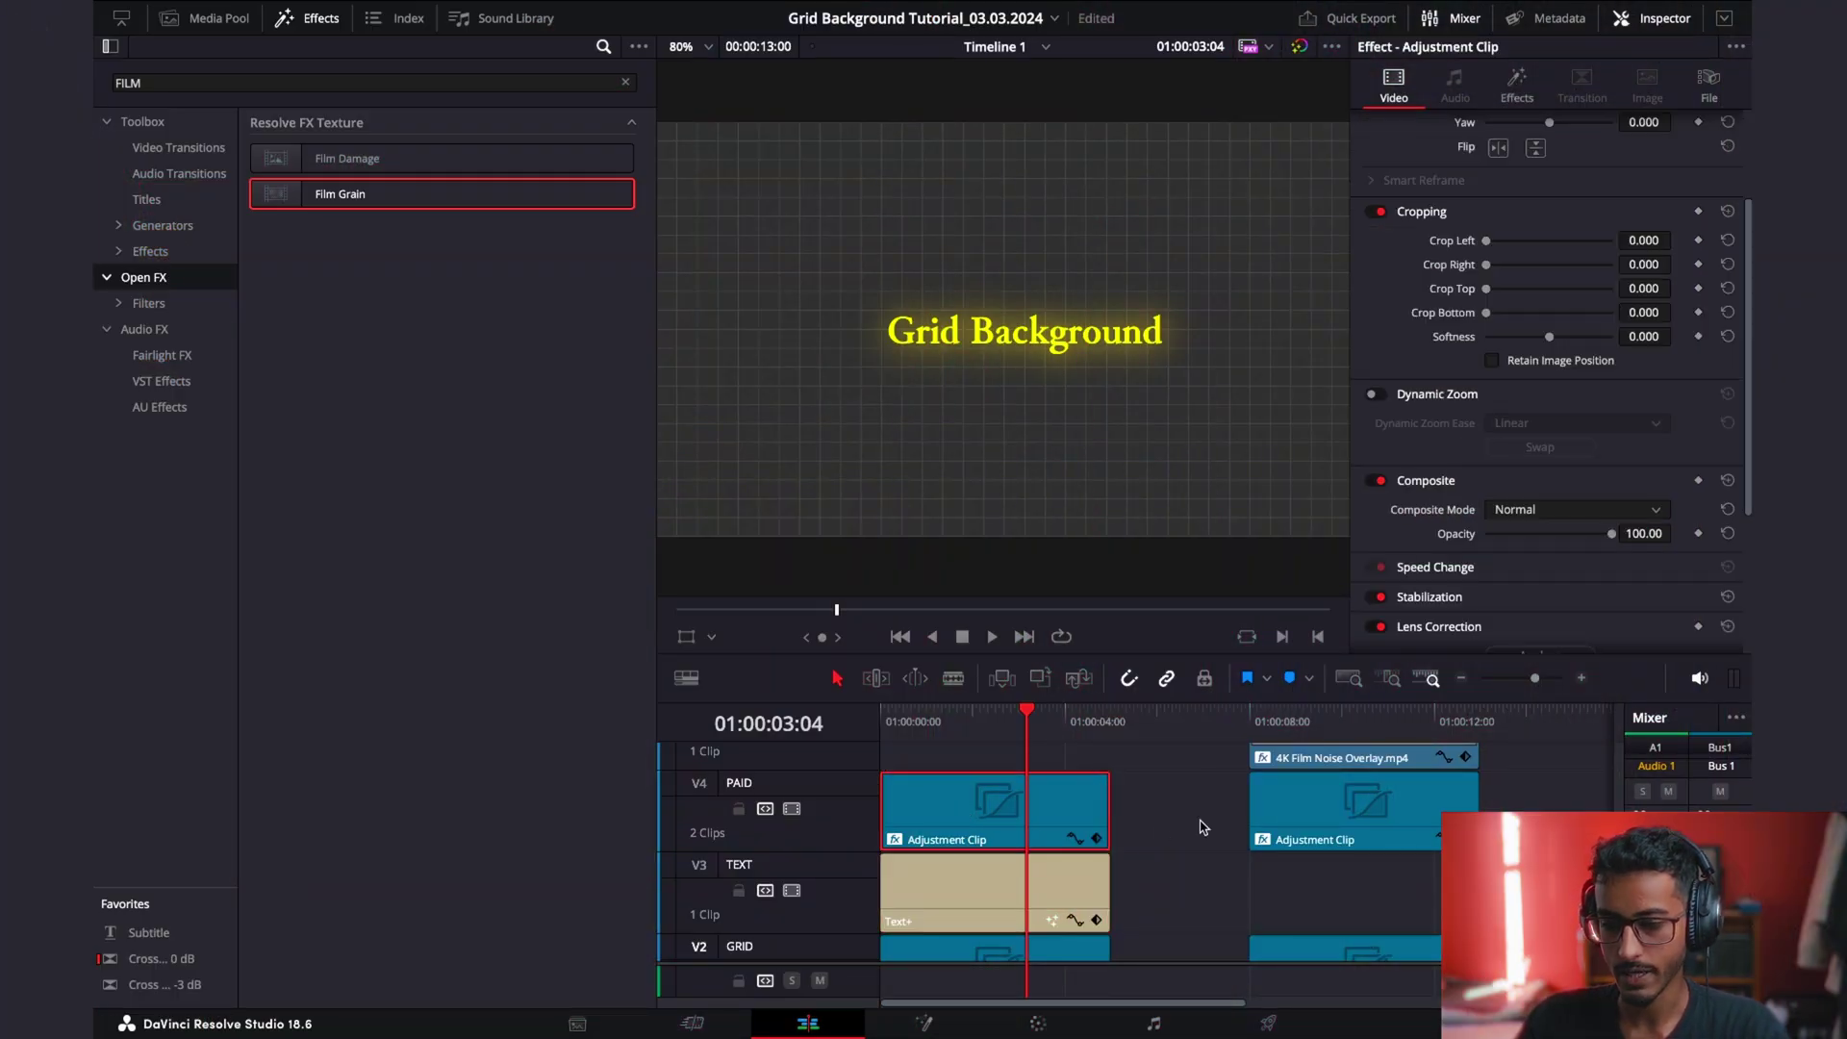
left_click(1152, 833)
scroll(1154, 837, "up", 2)
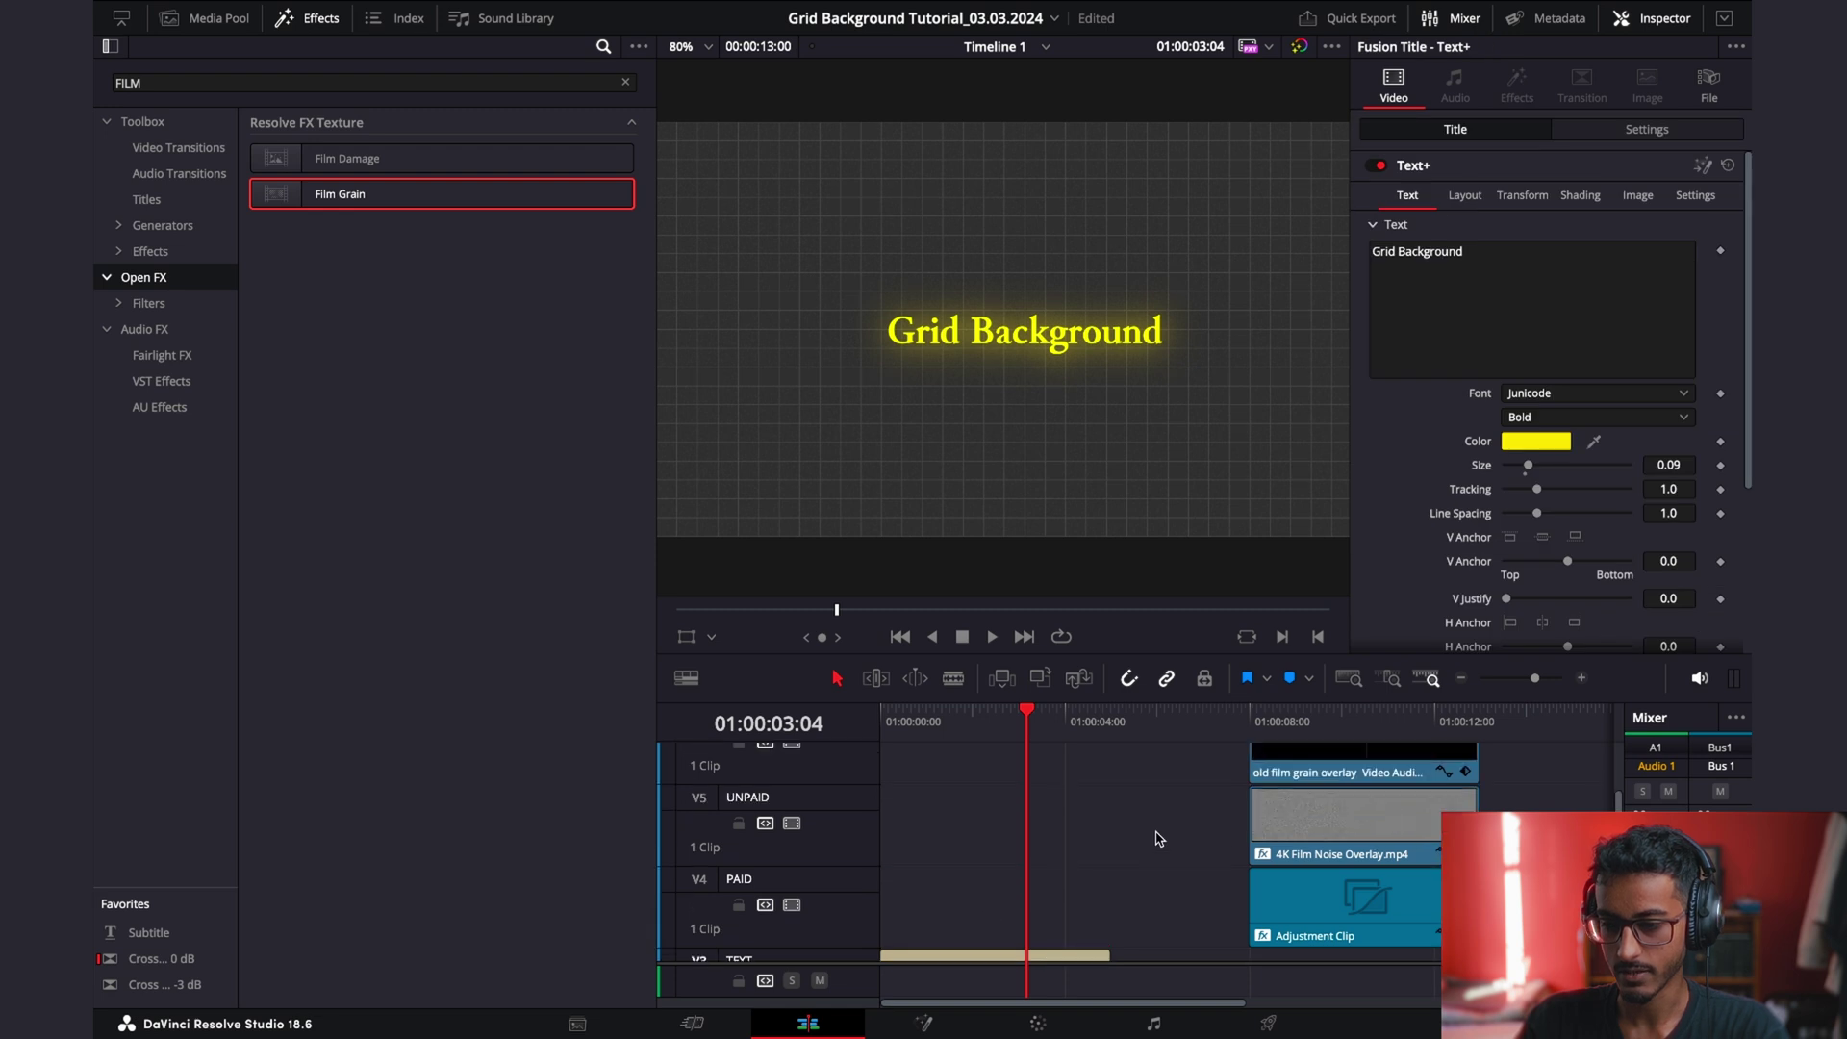
left_click_drag(1161, 781, 1308, 865)
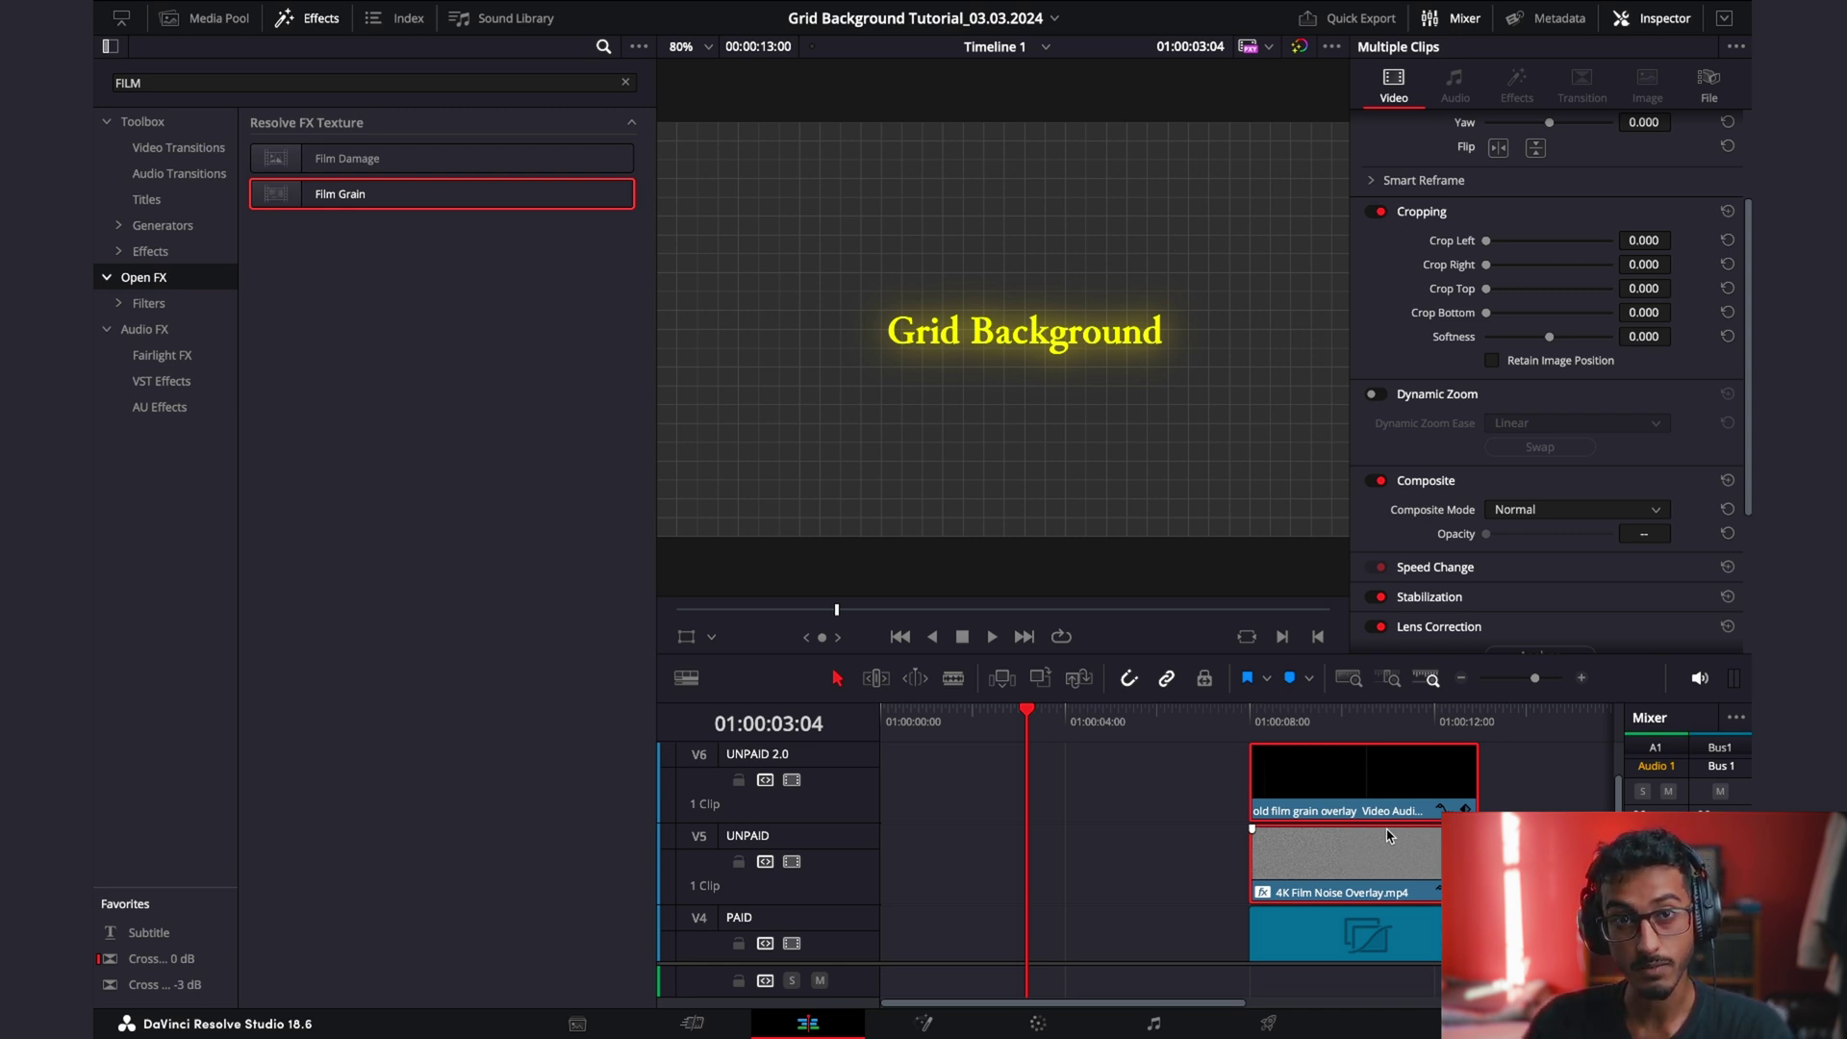
left_click_drag(1093, 862, 1270, 789)
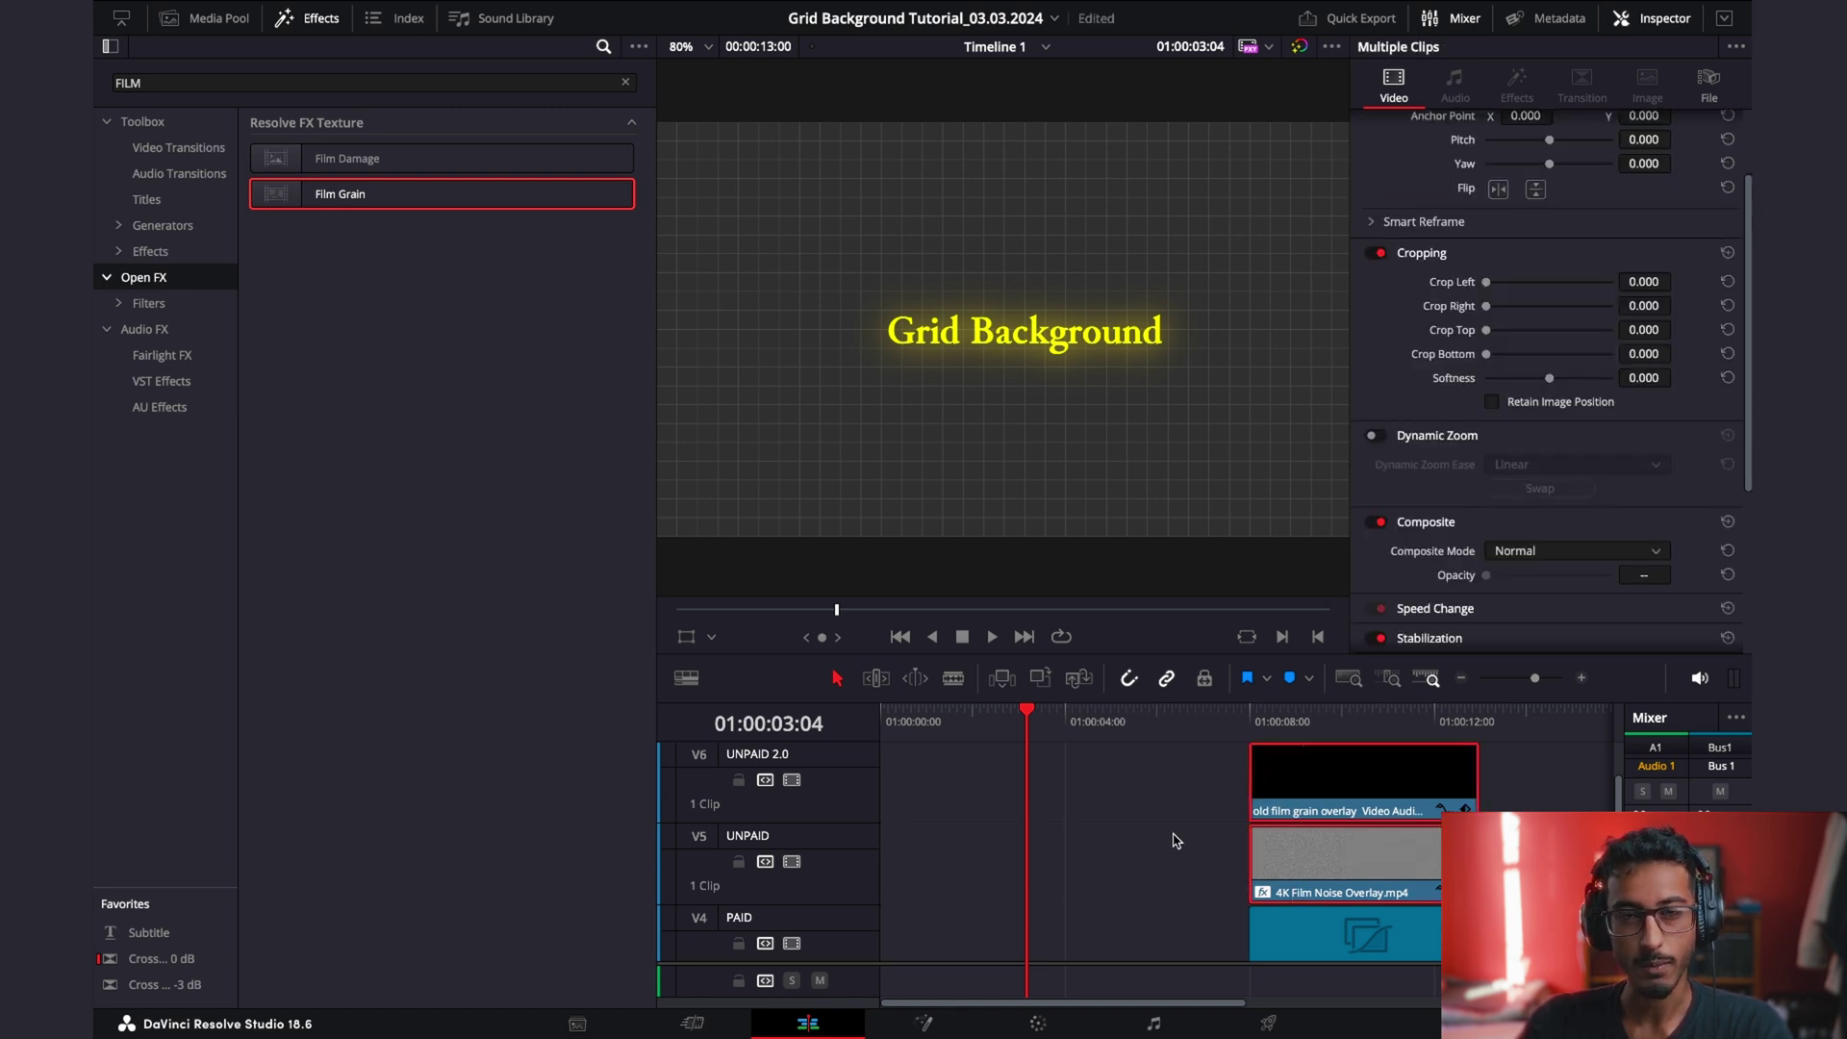
Find the 4K Film Noise Overlay clip in the Media Pool and preview it.
left_click(168, 17)
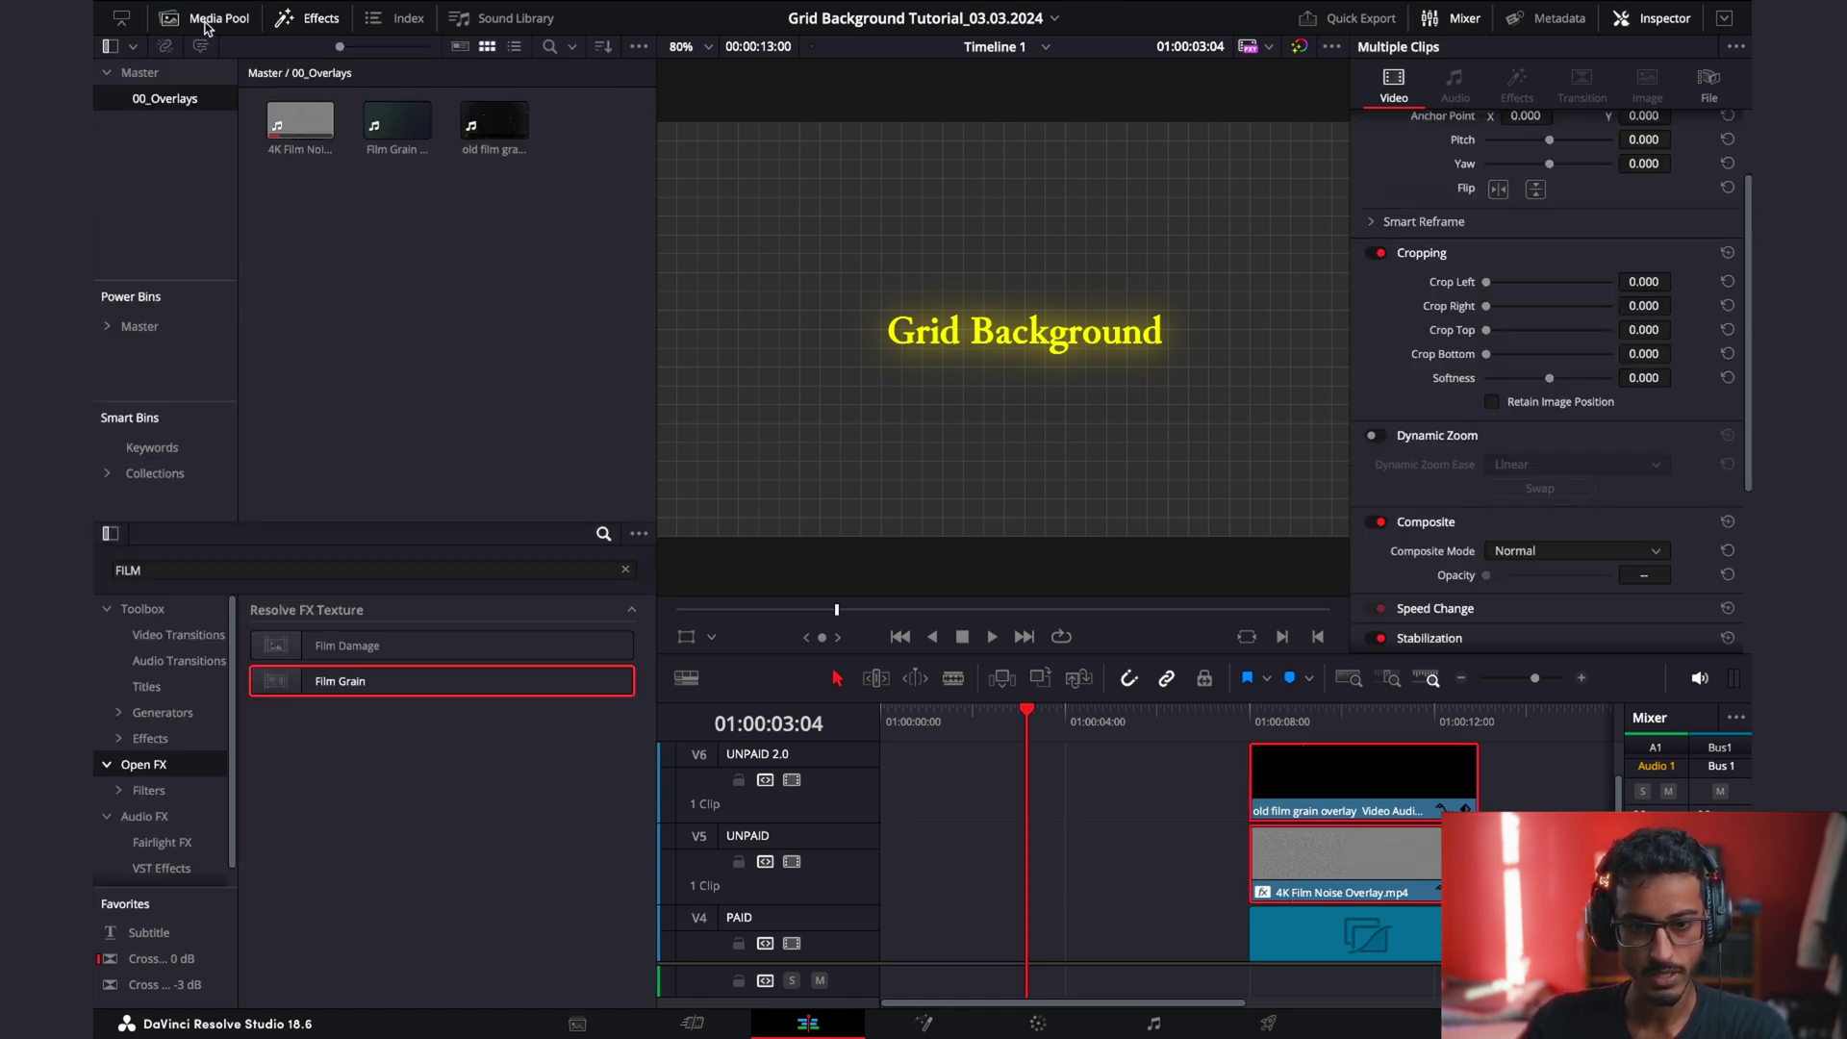
left_click(301, 122)
double_click(301, 123)
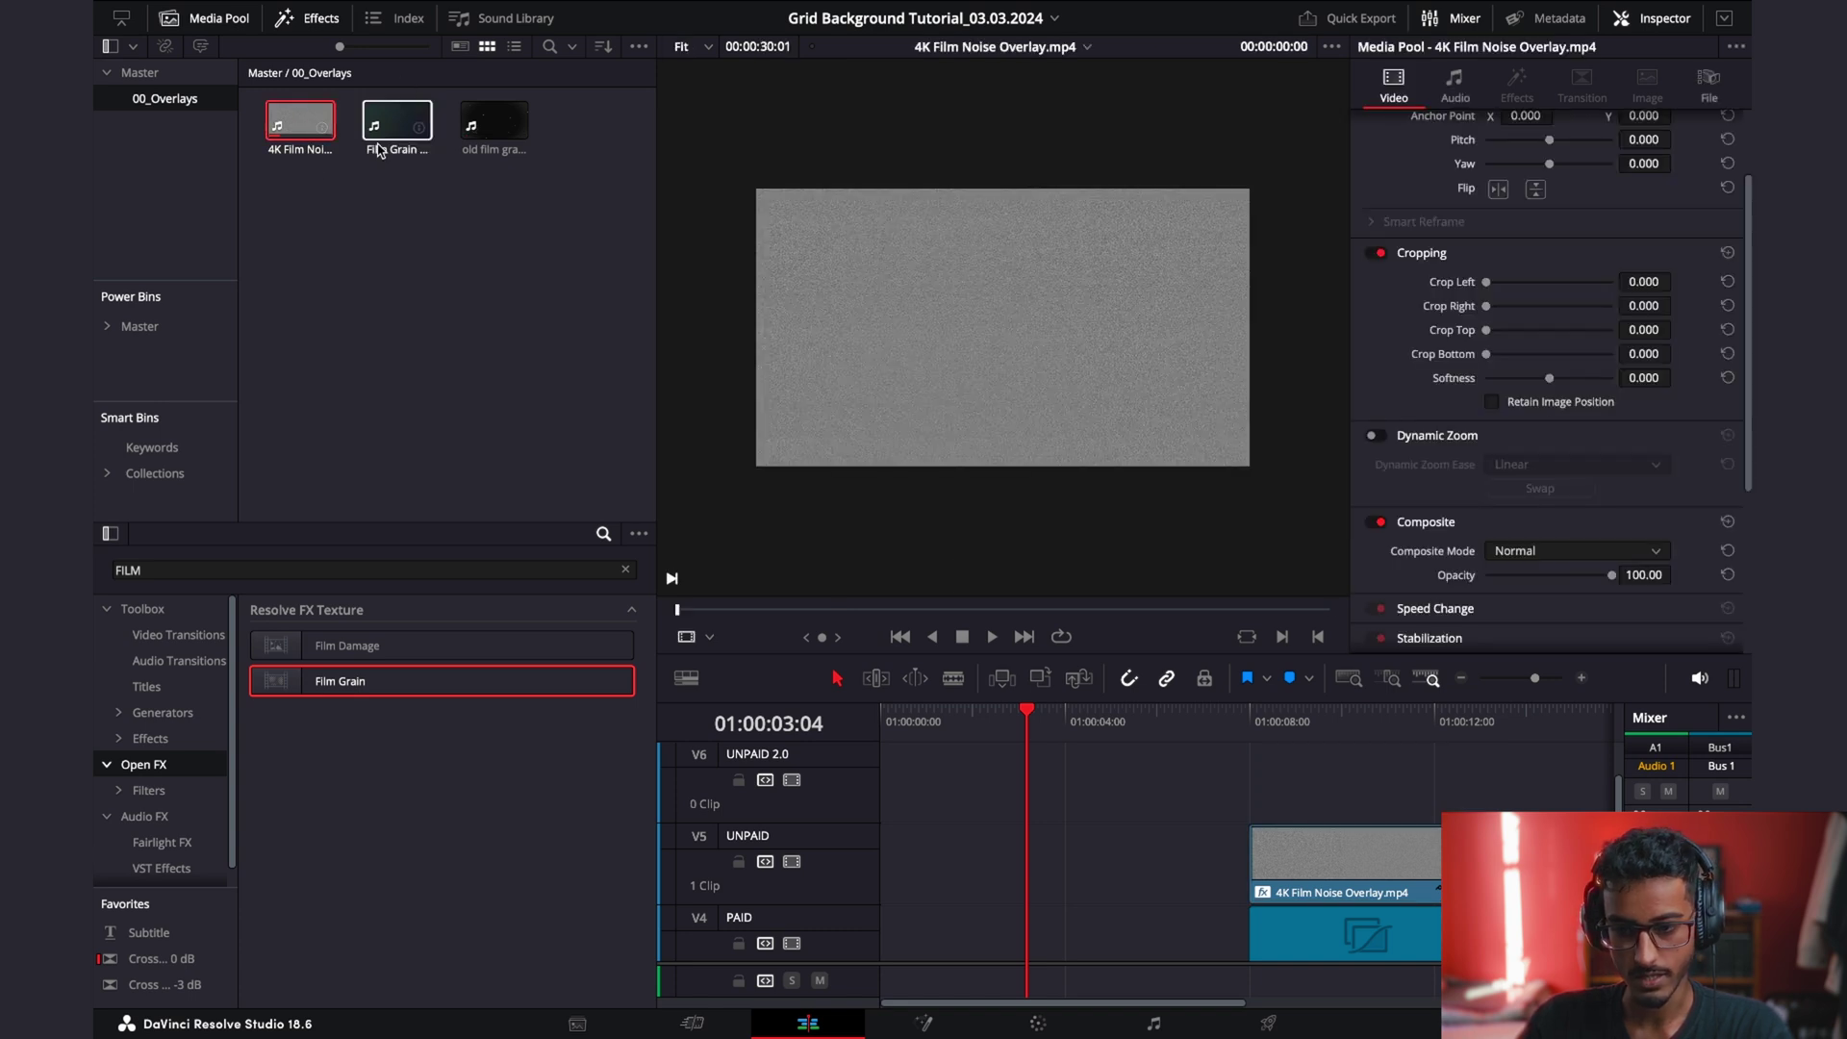
scroll(962, 370, "up", 3)
key("space")
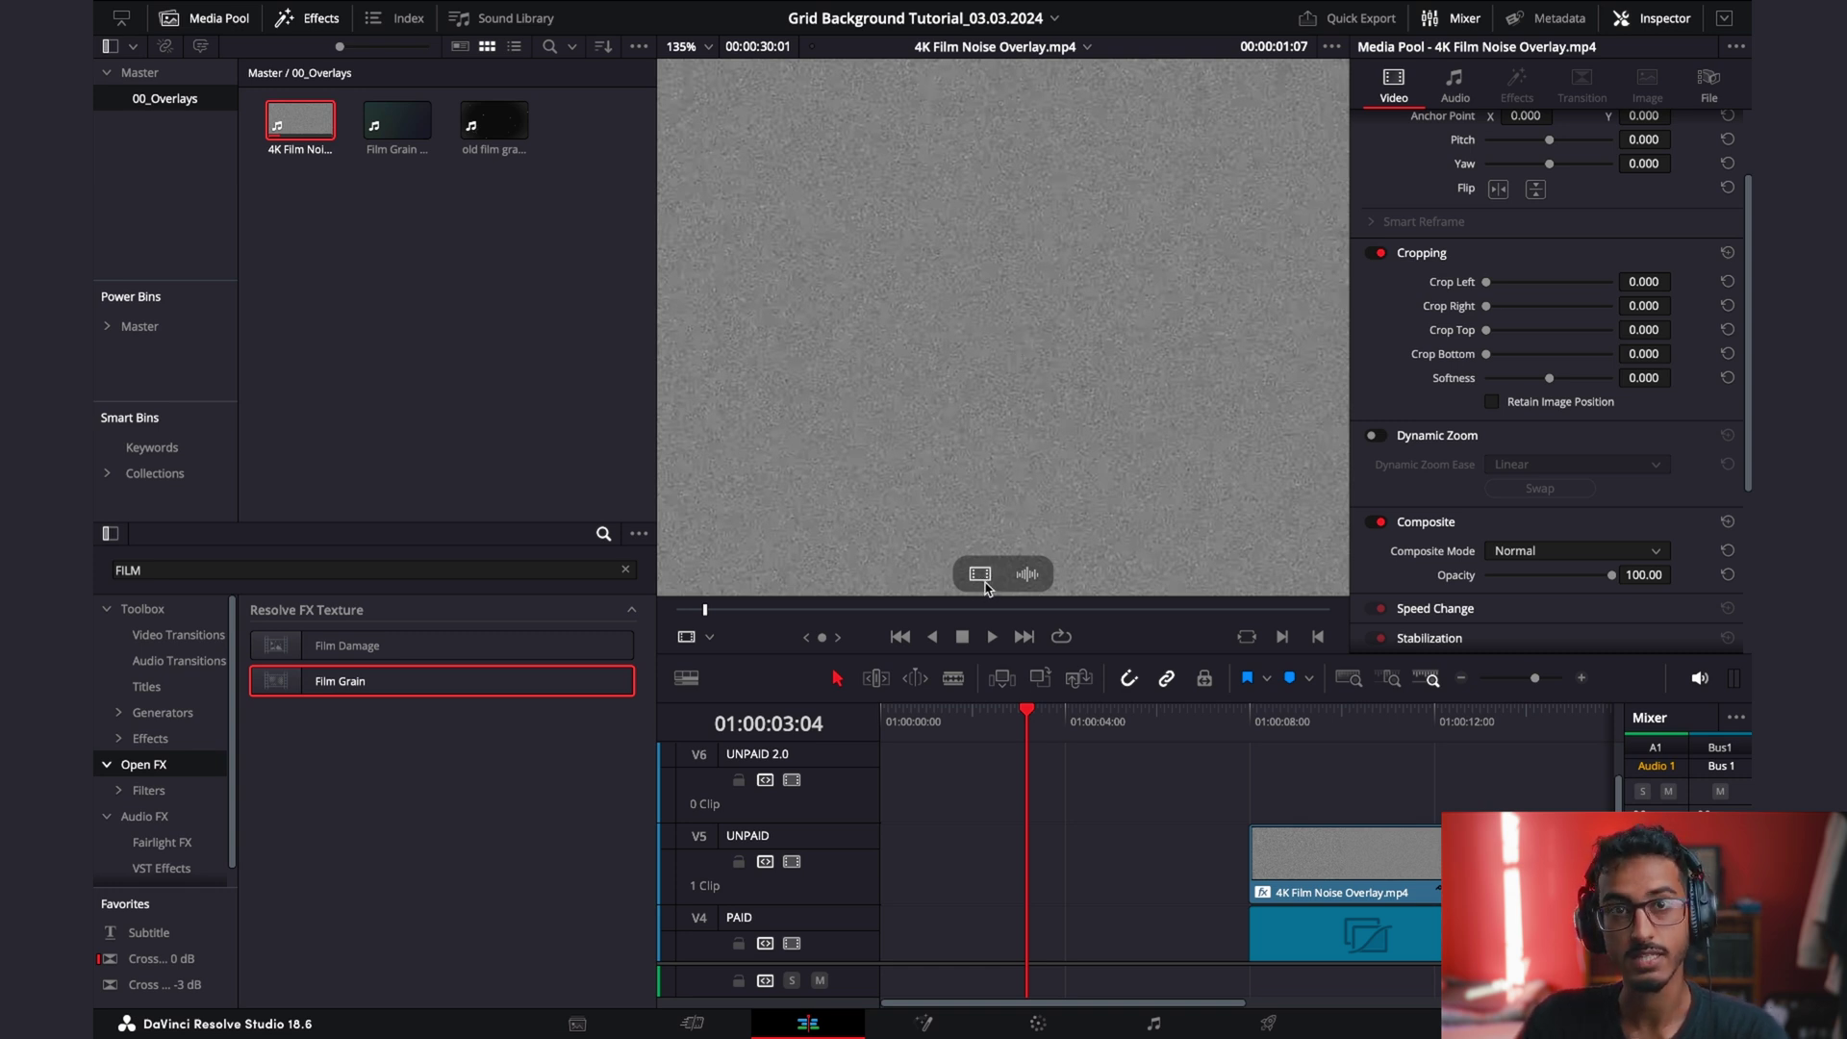
Place the noise clip's video at the start of V6 and trim it to about 5 seconds.
left_click_drag(980, 575, 980, 764)
scroll(1058, 817, "down", 3)
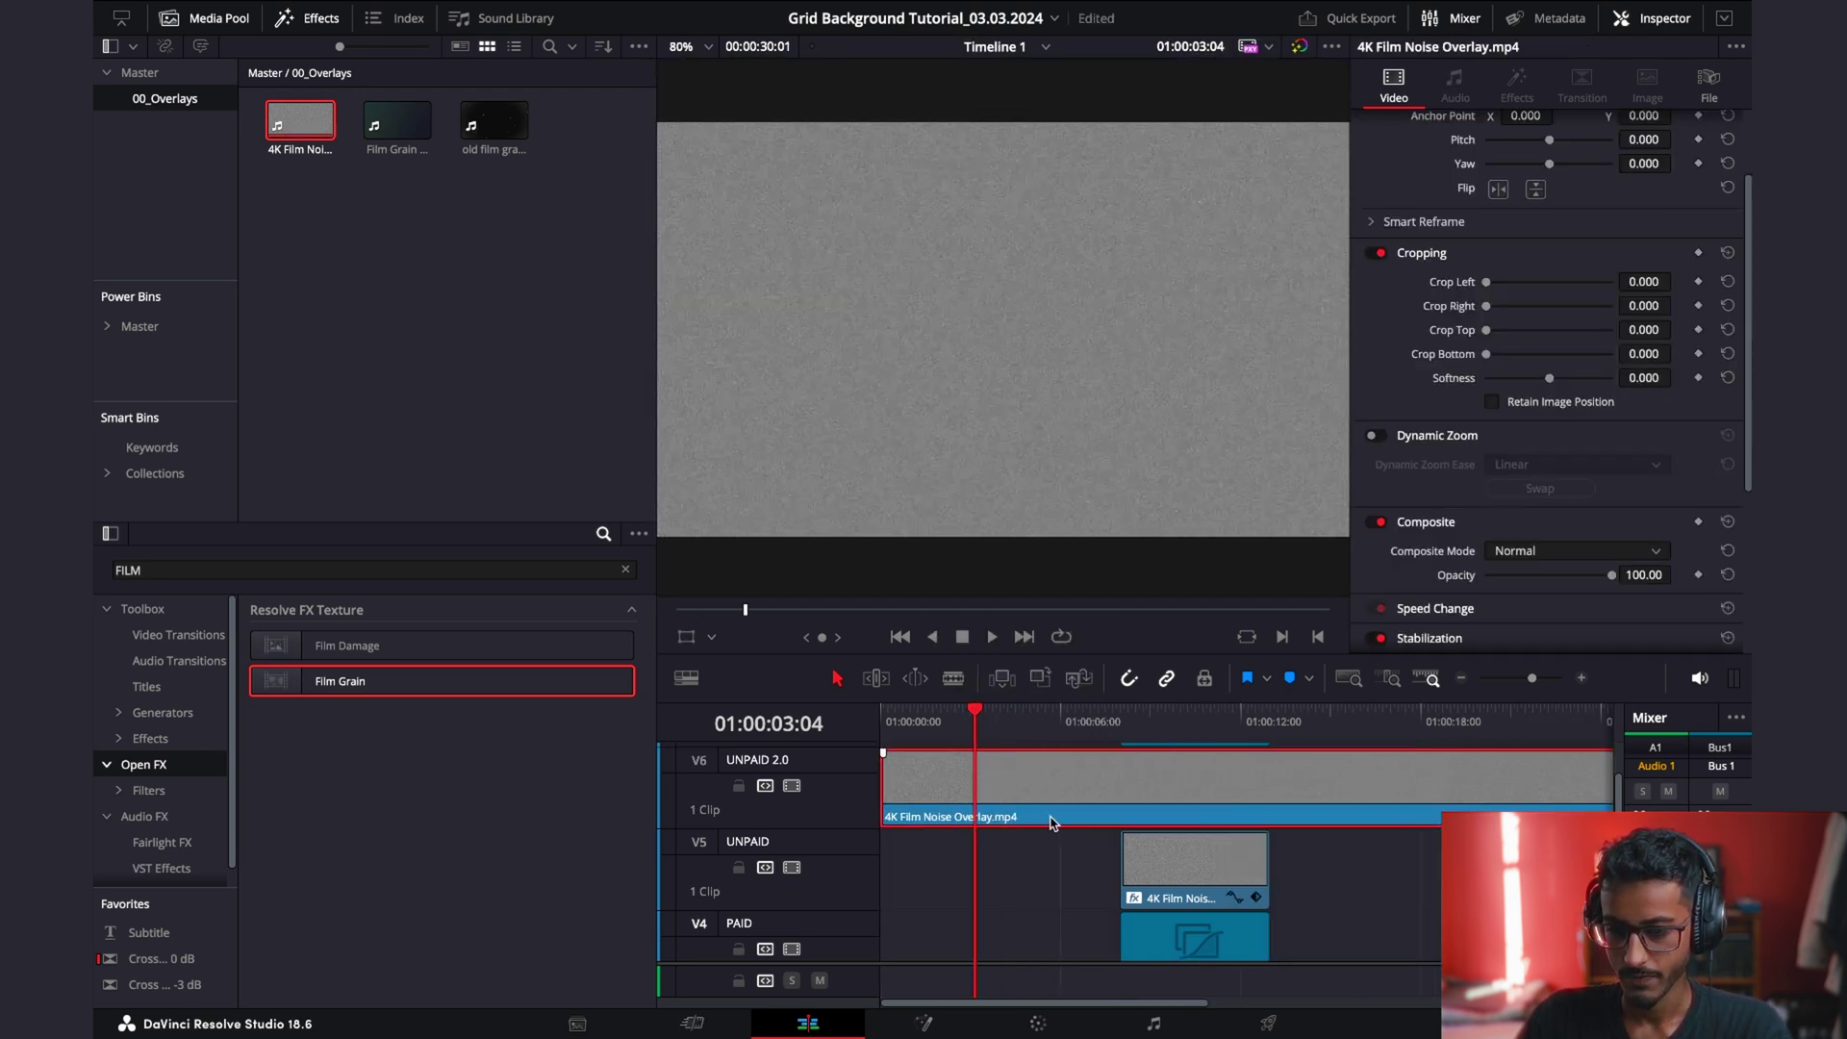
scroll(866, 760, "up", 4)
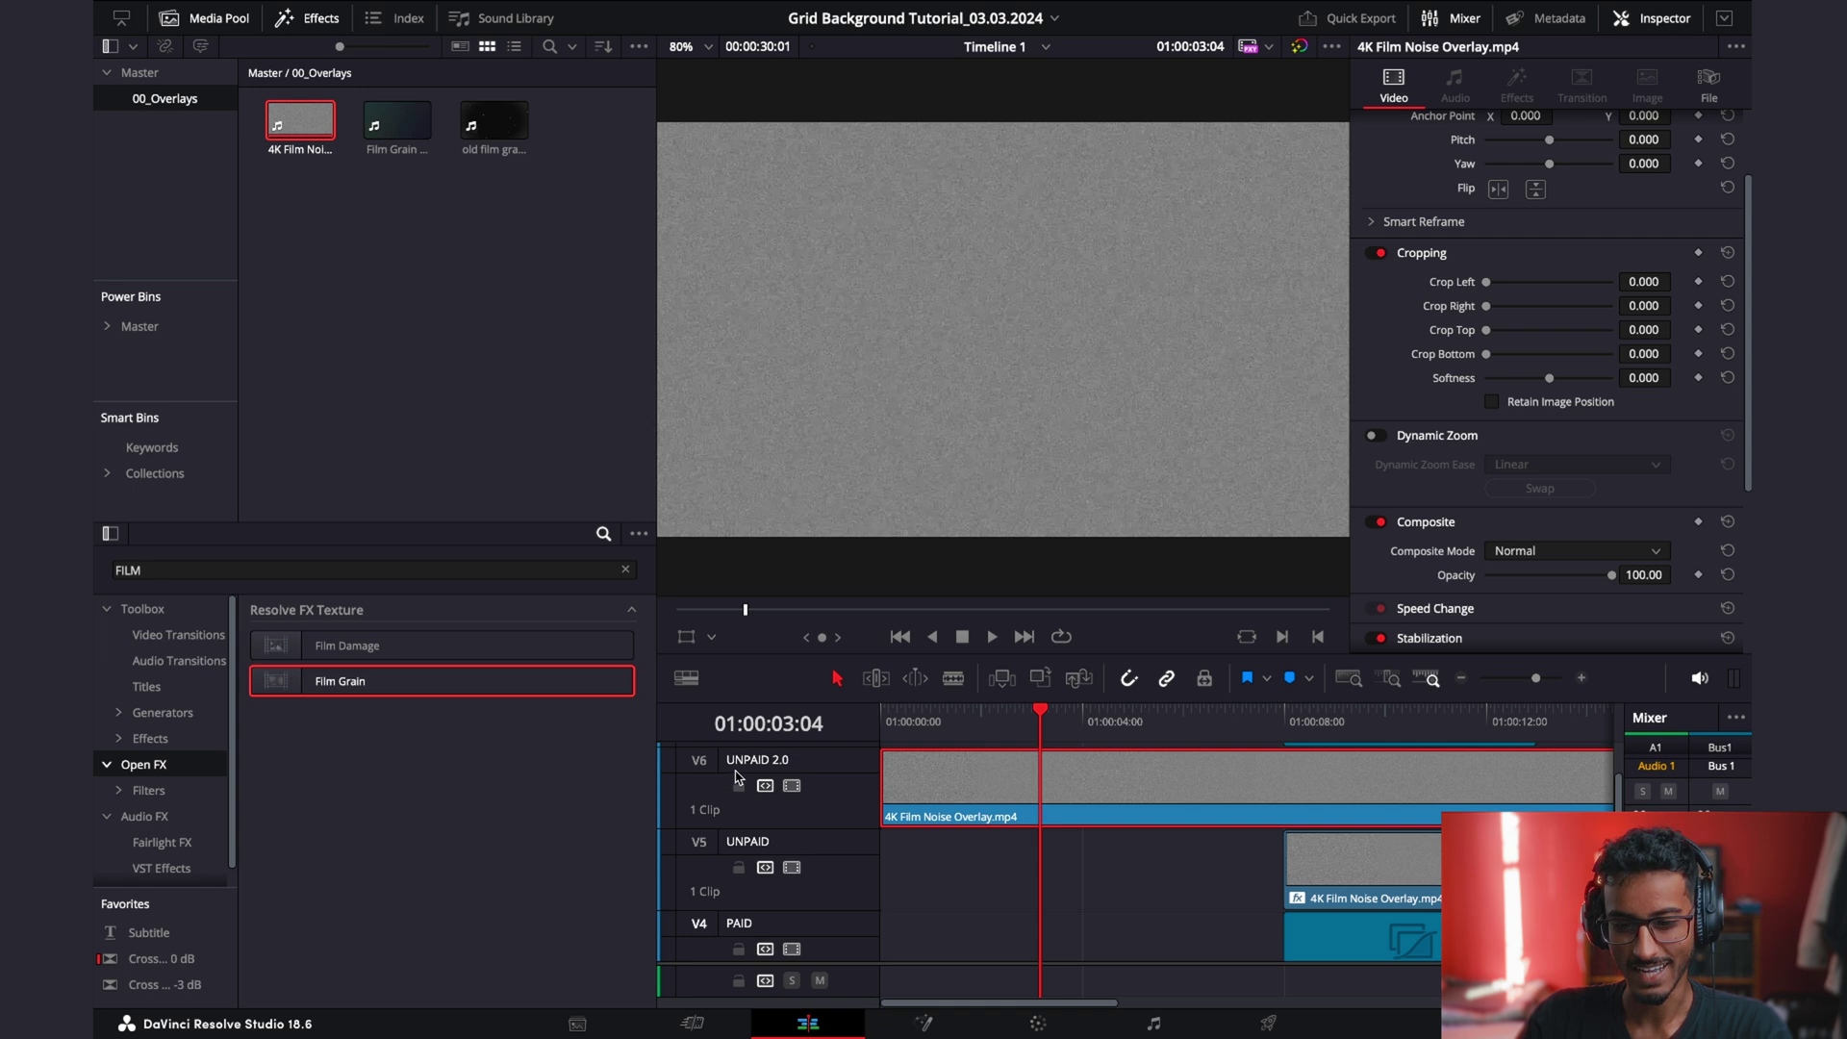
scroll(970, 790, "down", 5)
scroll(1025, 792, "up", 1)
left_click_drag(1036, 787, 913, 746)
scroll(962, 760, "up", 4)
left_click(937, 784)
scroll(1012, 374, "down", 3)
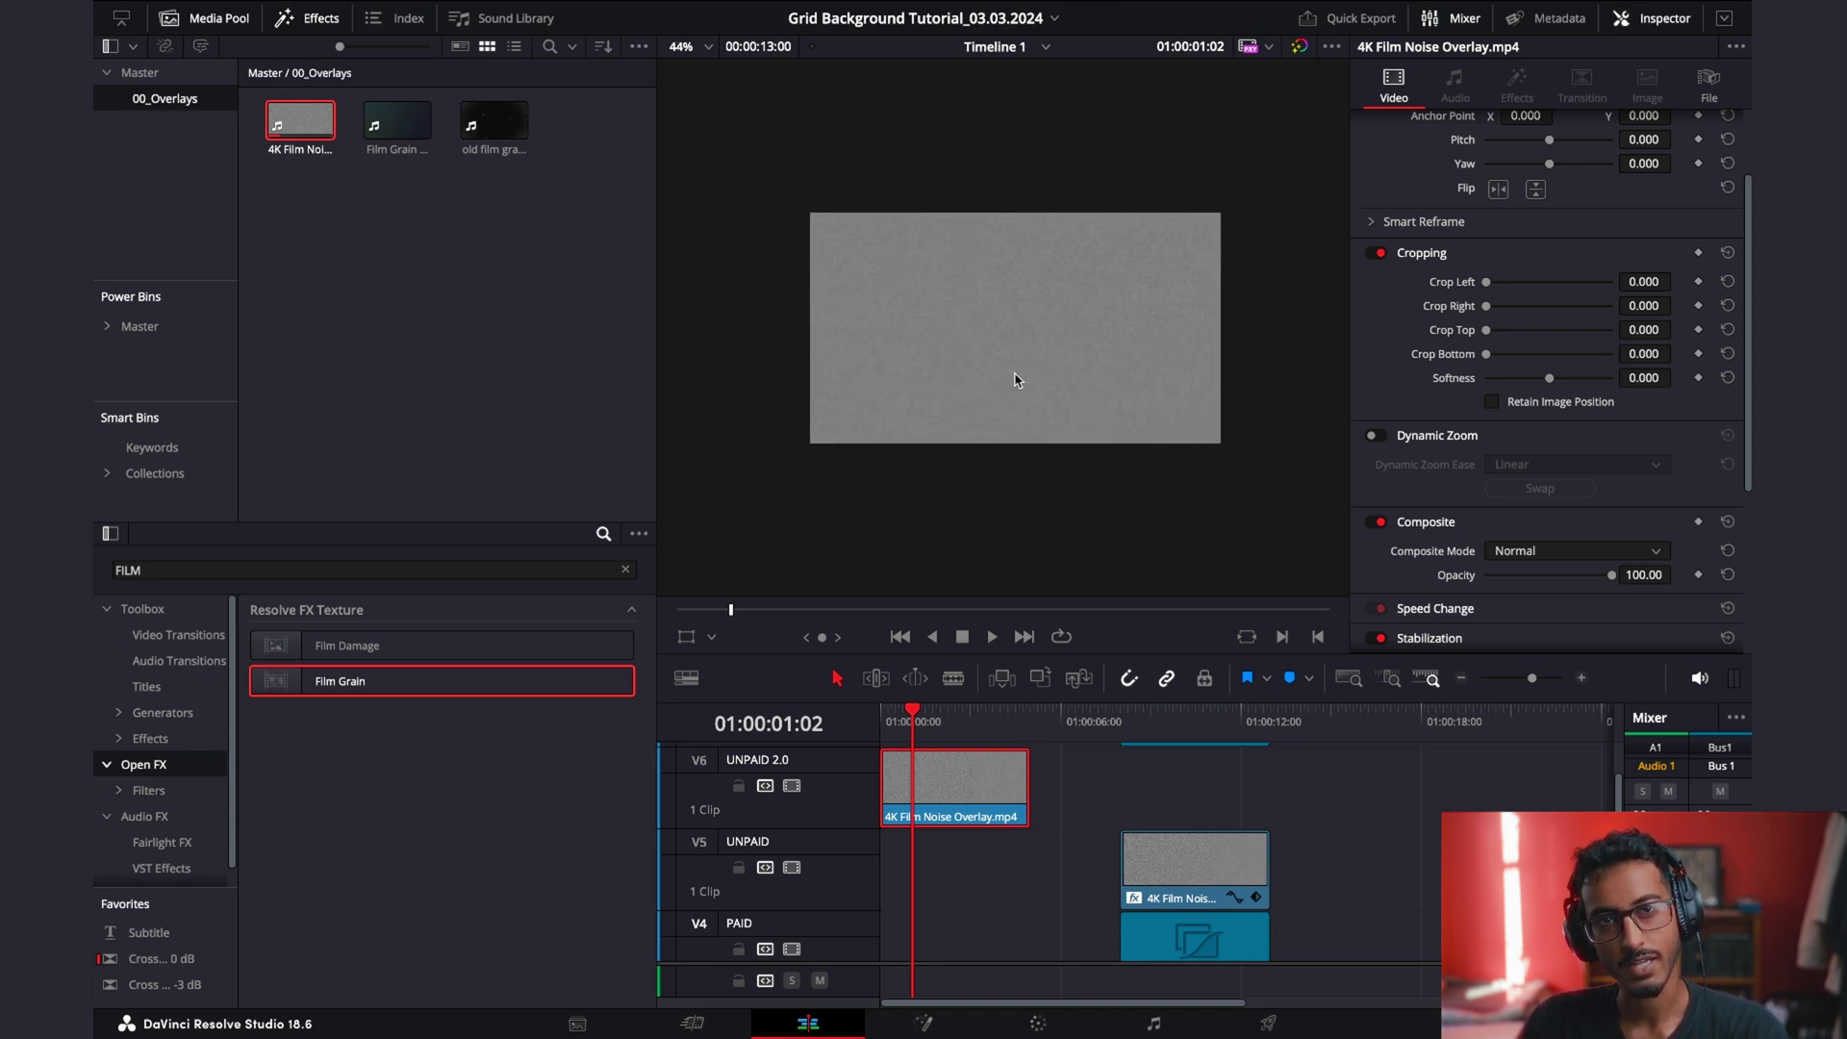
Set the V6 '4K Film Noise Overlay.mp4' clip's Composite Mode to Softlight.
scroll(1510, 519, "down", 2)
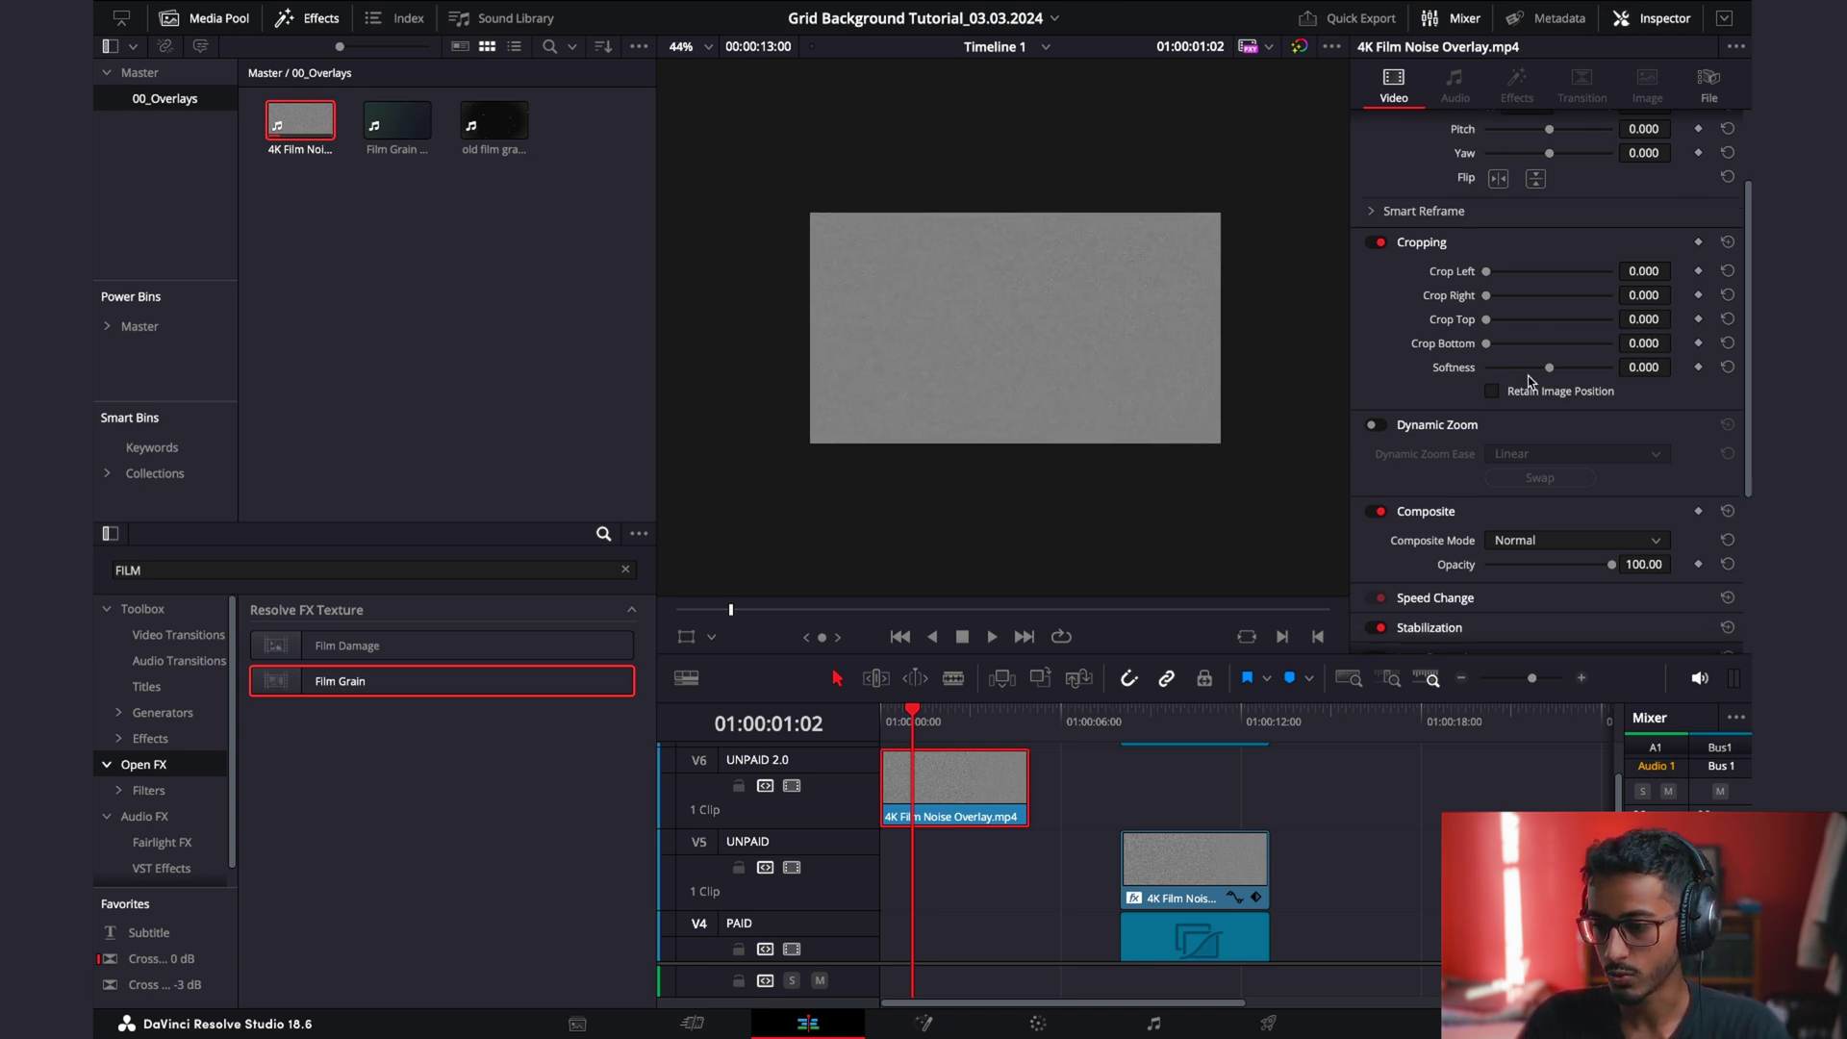
left_click(1509, 491)
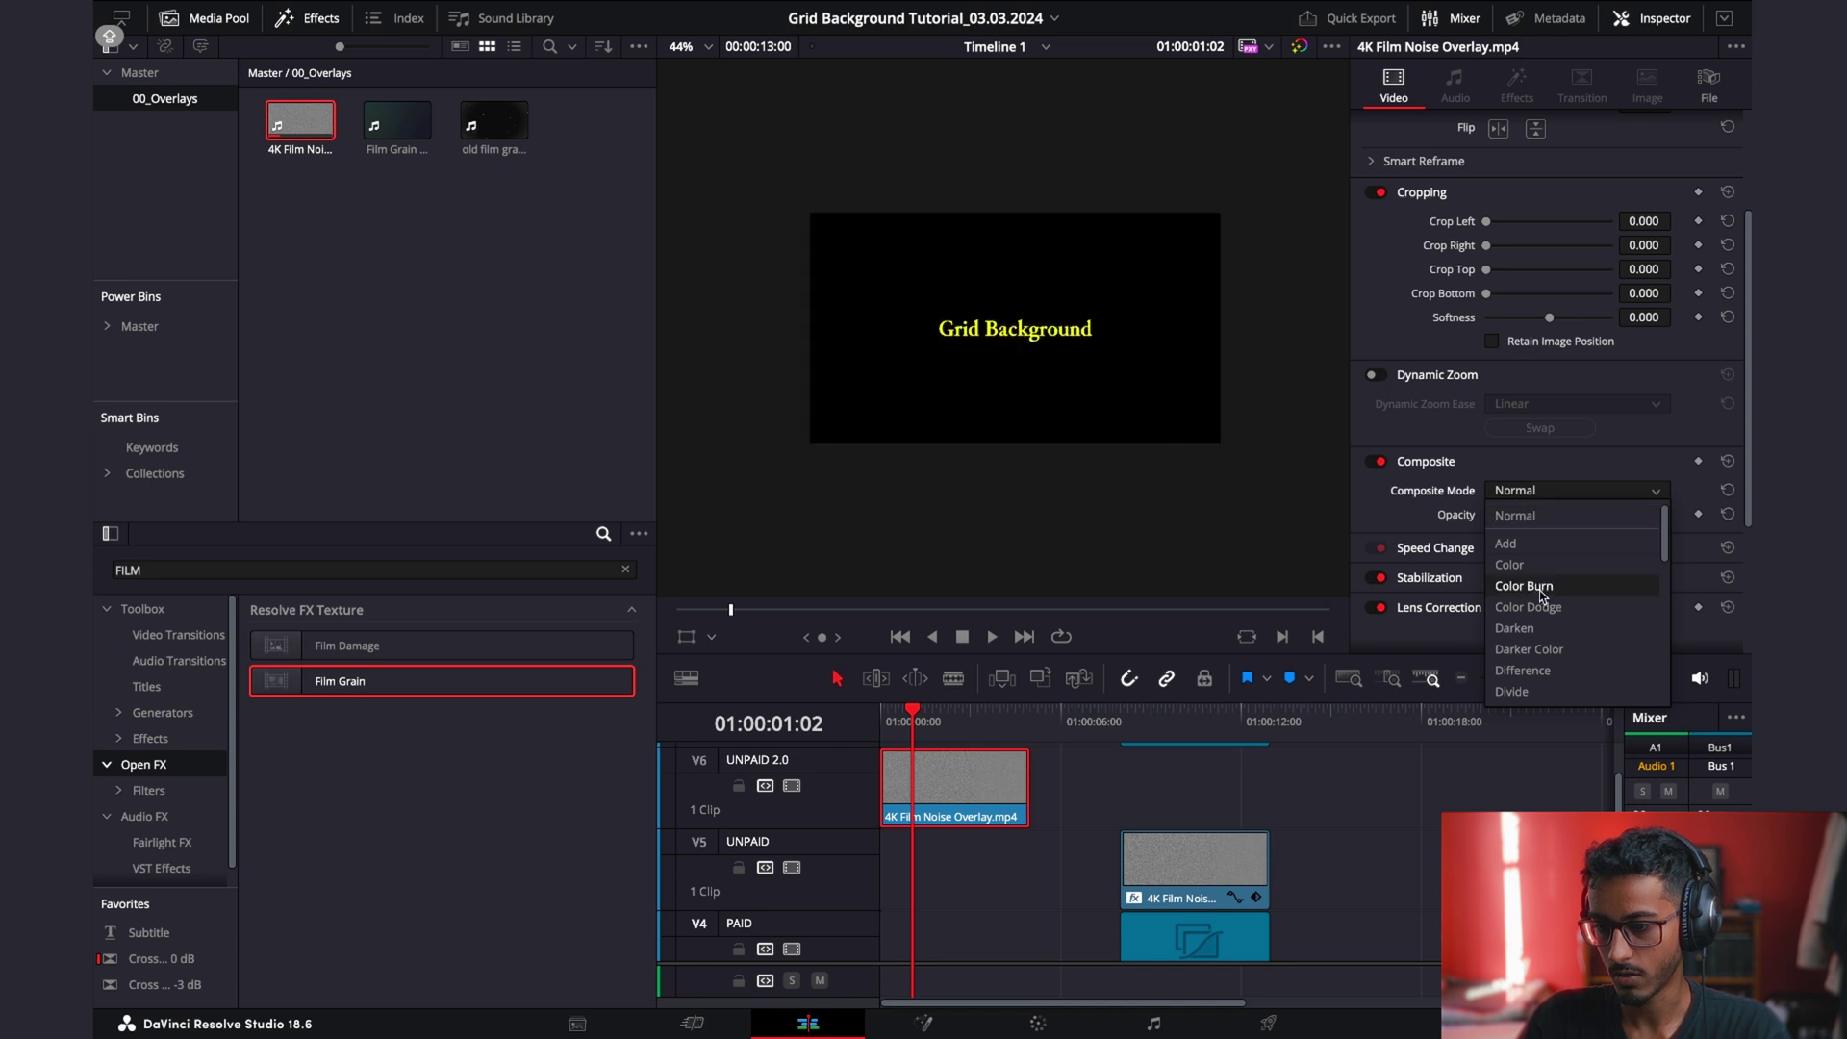
scroll(1536, 635, "down", 4)
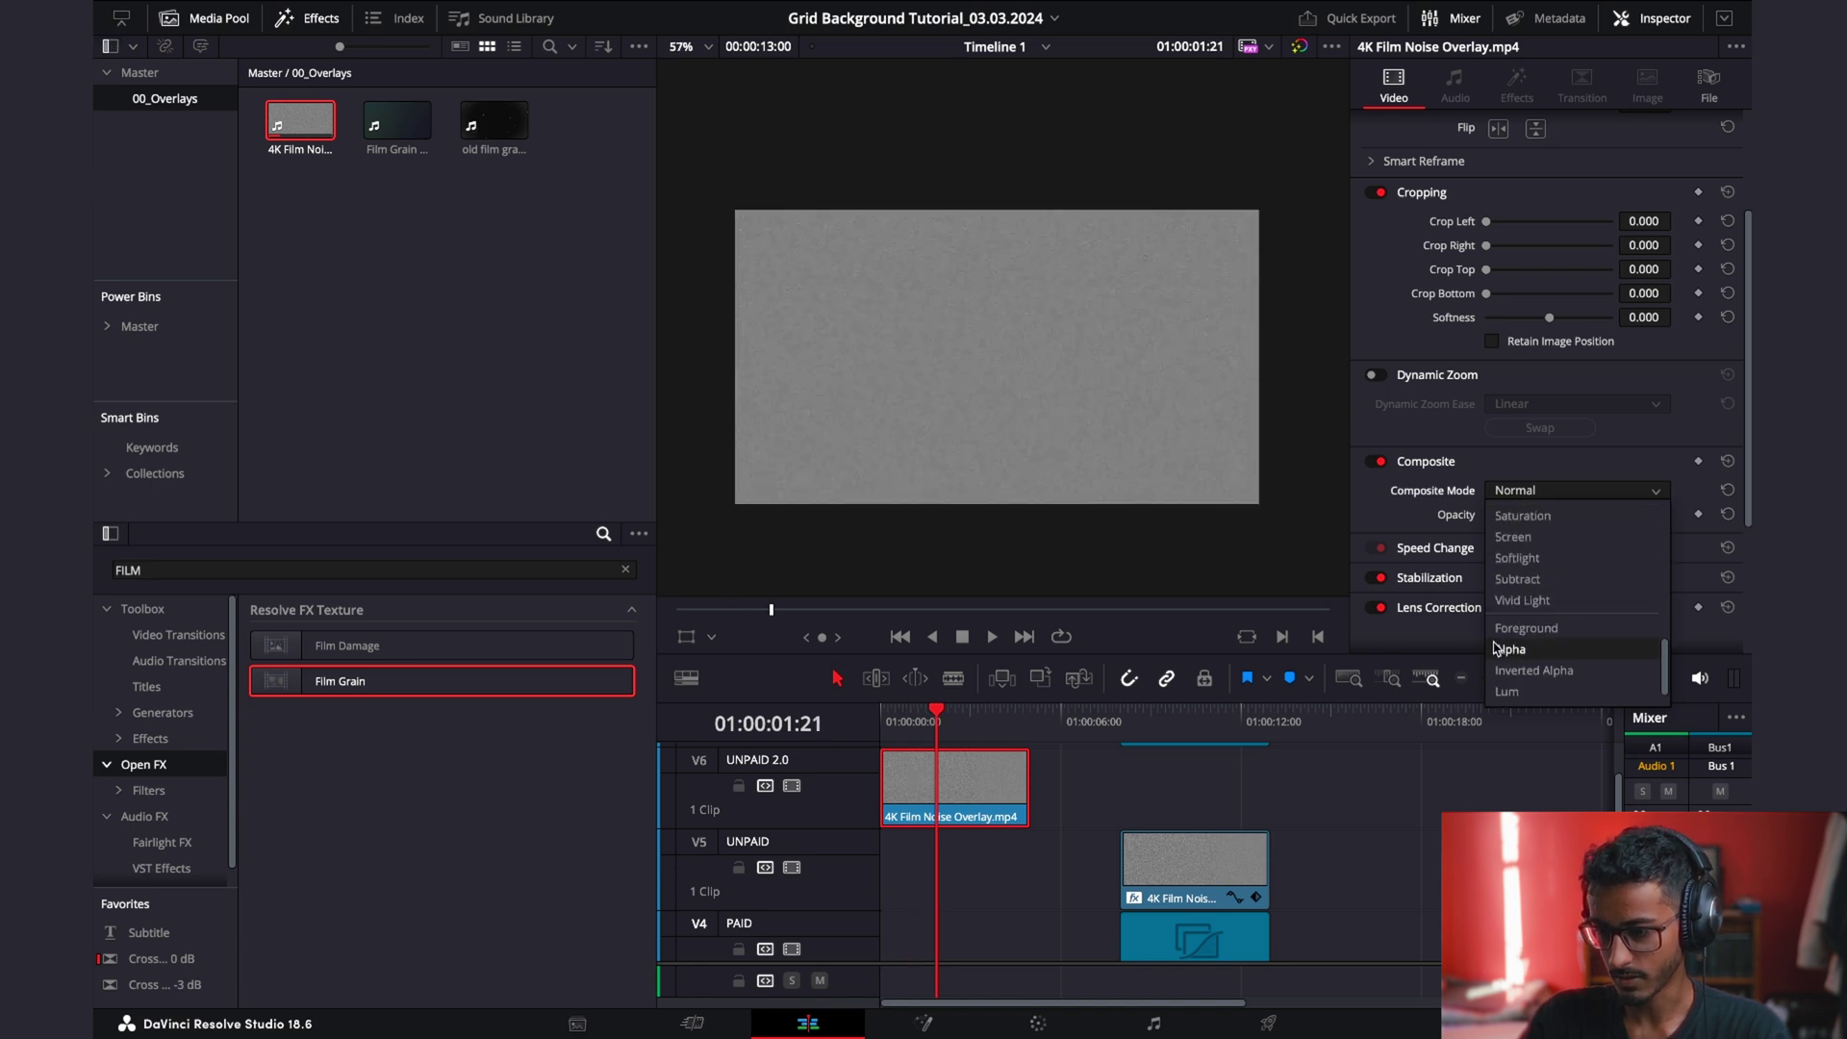
left_click(1531, 565)
scroll(1091, 385, "up", 4)
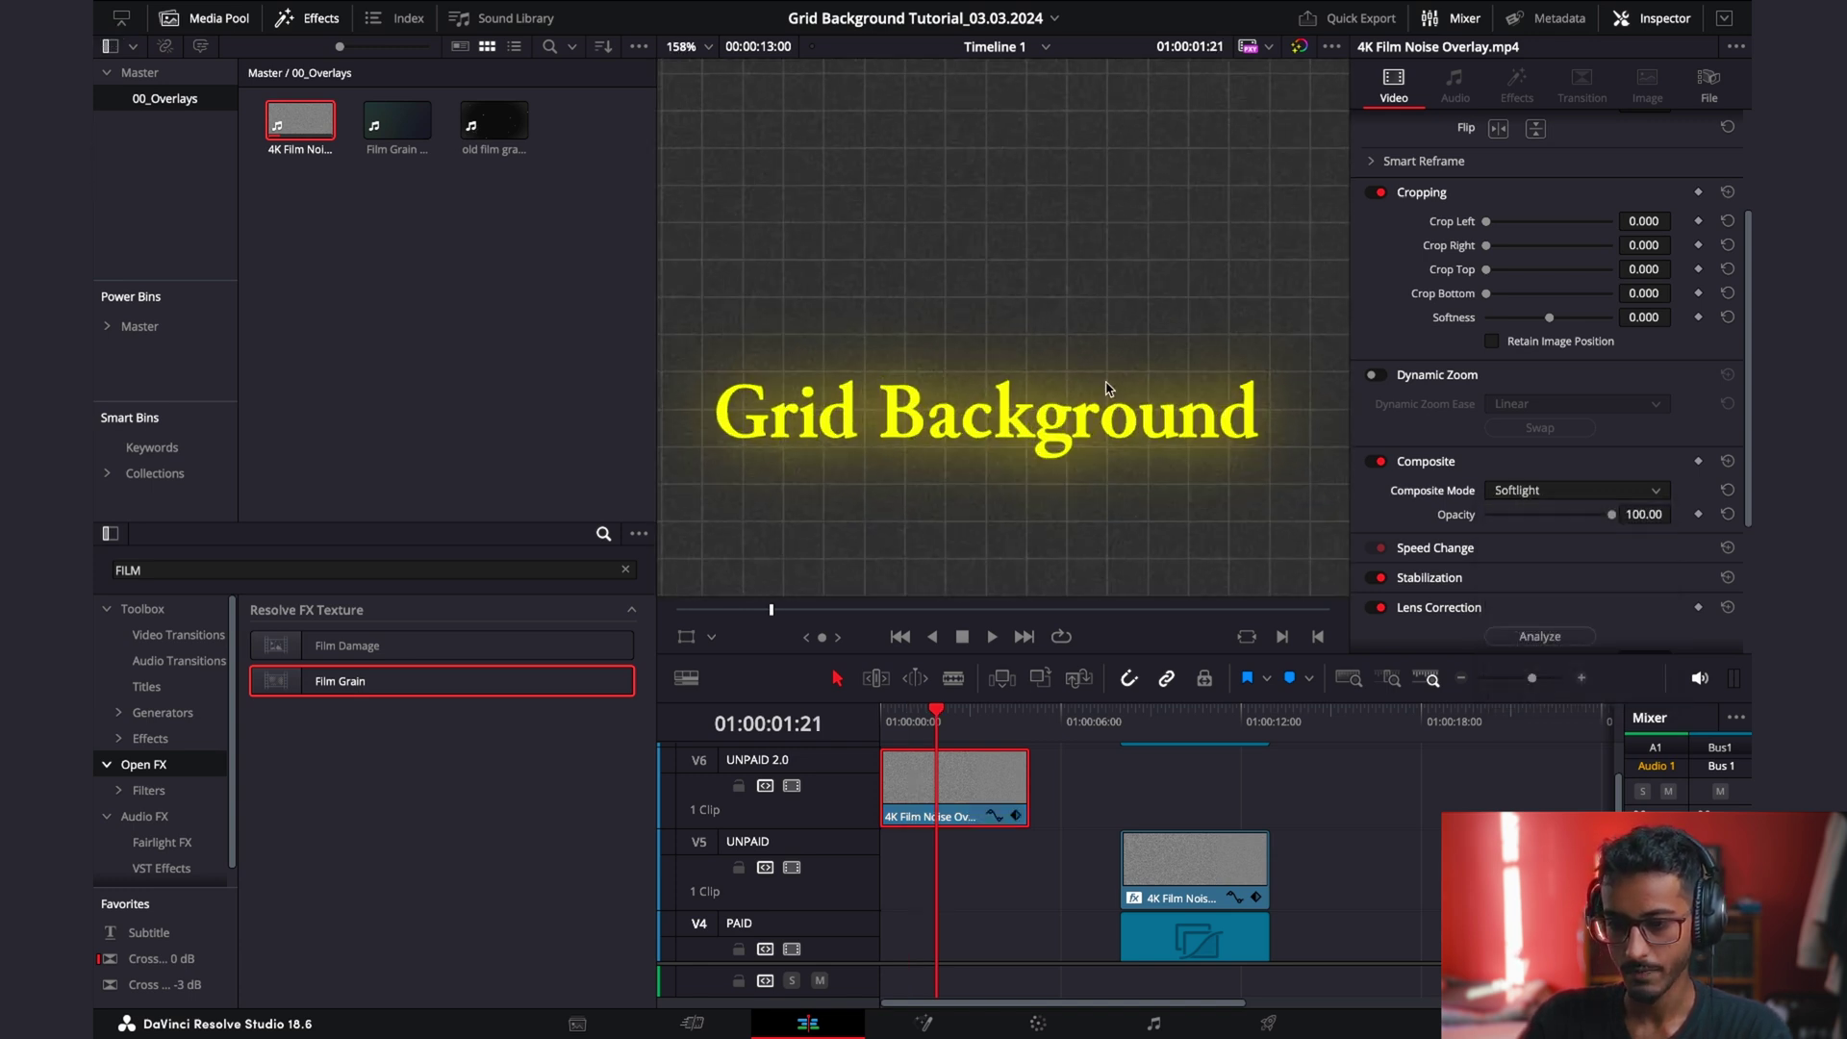
scroll(988, 432, "up", 3)
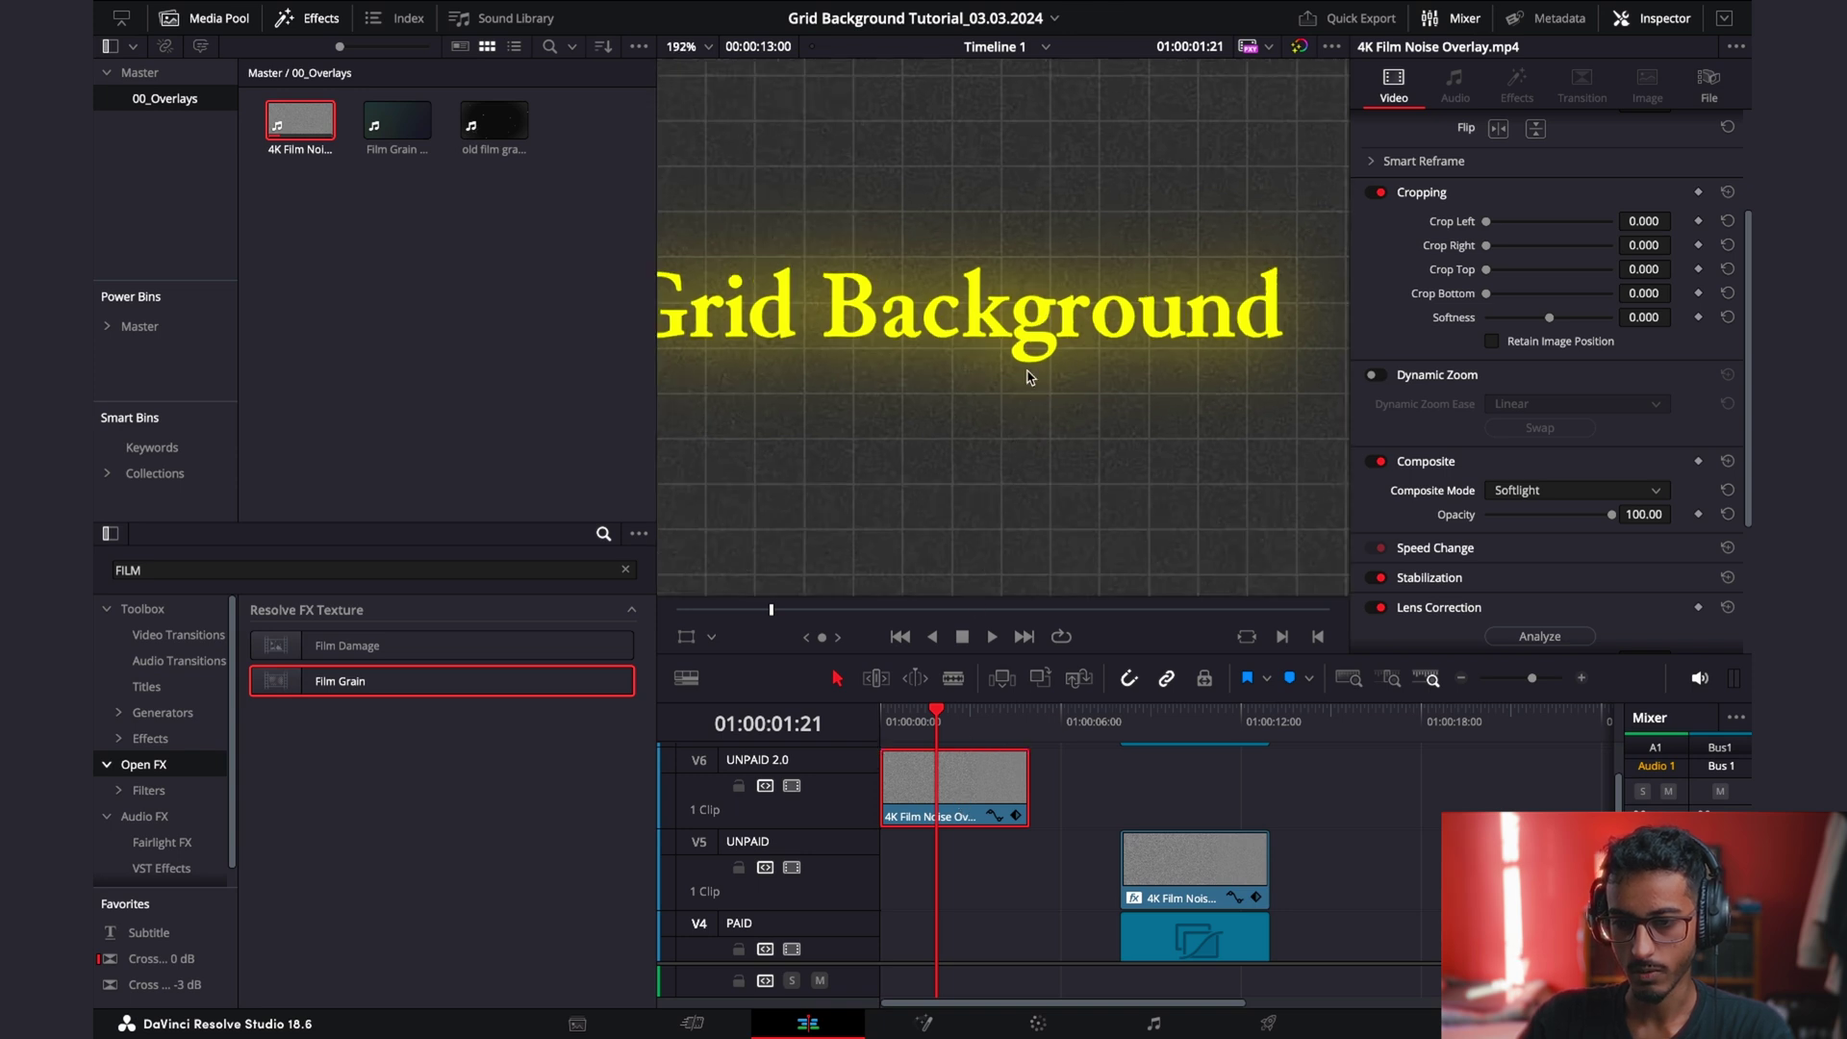
mouse_move(961, 769)
left_mouse_down()
mouse_move(1223, 769)
mouse_move(962, 770)
left_mouse_up()
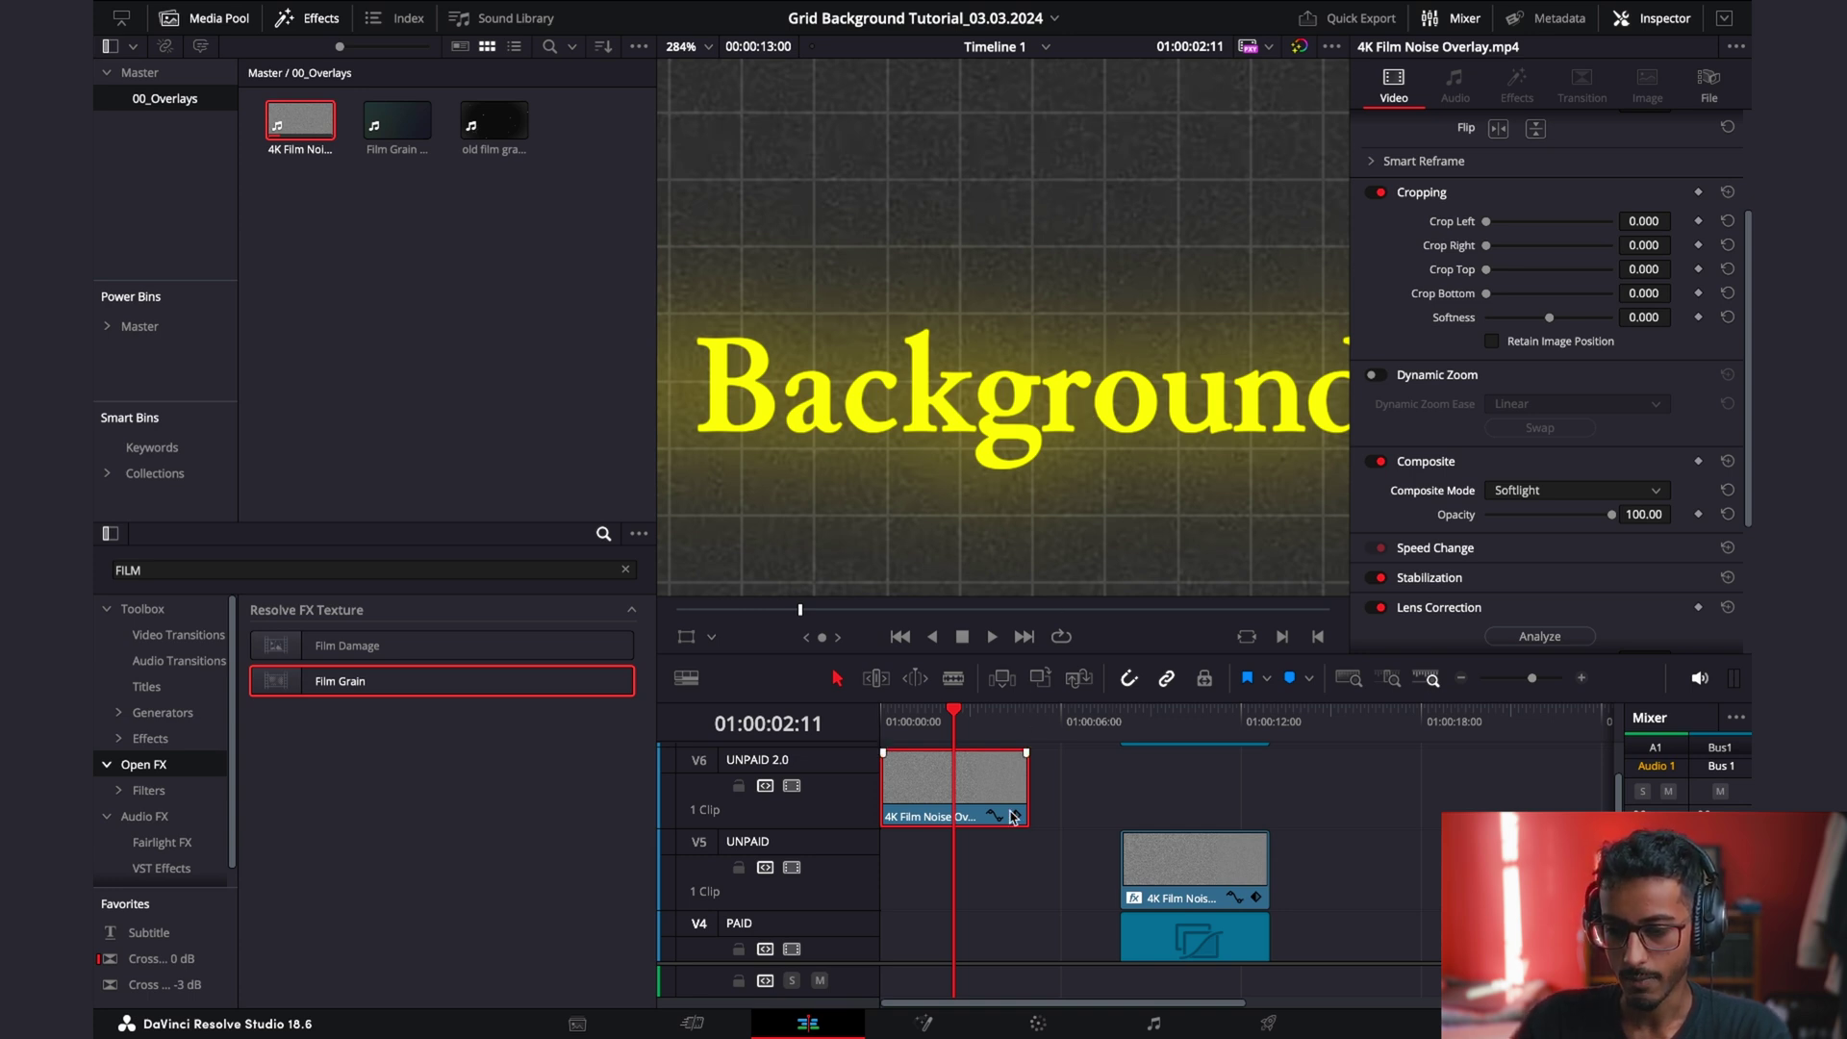
Load the old film grain footage in the source viewer and mark In and Out around a short section.
scroll(1116, 865, "up", 2)
scroll(1192, 827, "down", 3)
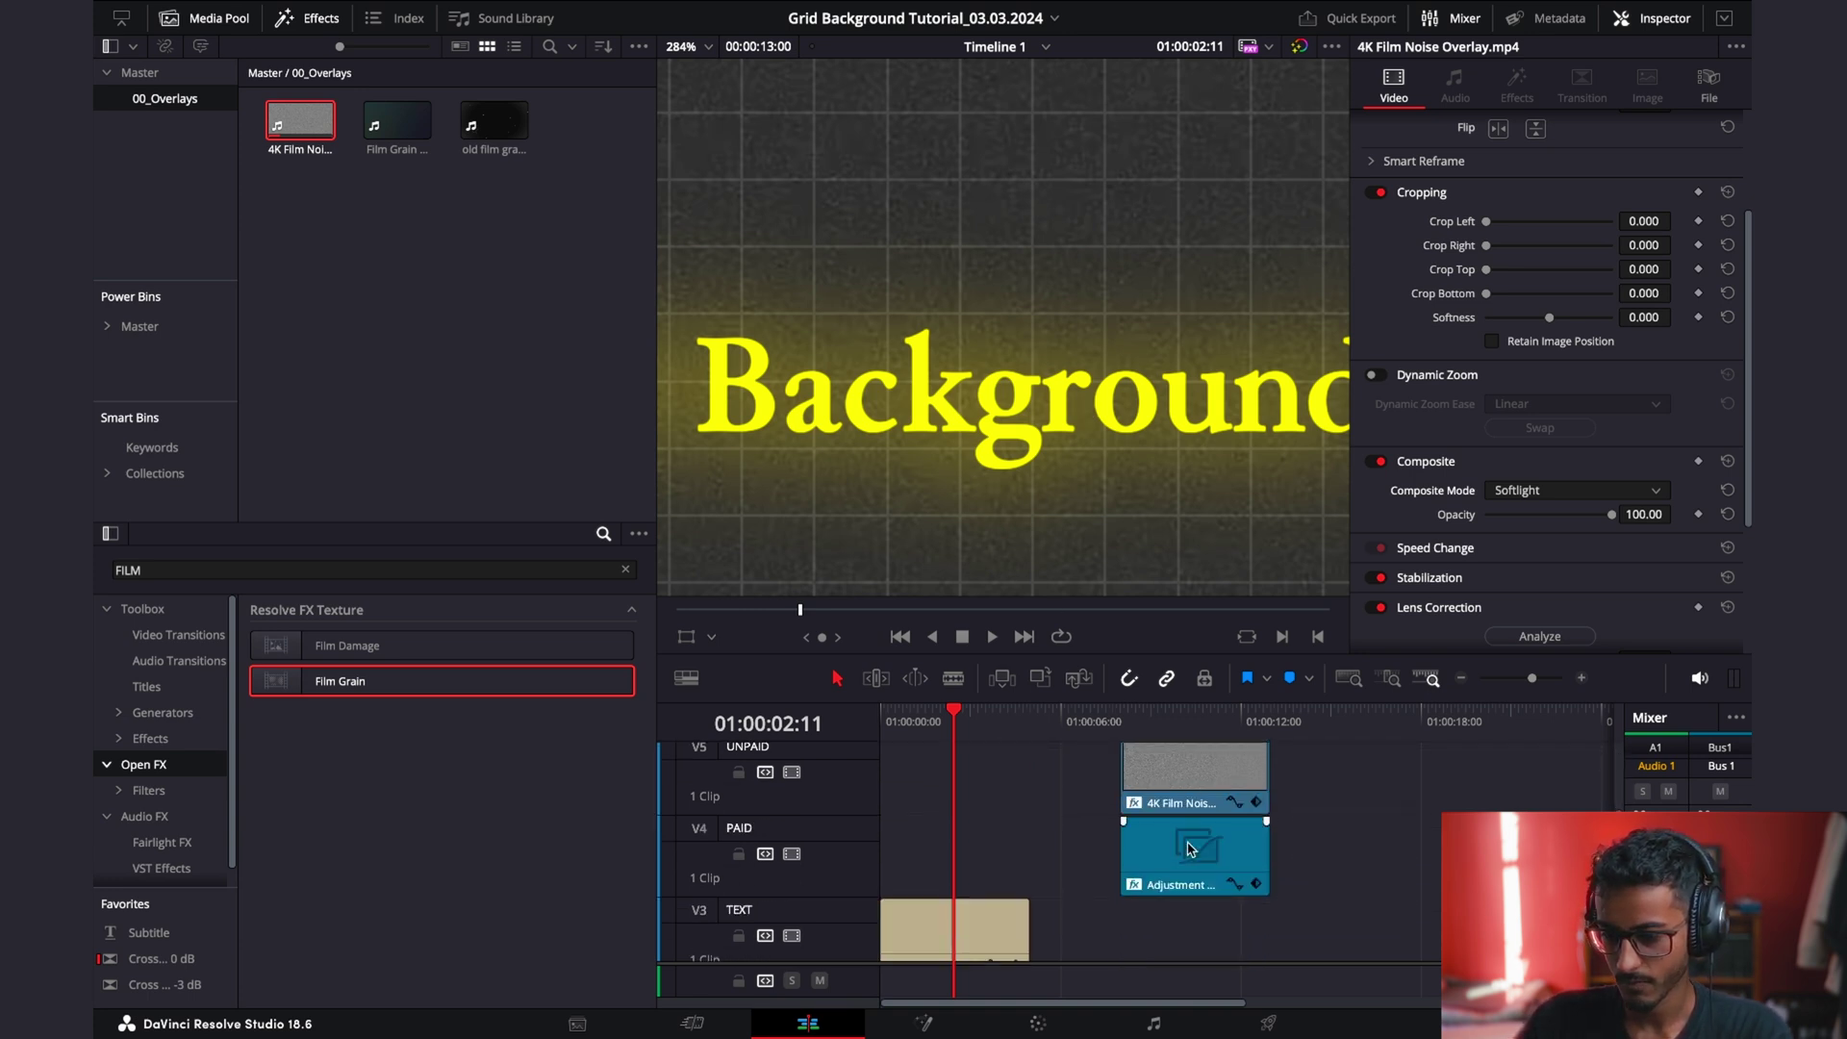
scroll(1192, 827, "up", 3)
double_click(493, 122)
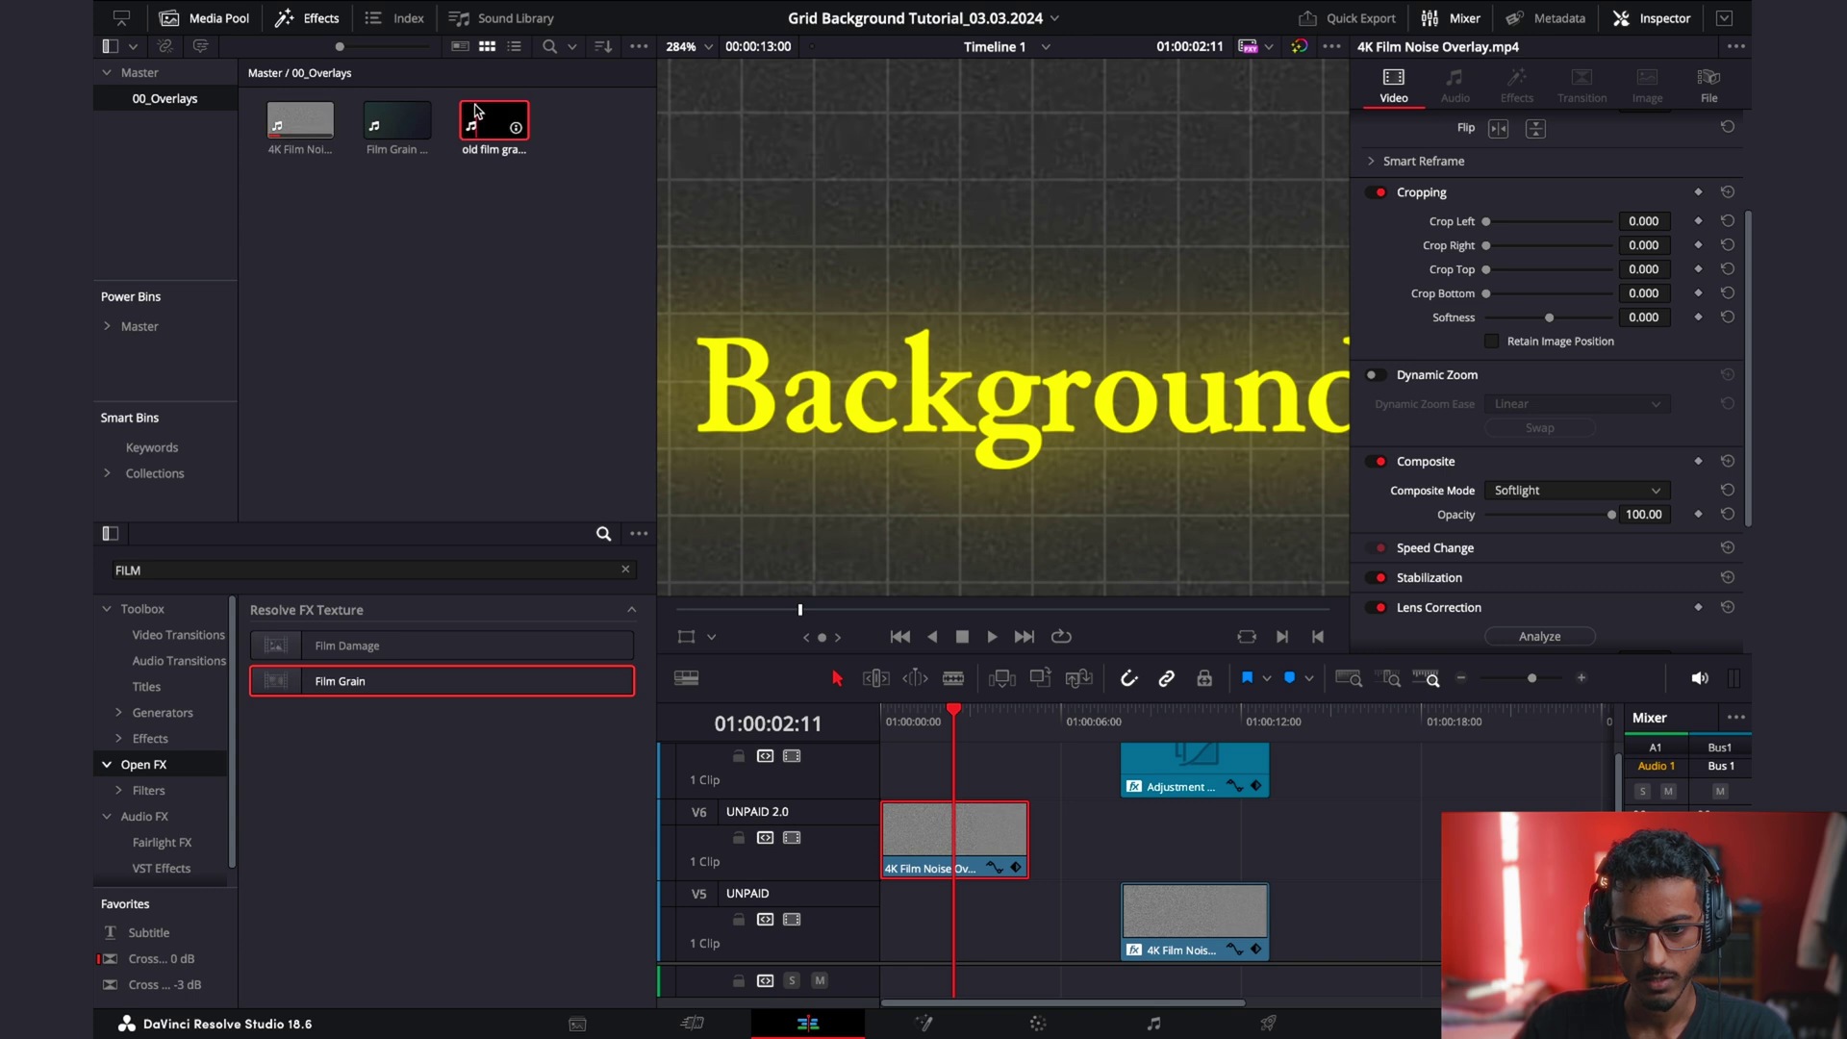
key("space")
mouse_move(953, 610)
left_mouse_down()
mouse_move(935, 613)
mouse_move(972, 609)
mouse_move(943, 627)
mouse_move(959, 613)
left_mouse_up()
key("Home")
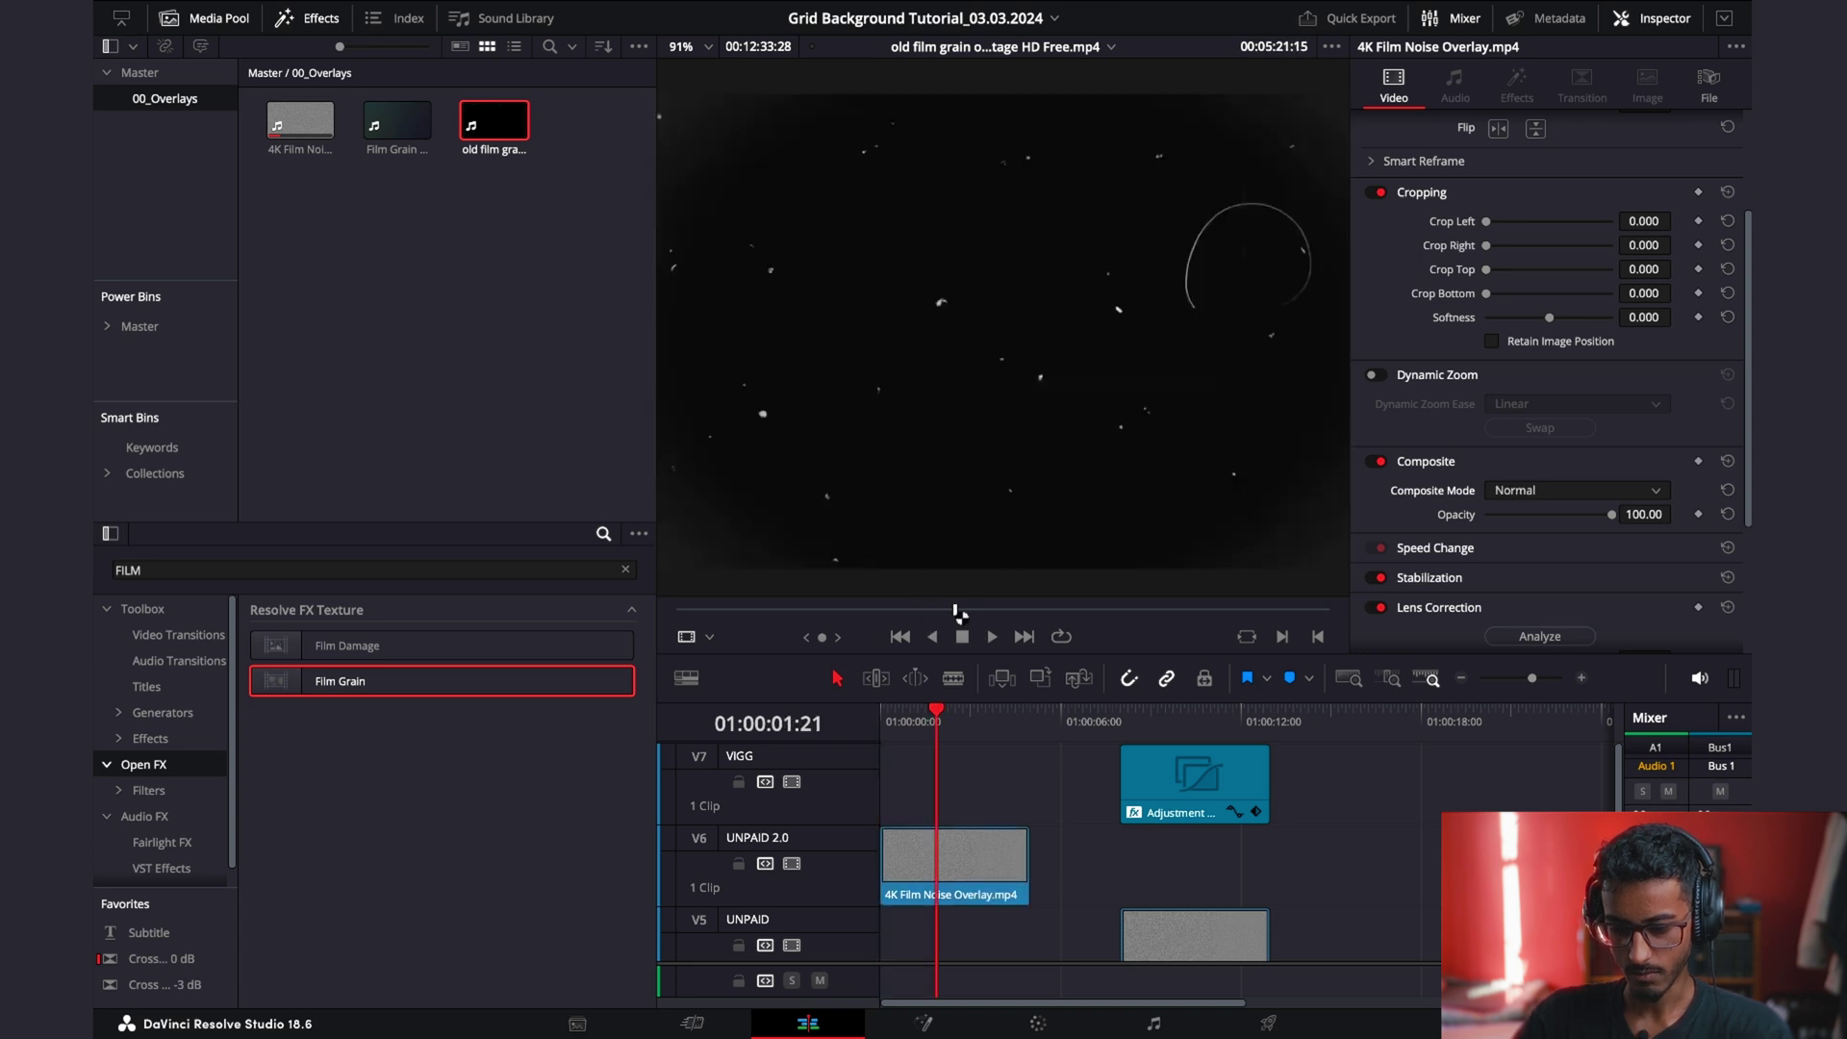
key("i")
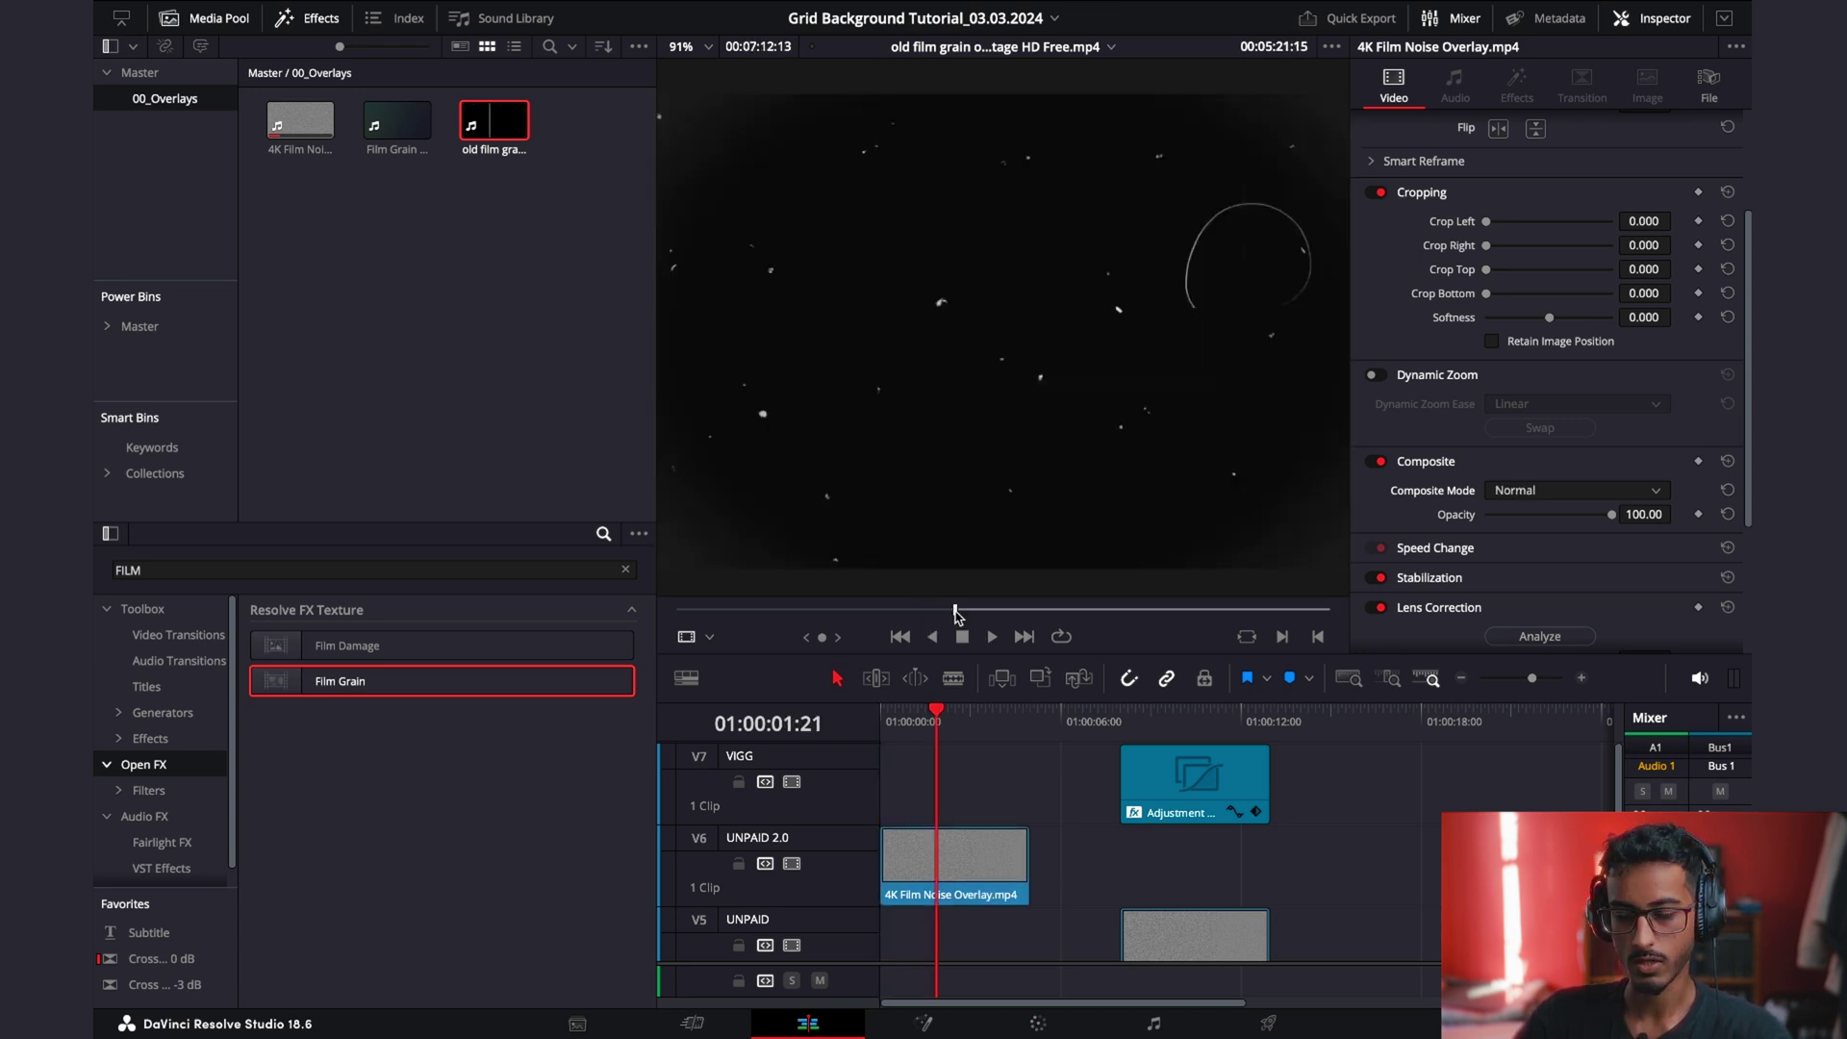
left_click_drag(989, 627, 969, 615)
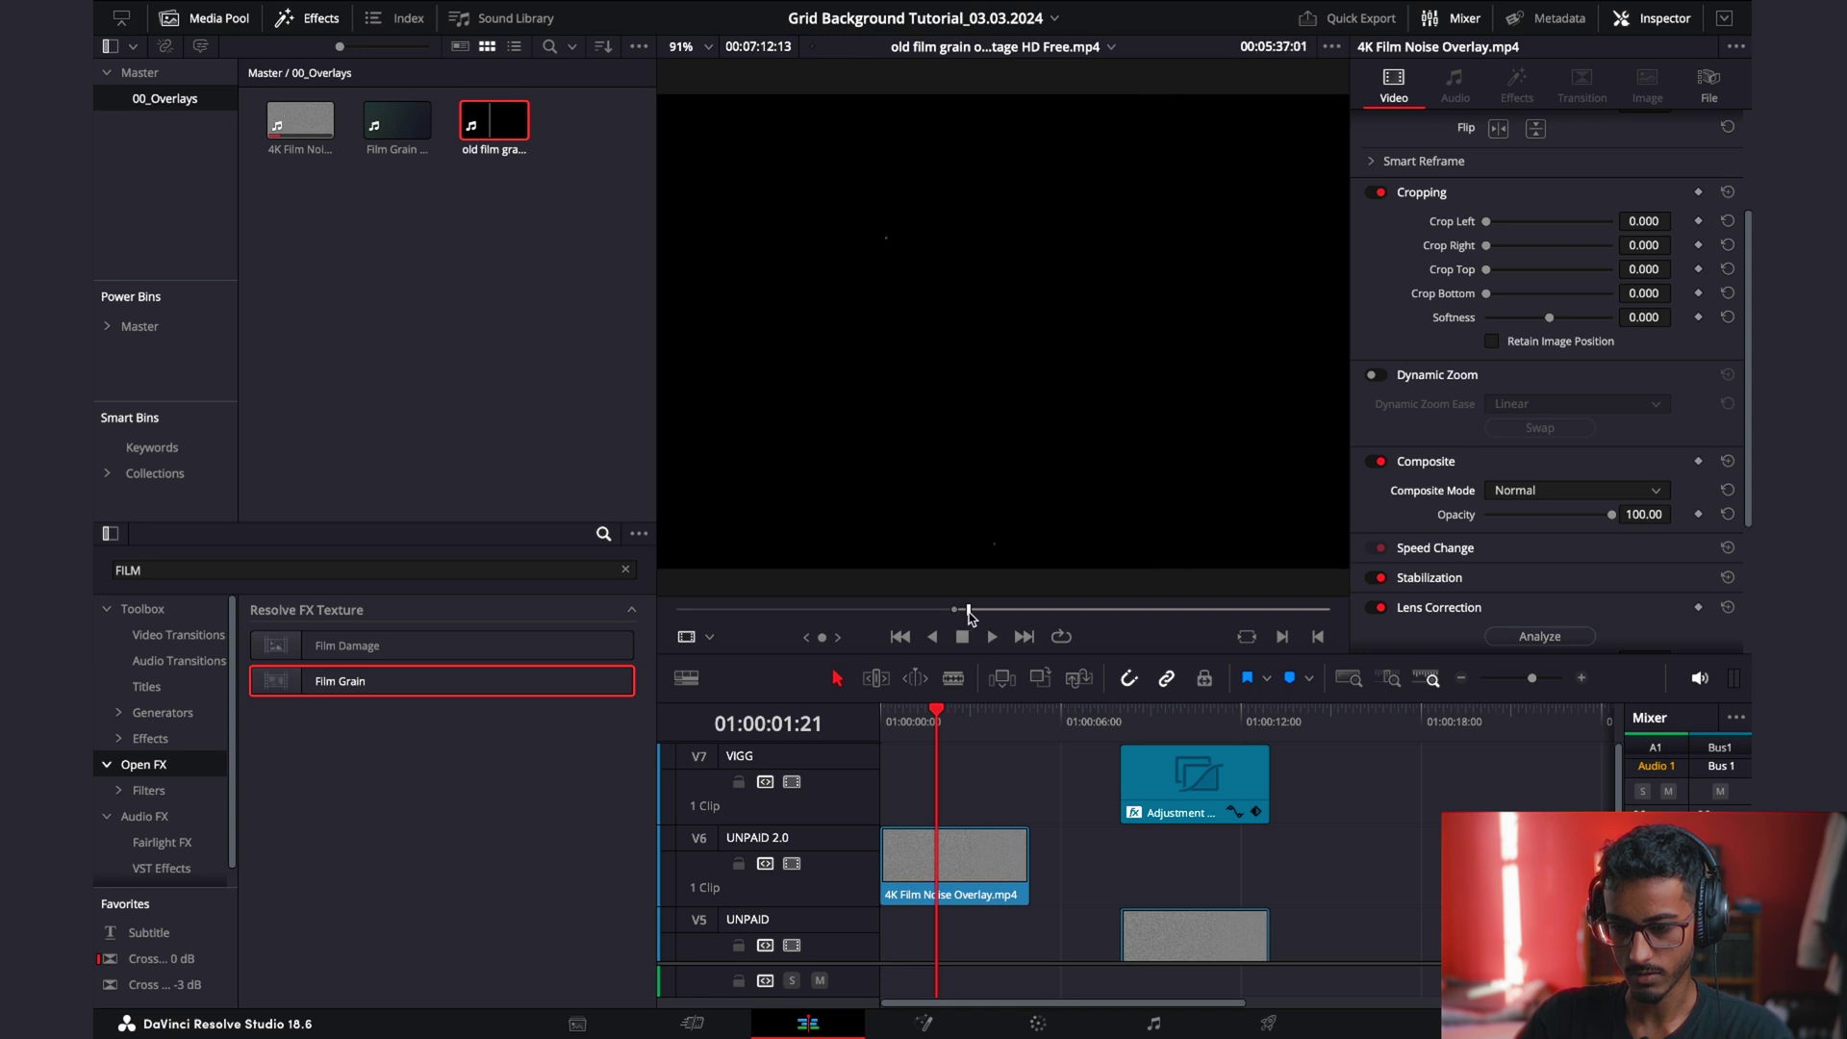
key("space")
key("o")
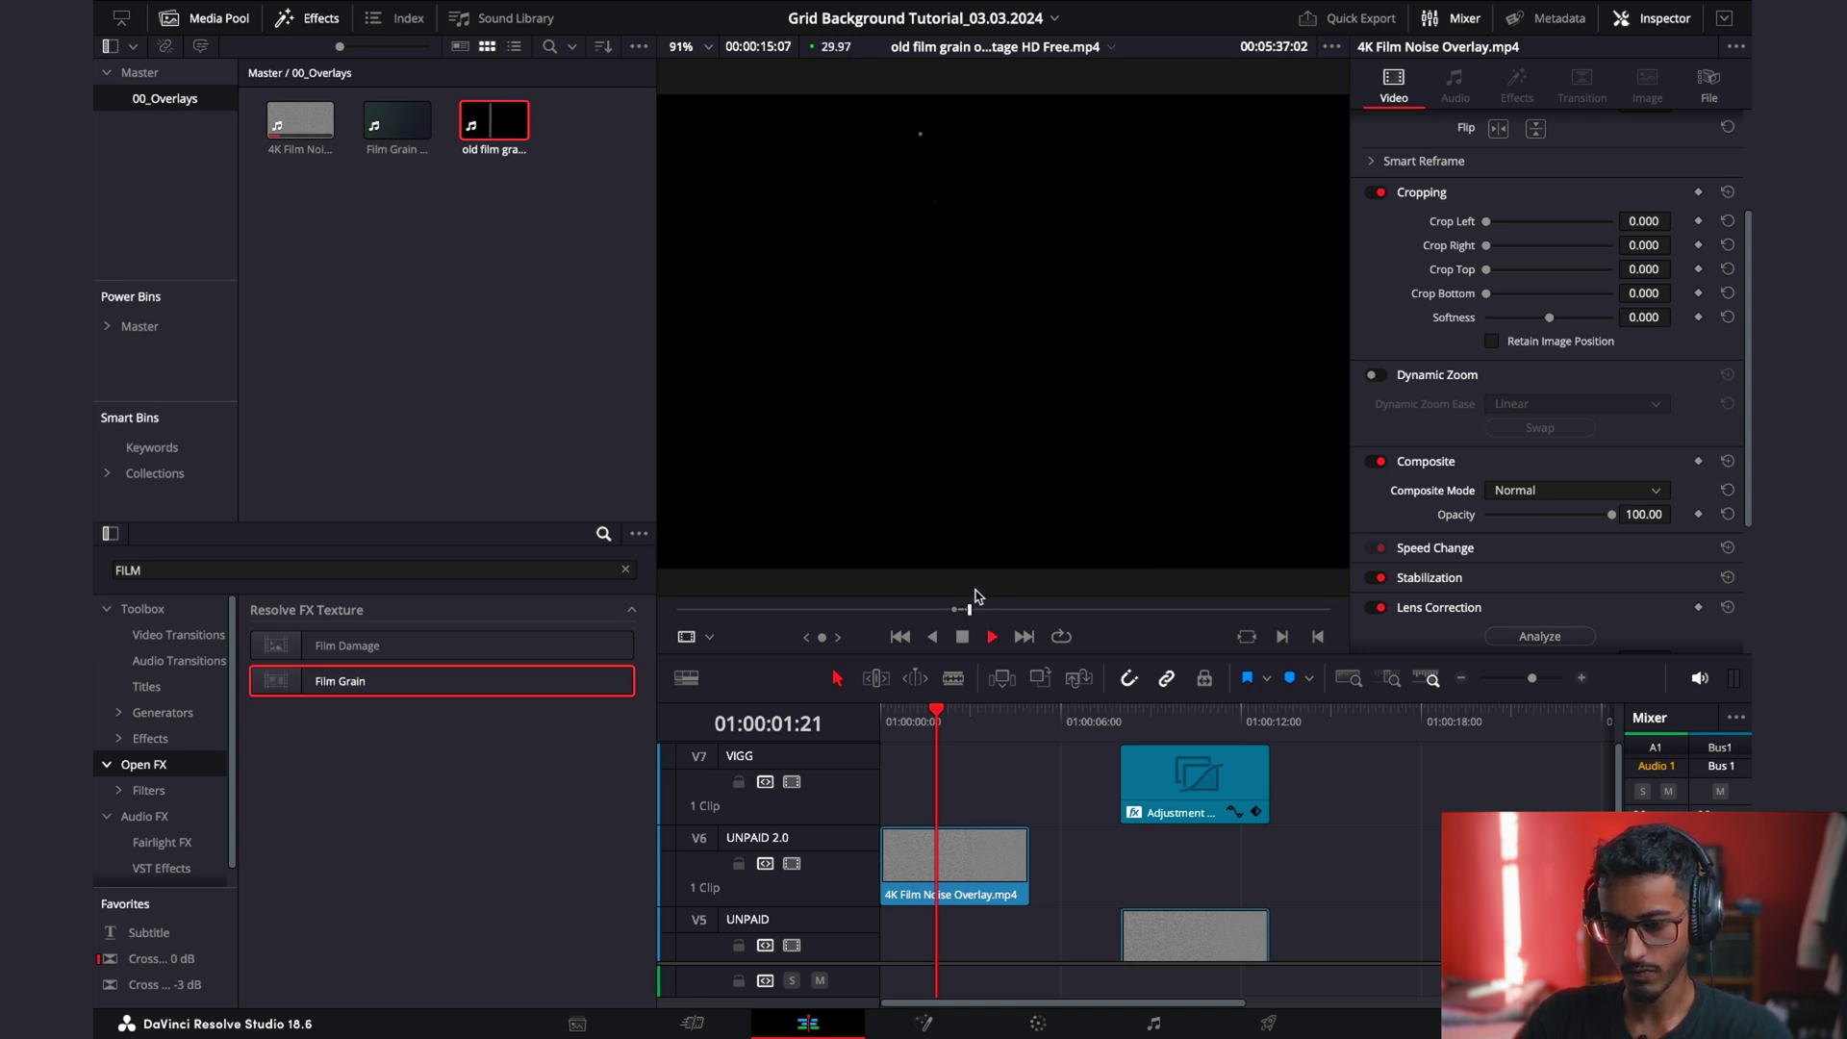
key("space")
Place the grain section on V7 at the timeline start, trim it, and blend it with Color Dodge.
left_click_drag(961, 532, 929, 790)
left_click_drag(1335, 798, 1026, 811)
scroll(948, 338, "down", 5)
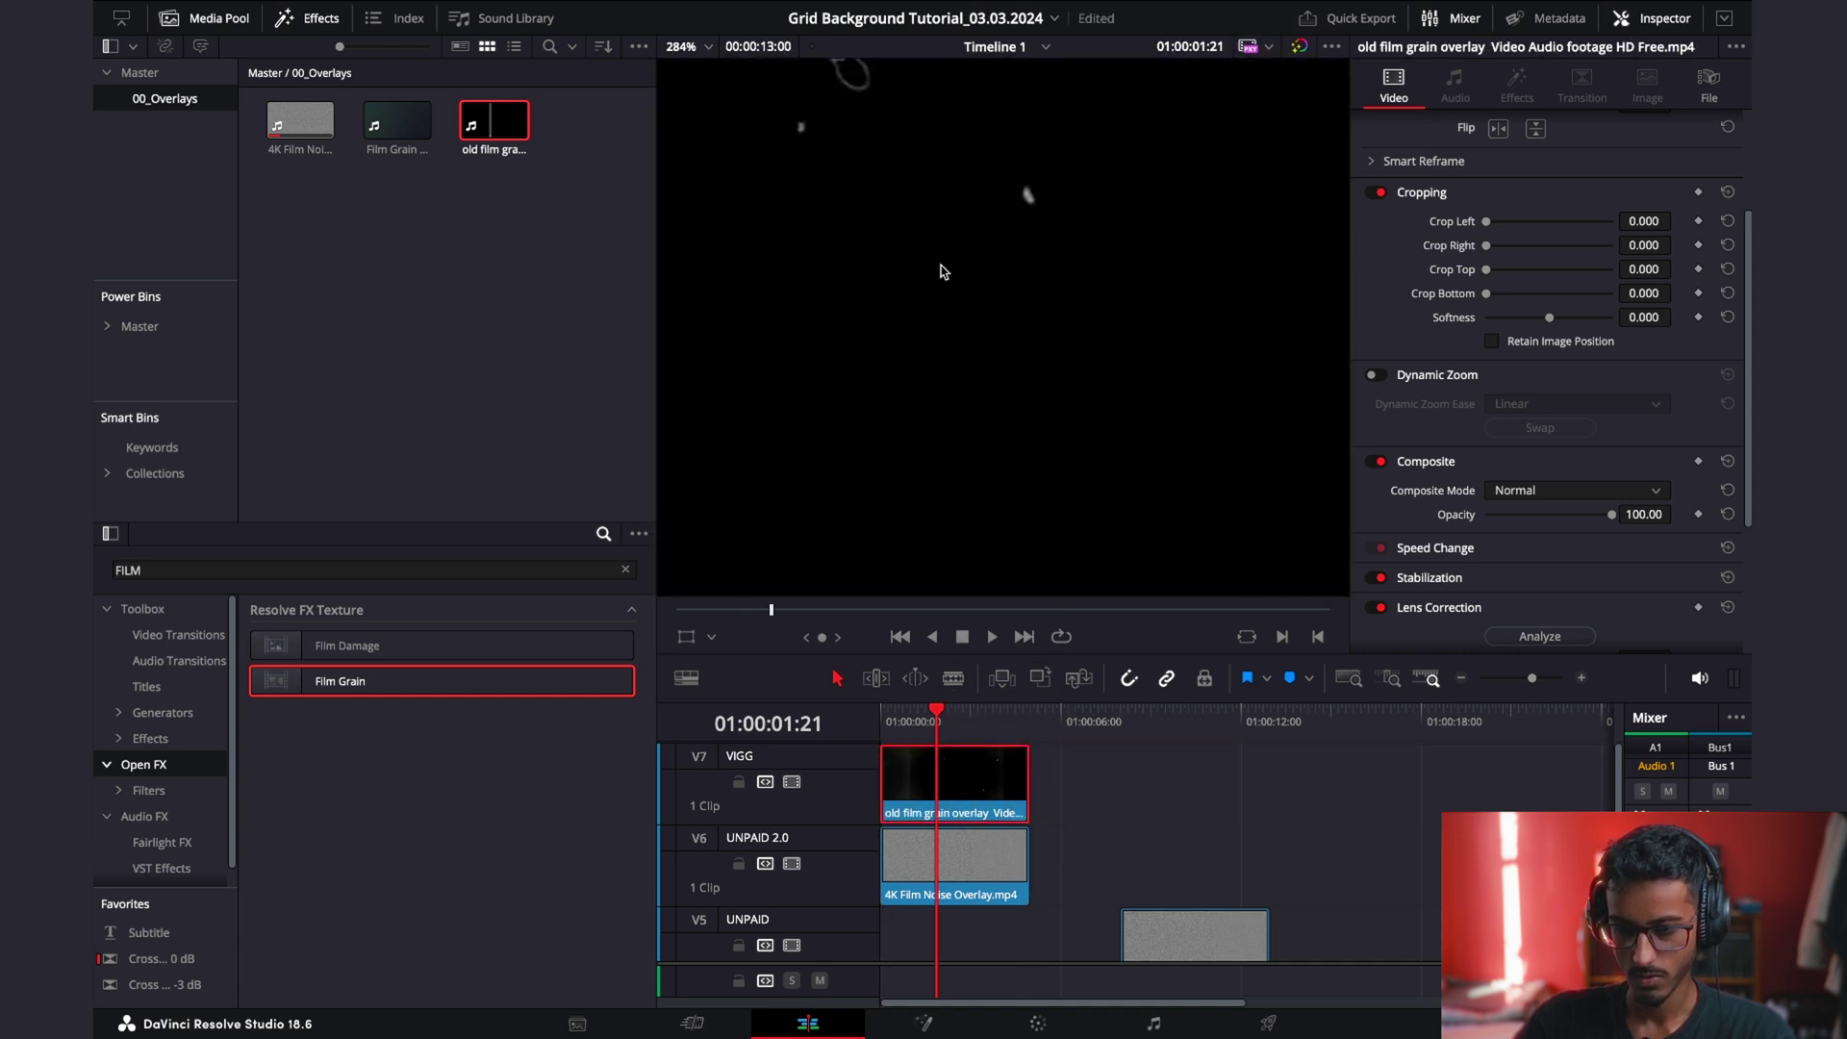
left_click(913, 749)
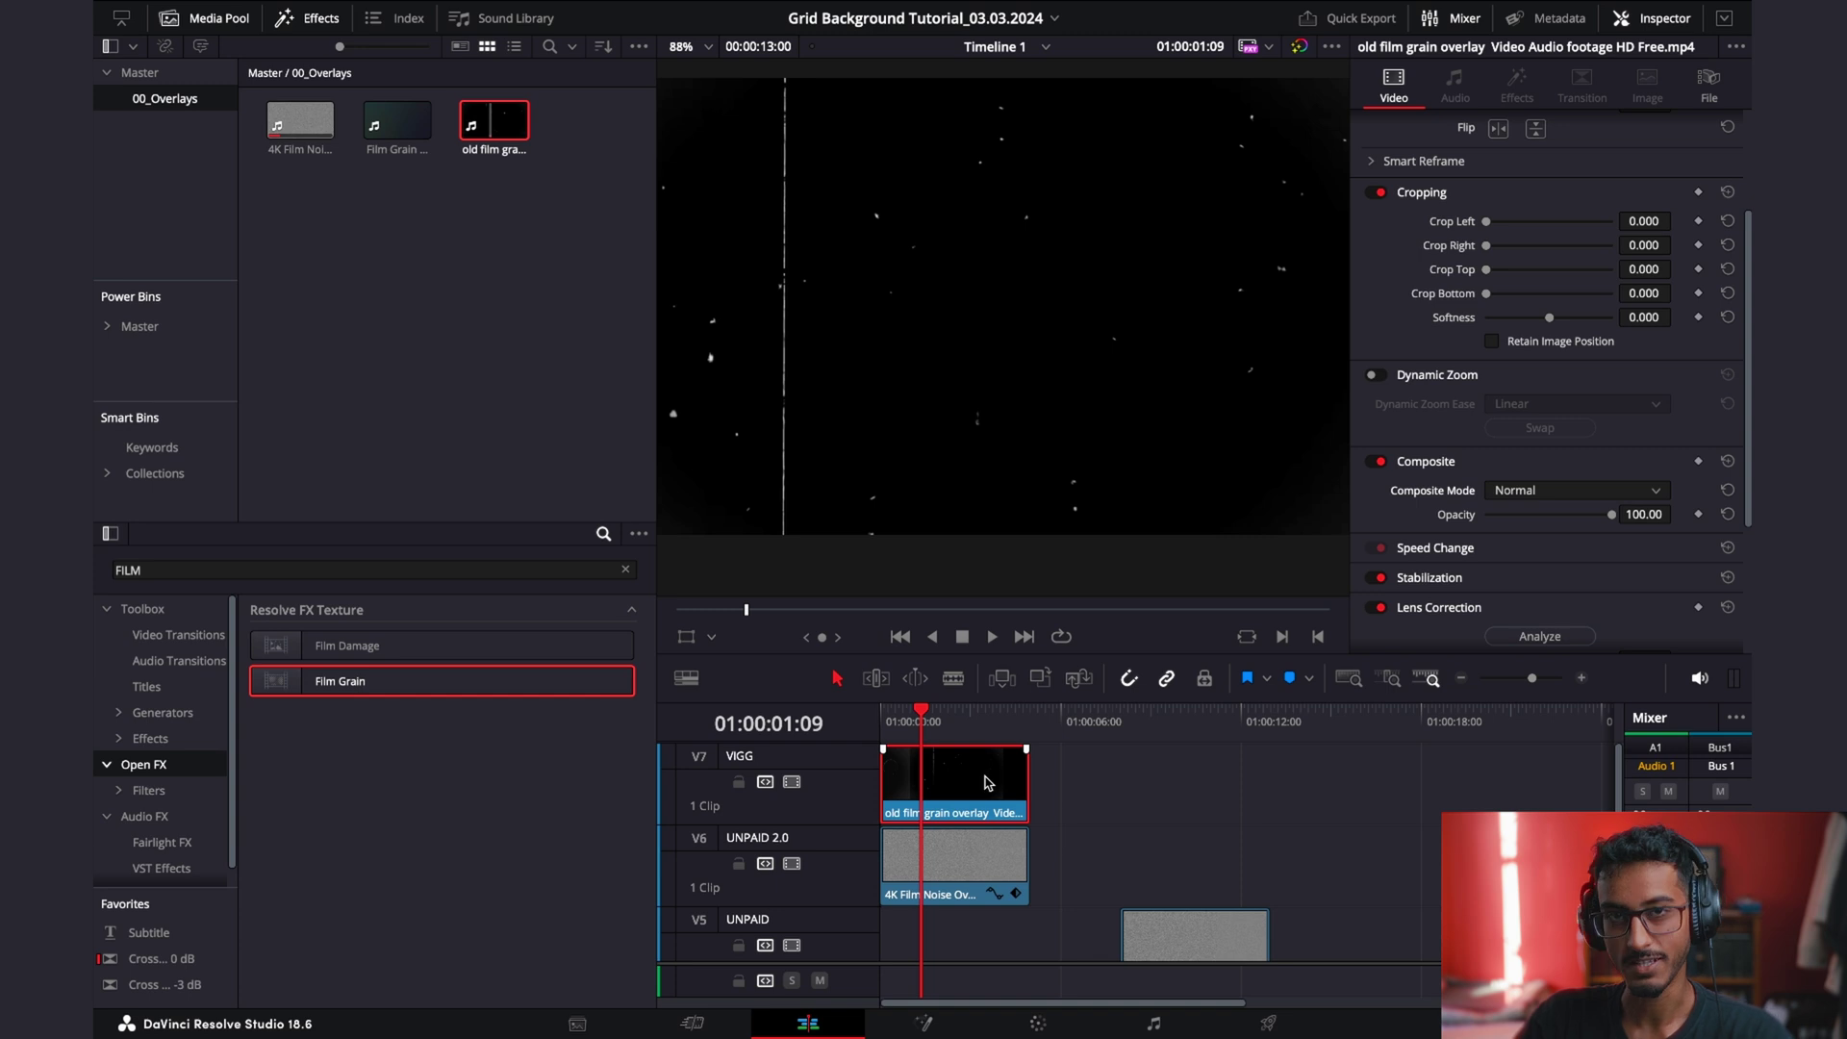
left_click(1520, 492)
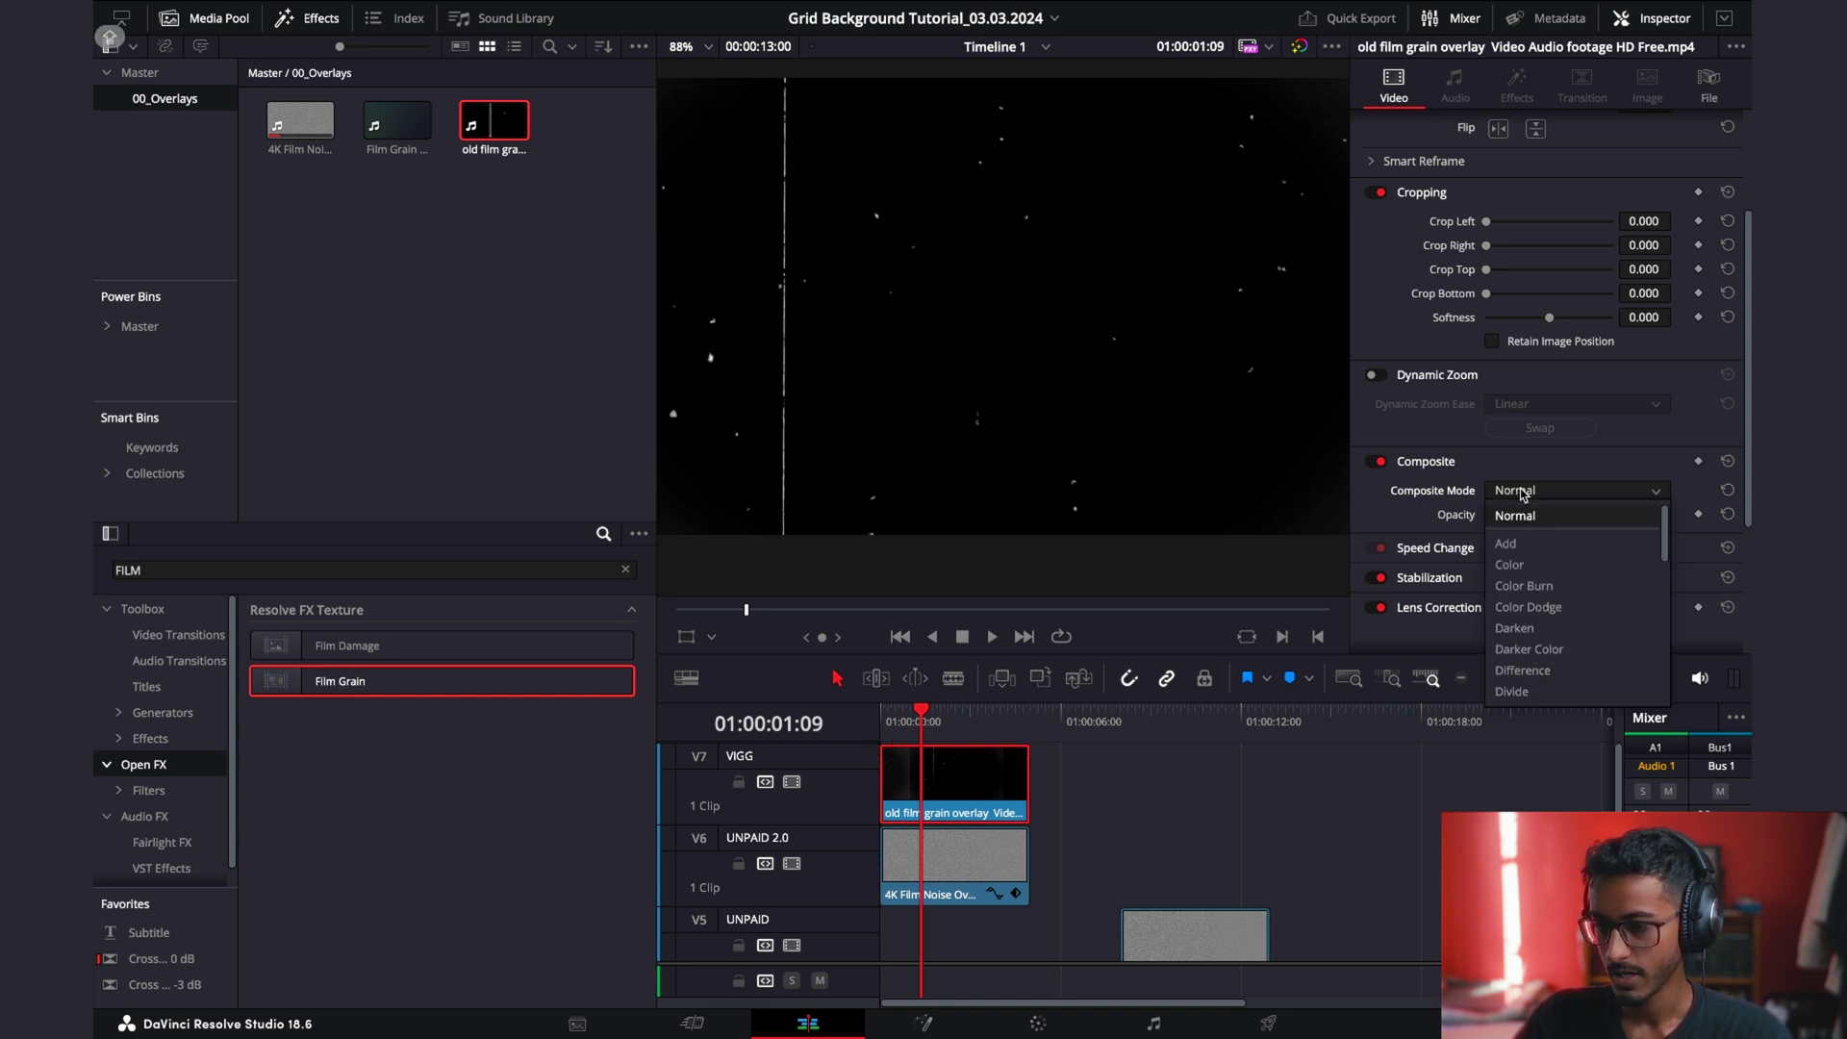
left_click(1548, 607)
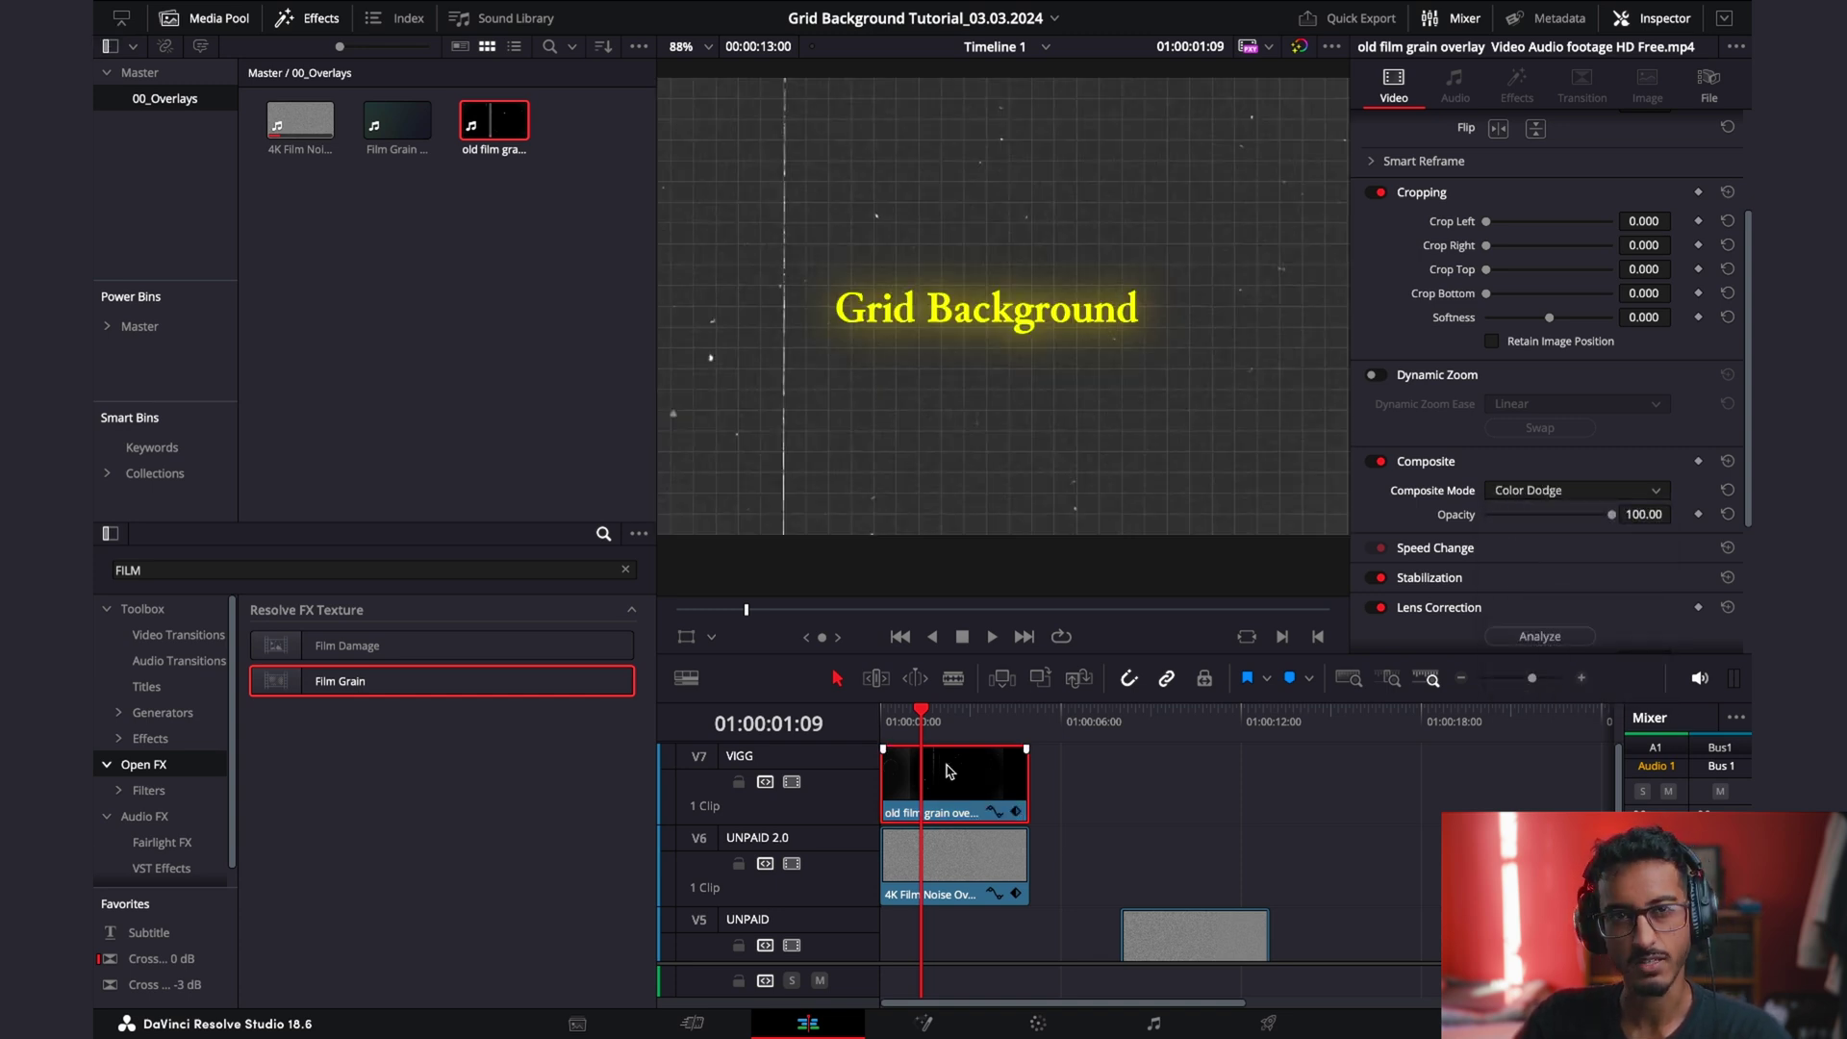
key("Home")
key("ctrl+f")
key("space")
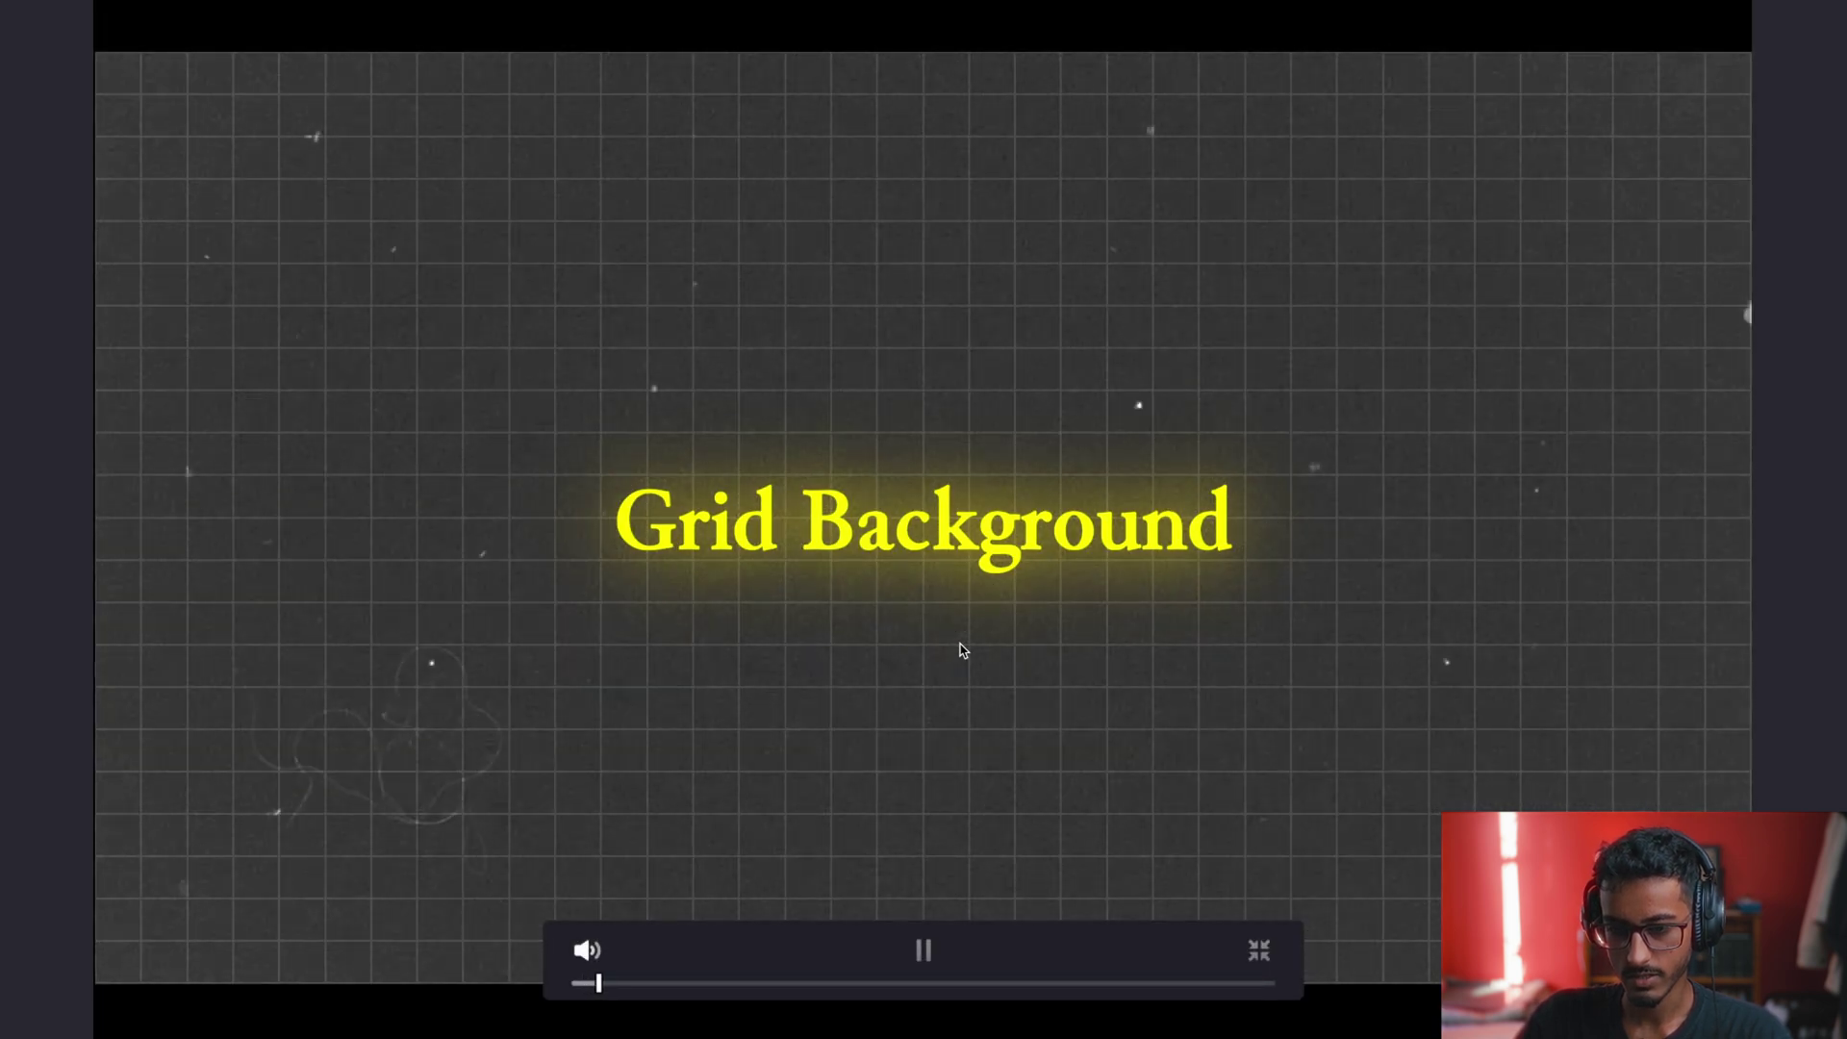
Pause and resume the full-screen playback of the grainy grid title, then exit full screen.
key("space")
key("space")
key("space")
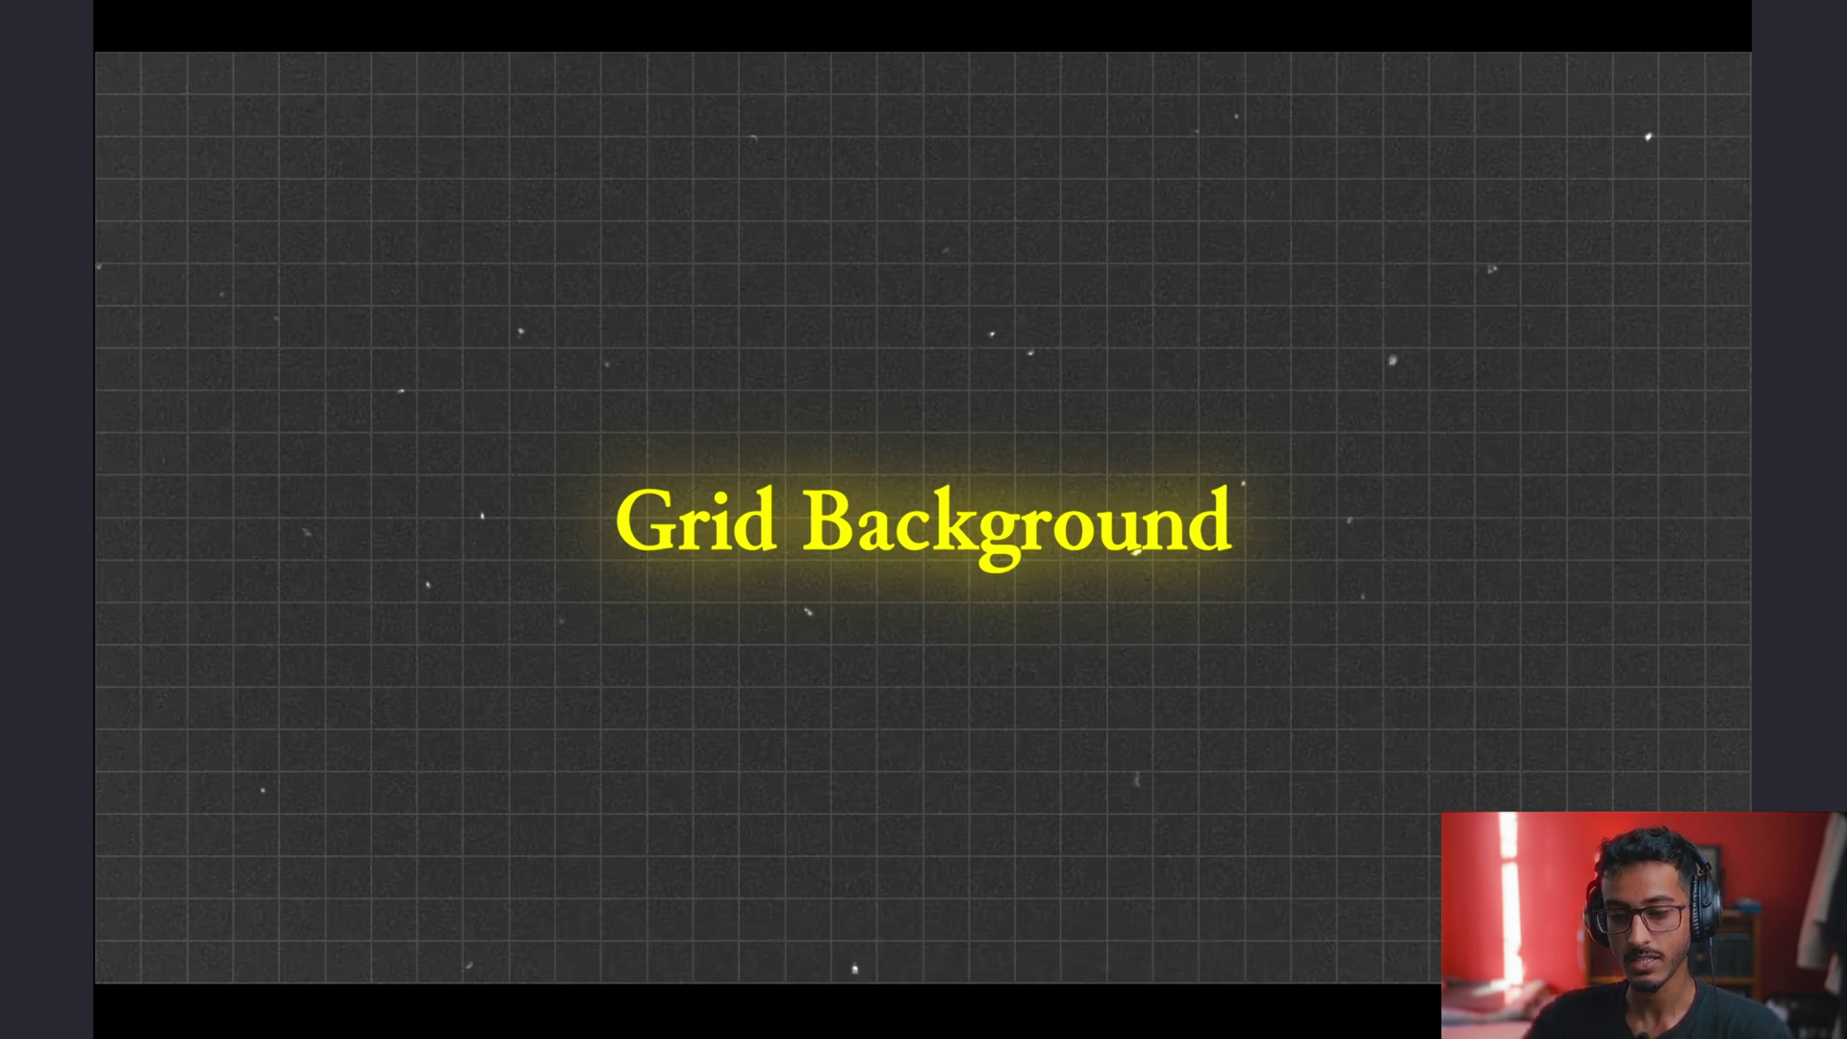
key("space")
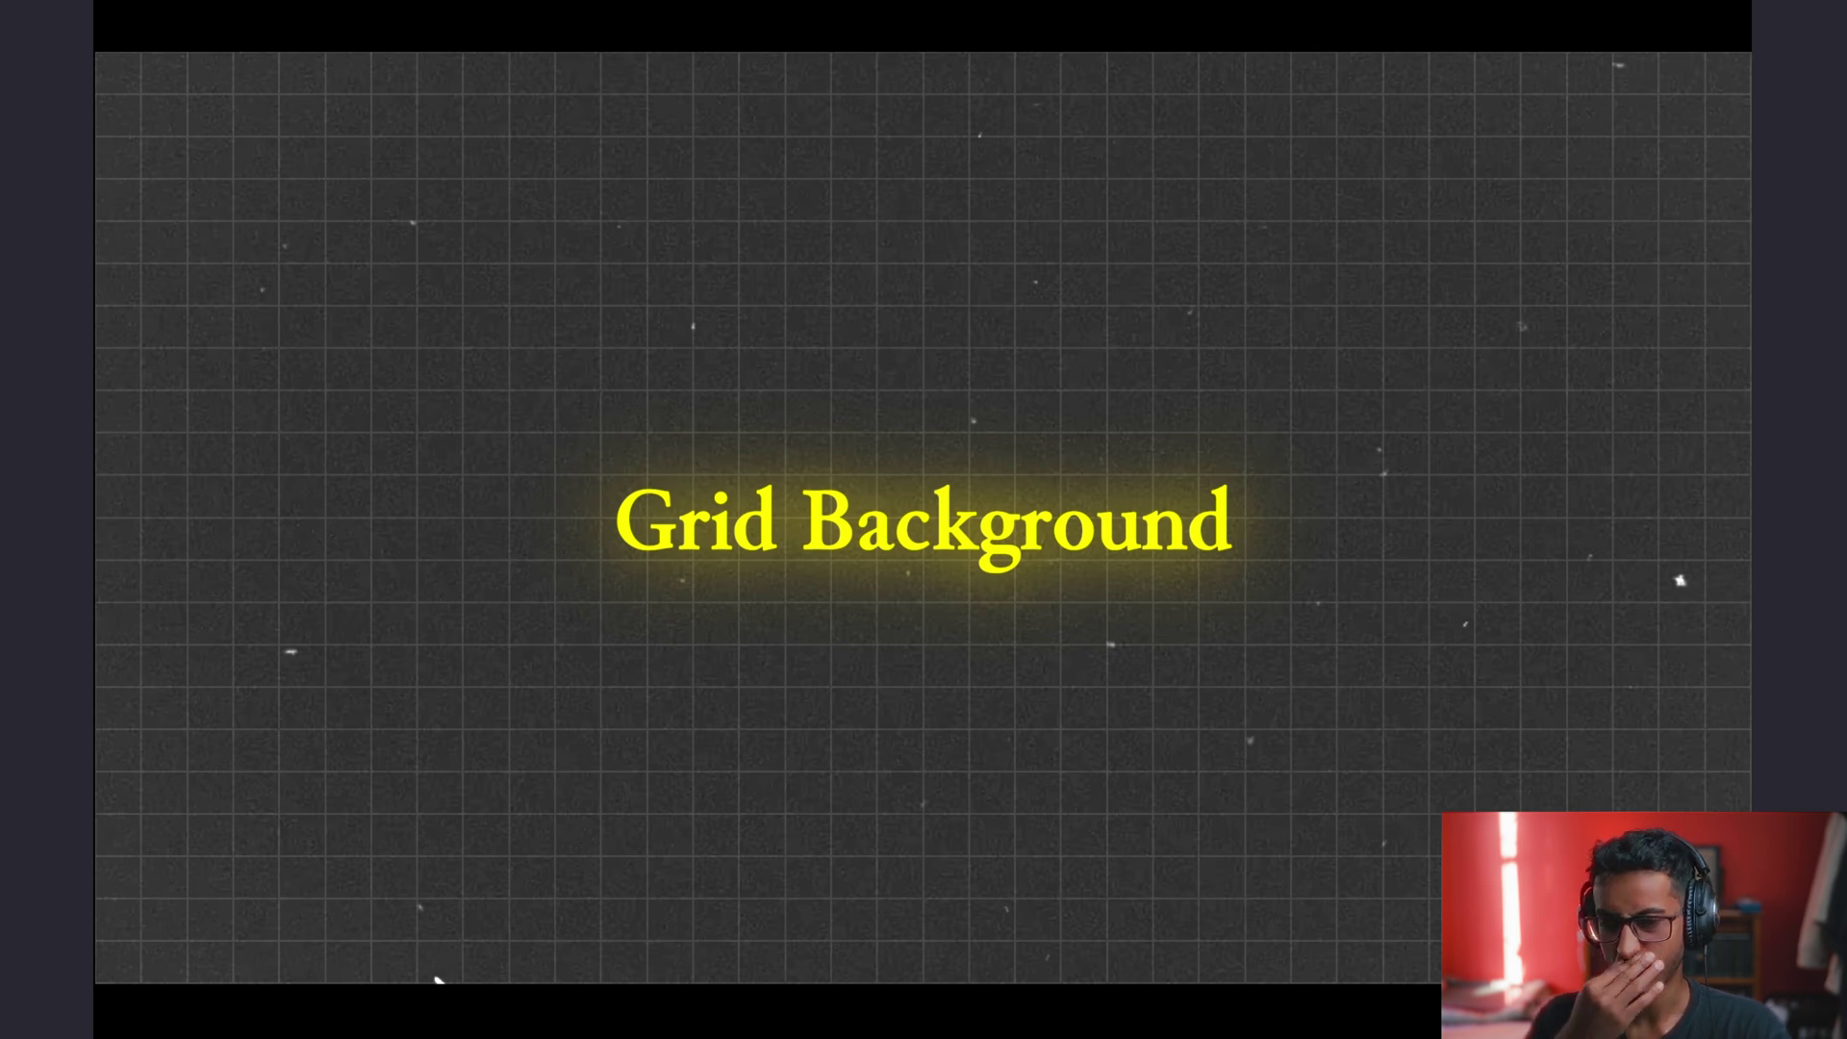
key("Escape")
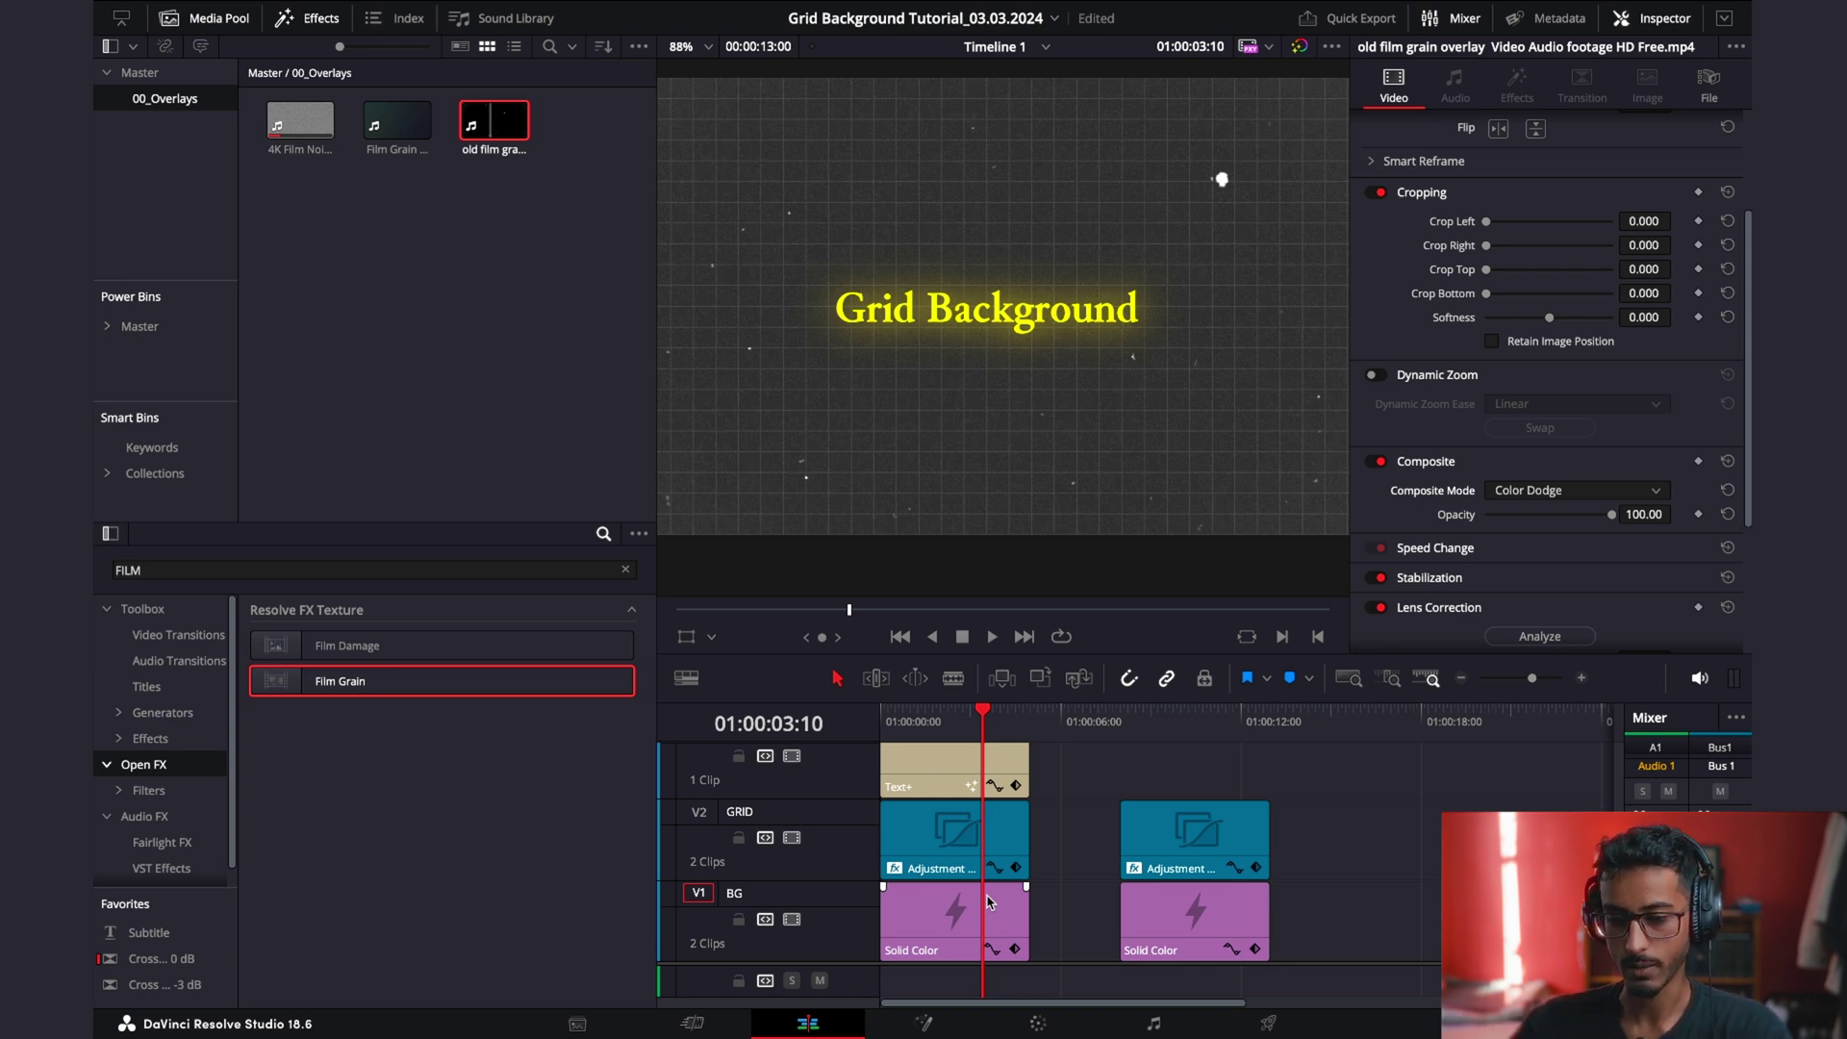
Delete the second Adjustment clip and Solid Color clip from the GRID and BG tracks.
left_click(961, 854)
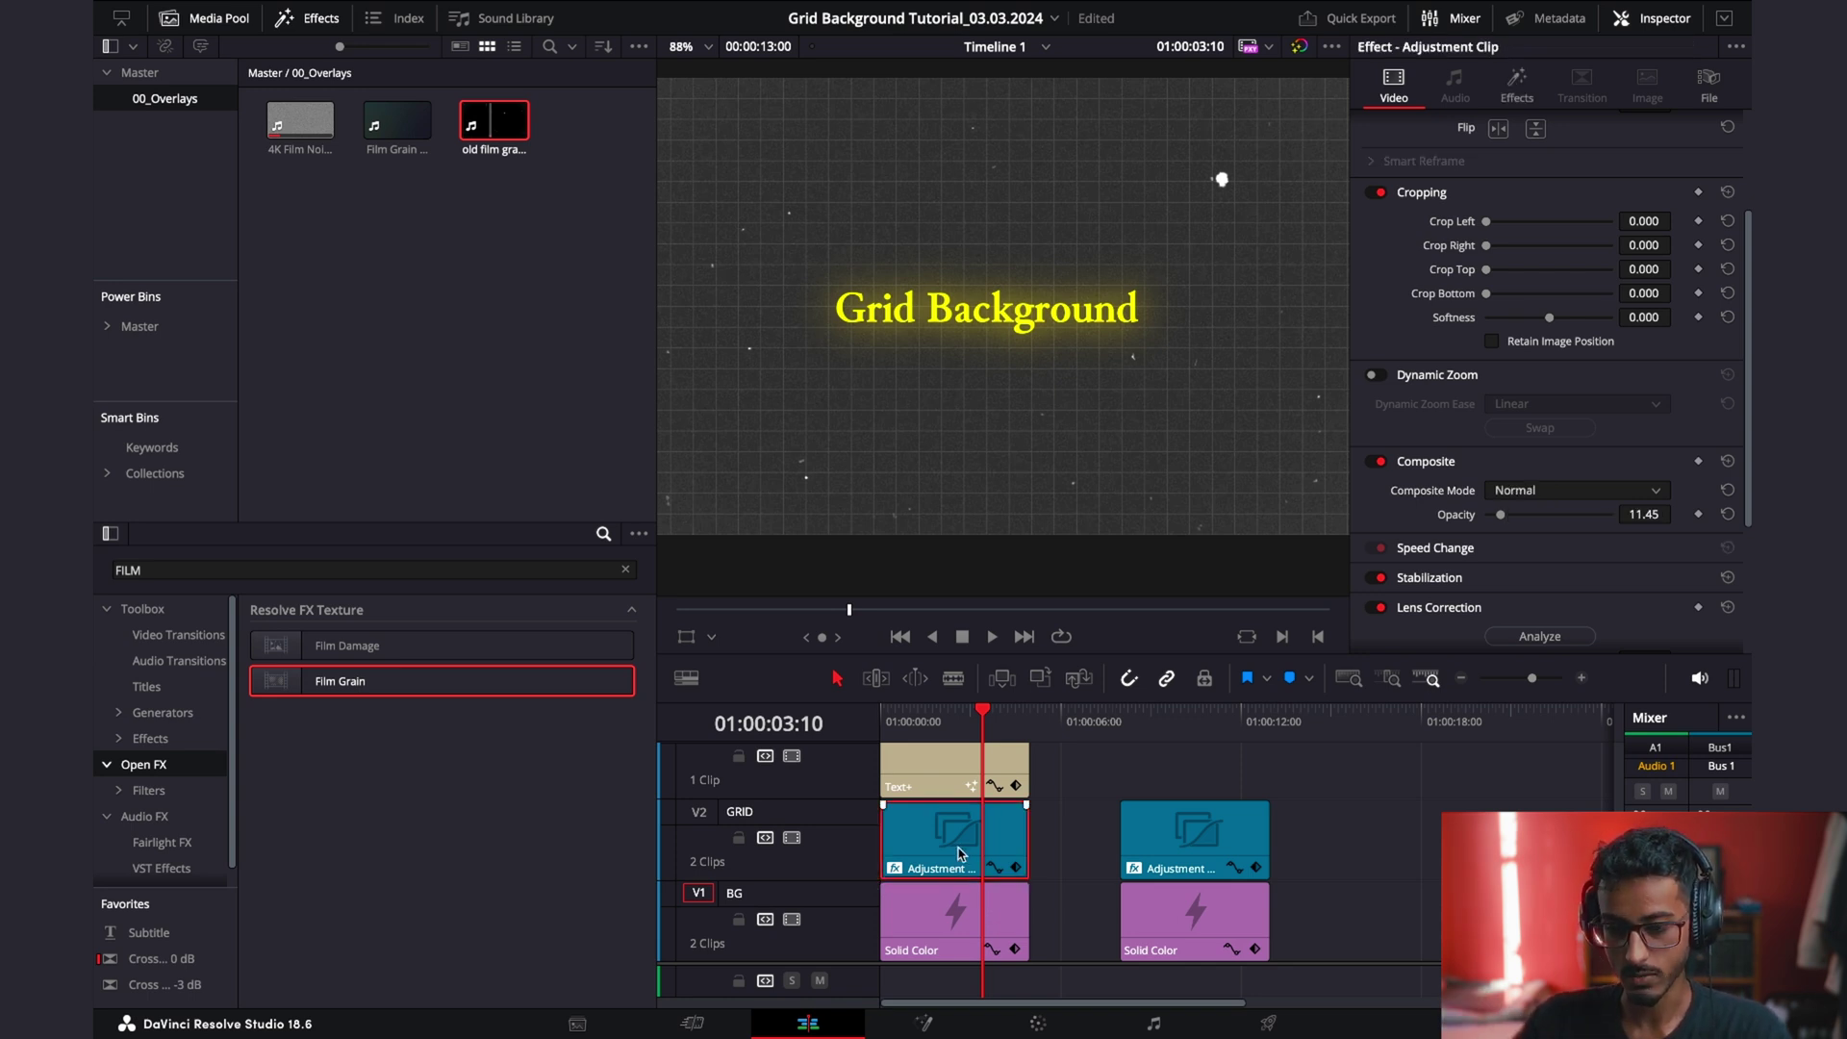
left_click_drag(962, 853, 1149, 846)
left_click_drag(1327, 877, 1185, 961)
key("Delete")
Select the remaining grid Adjustment clip and background Solid Color clip together.
left_click_drag(975, 837, 933, 851)
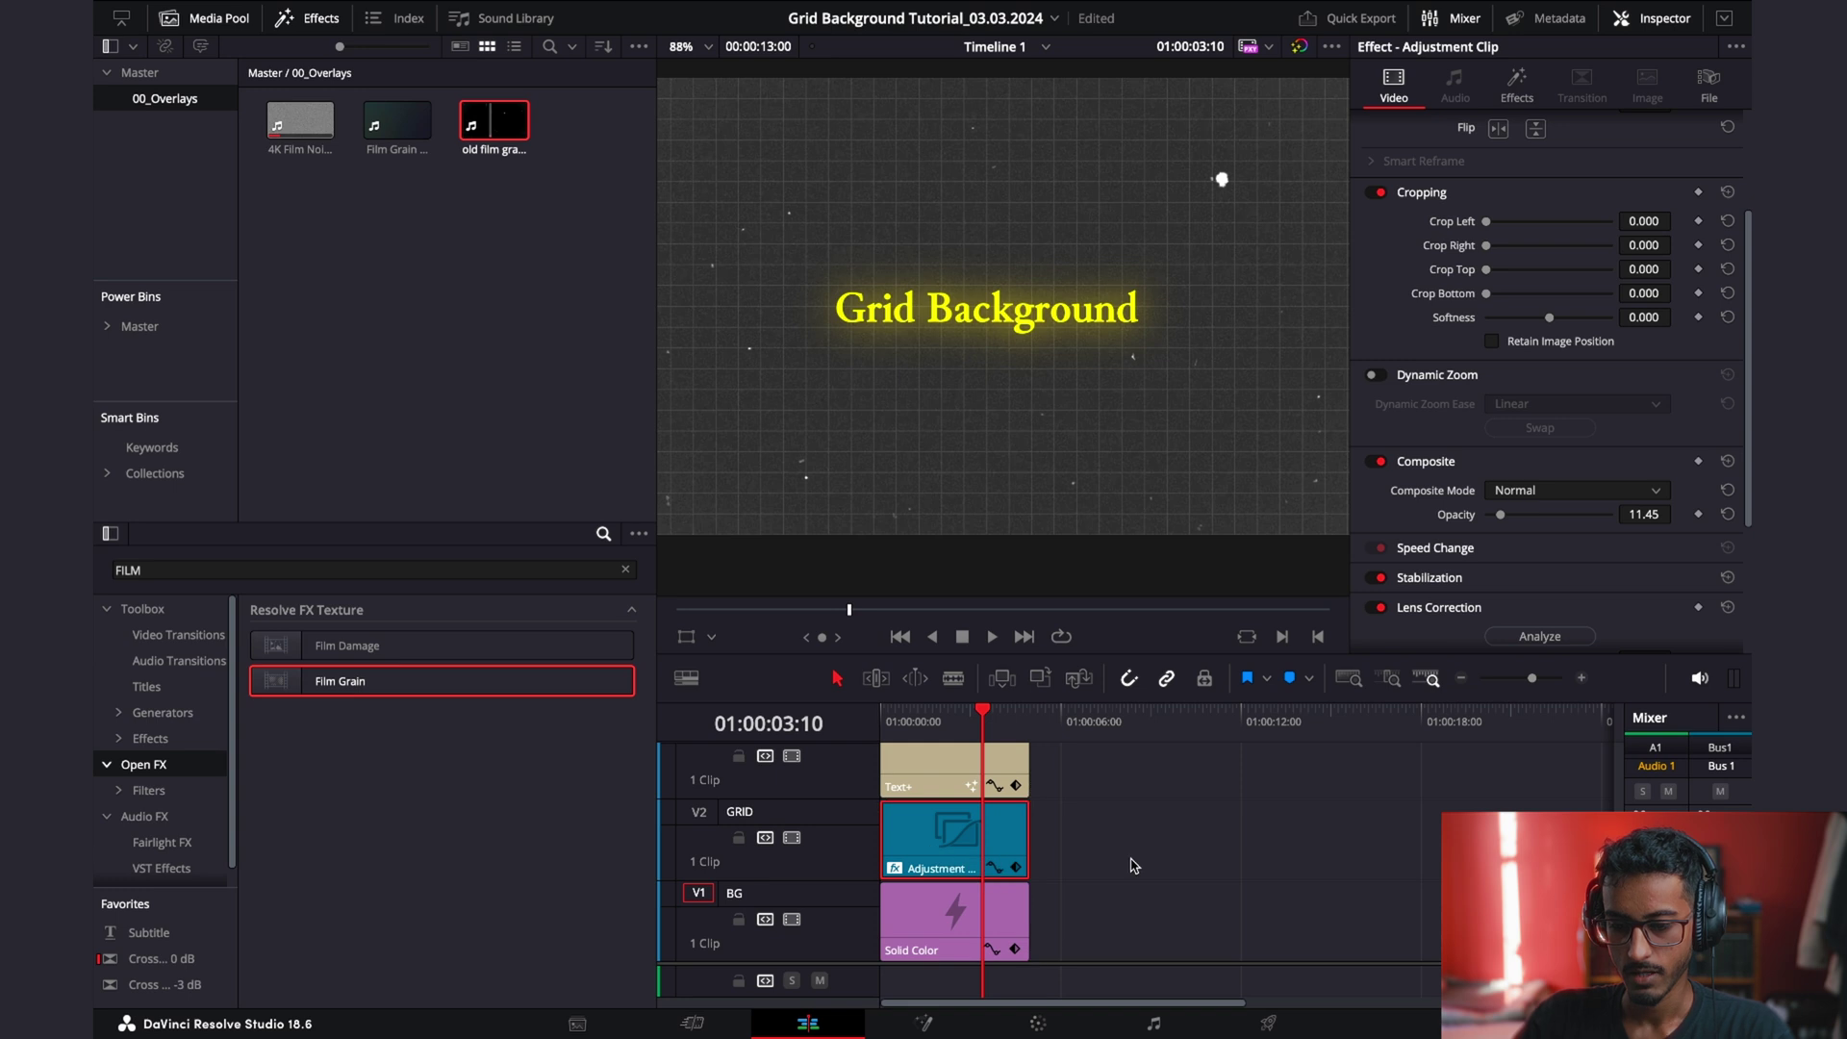
mouse_move(959, 918)
left_mouse_down()
mouse_move(1176, 918)
mouse_move(961, 918)
left_mouse_up()
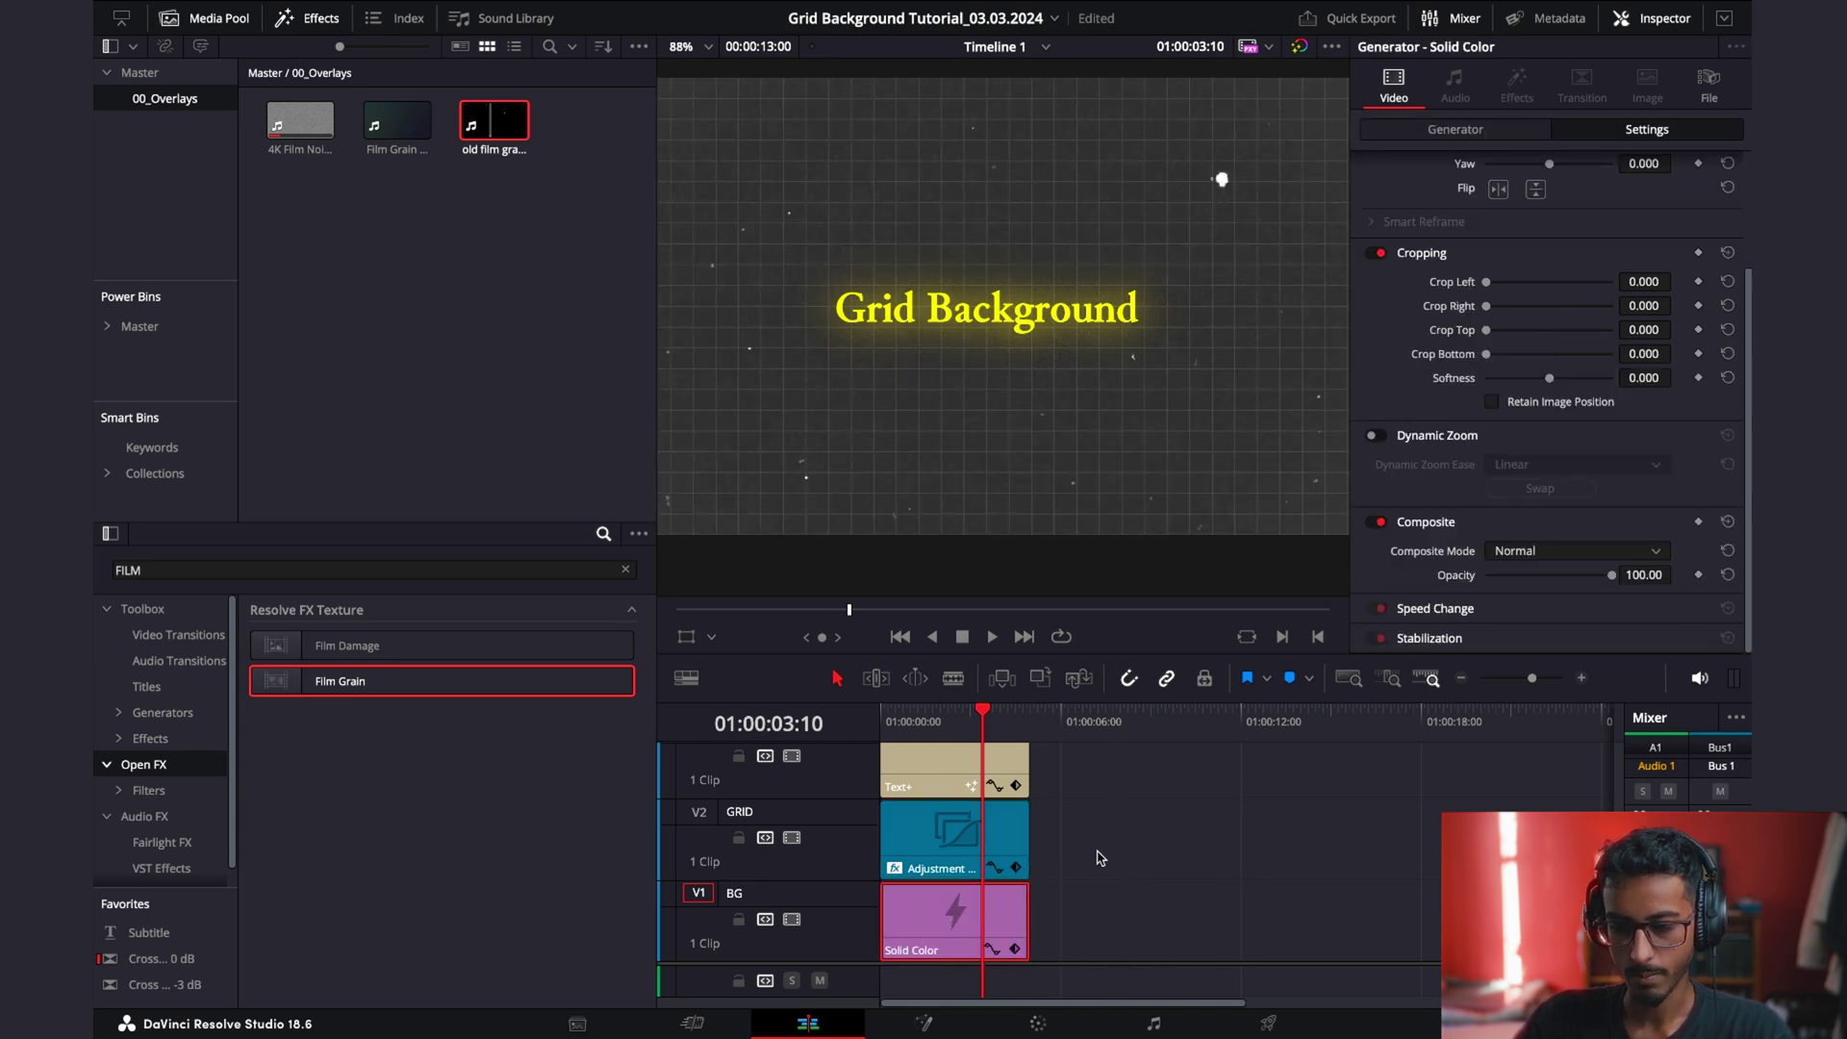
right_click(996, 925)
key("Escape")
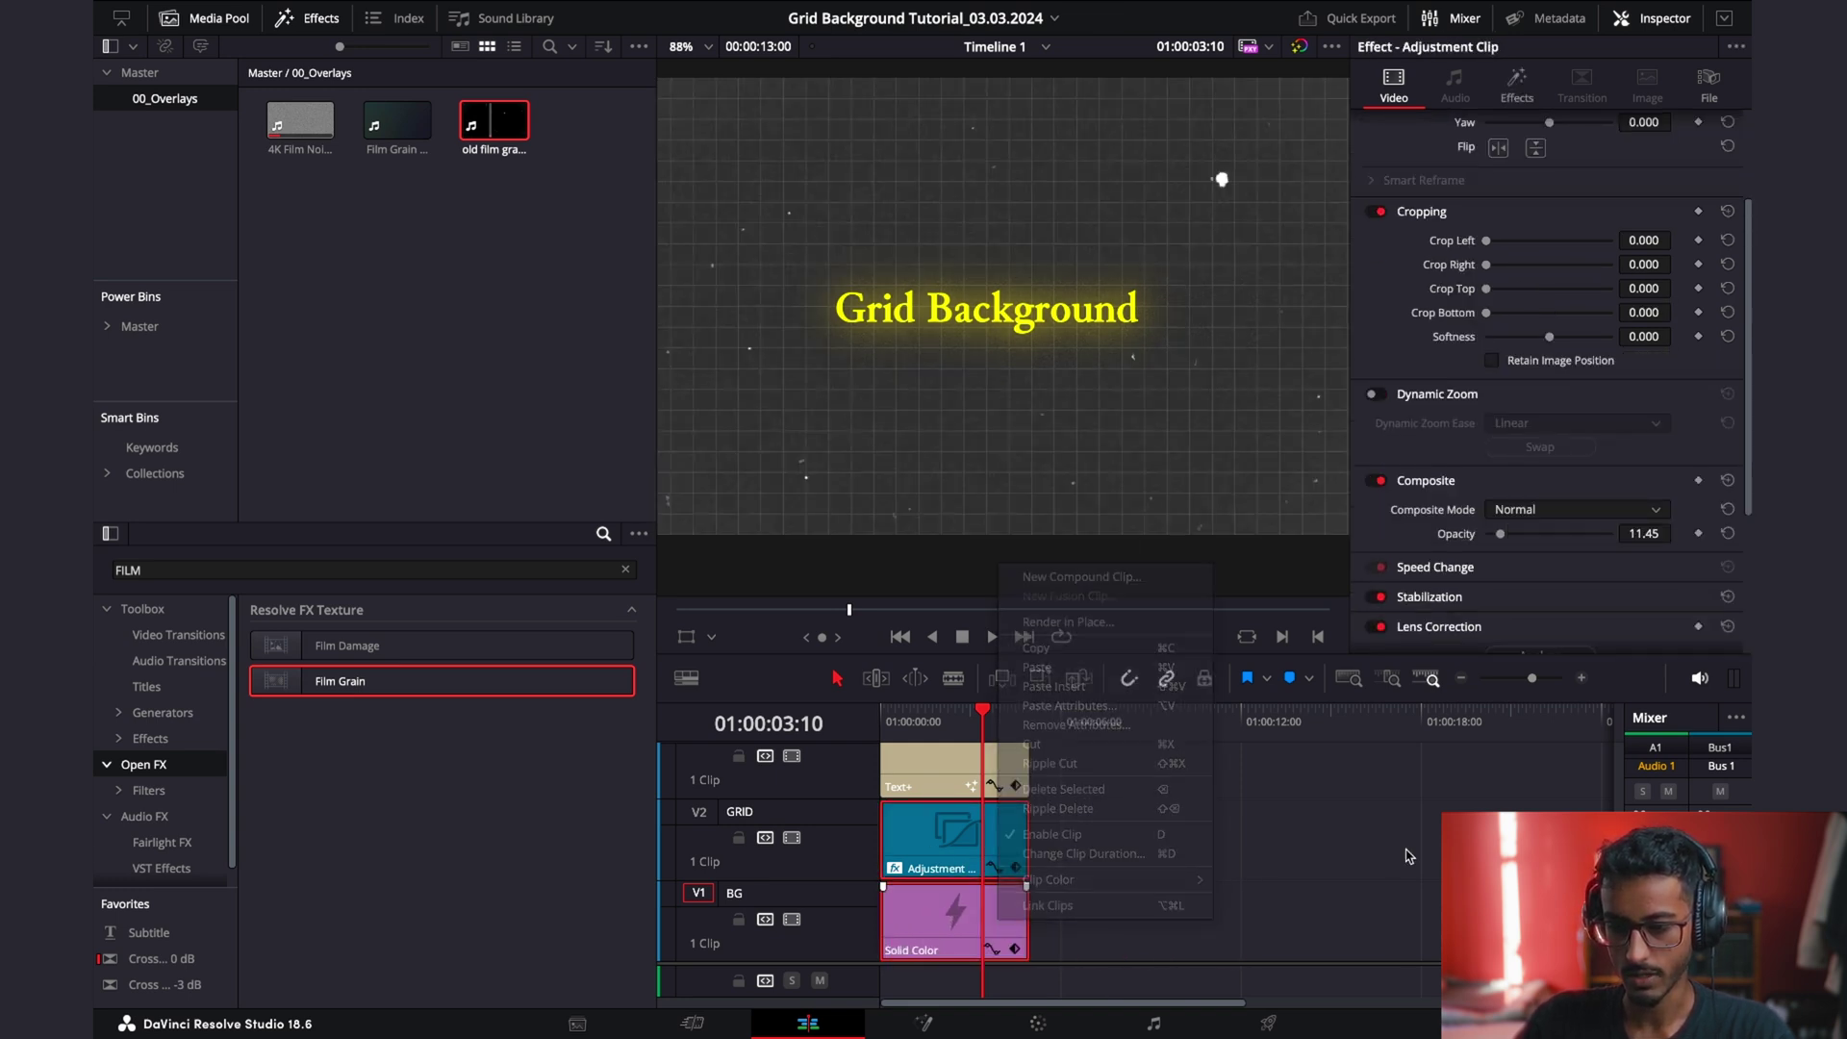
left_click_drag(1195, 817, 983, 926)
Merge the selected grid and background clips into a compound clip named BASE_BACKGROUND.
right_click(983, 926)
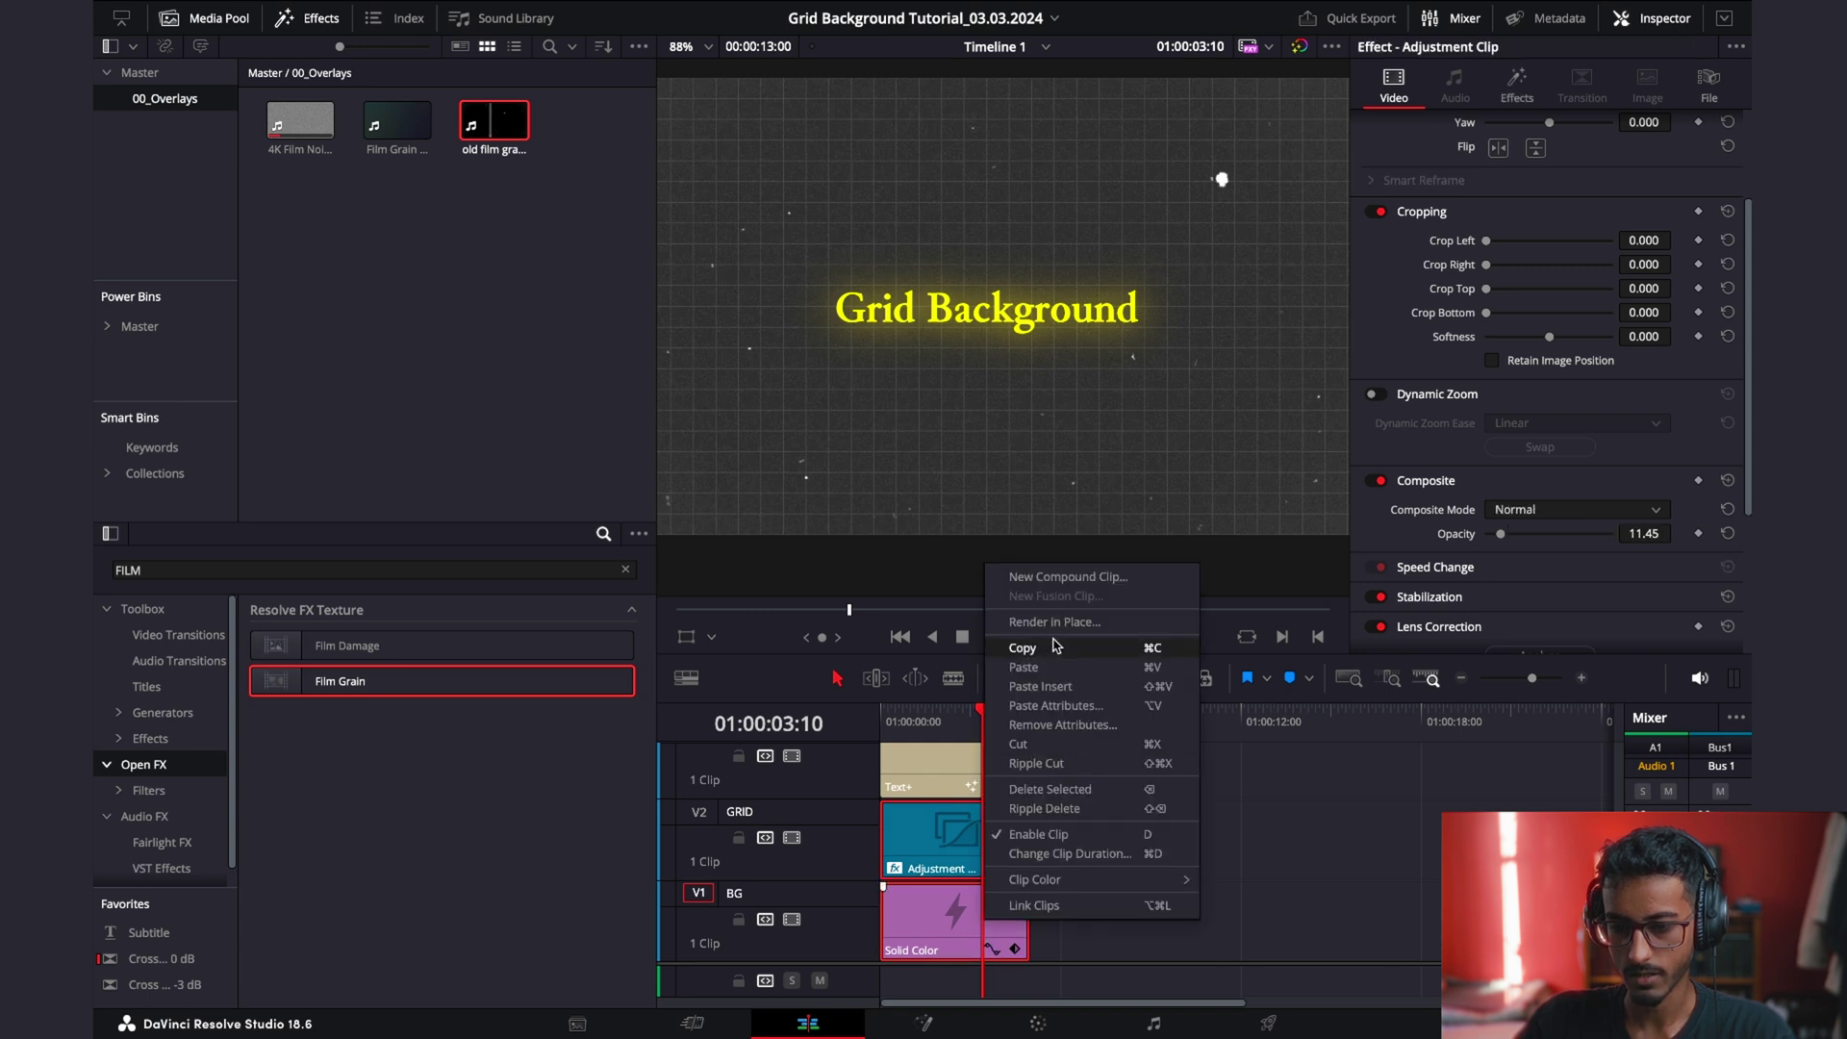
left_click(1078, 577)
key("BackSpace")
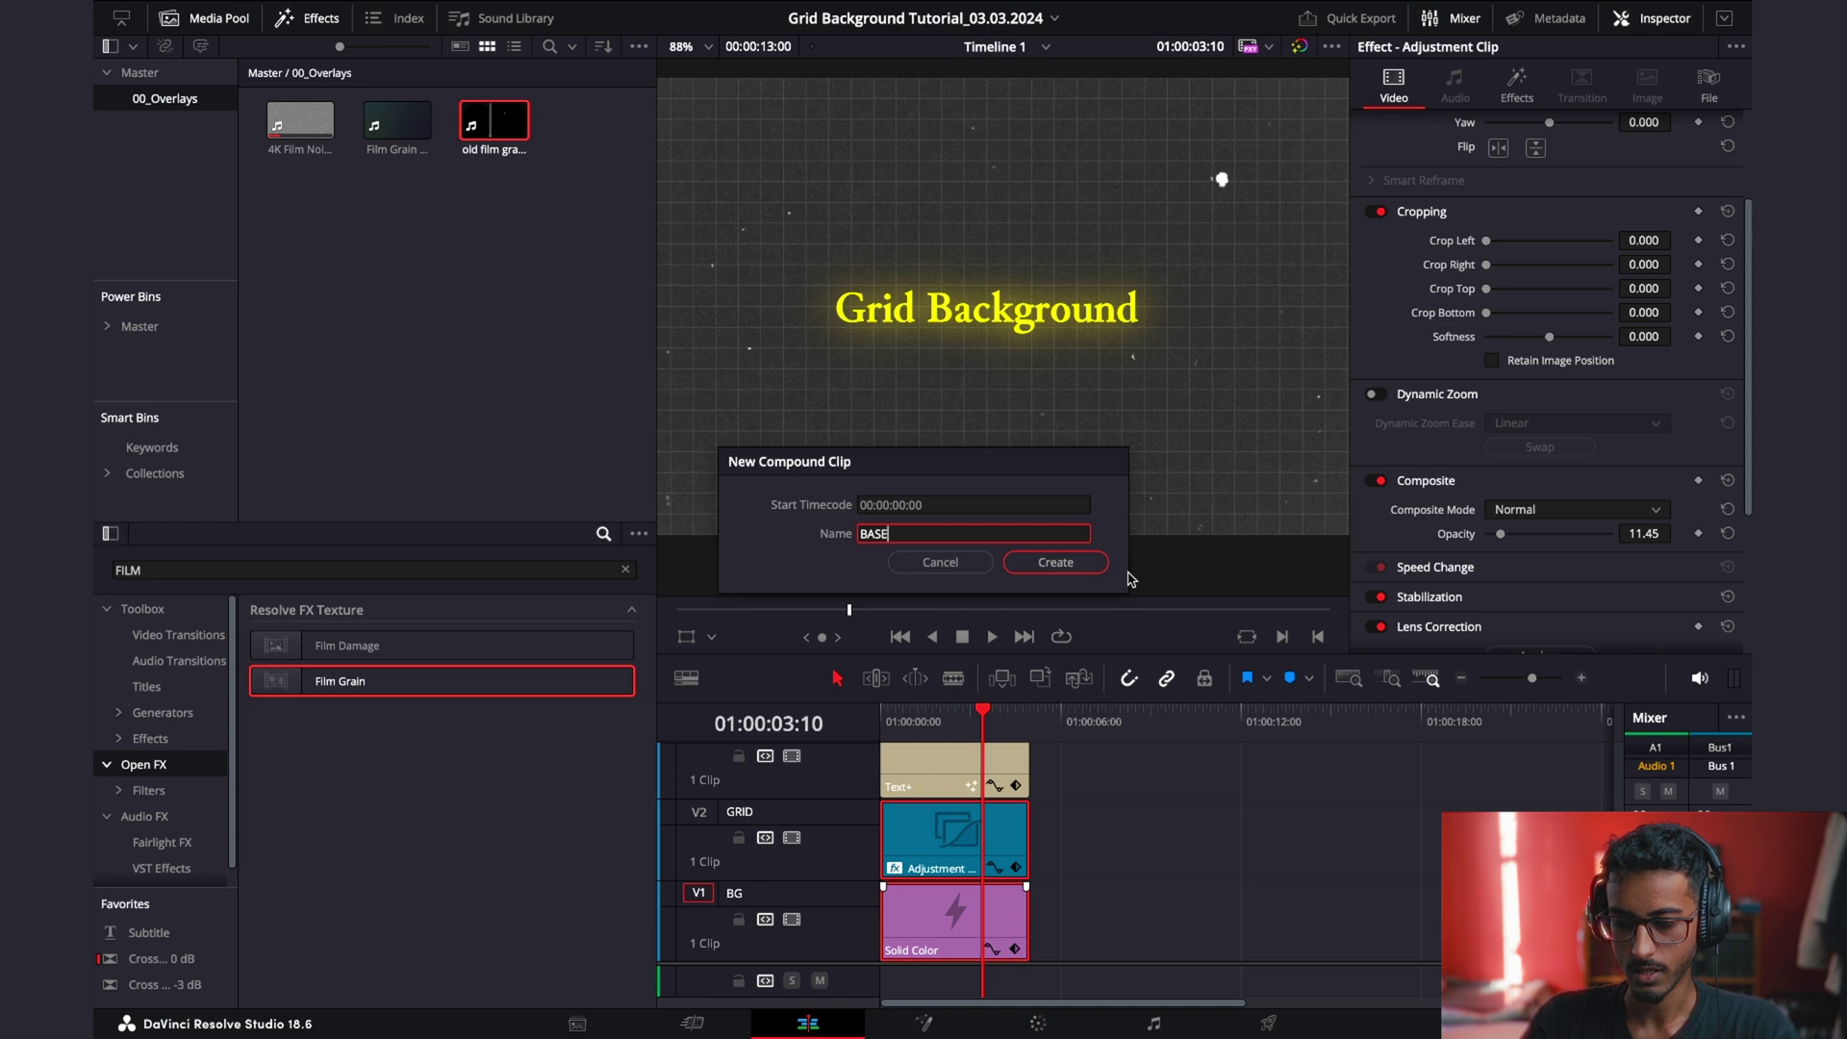
type("BASE_BACKGROUND")
left_click(1068, 565)
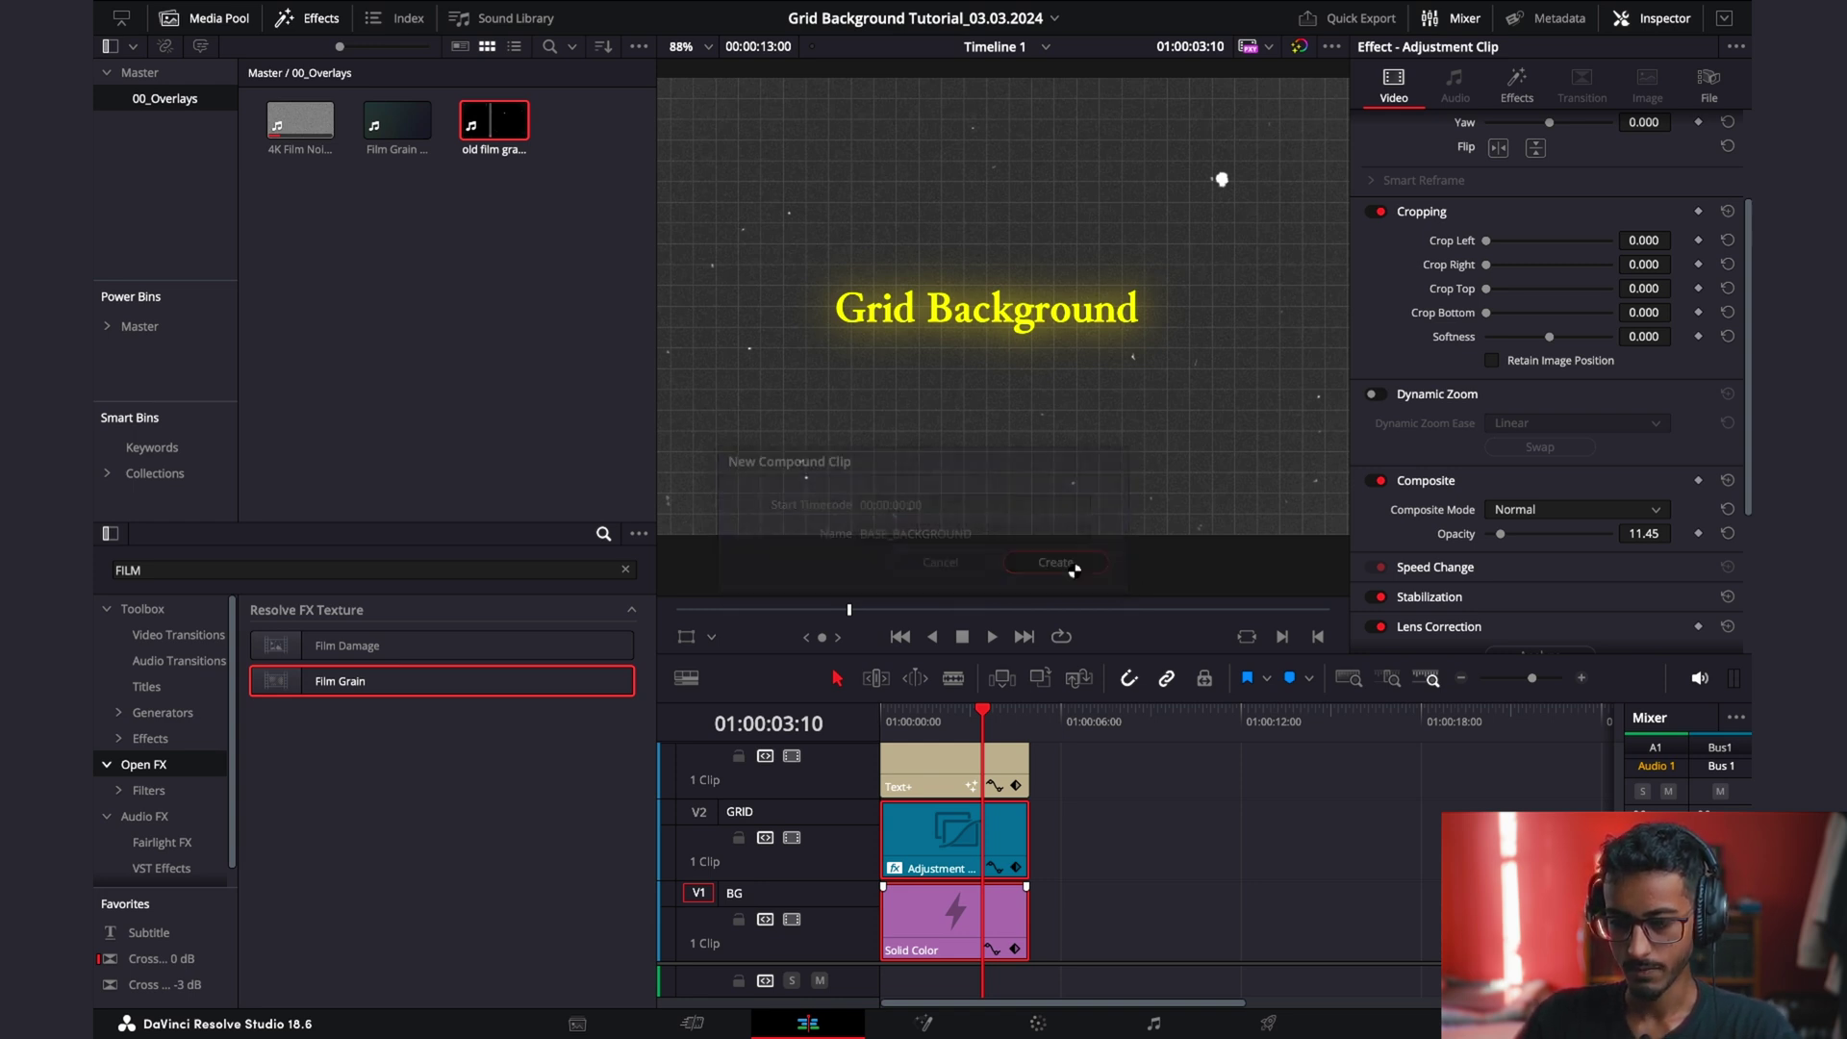
left_click_drag(956, 915, 912, 909)
Reposition the Text+ title and film noise overlay clips among the upper tracks.
scroll(948, 842, "up", 1)
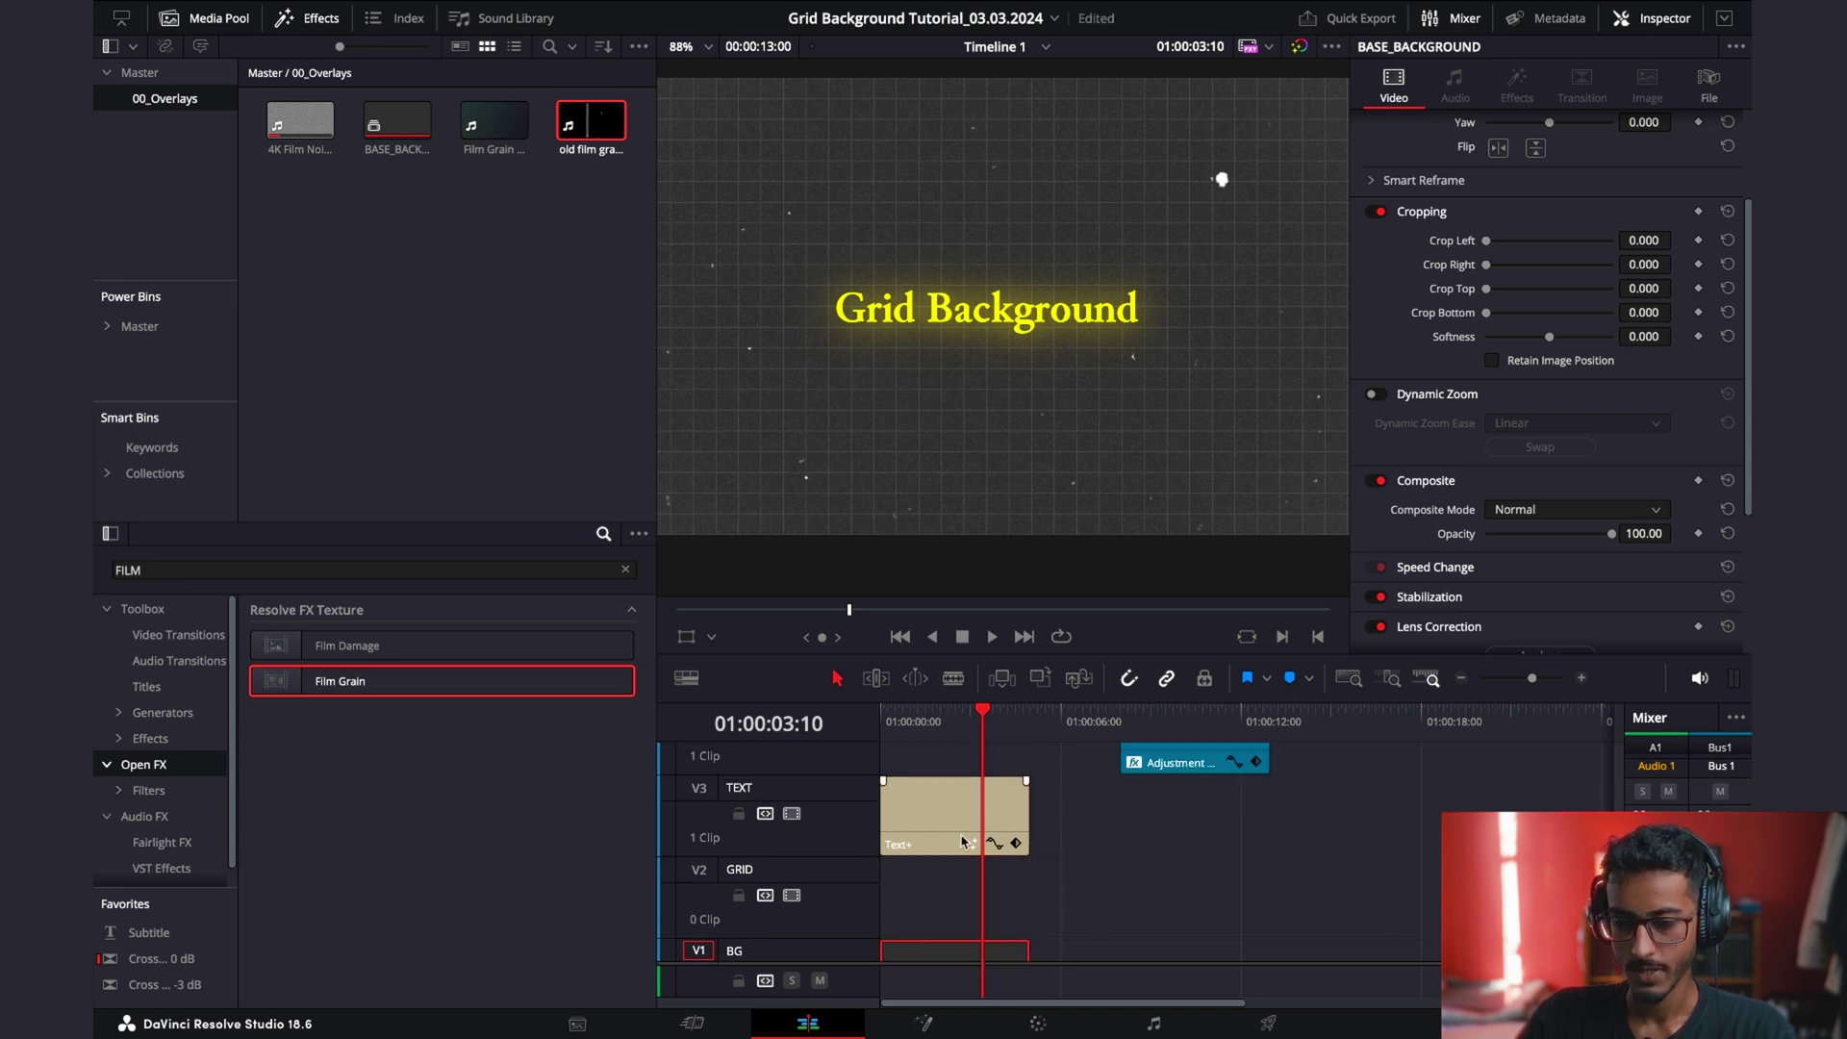
left_click_drag(945, 827, 933, 878)
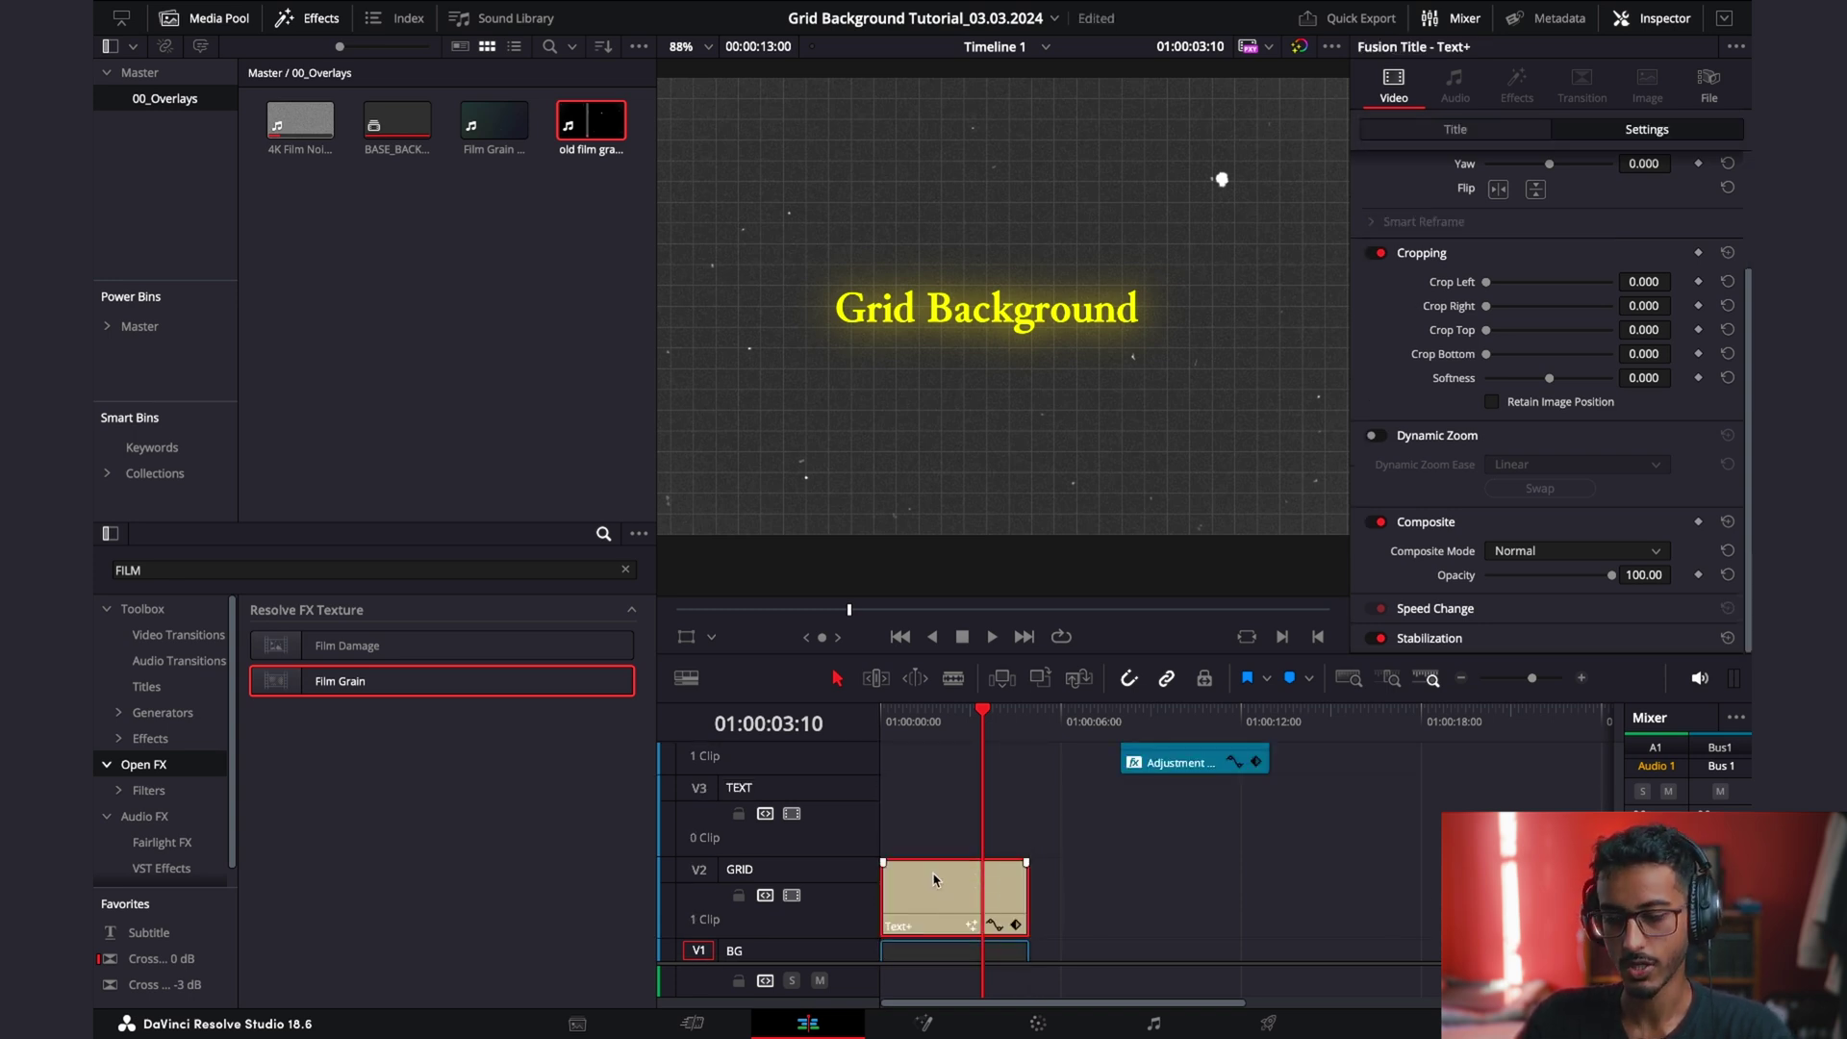
scroll(919, 865, "up", 5)
left_click(968, 856, "ctrl")
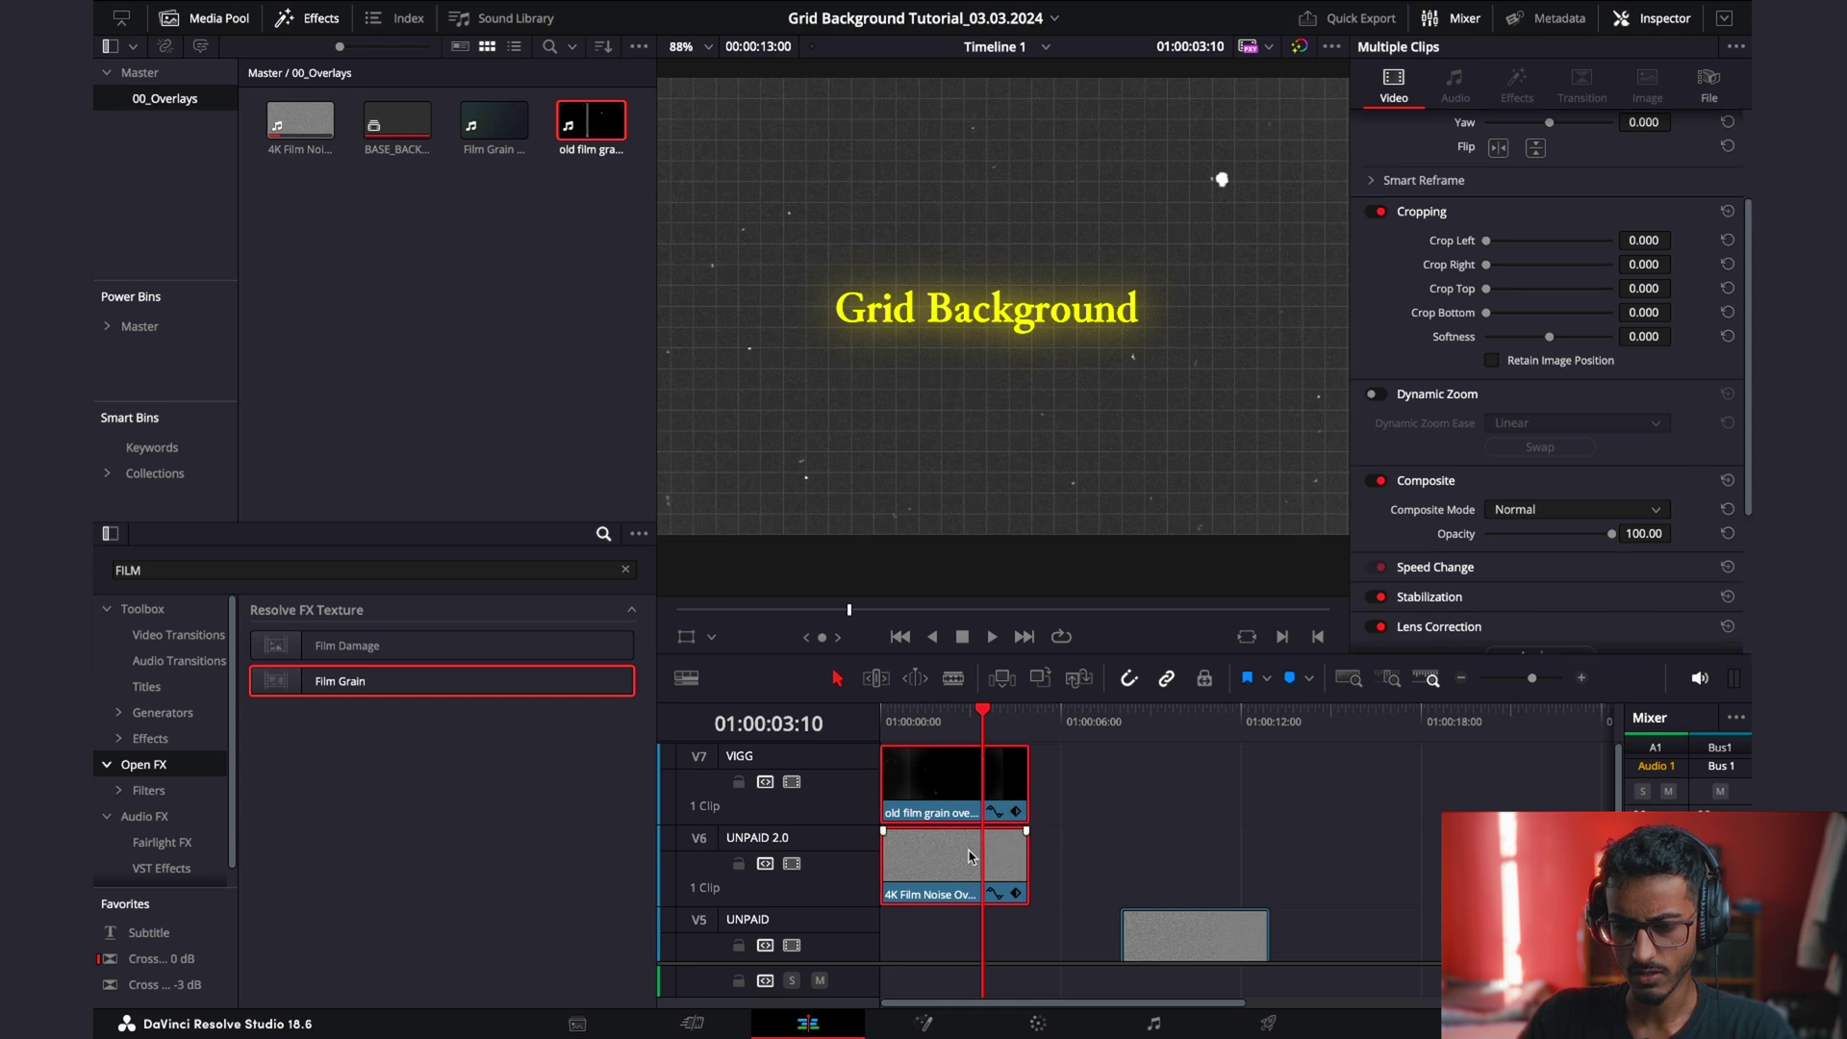
scroll(983, 847, "down", 4)
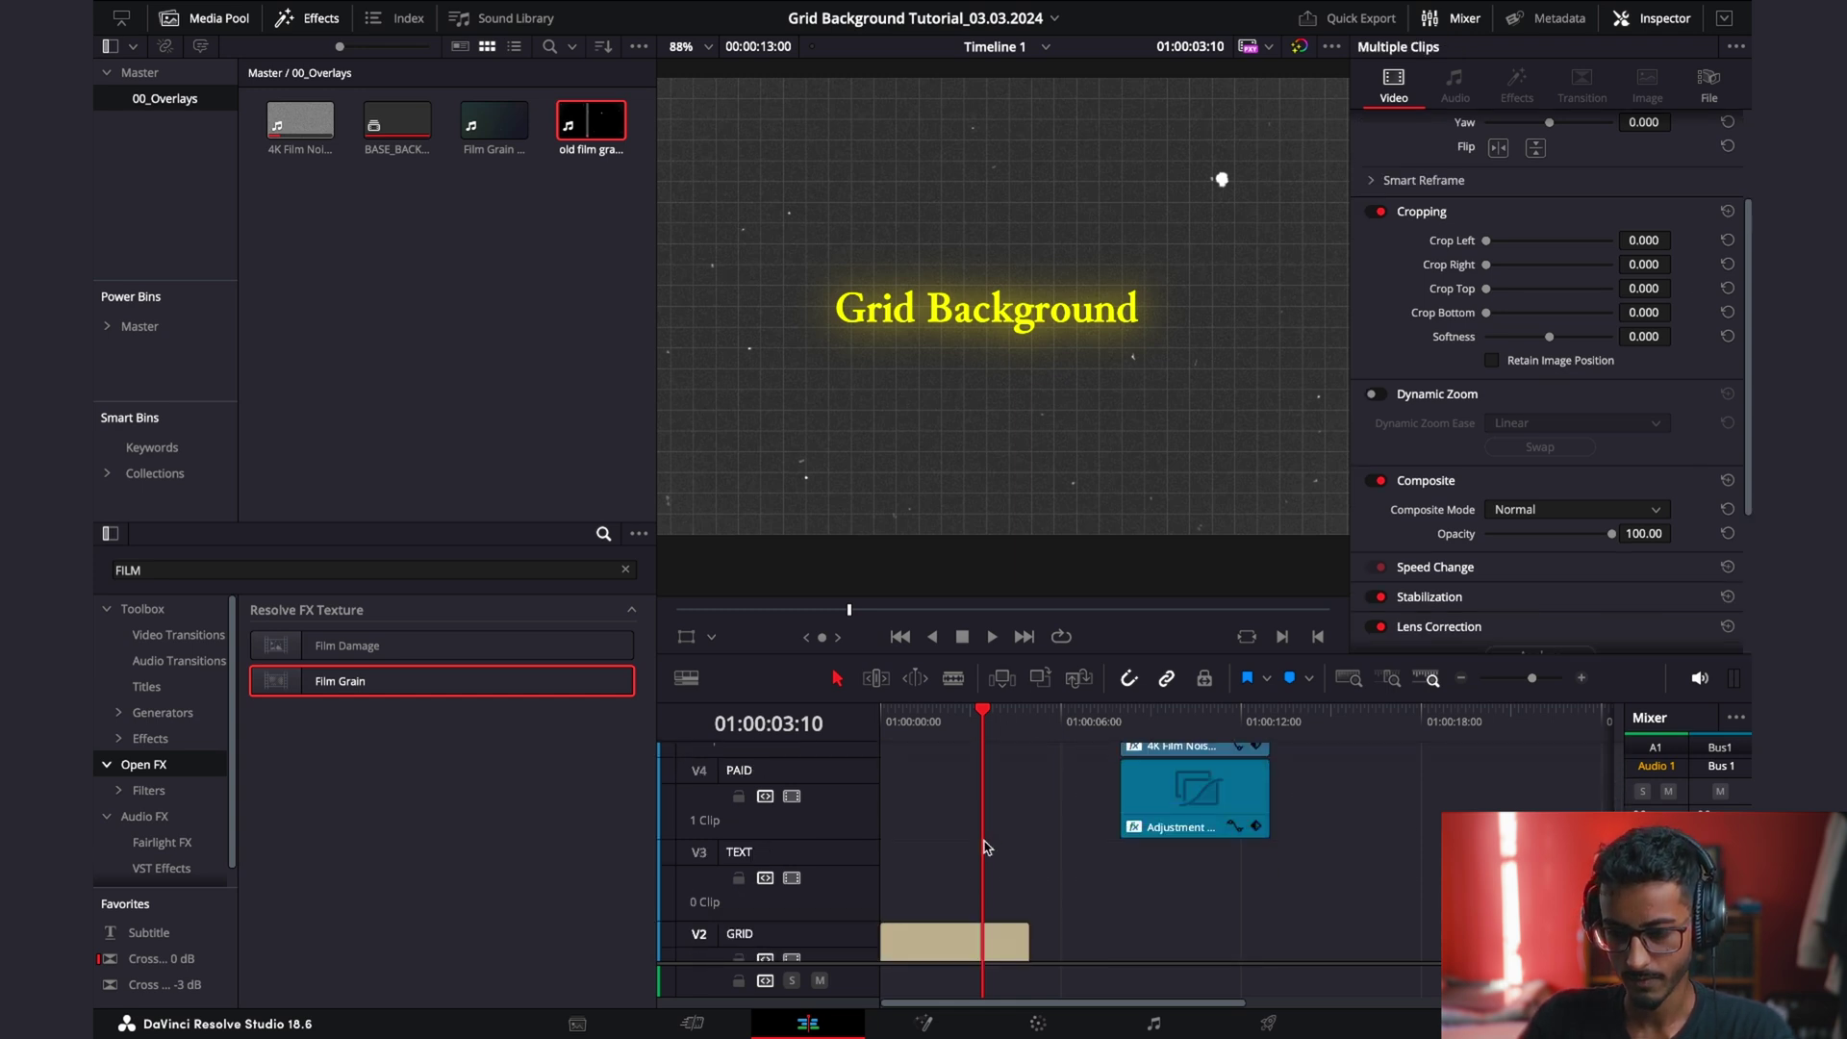
key("ctrl+z")
Undo the BASE_BACKGROUND compound clip to restore the separate Solid Color and Adjustment clips.
scroll(907, 366, "up", 5)
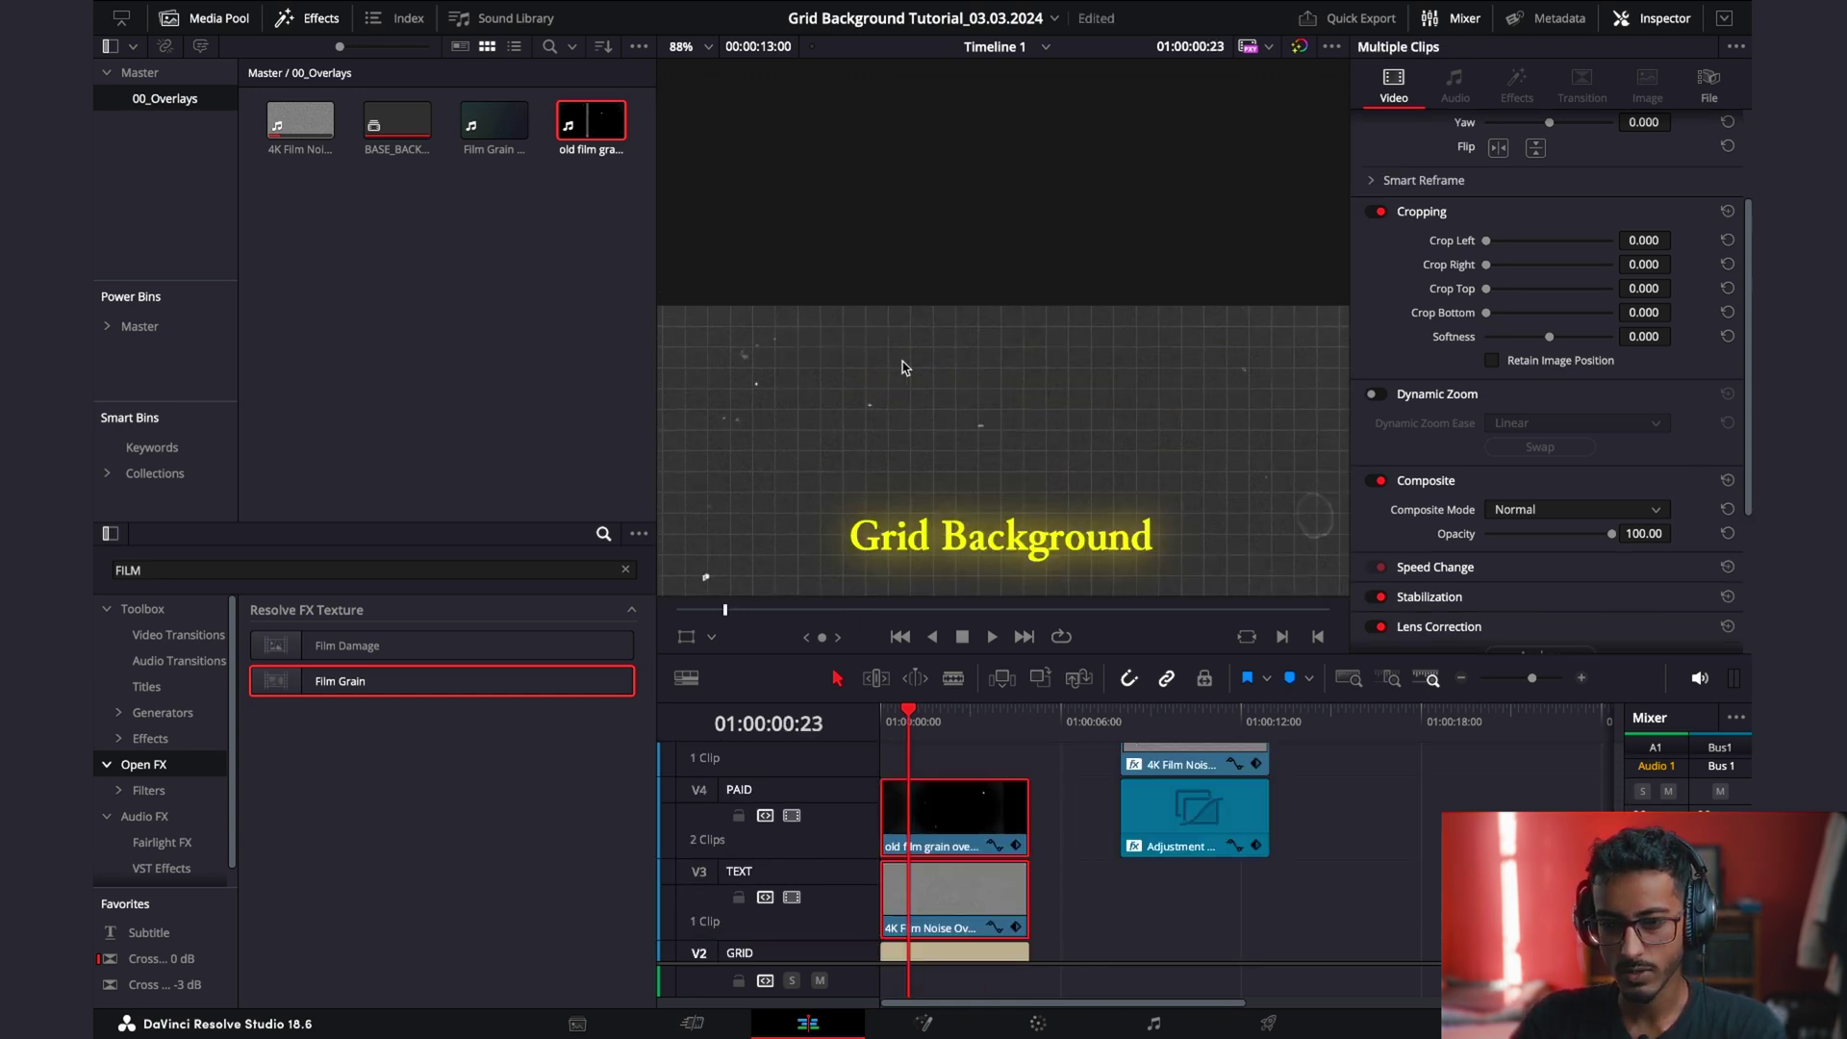
scroll(988, 385, "up", 2)
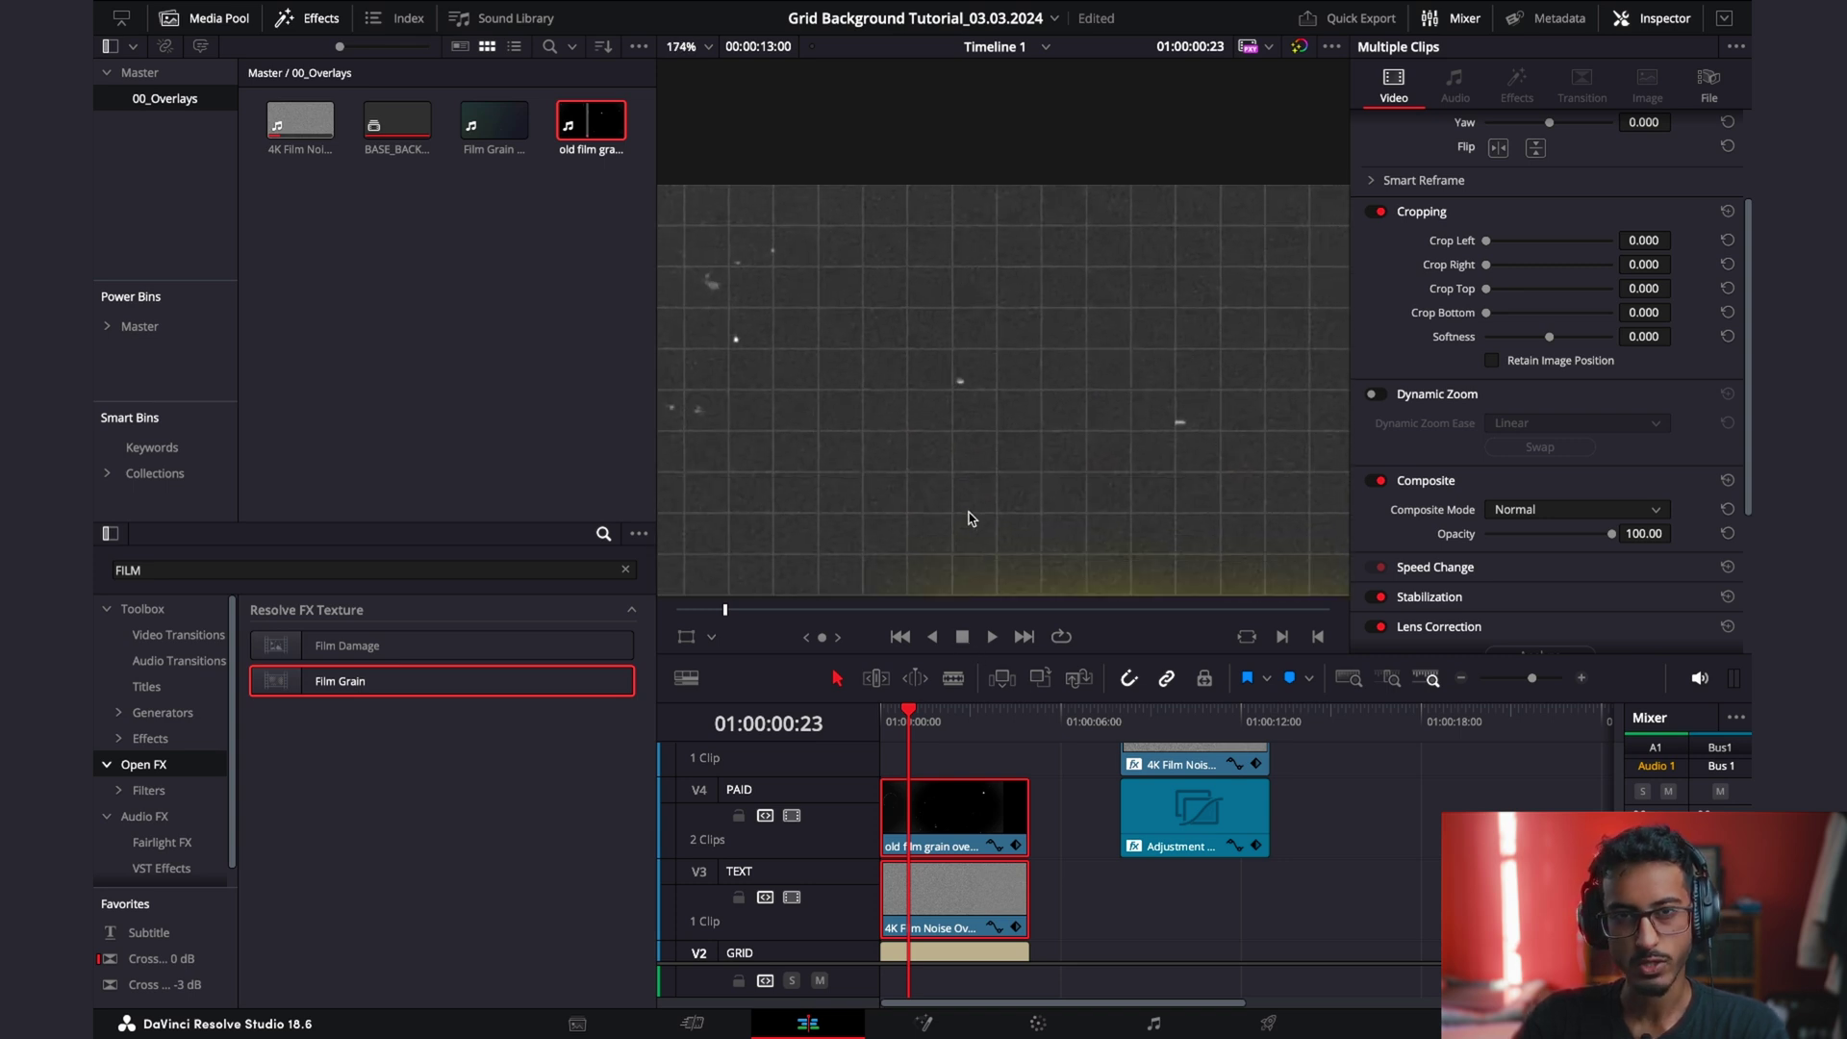
scroll(887, 268, "up", 2)
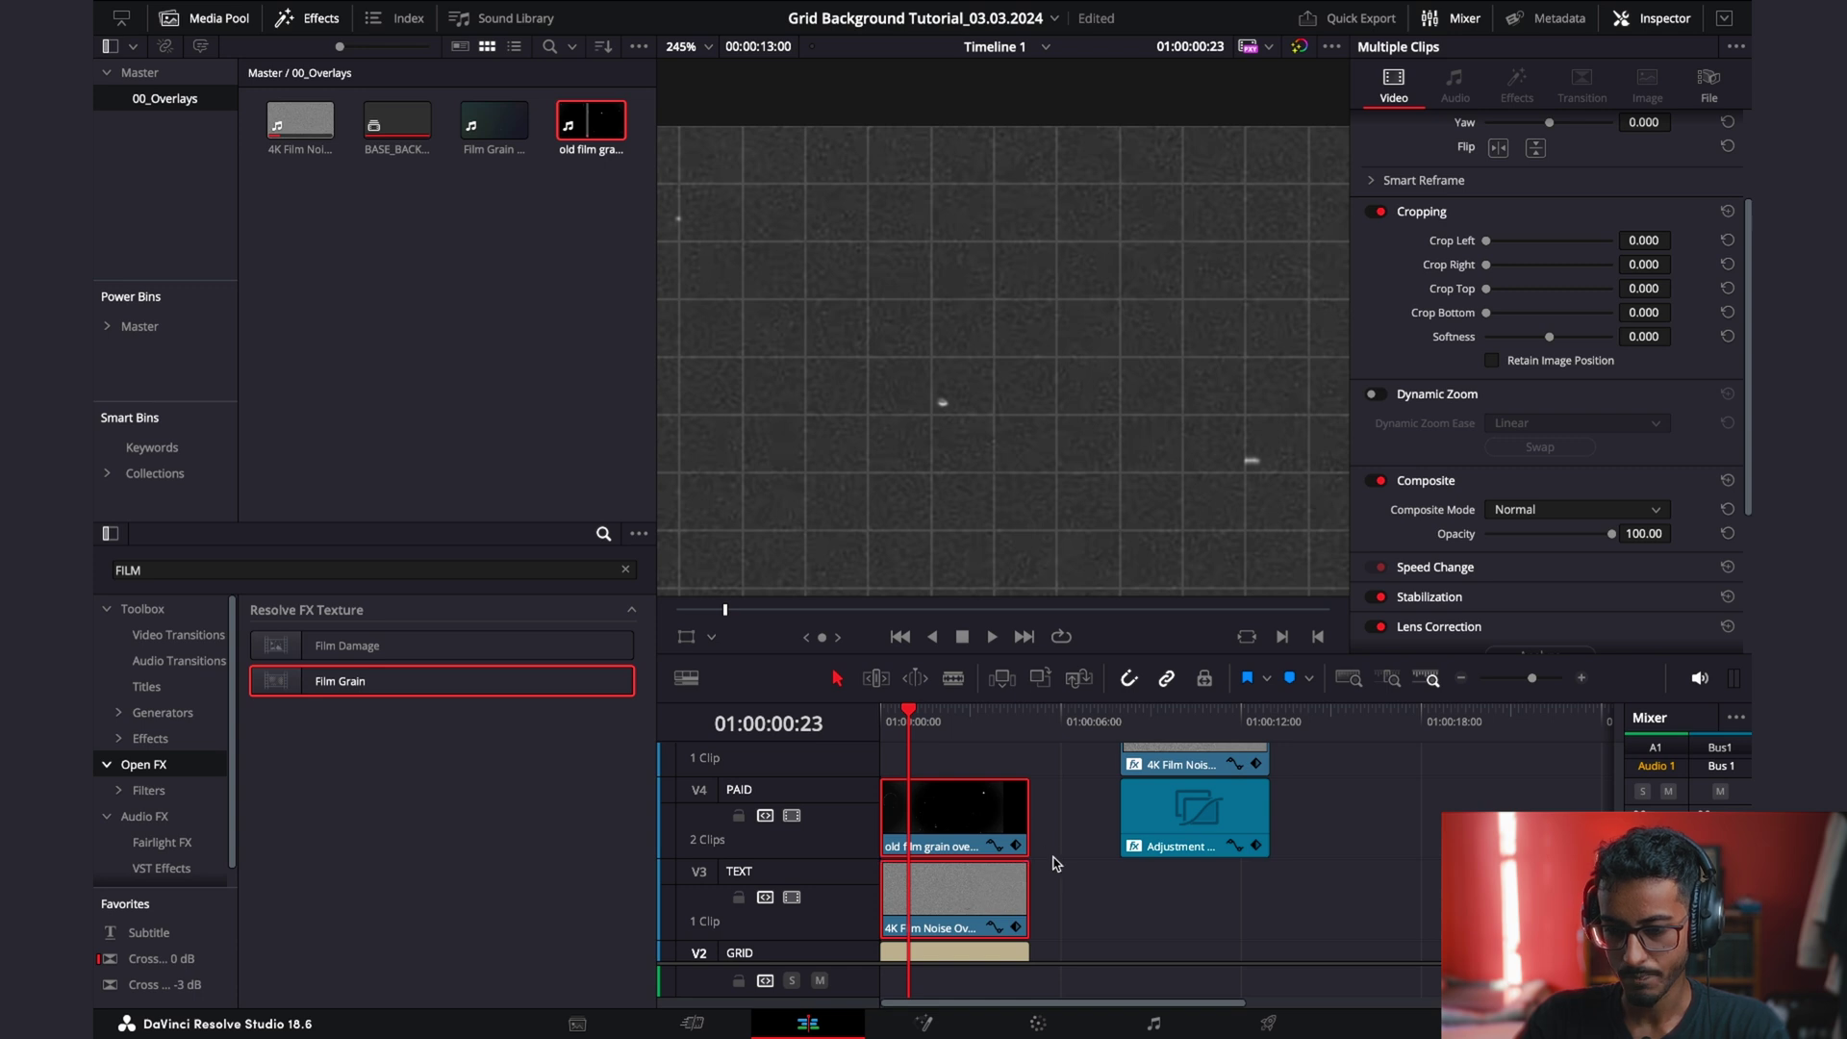
scroll(988, 899, "down", 3)
scroll(986, 899, "up", 3)
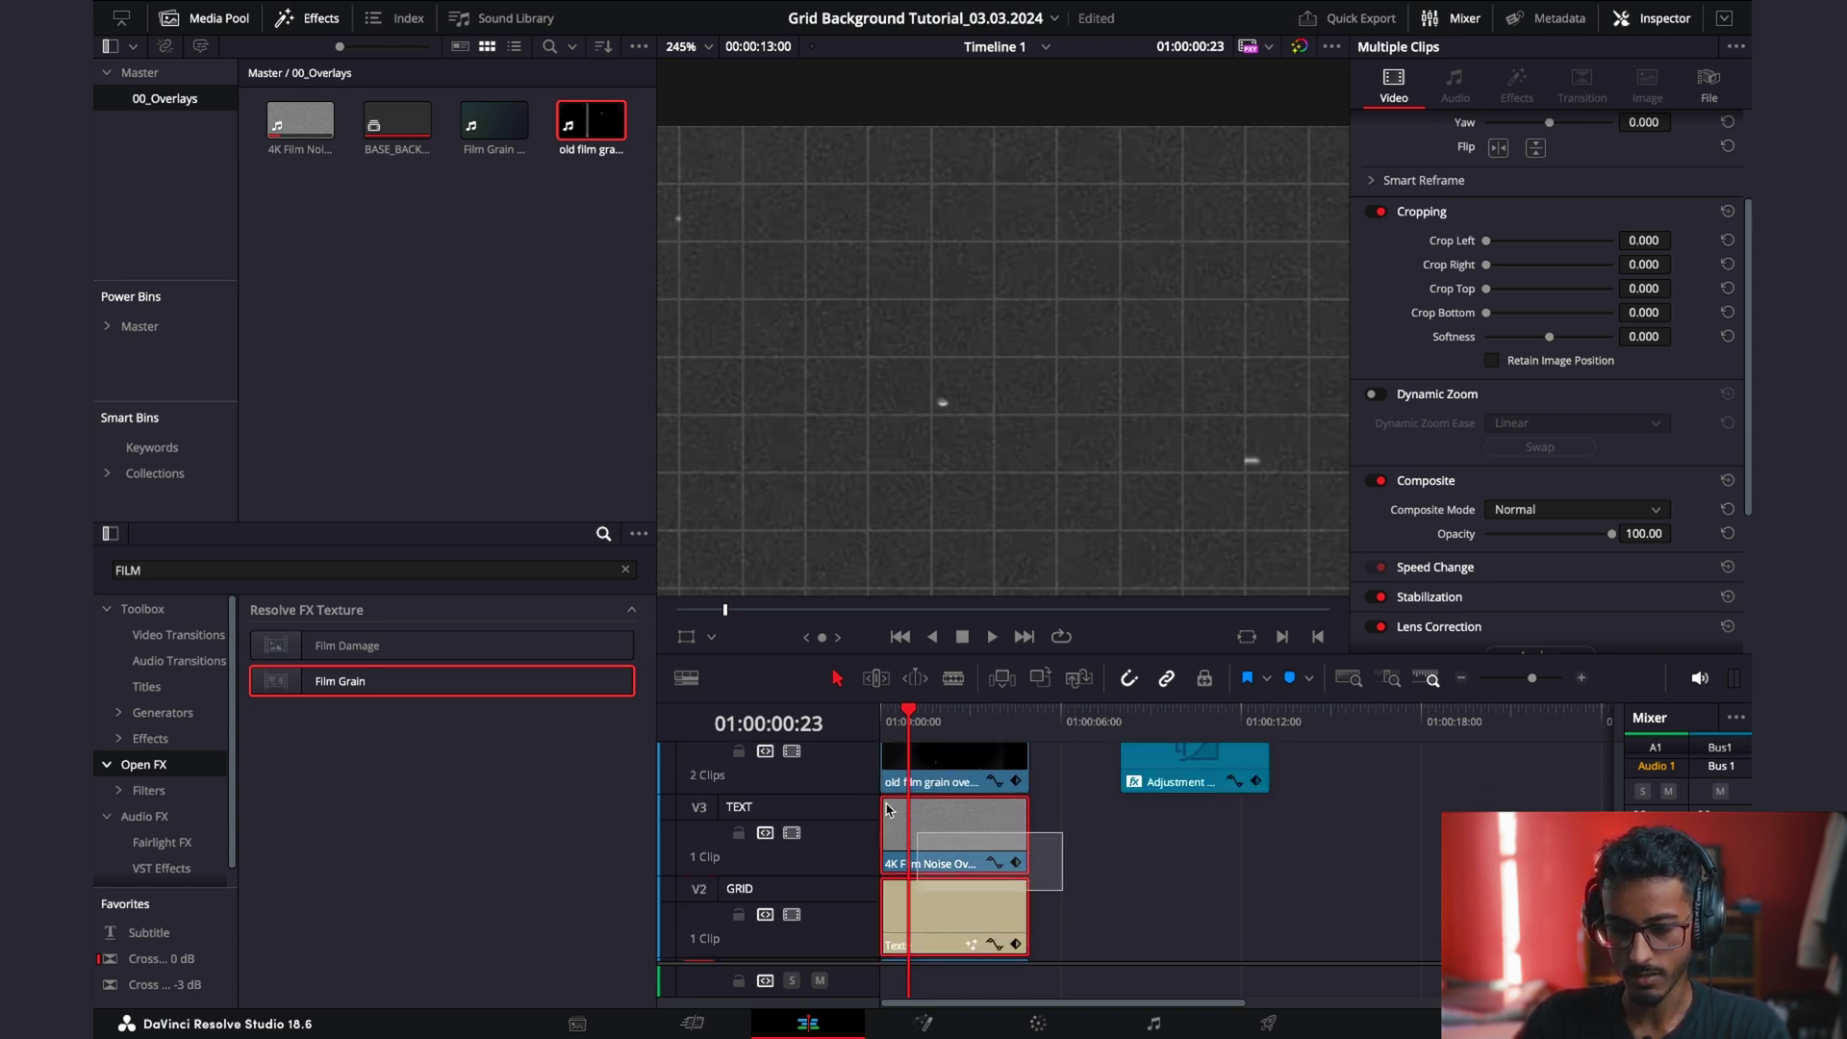
left_click(967, 826)
scroll(966, 827, "down", 3)
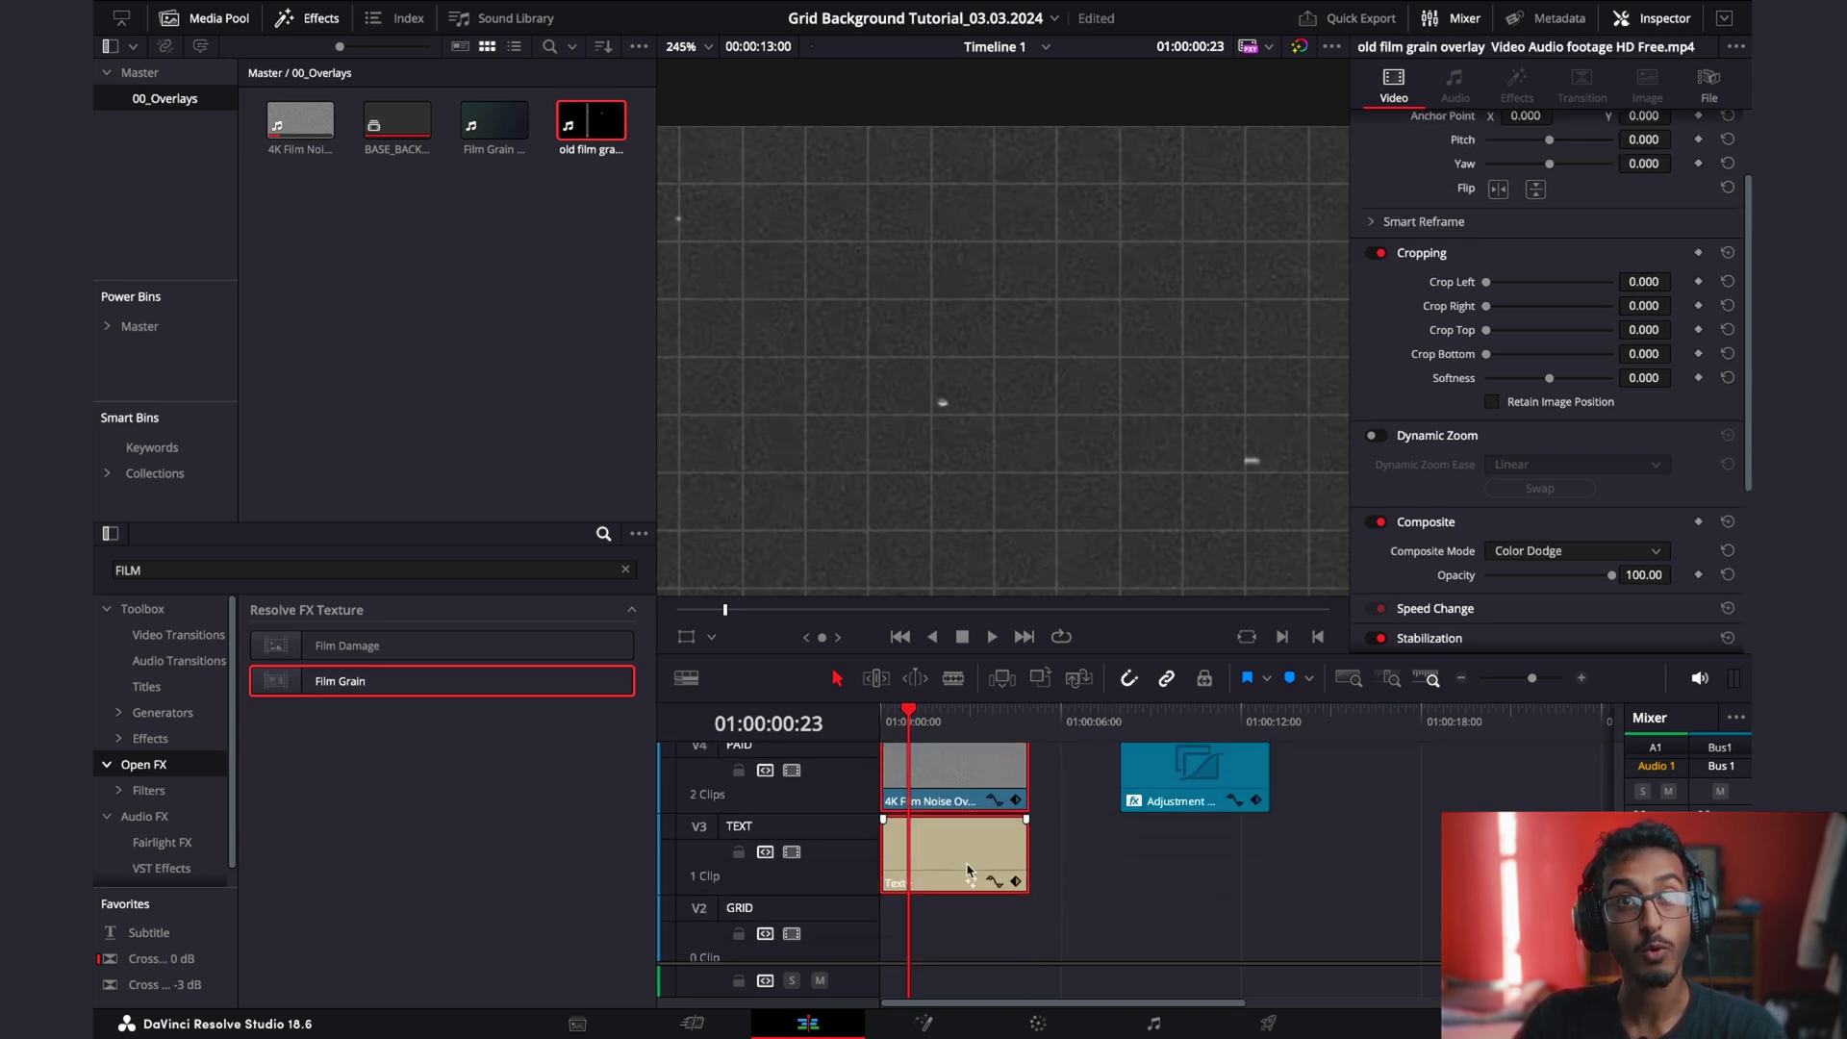
left_click(990, 925)
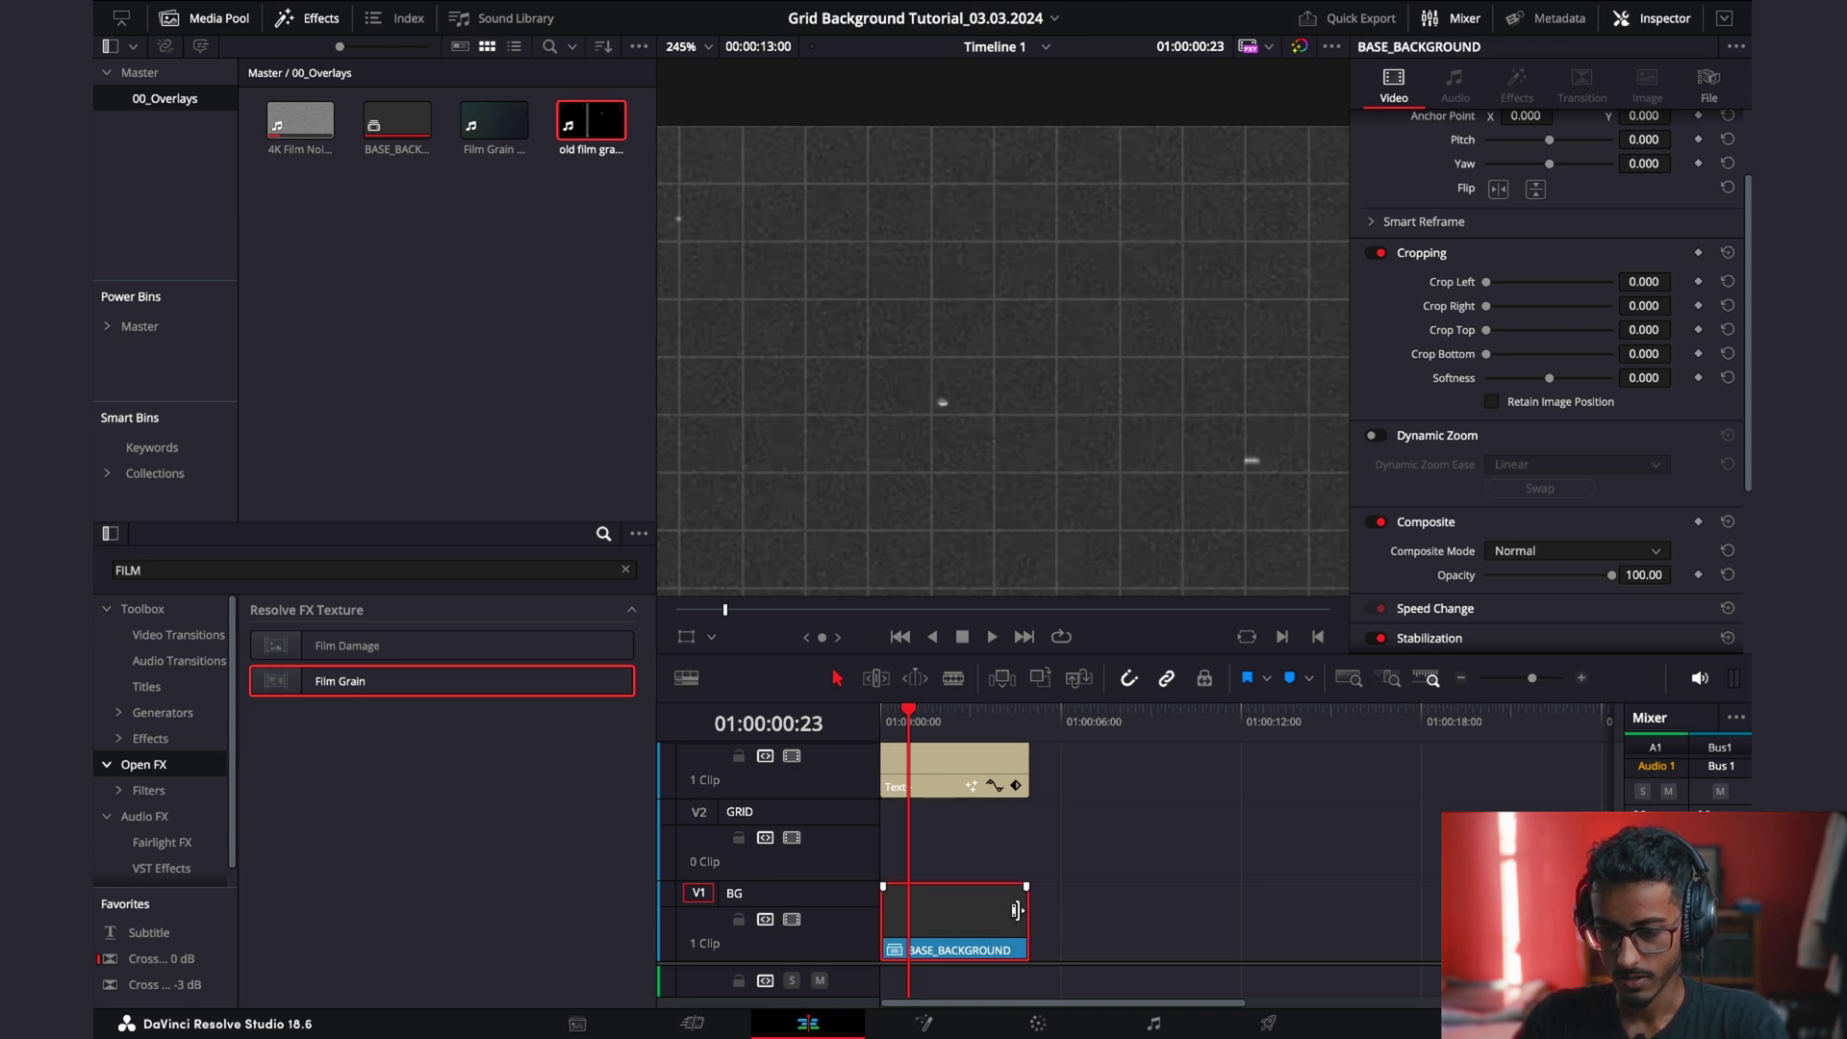
key("ctrl+z")
key("ctrl+z")
key("ctrl+z")
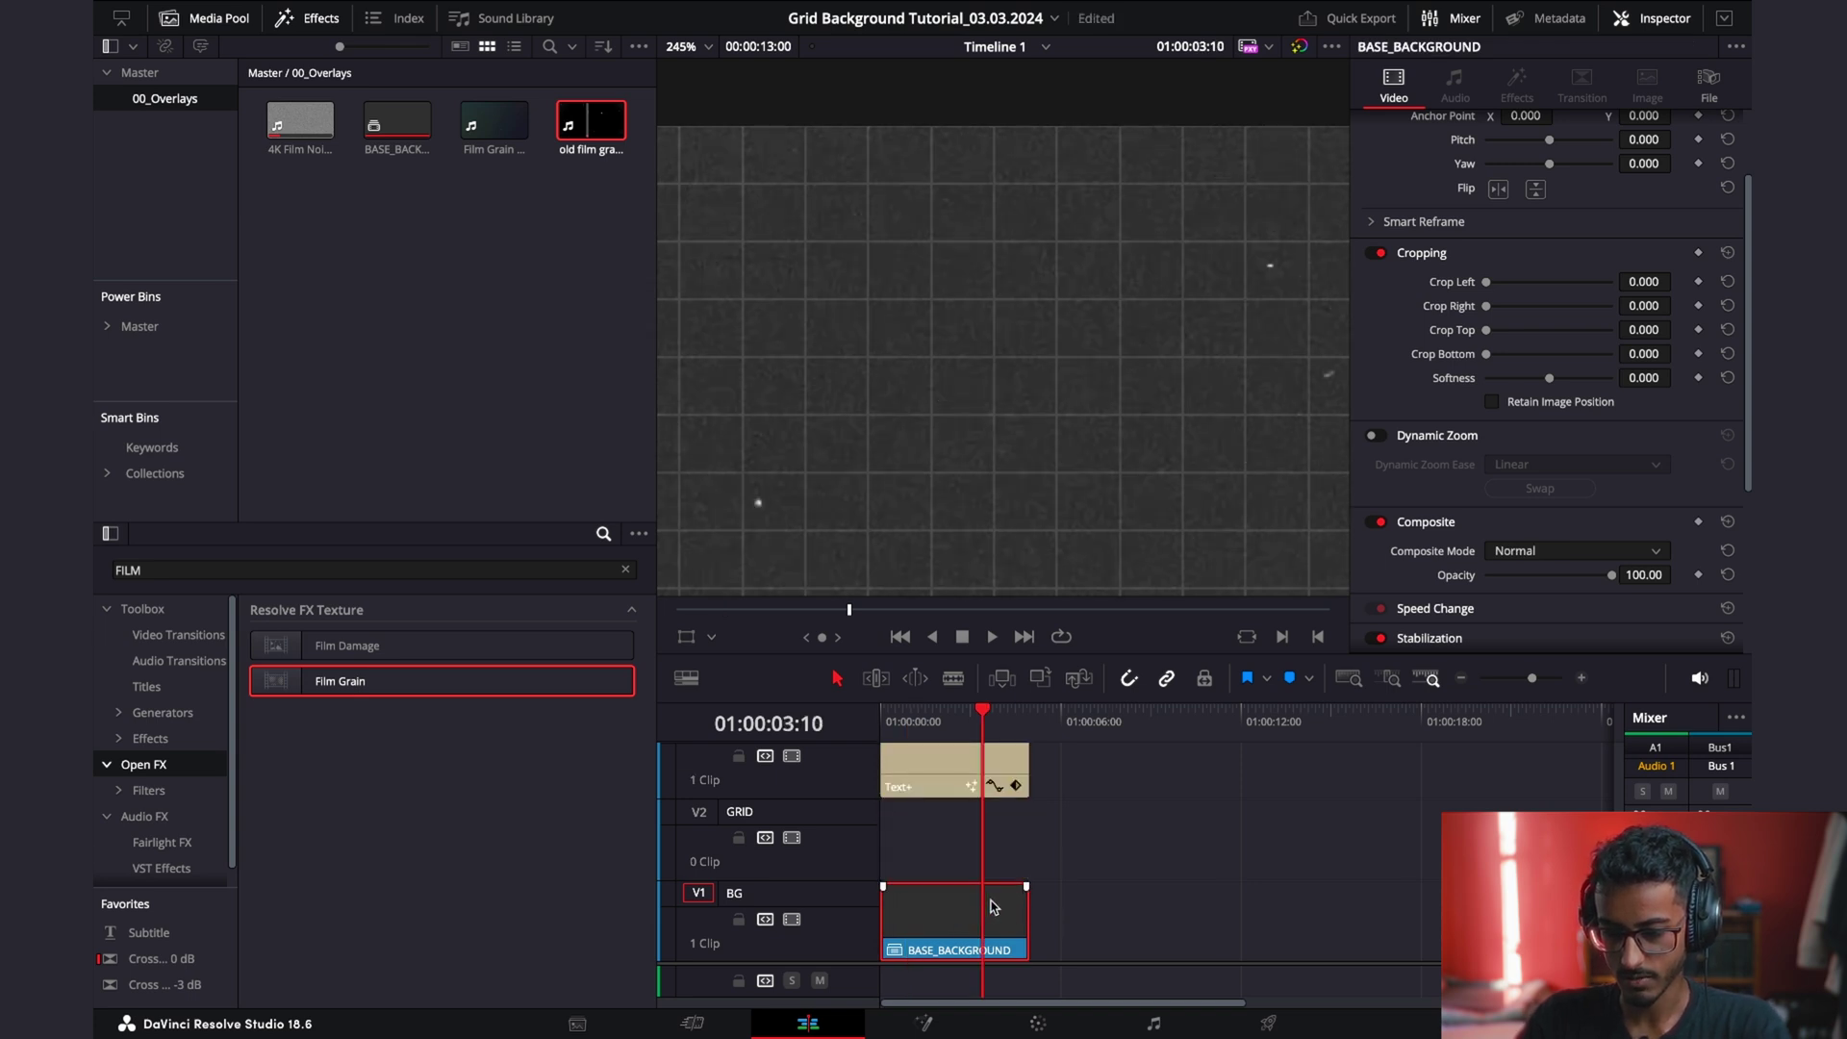
Copy the BG Solid Color clip up onto the TEXT track.
left_click_drag(988, 734, 899, 721)
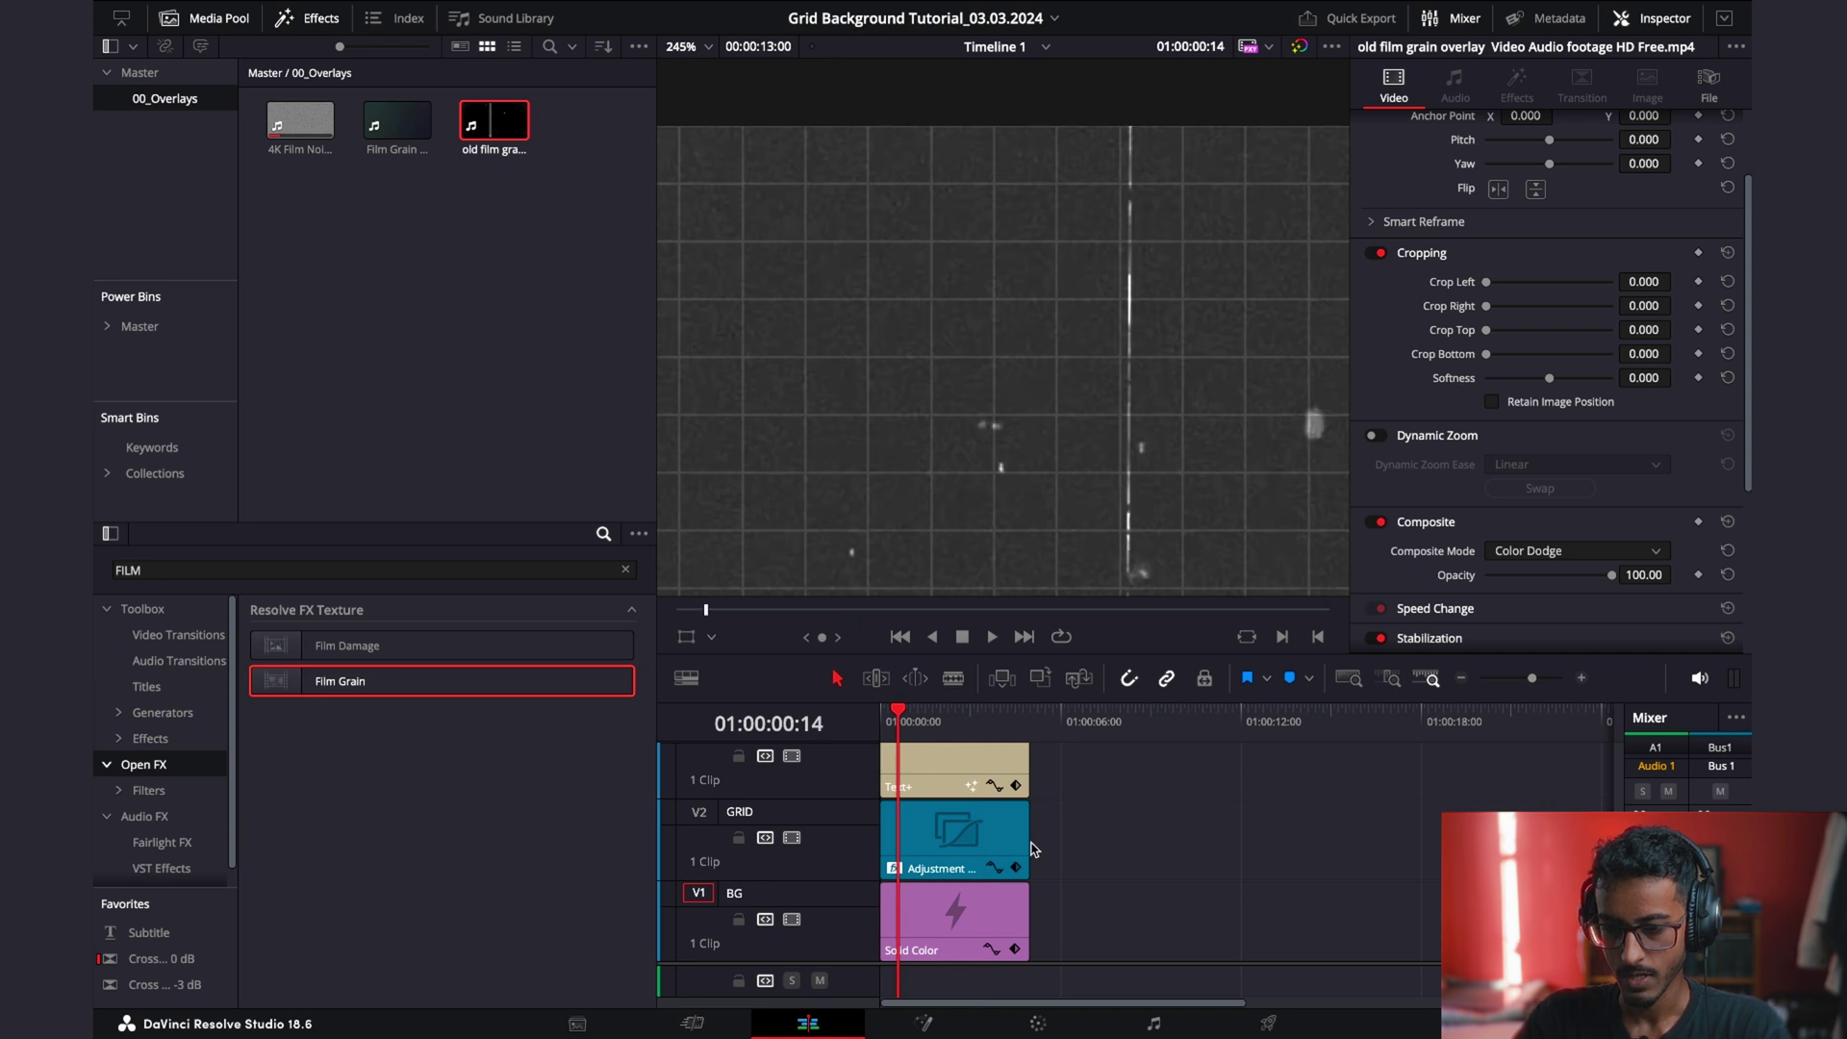
scroll(962, 847, "up", 3)
left_click(959, 863)
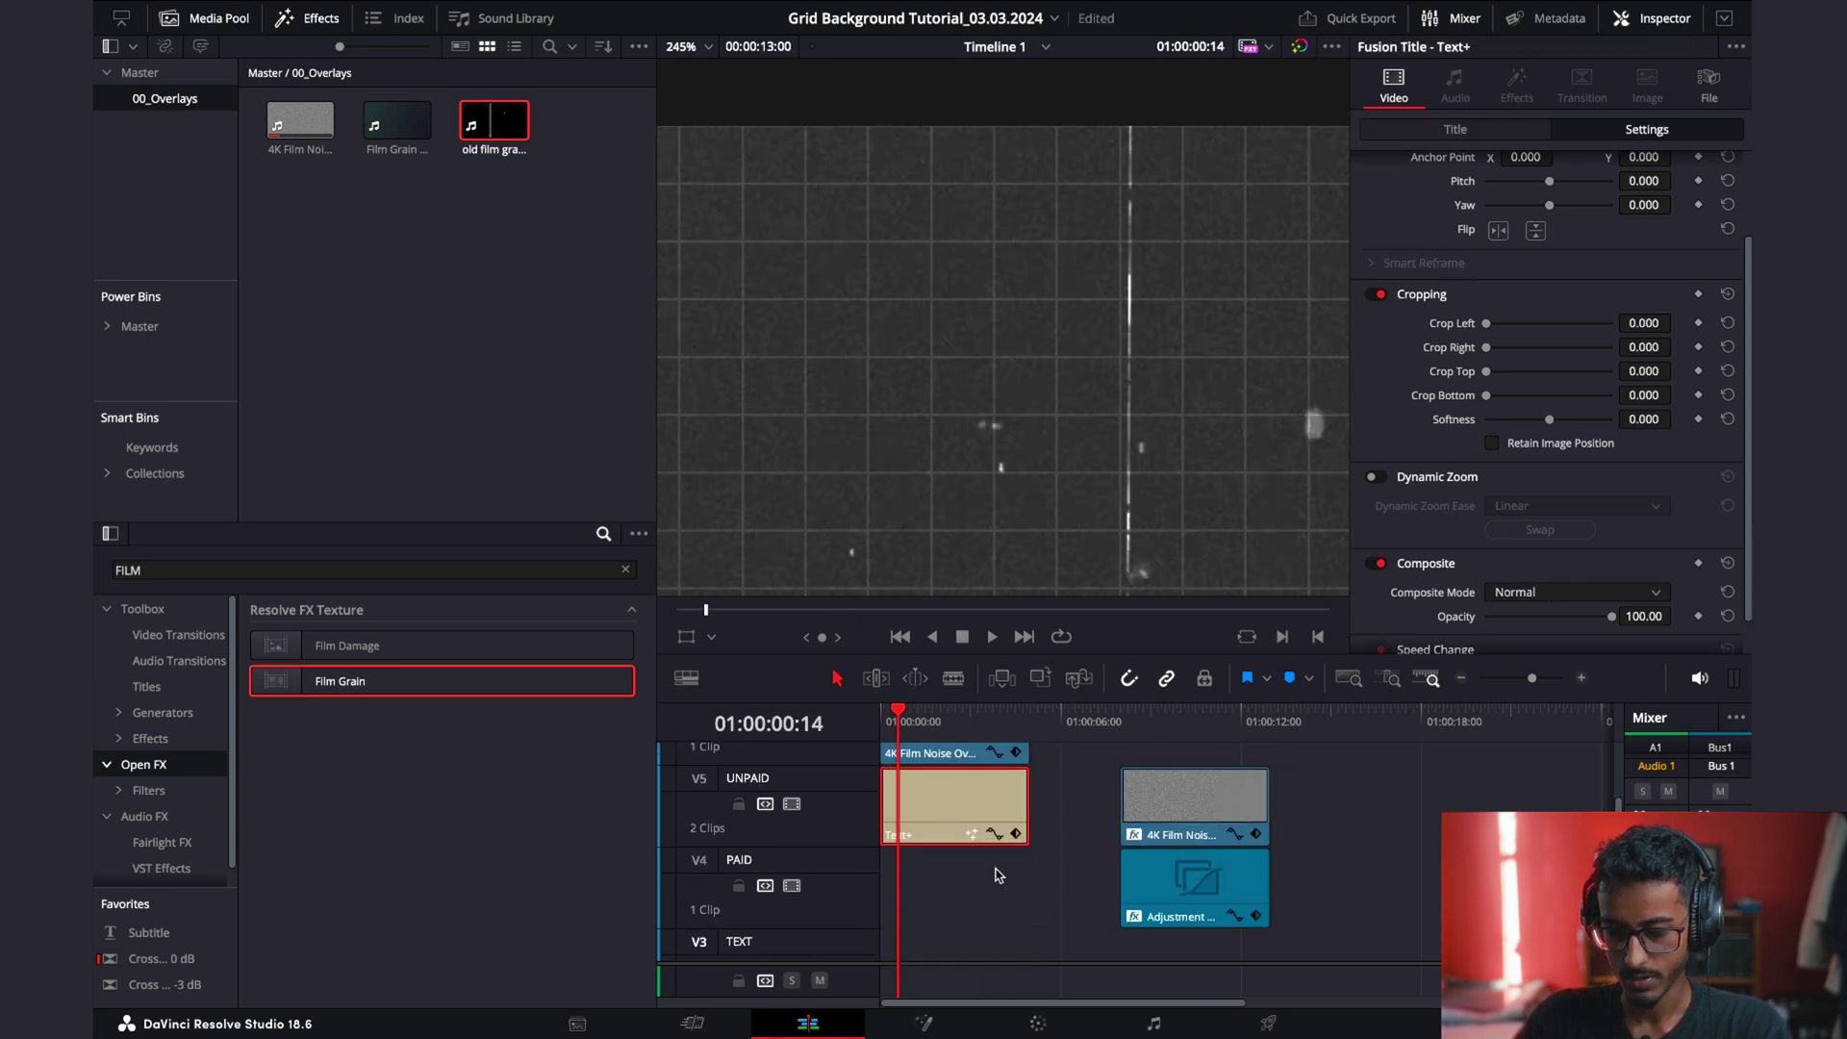
scroll(959, 864, "down", 2)
left_click(957, 909)
scroll(818, 952, "down", 1)
left_click(952, 925)
left_click_drag(950, 928, 967, 818)
scroll(1172, 933, "up", 1)
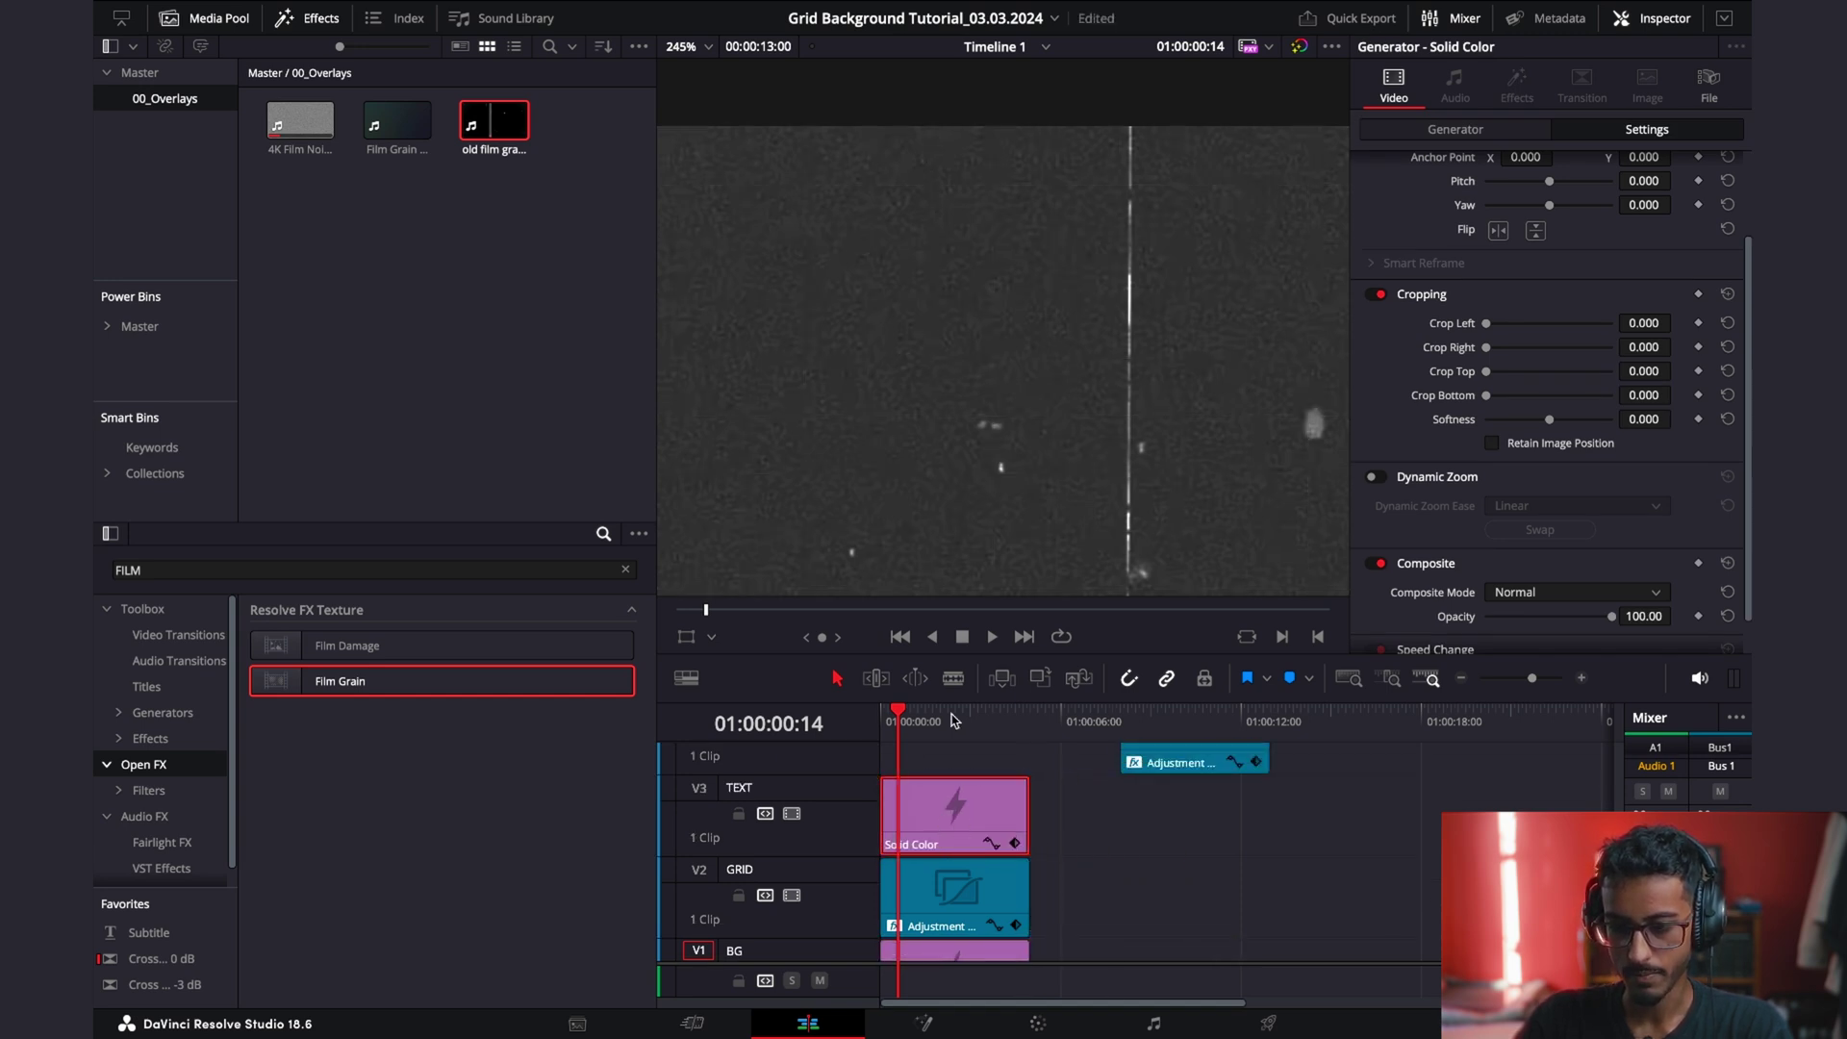
scroll(989, 416, "down", 5)
scroll(1064, 401, "up", 2)
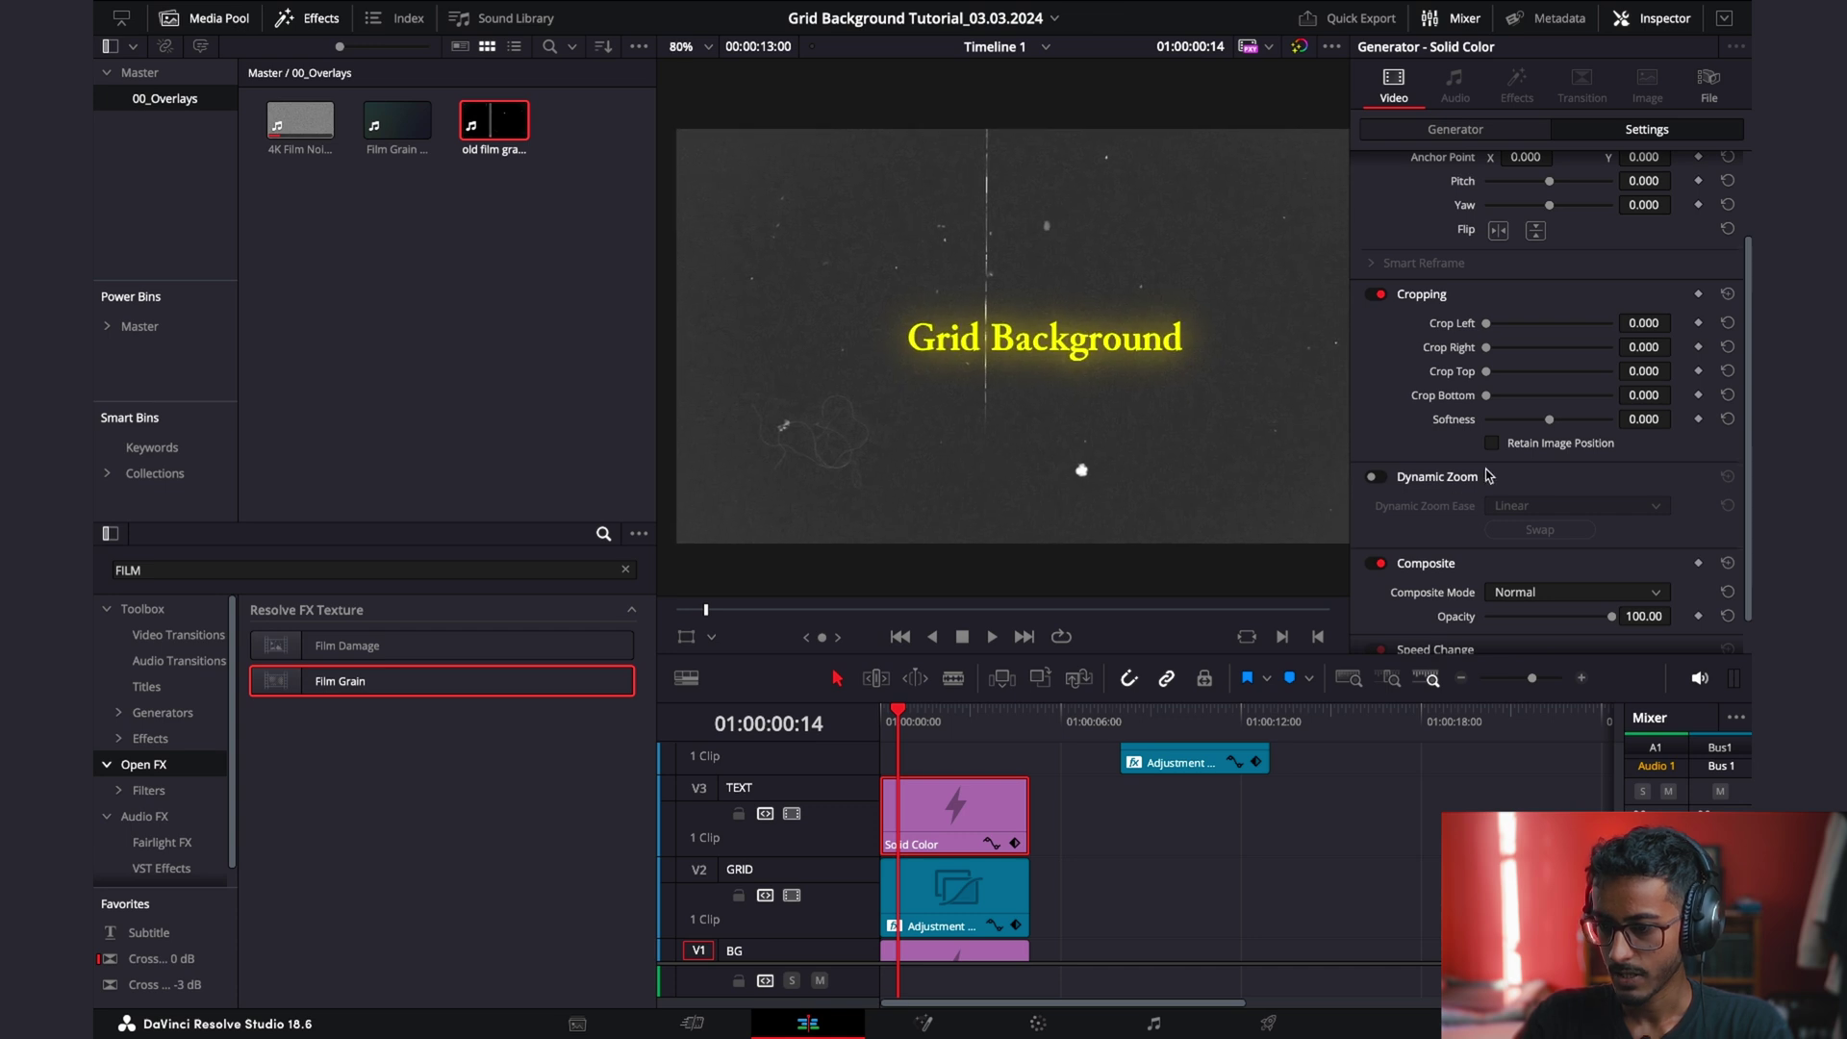
Crop the copied solid colour to left 1120.9, right 748, top 244 and bottom 380.
left_click_drag(1489, 323, 1568, 358)
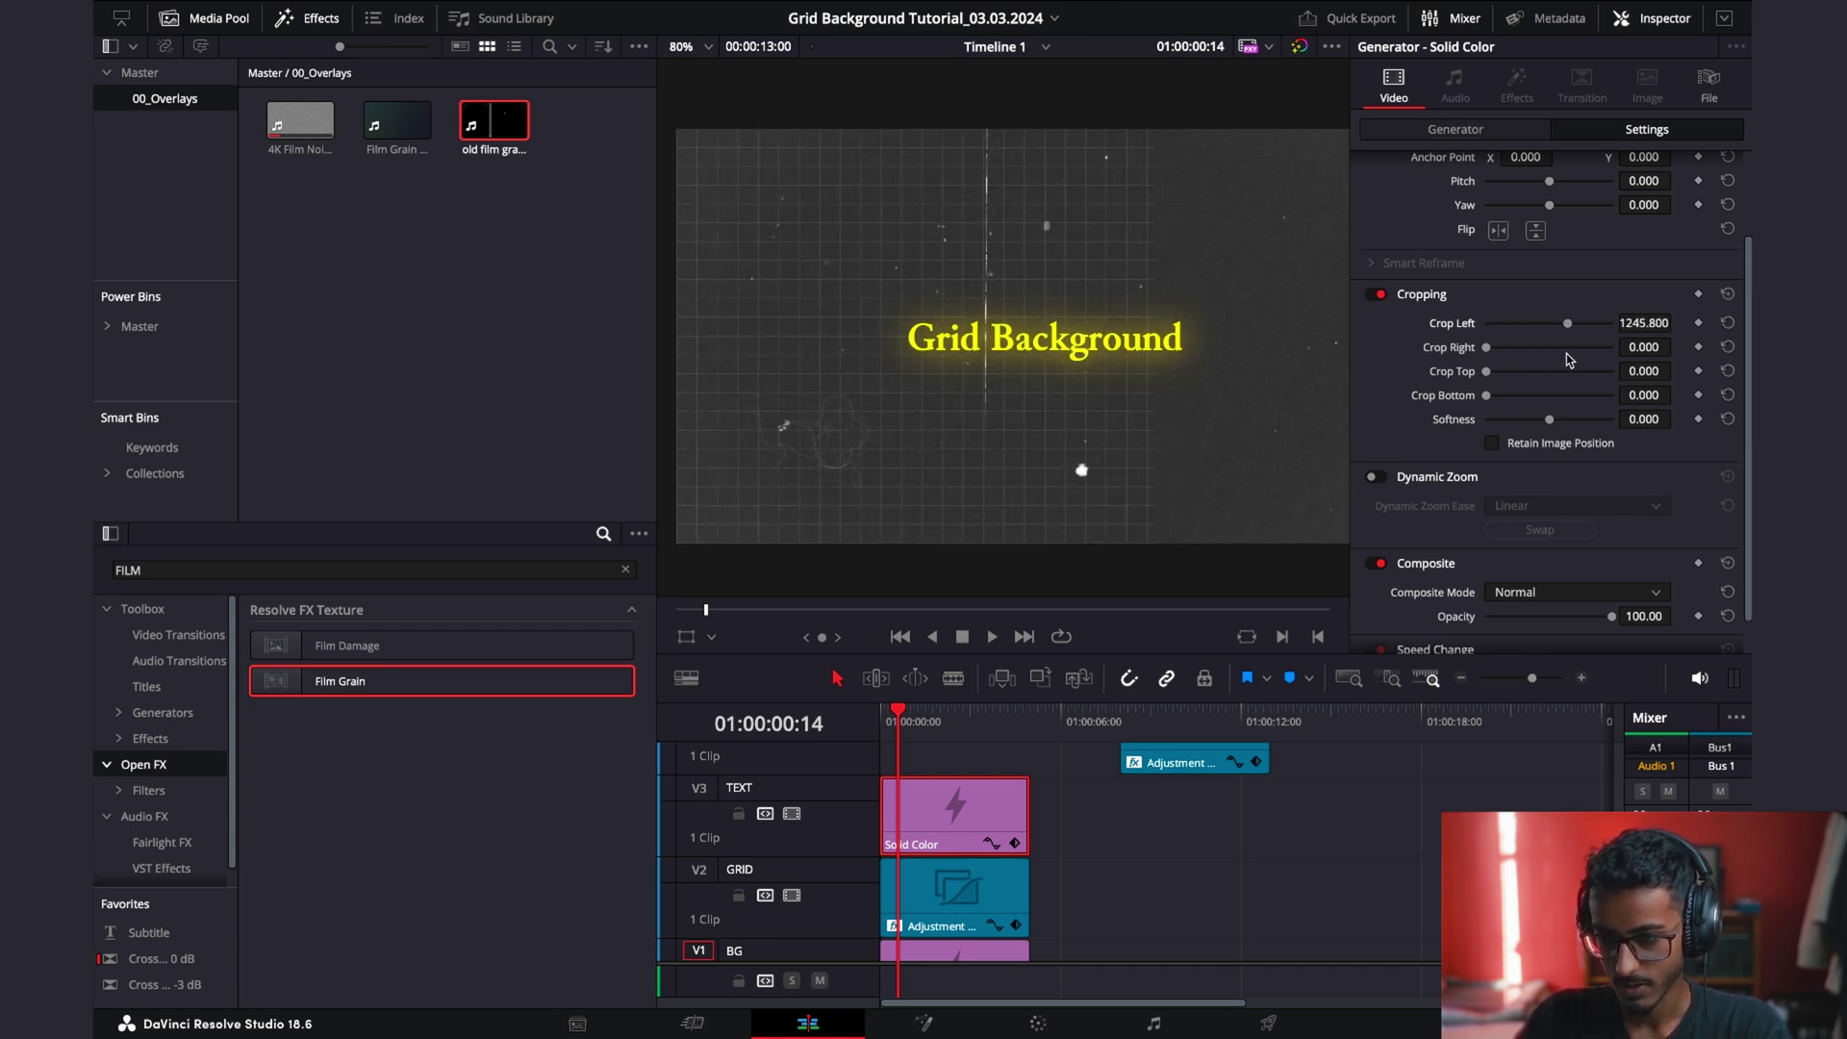
scroll(1208, 371, "up", 3)
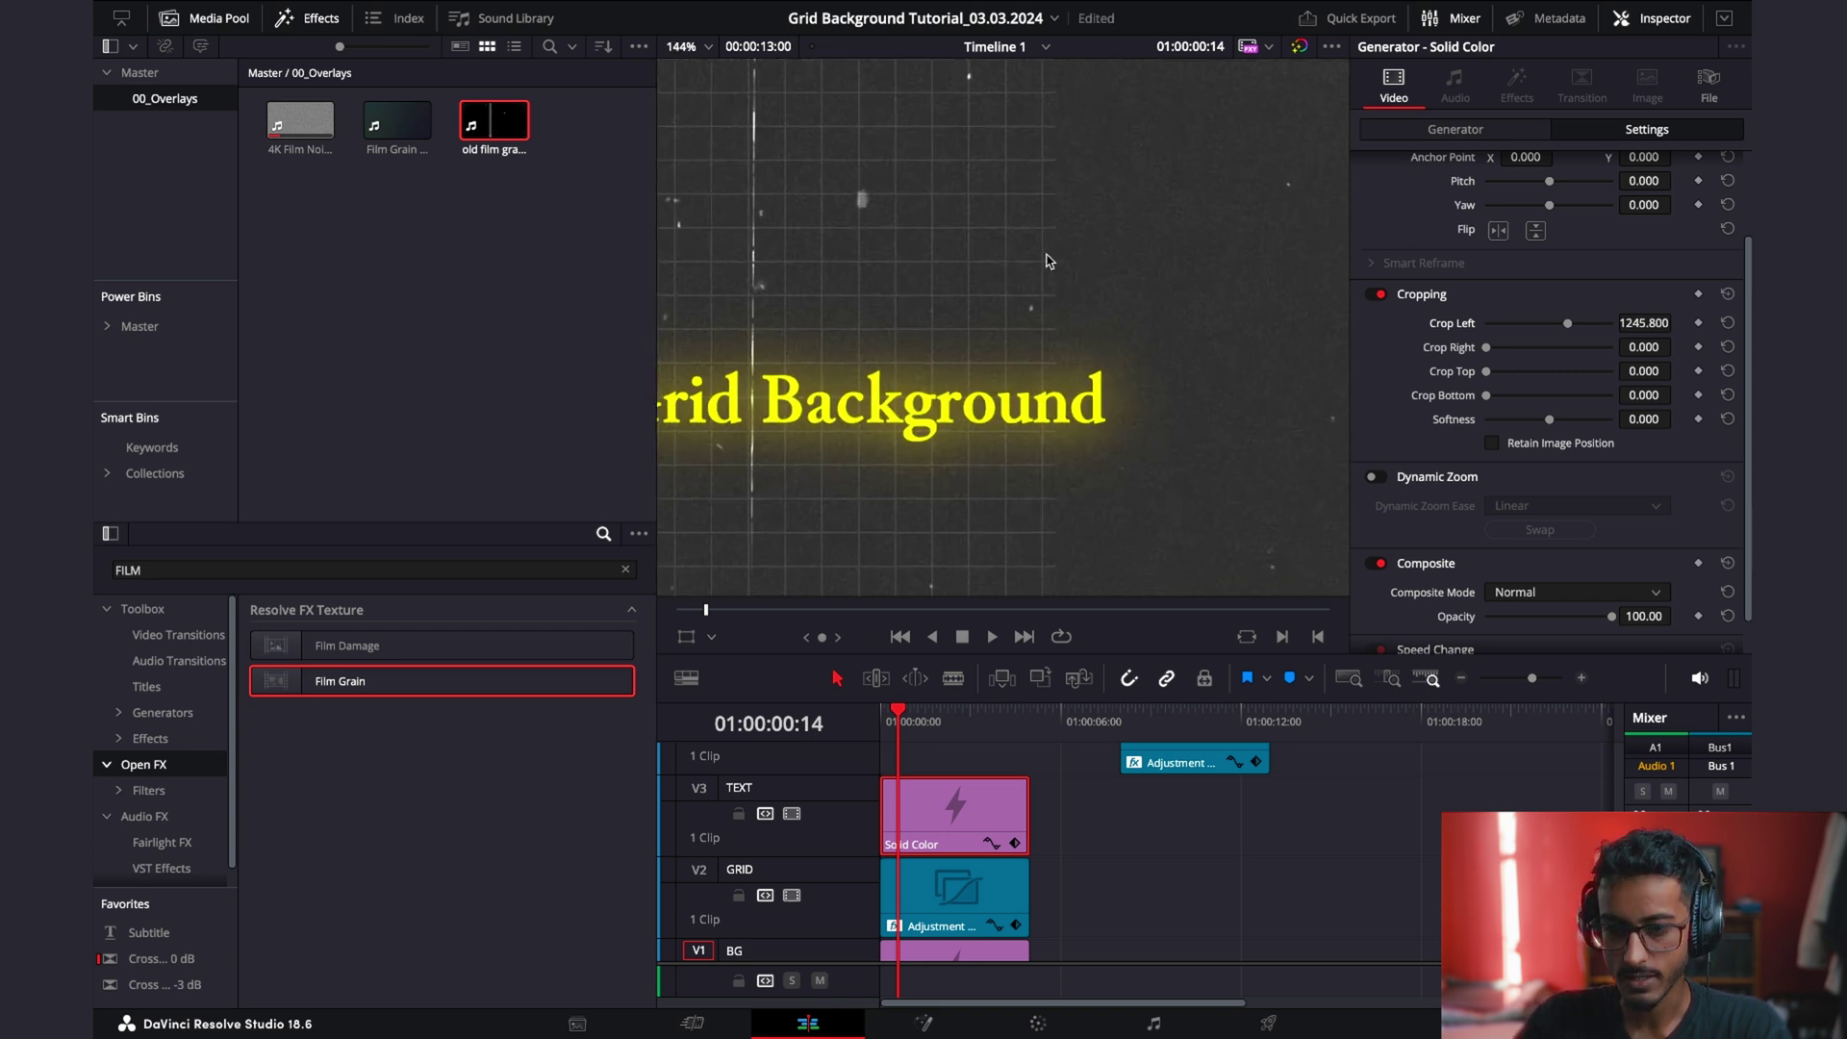
scroll(1075, 332, "up", 2)
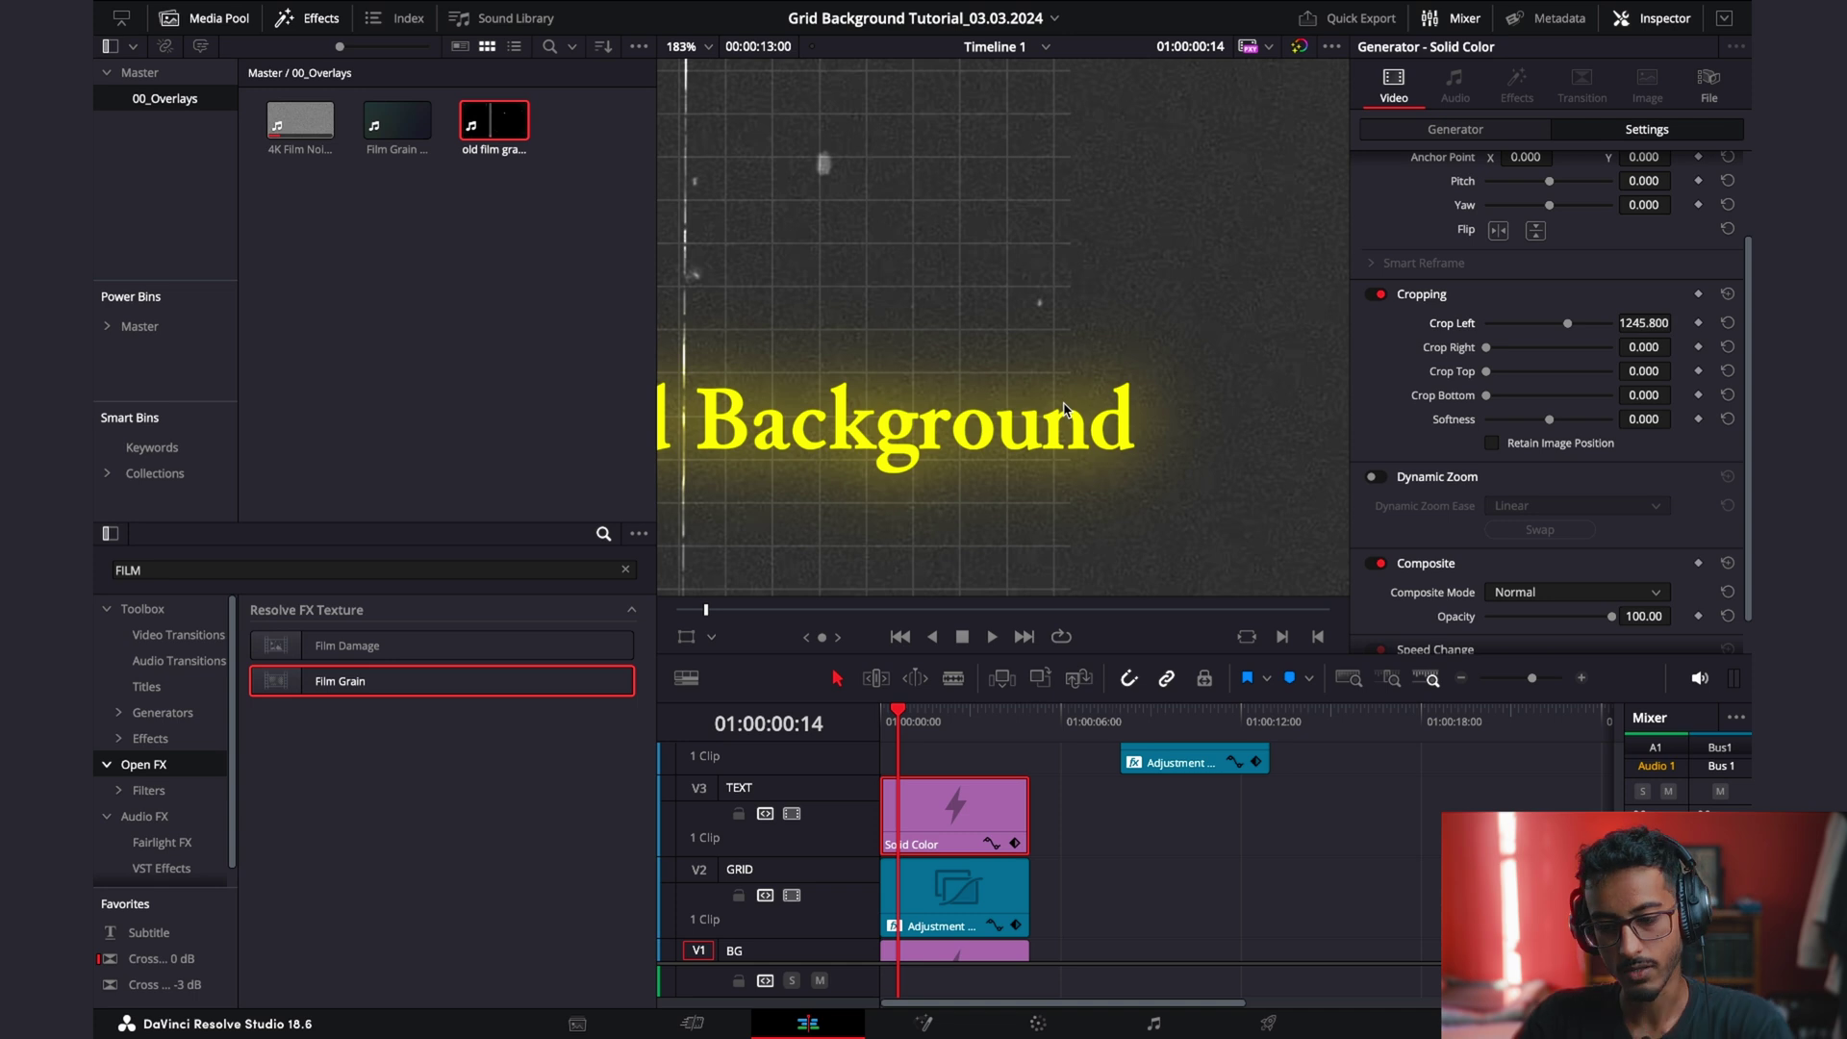
left_click_drag(1572, 328, 1677, 346)
left_click_drag(1677, 346, 1677, 346)
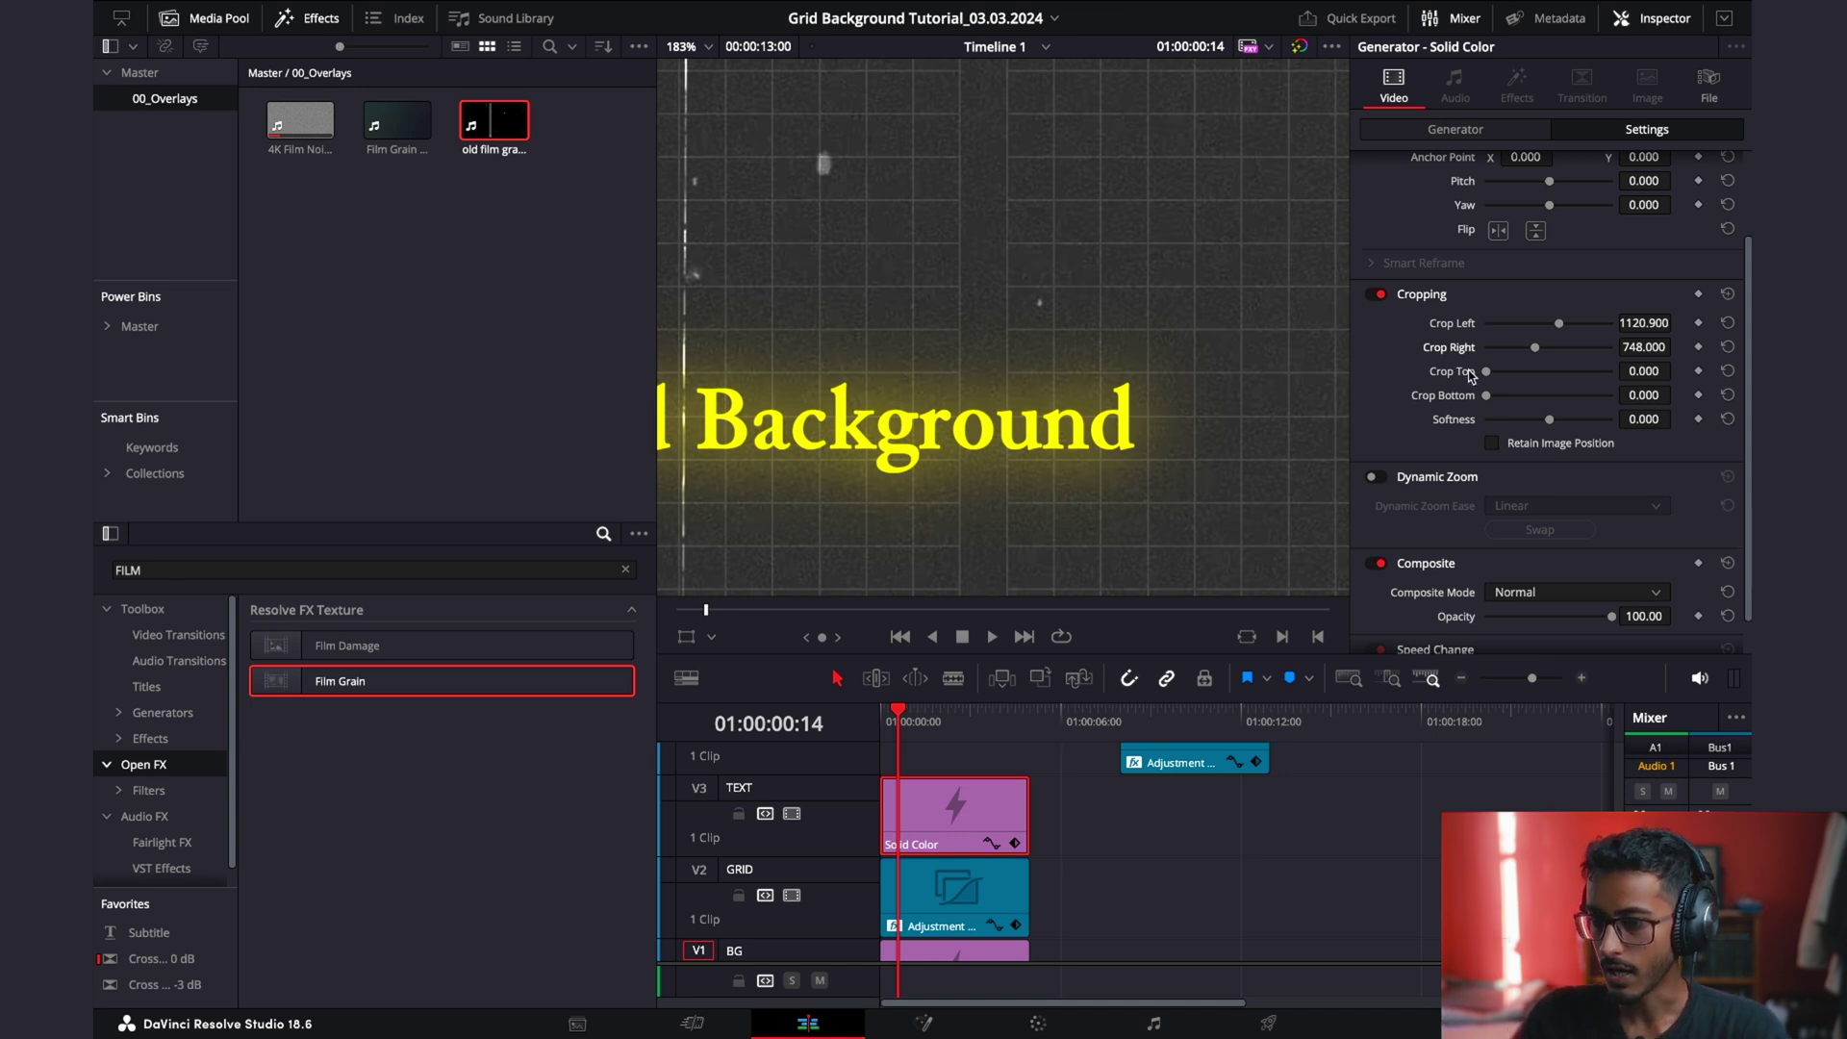
left_click_drag(1628, 371, 1677, 370)
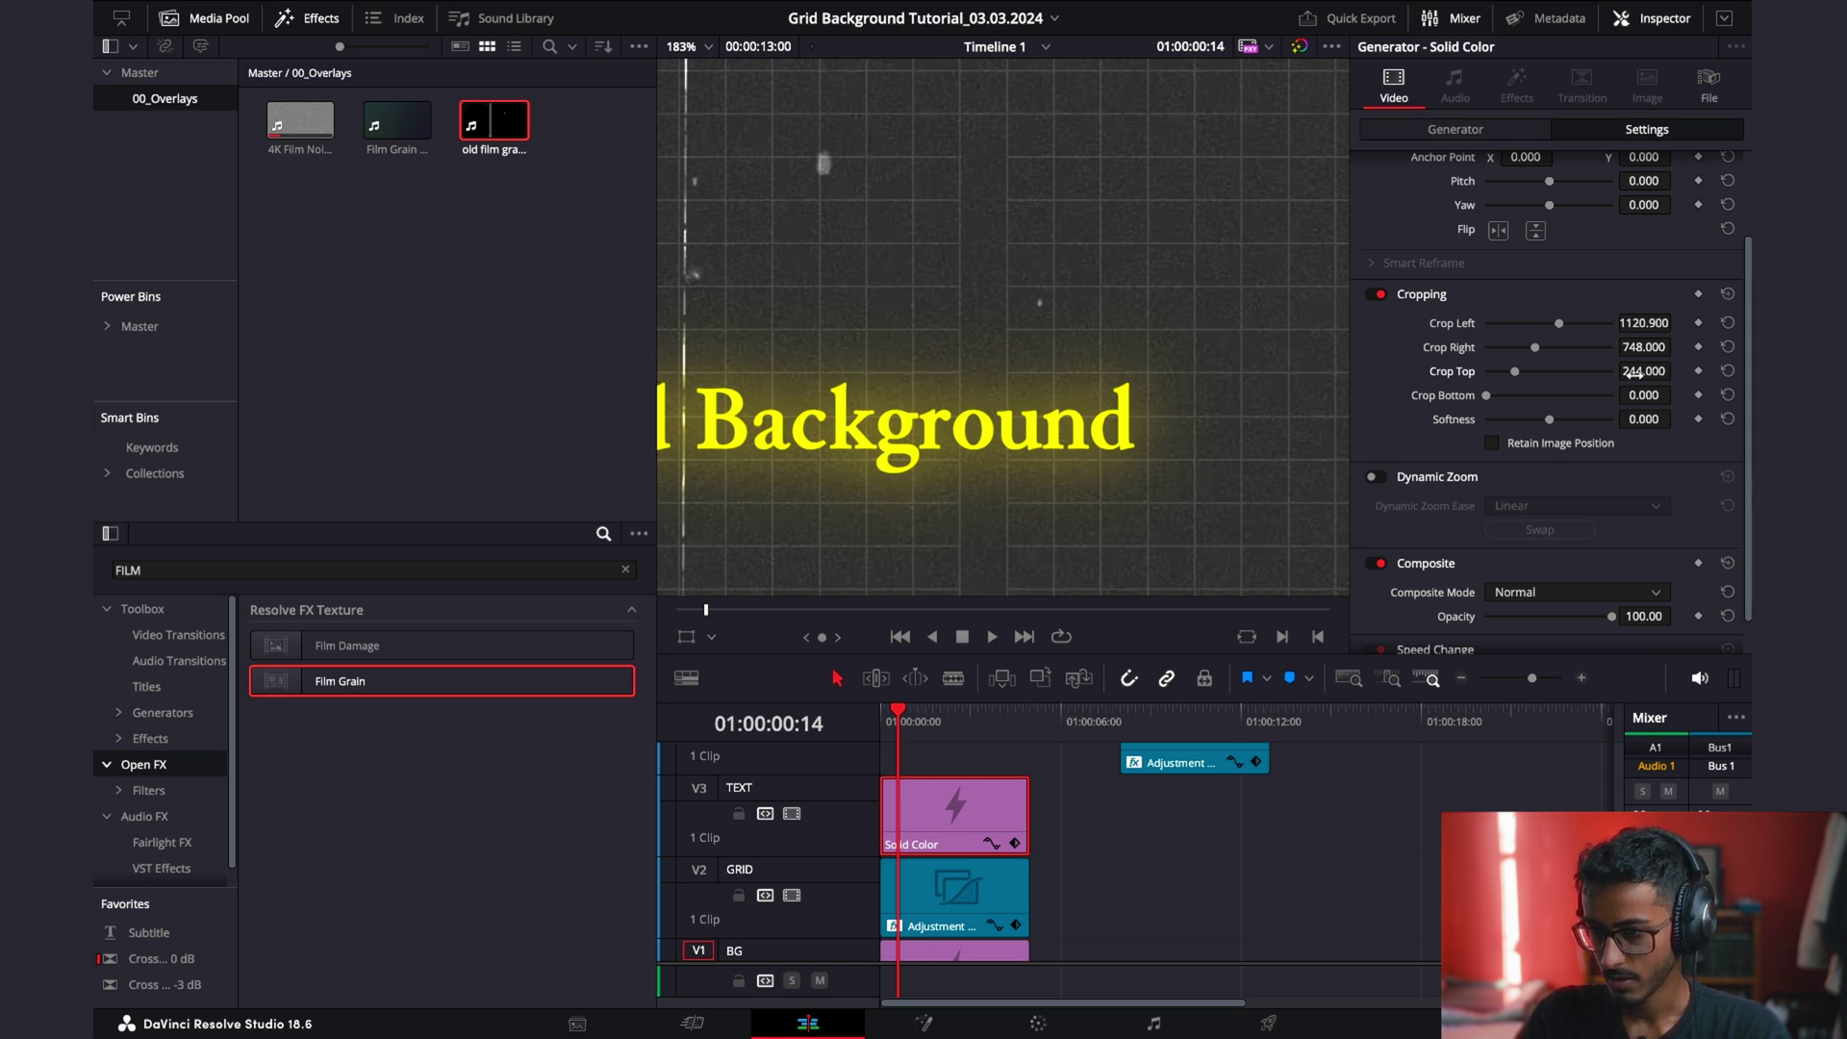
left_click_drag(1641, 395, 1676, 395)
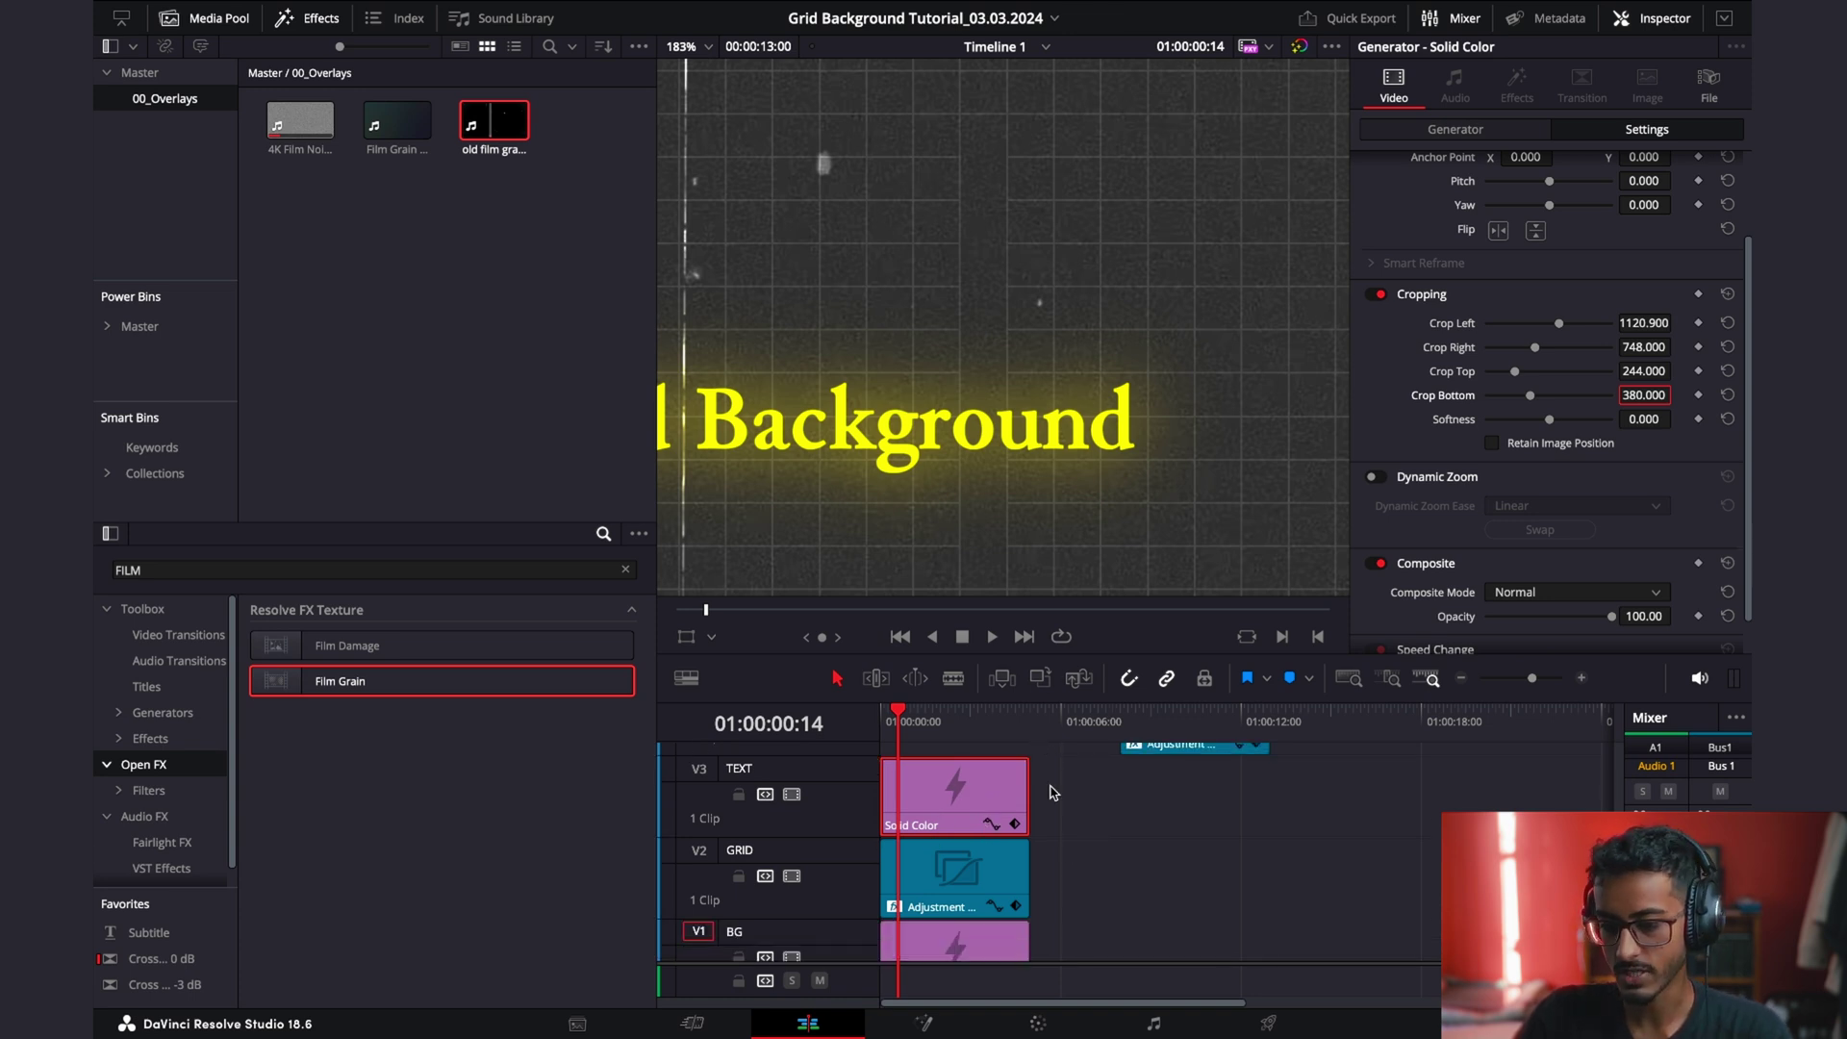
left_click_drag(1082, 814, 981, 947)
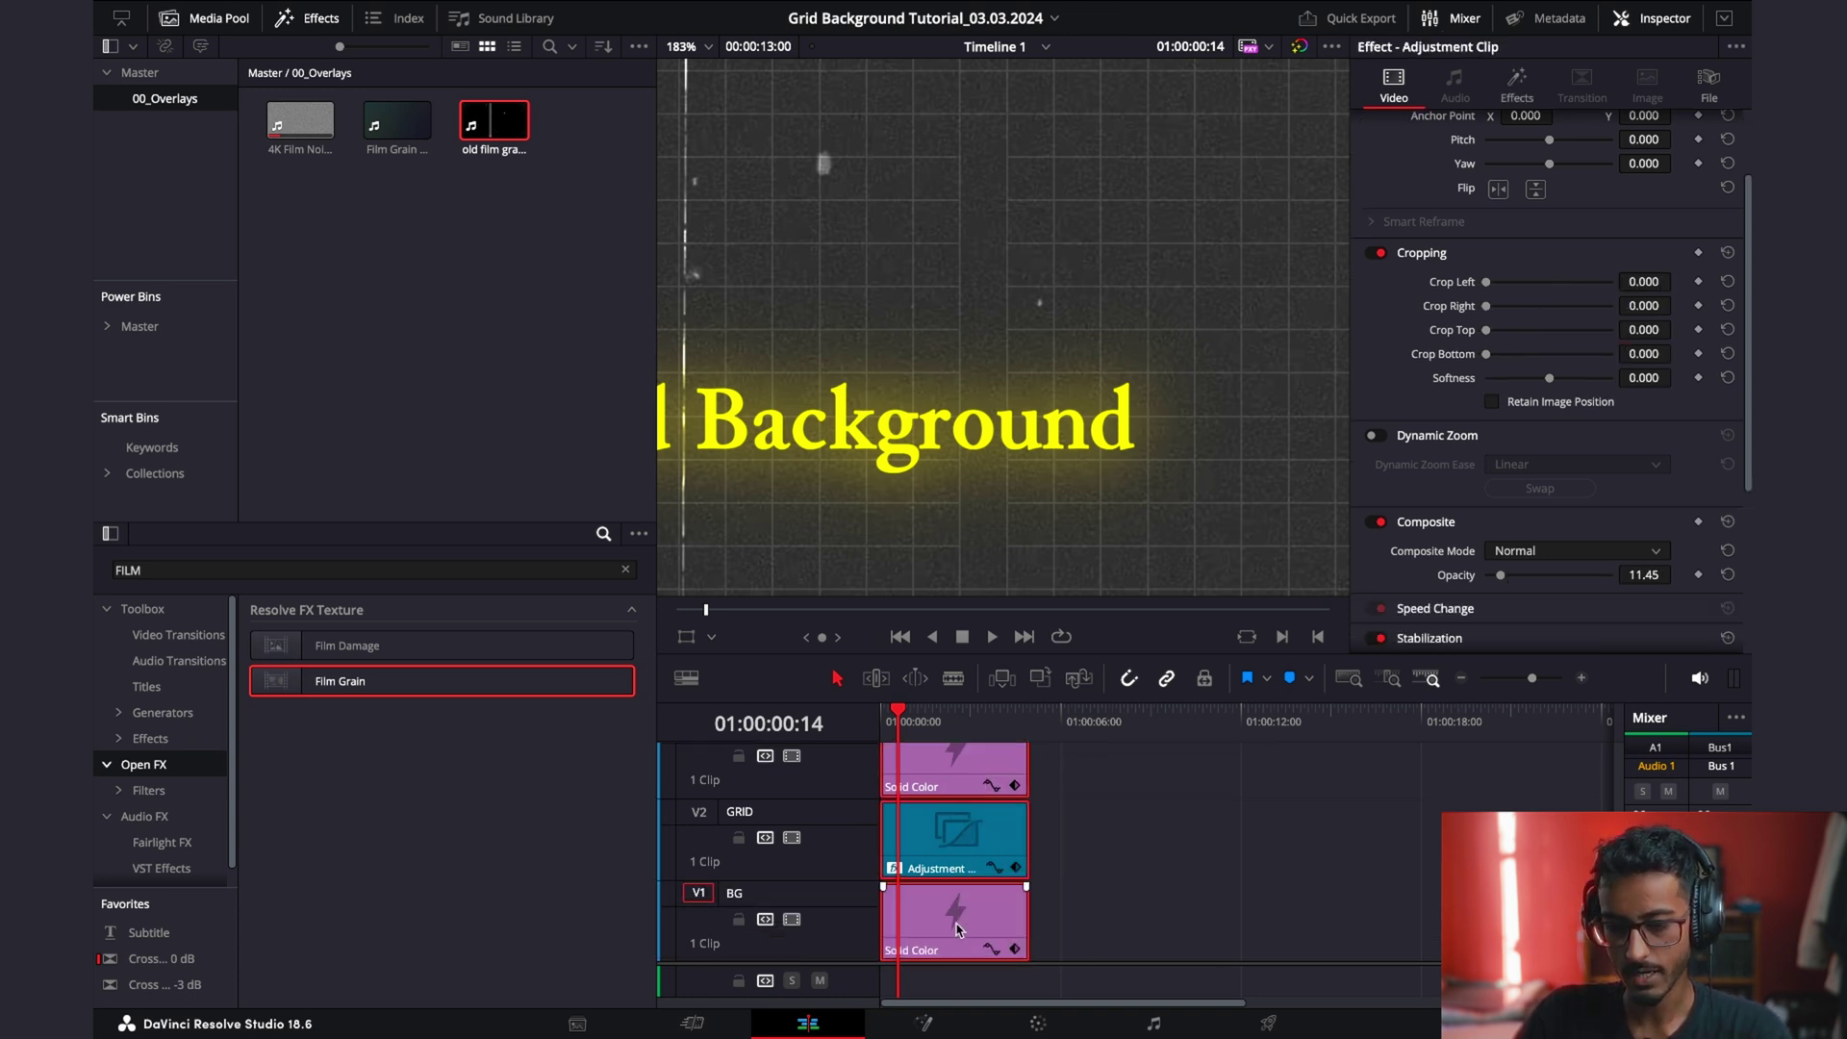
Make a BASE_BACKGROUND compound clip from the TEXT, GRID and BG clips, then show the Effects list.
right_click(960, 930)
left_click(1062, 582)
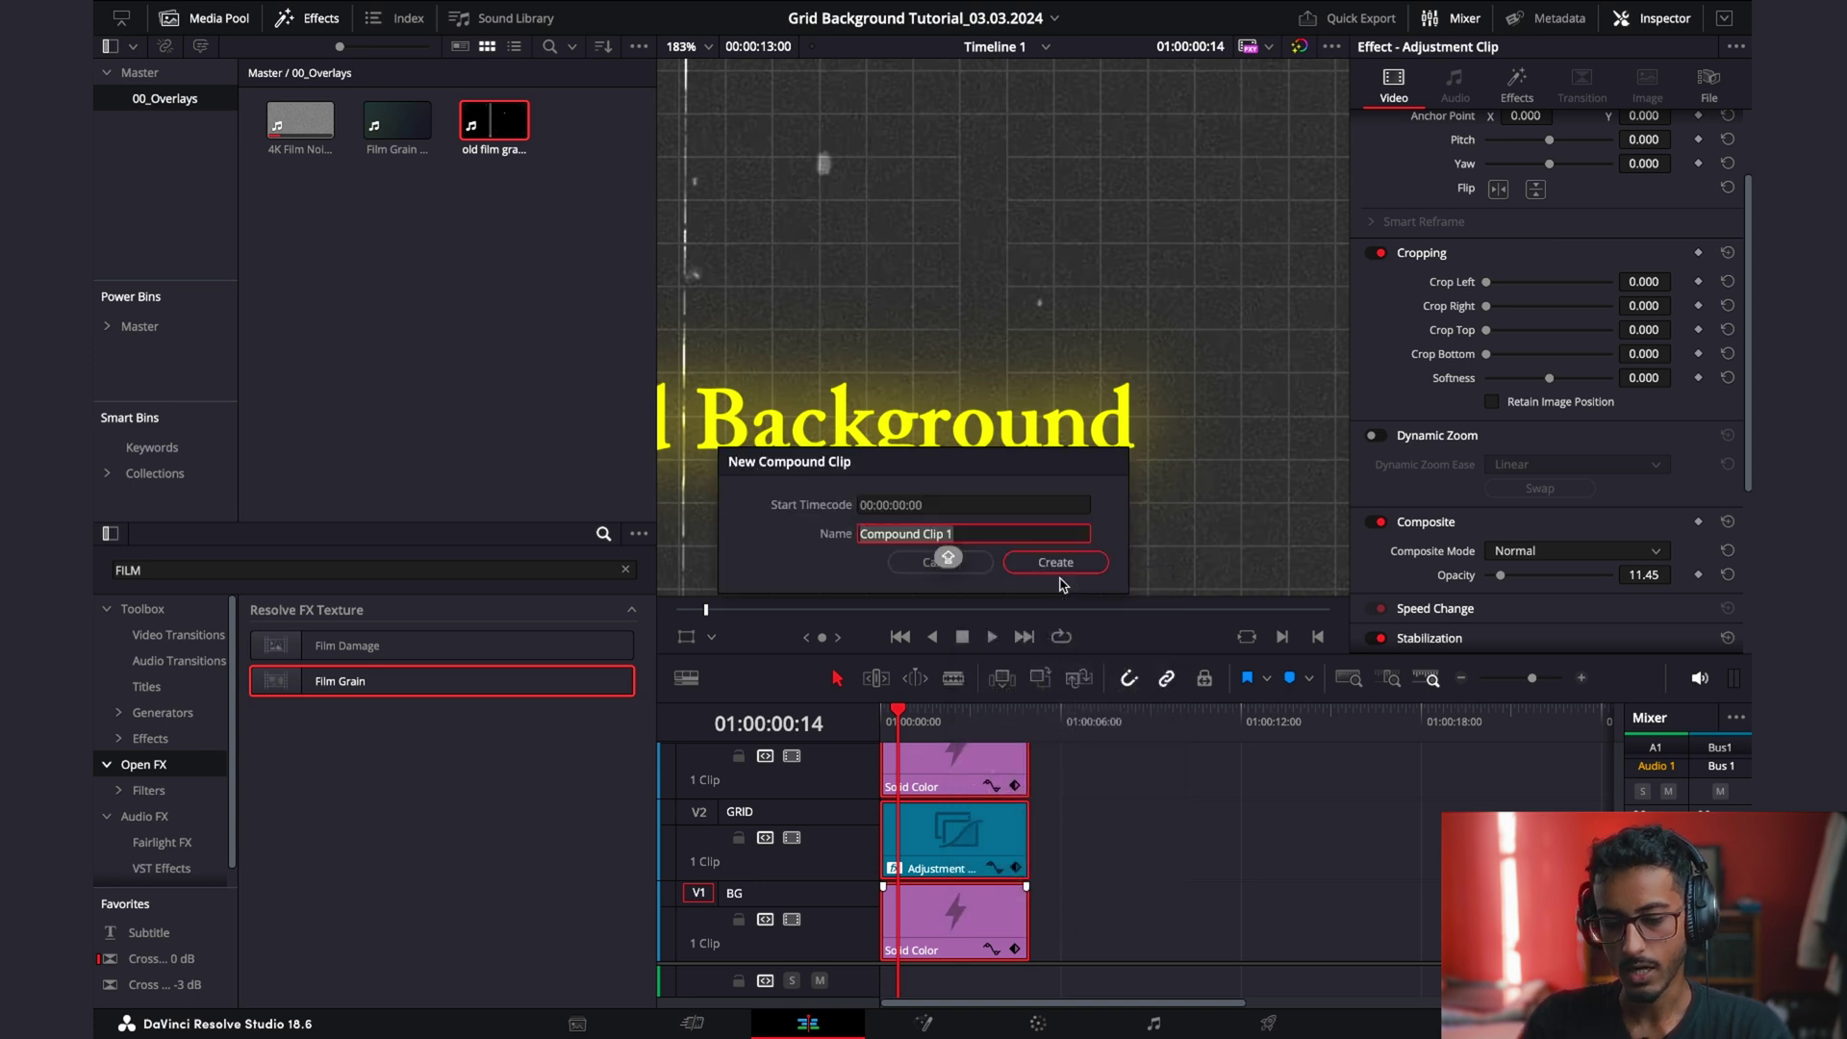
type("BASE_BACKGROUND")
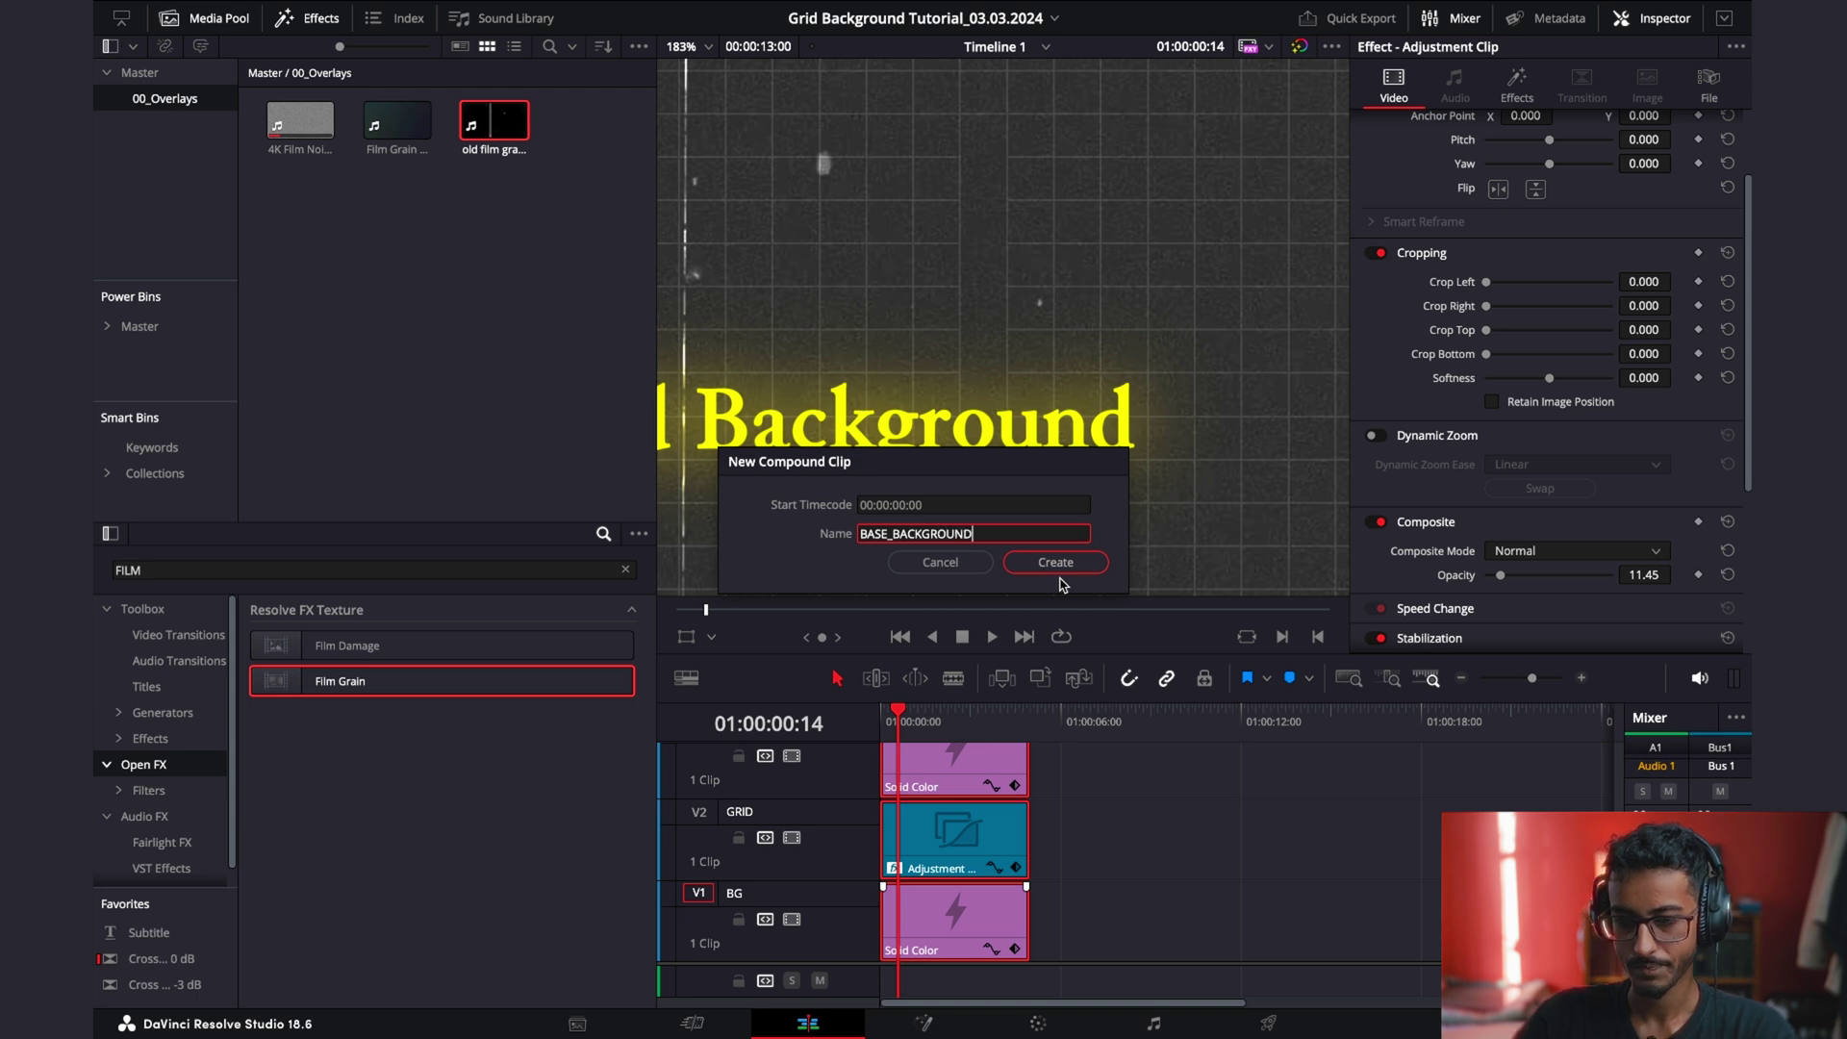
left_click(1058, 563)
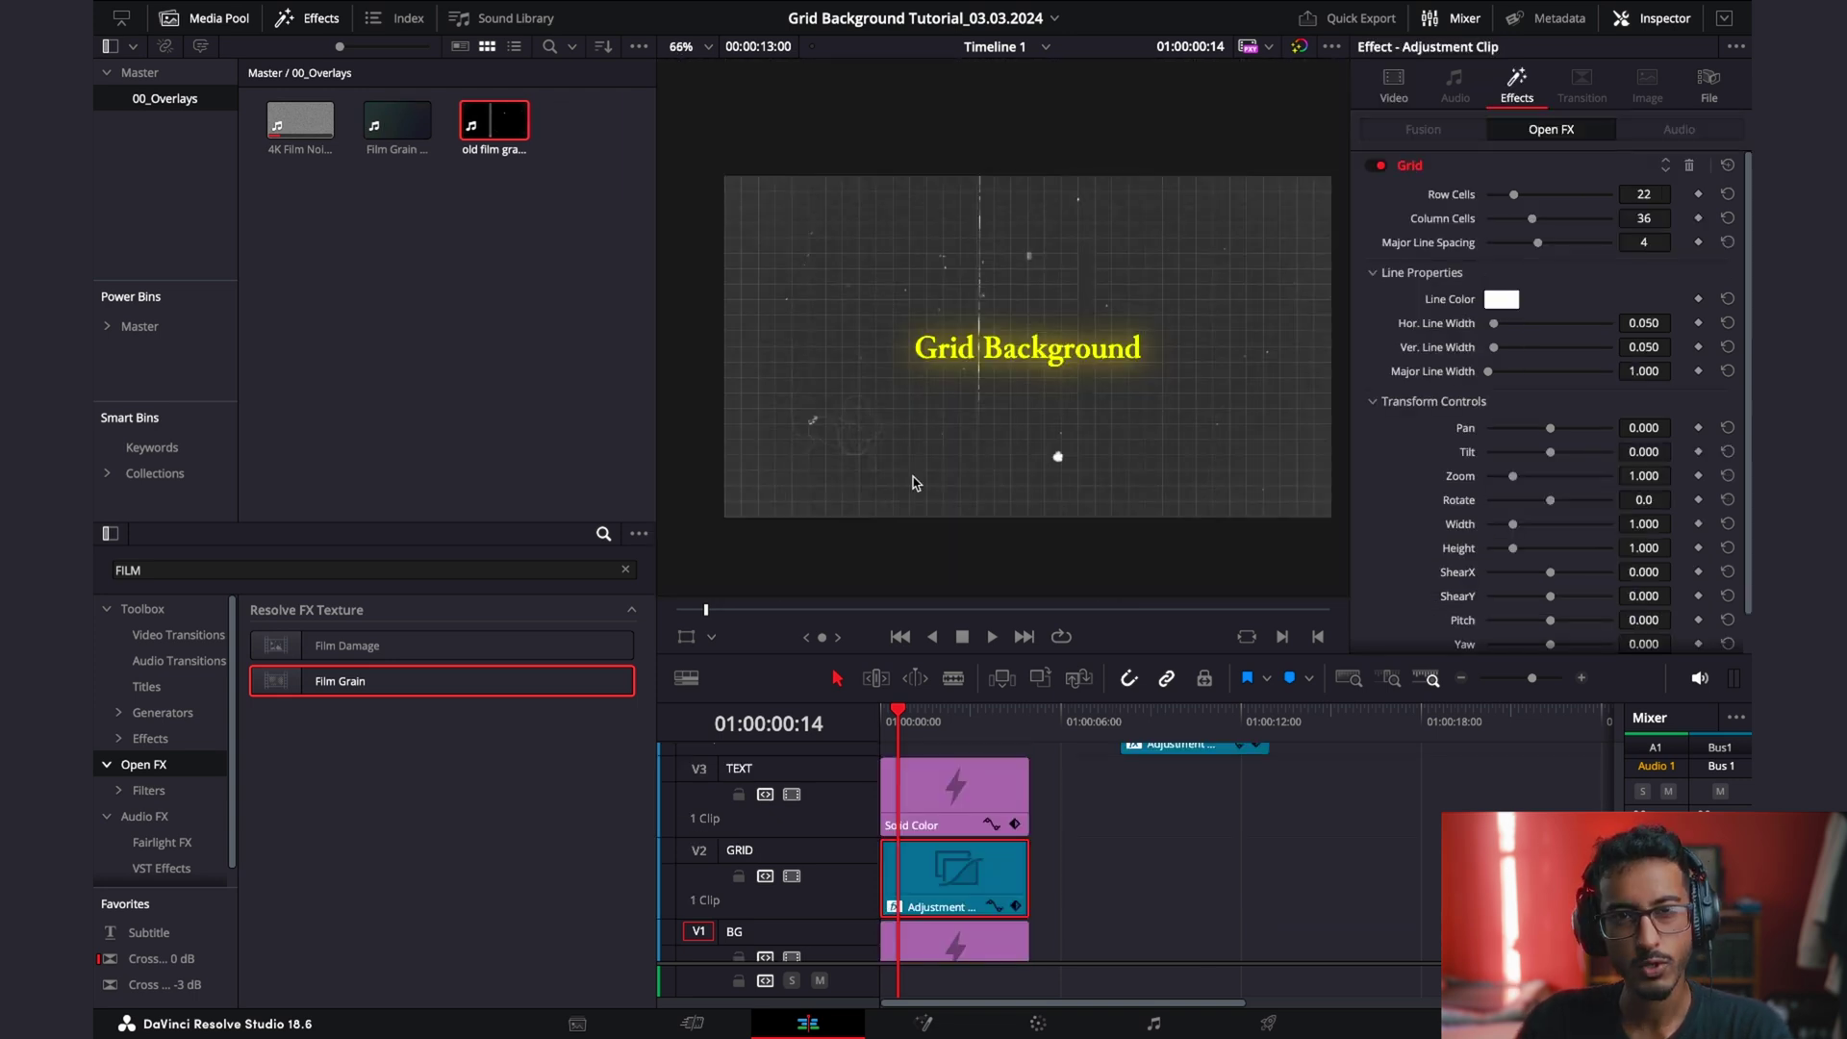
scroll(923, 923, "up", 5)
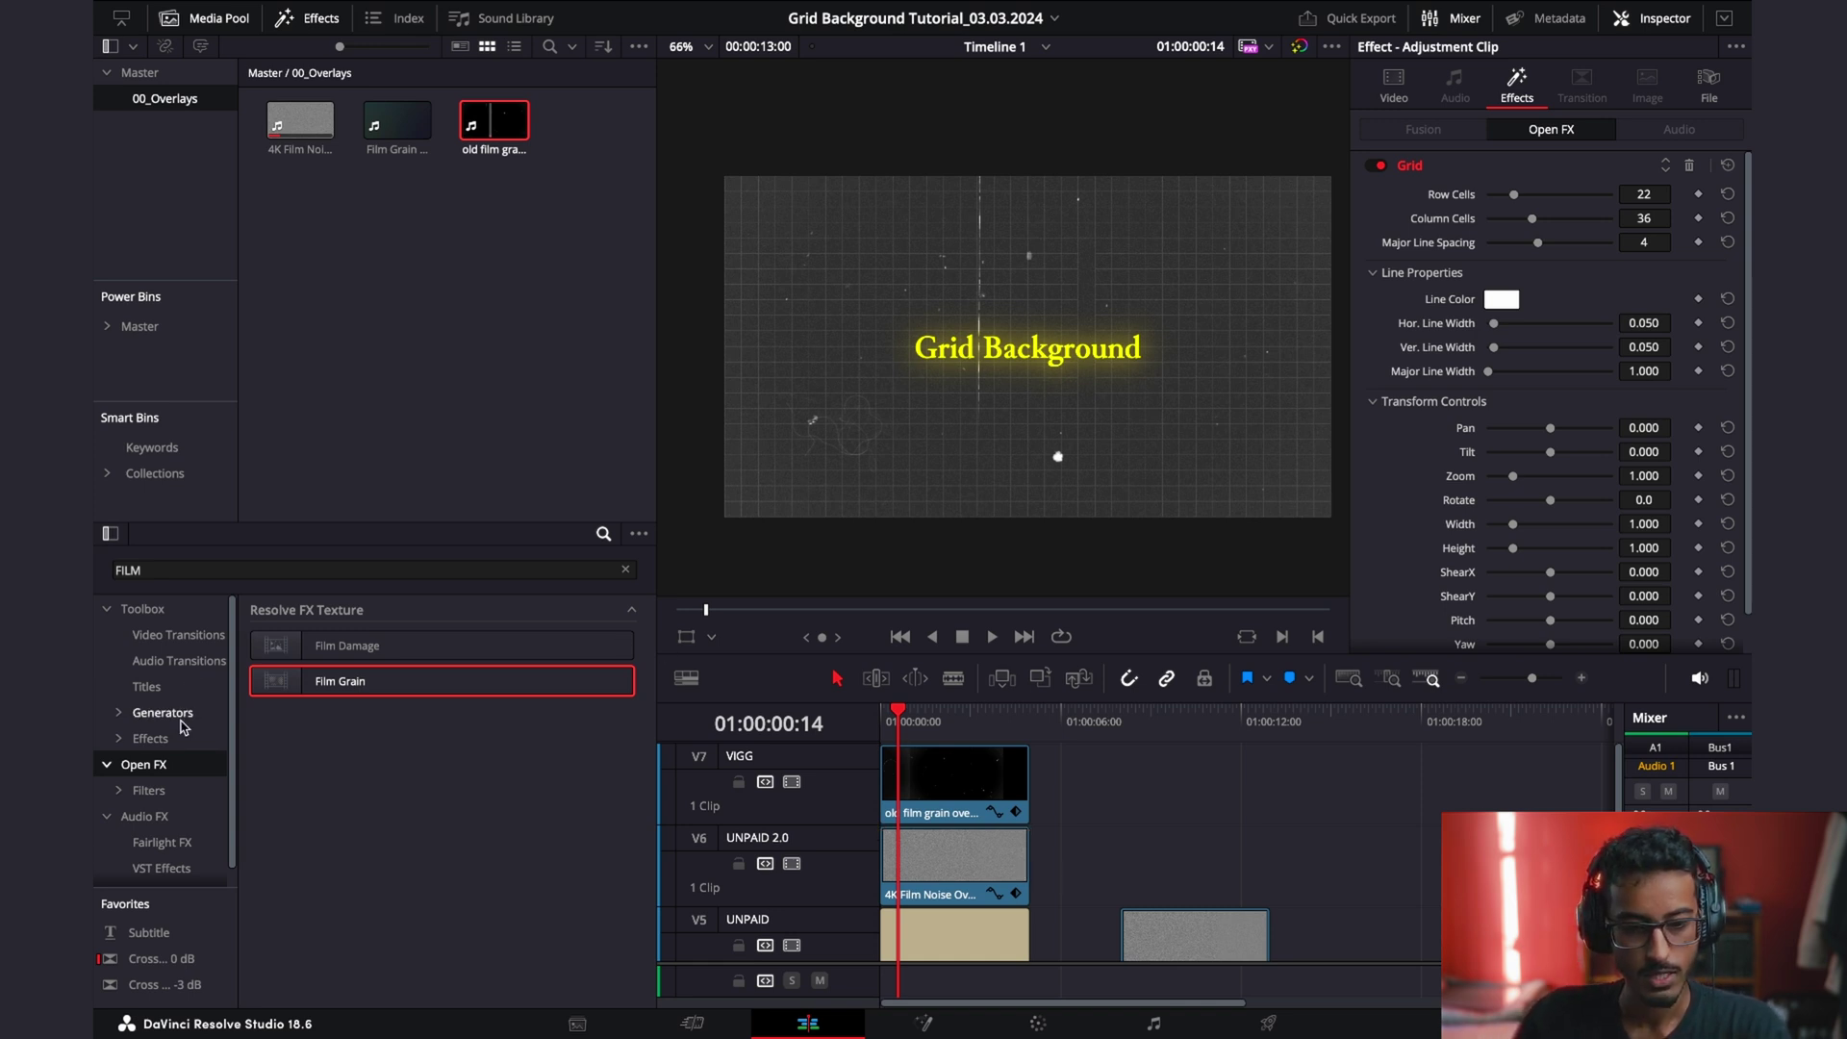
left_click(150, 738)
left_click(625, 574)
Add an Adjustment Clip on a new V8 track and apply the Open FX Vignette to it.
left_click(625, 574)
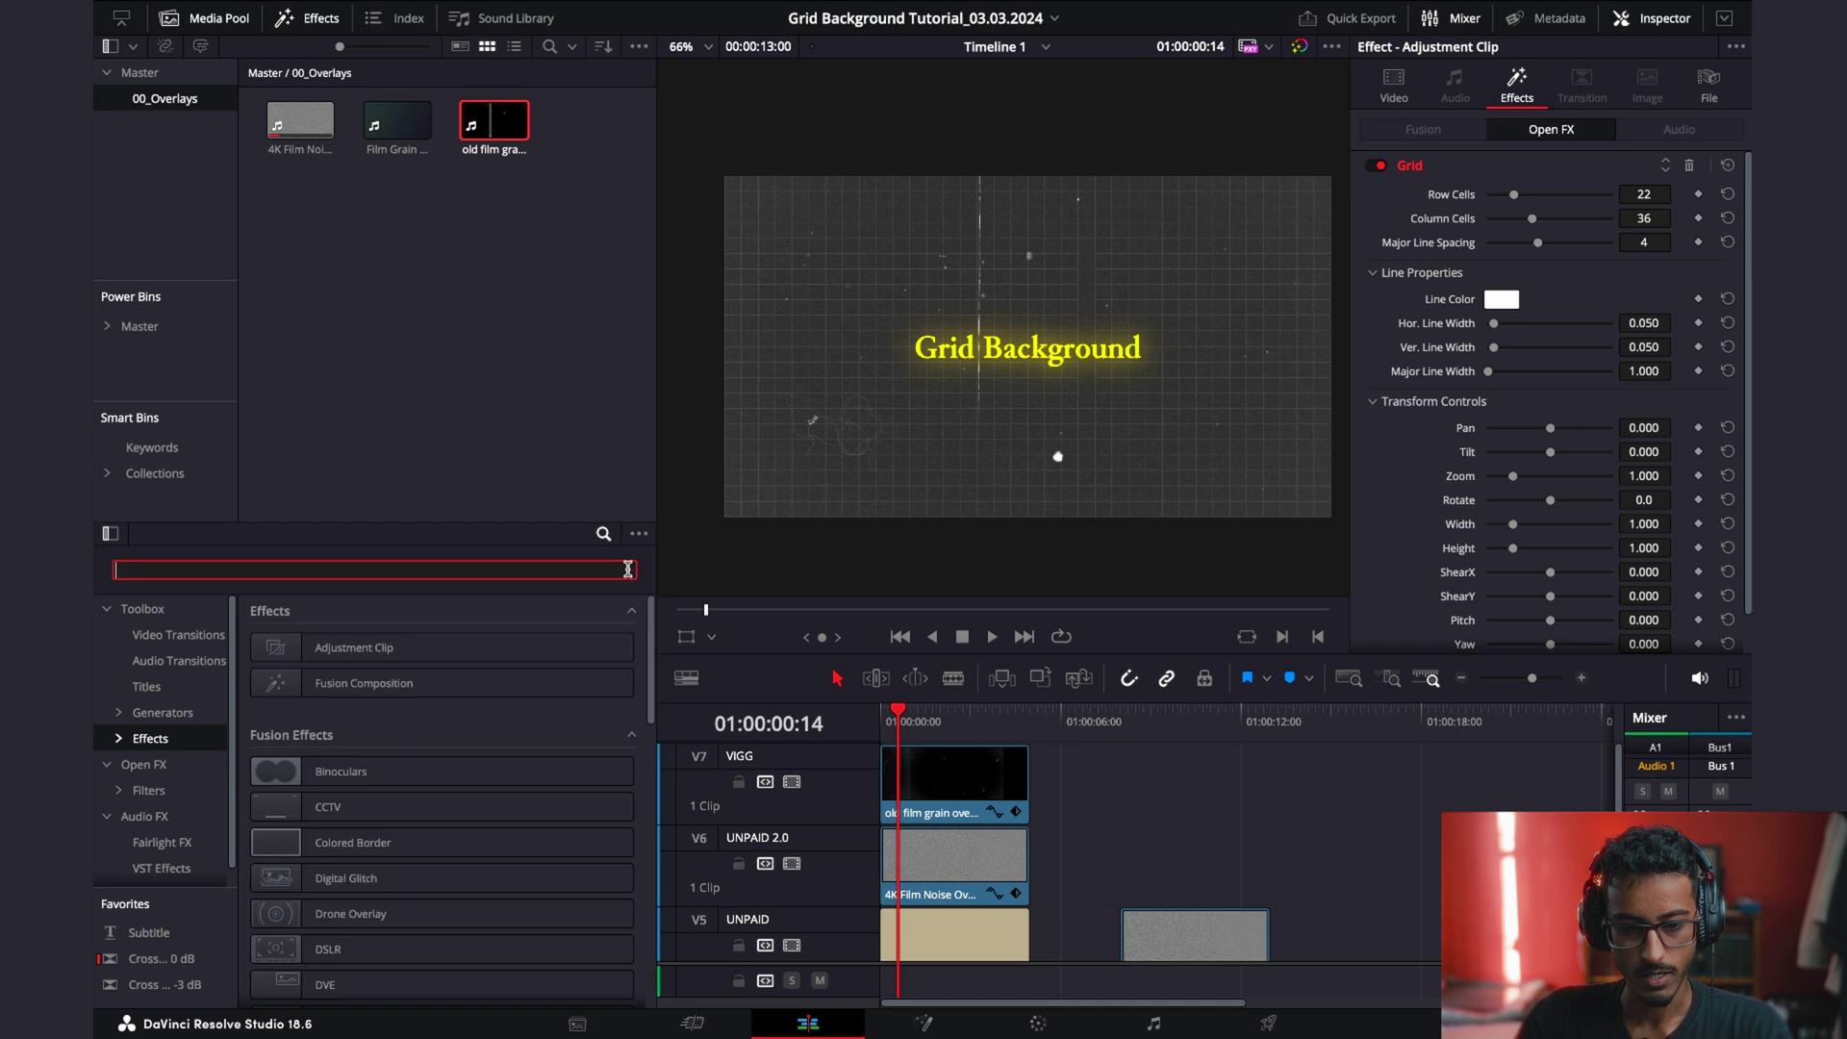
left_click_drag(354, 647, 935, 784)
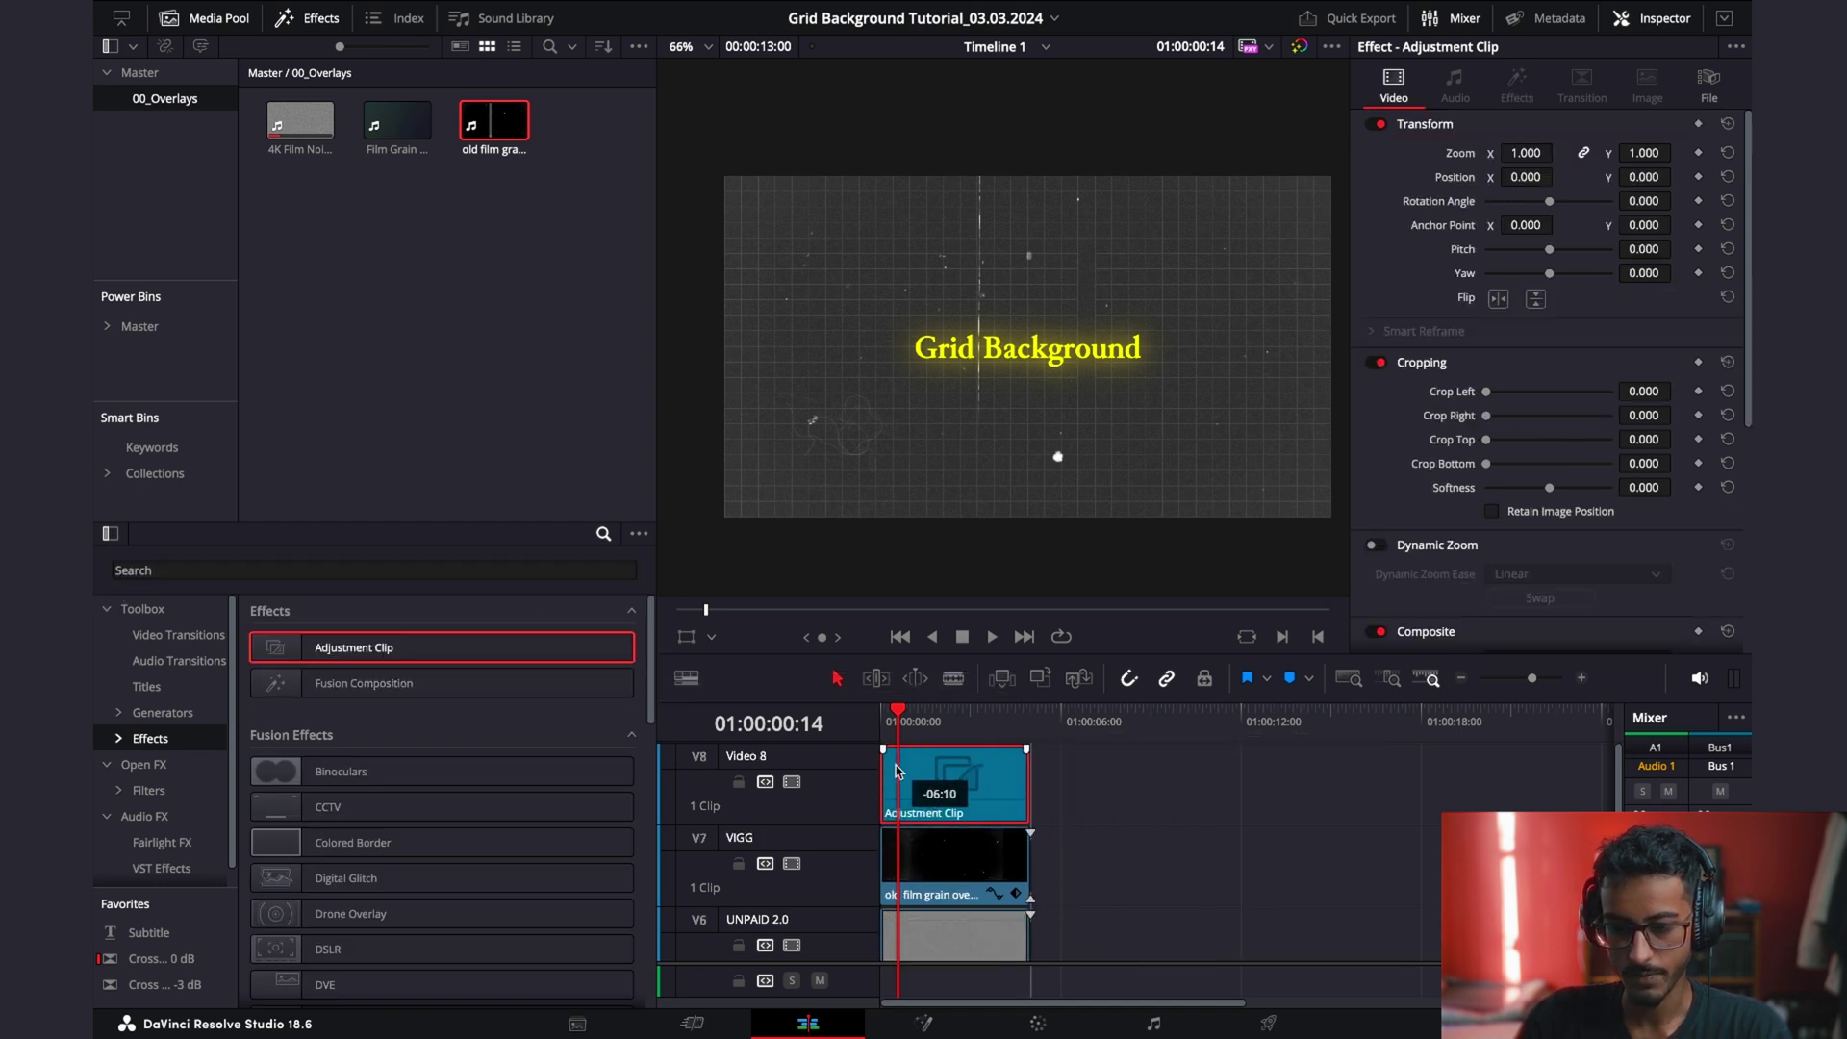
left_click(157, 764)
left_click(266, 572)
type("VIG")
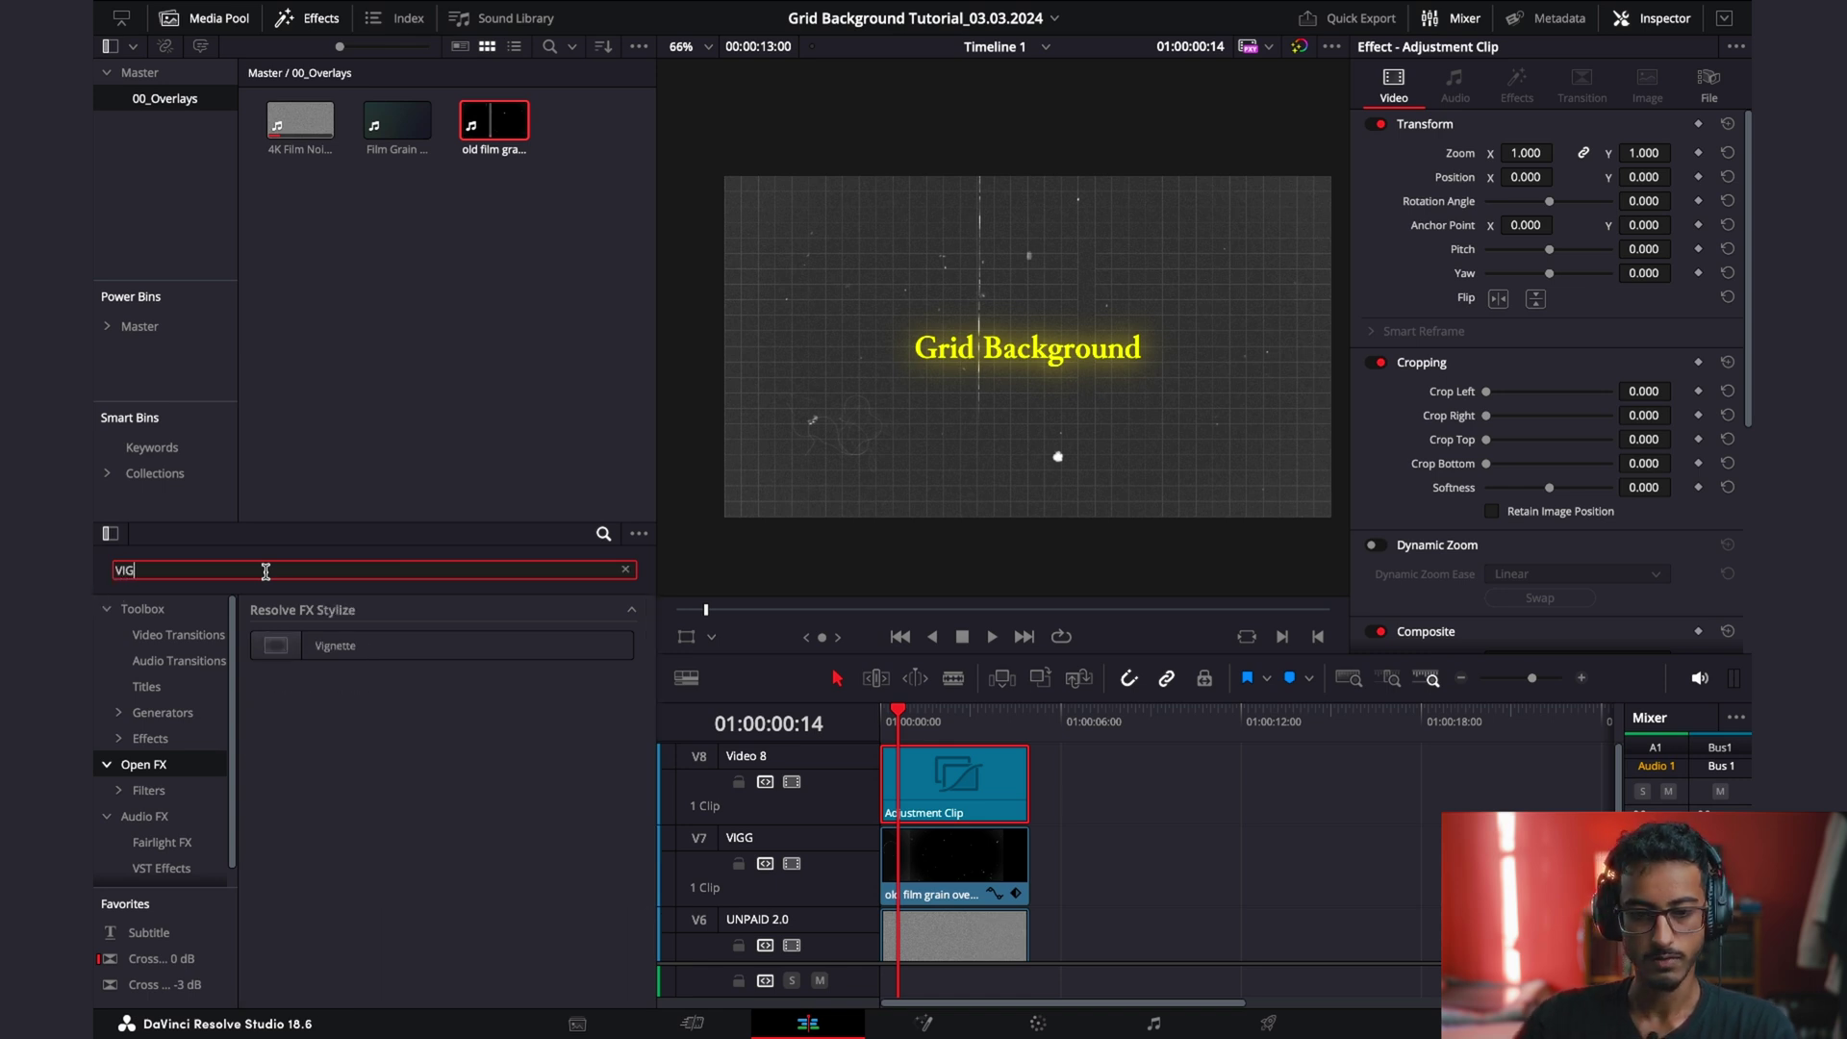
left_click_drag(365, 645, 957, 788)
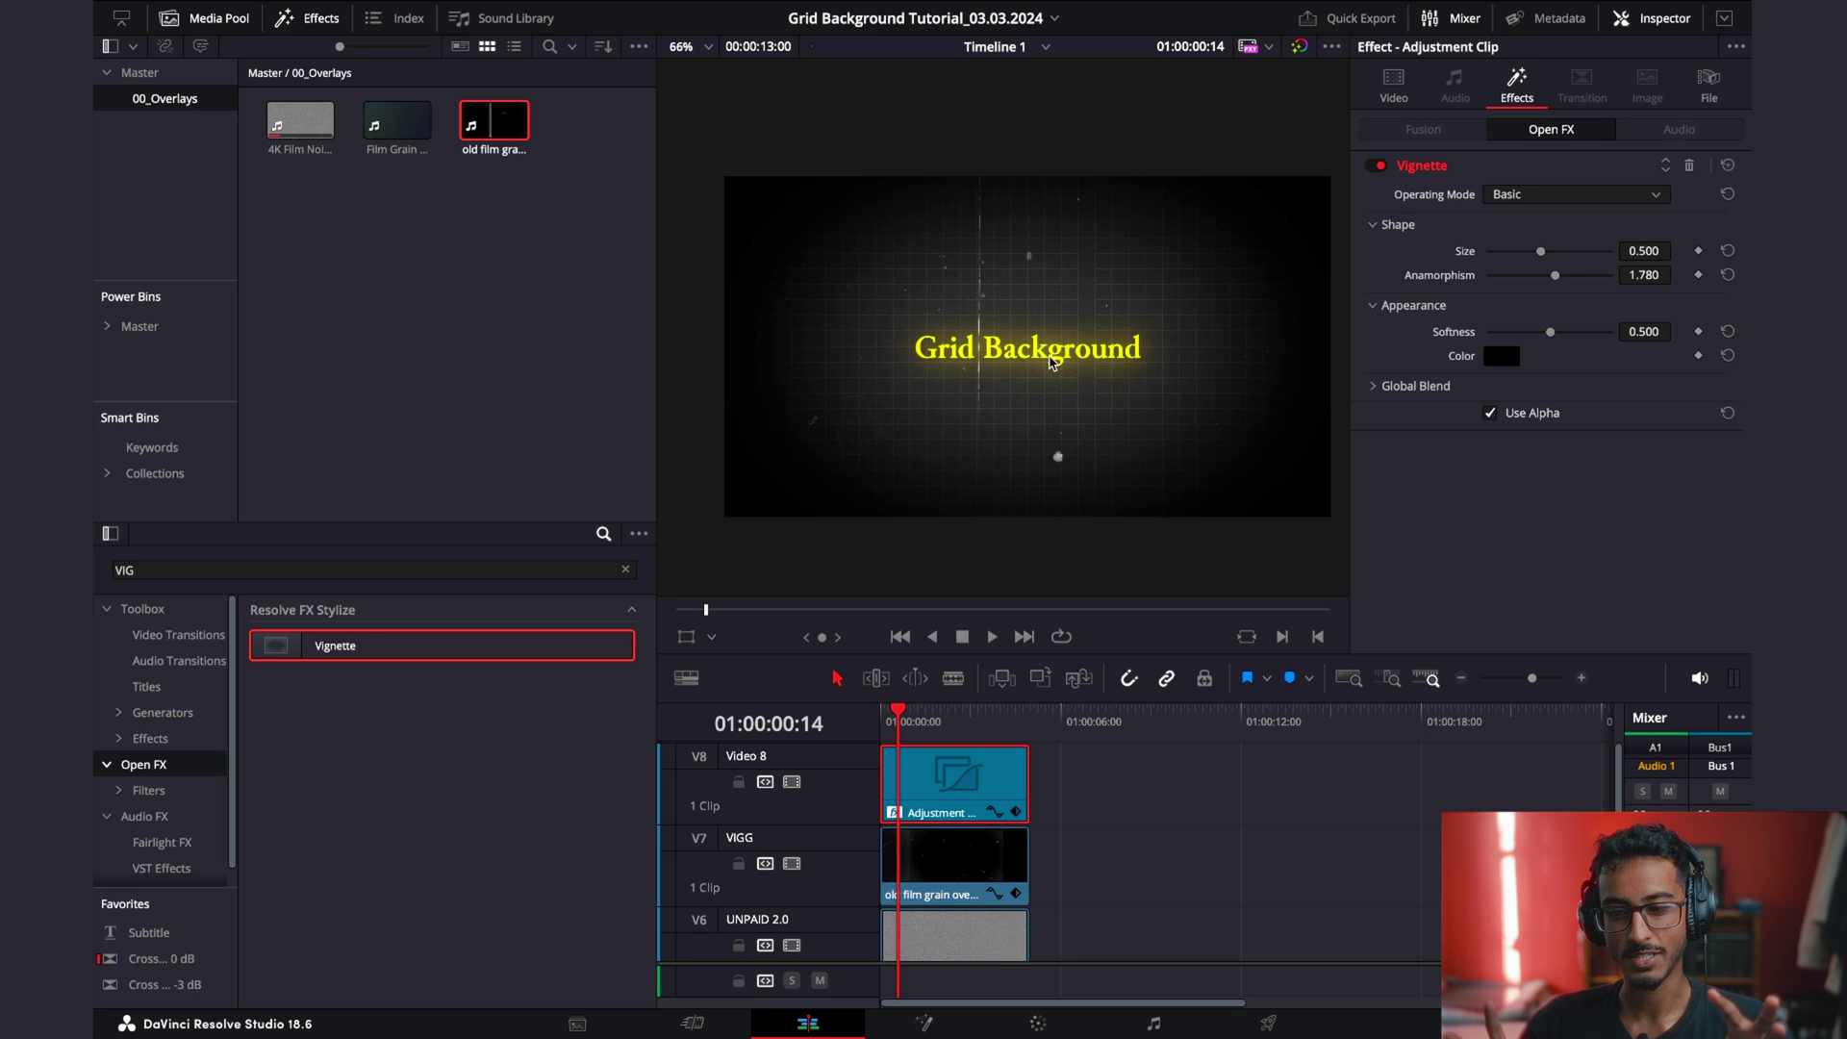
Set the vignette Size to 0.810 and Softness to 0.426.
left_click_drag(1538, 252, 1587, 268)
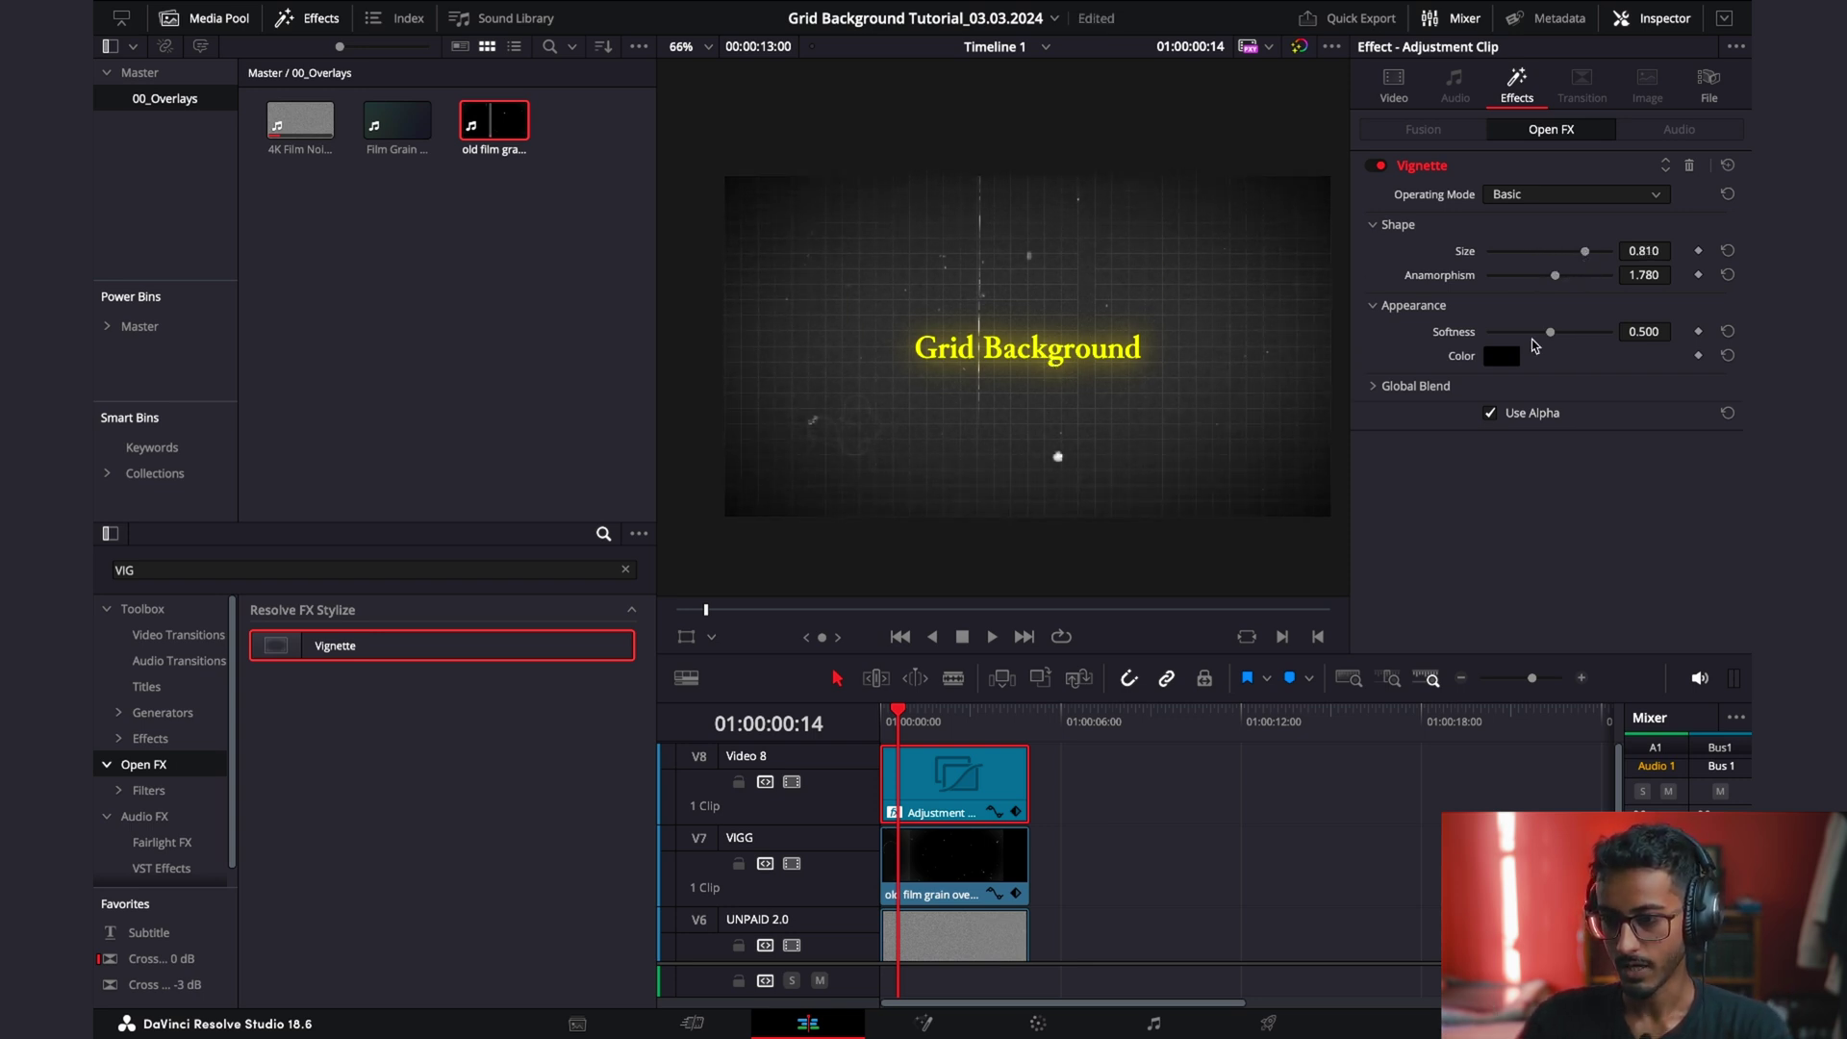
left_click_drag(1550, 333, 1488, 343)
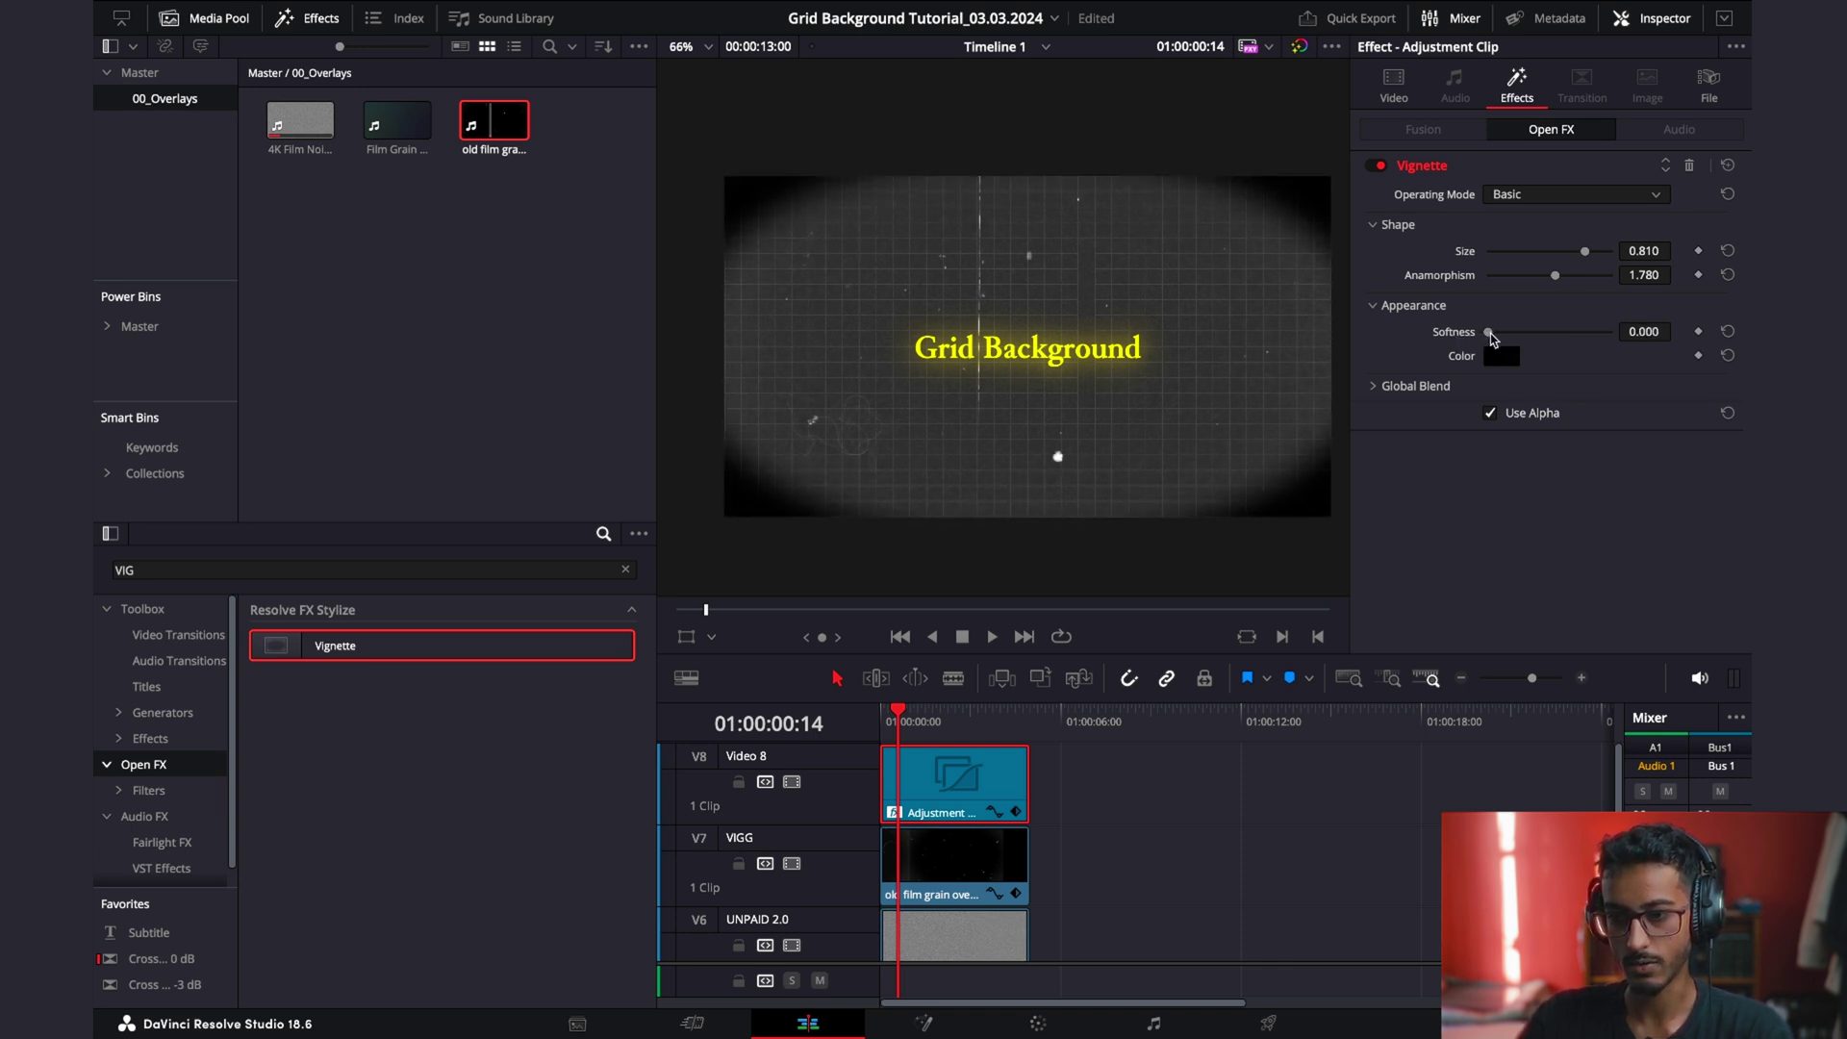
left_click_drag(1492, 339, 1542, 348)
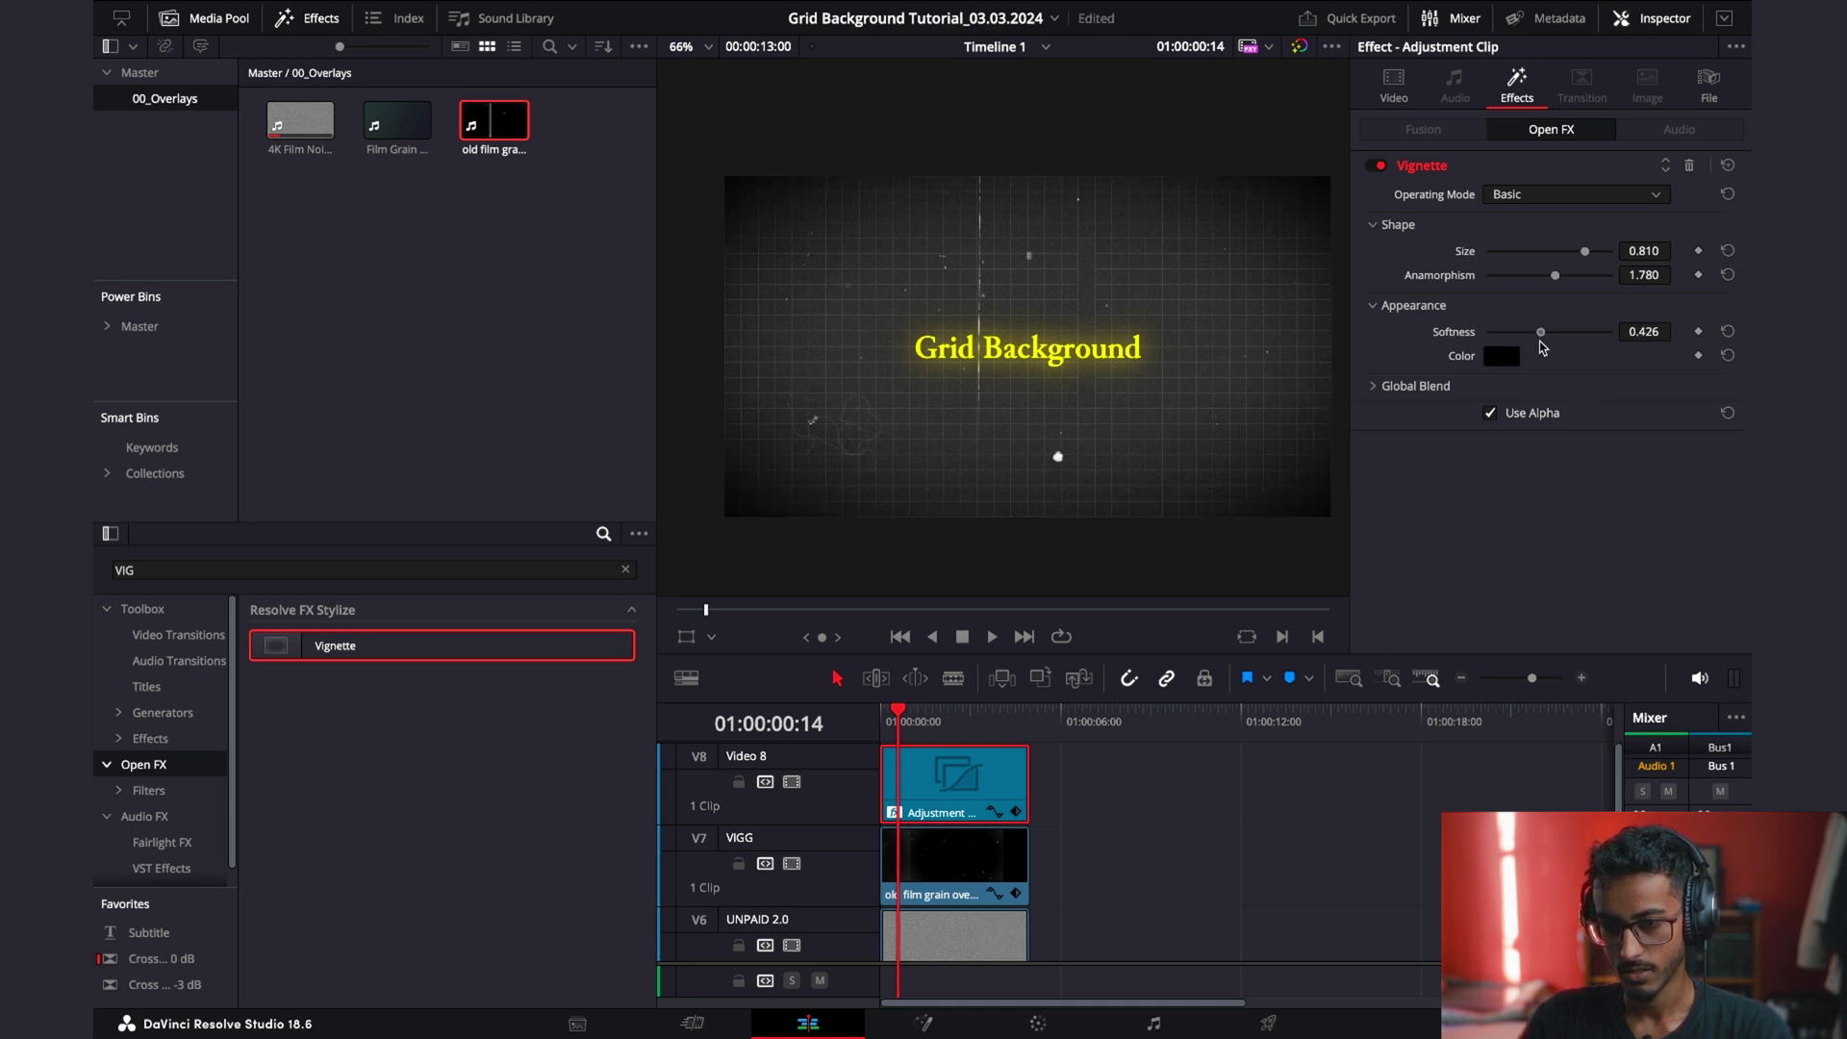